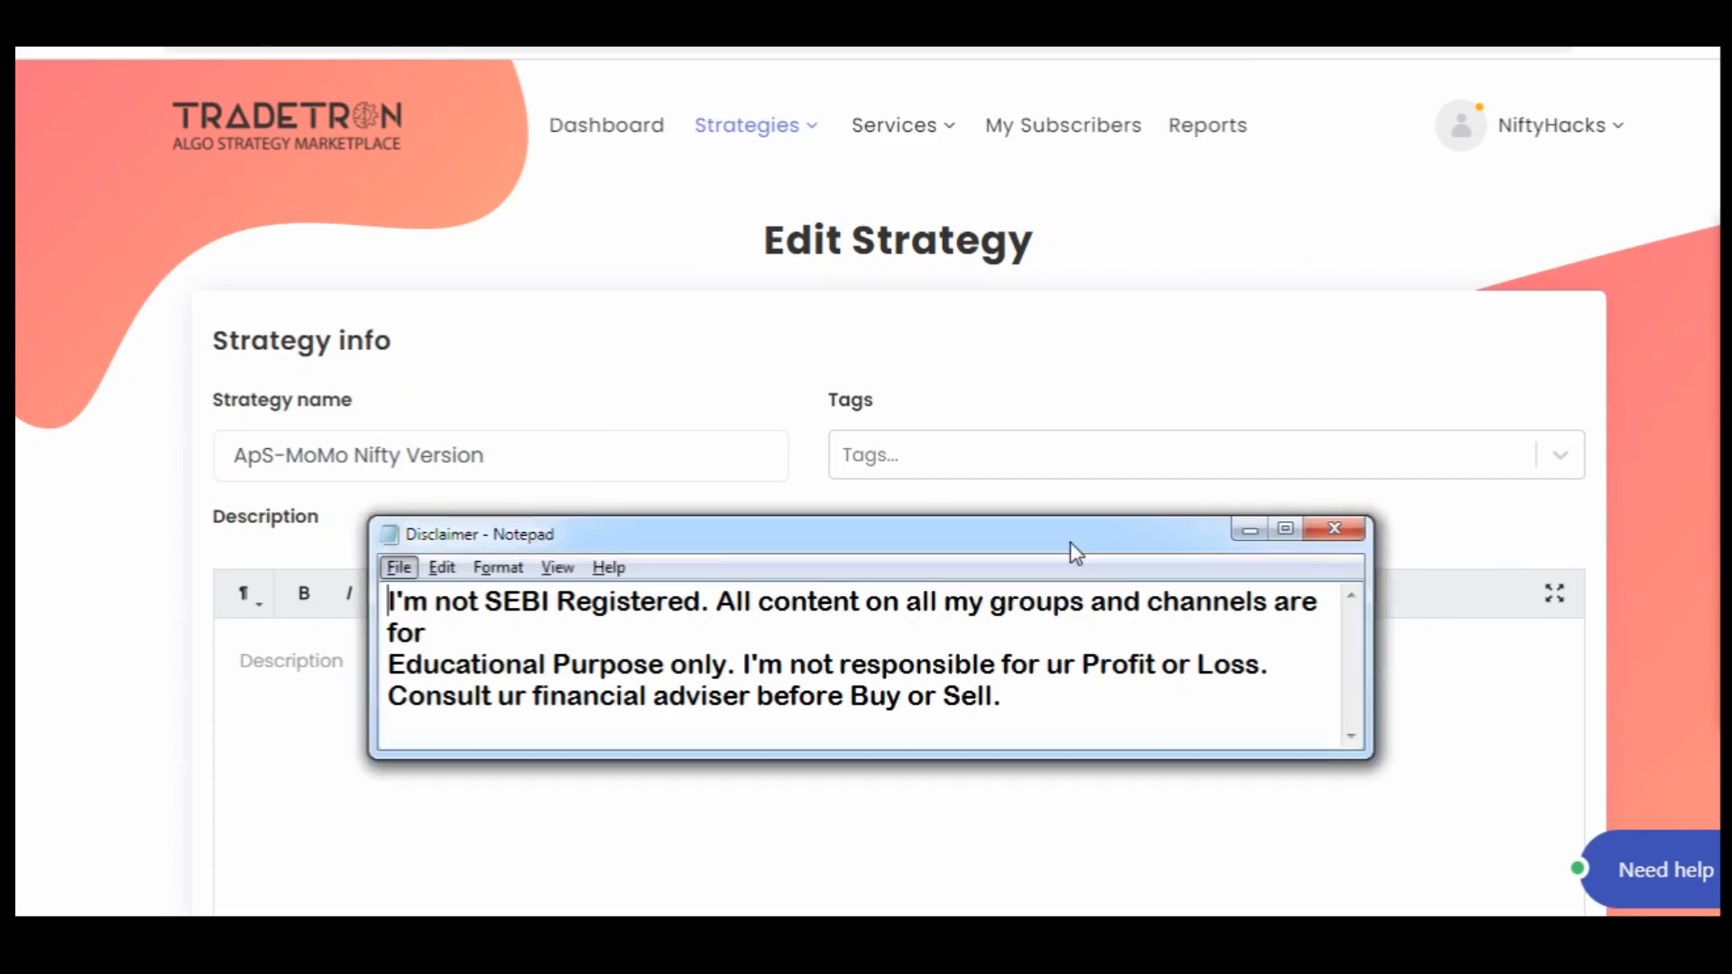
# Put away the disclaimer note and open the Entry conditions of Set №1 for editing
pyautogui.click(1426, 571)
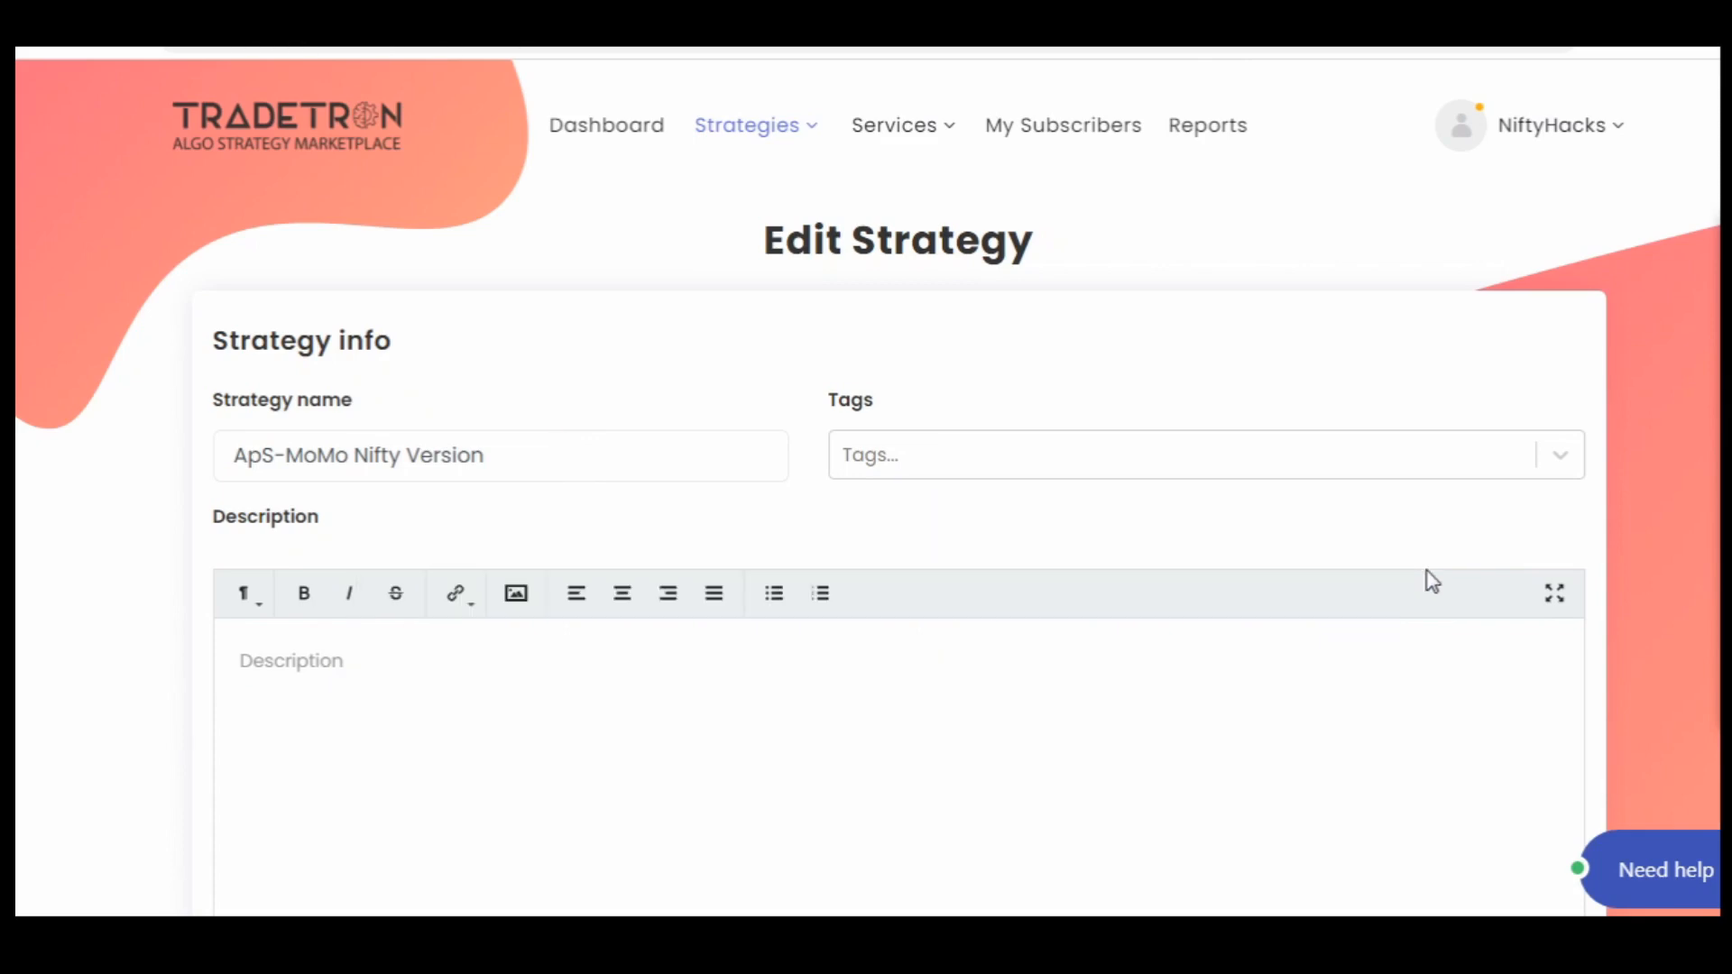
pyautogui.scroll(-2, 54, 722)
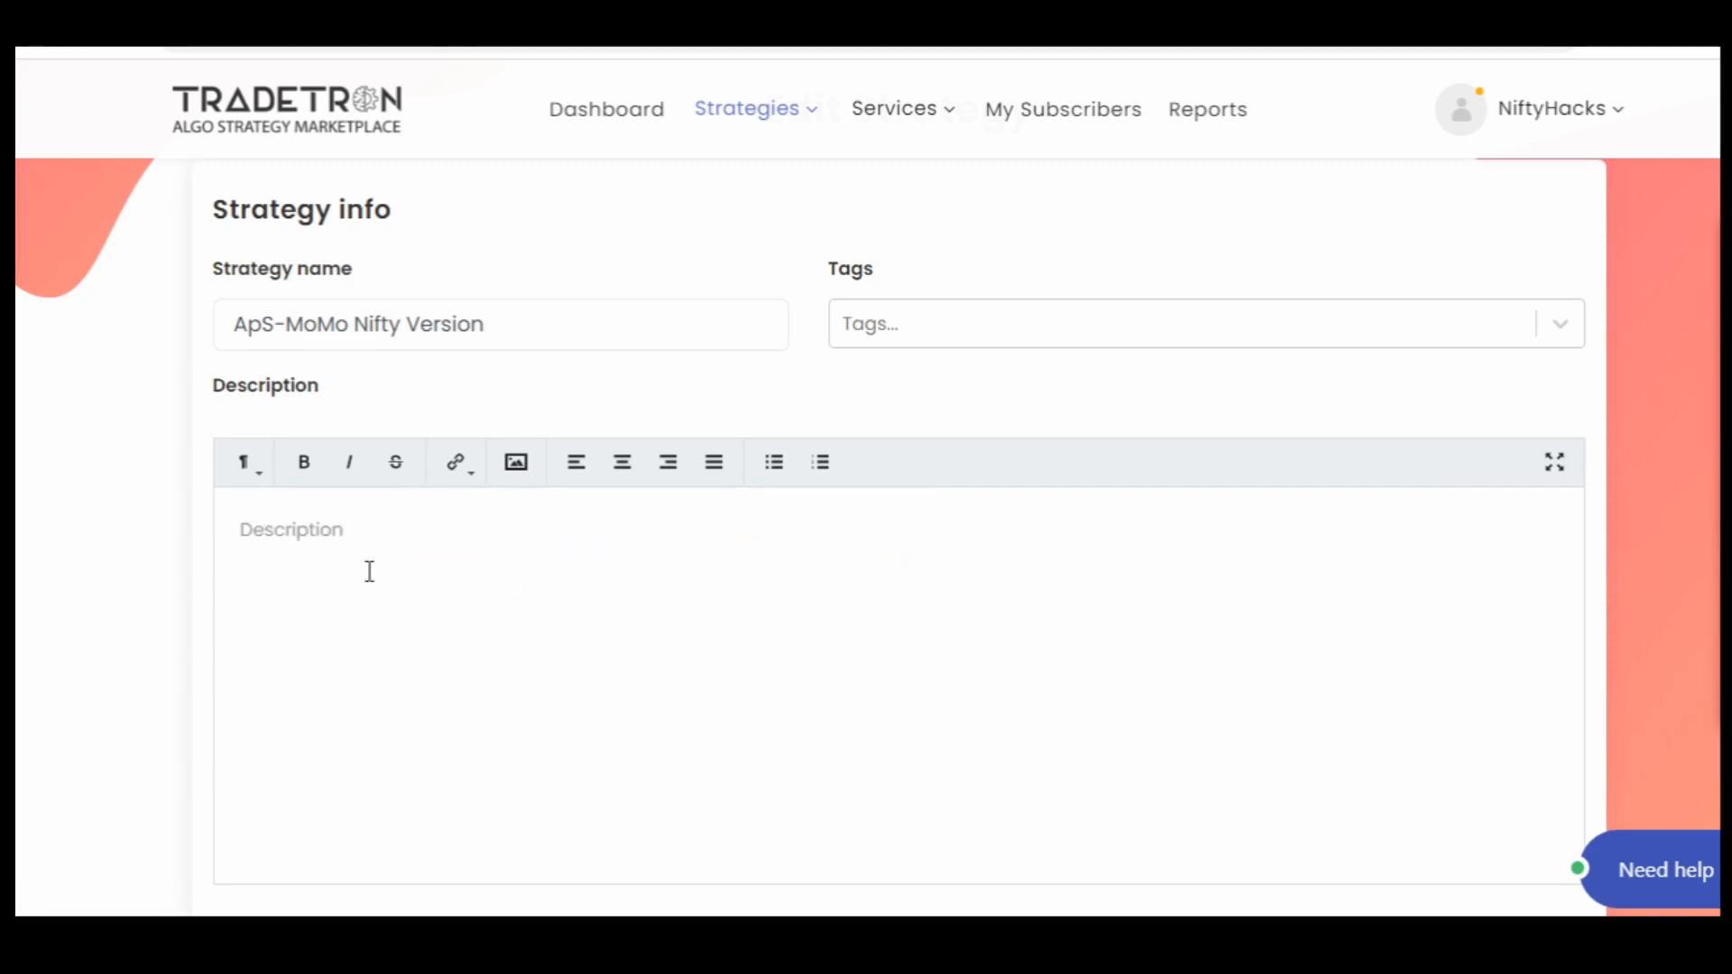
pyautogui.scroll(-2, 155, 574)
pyautogui.scroll(-4, 155, 574)
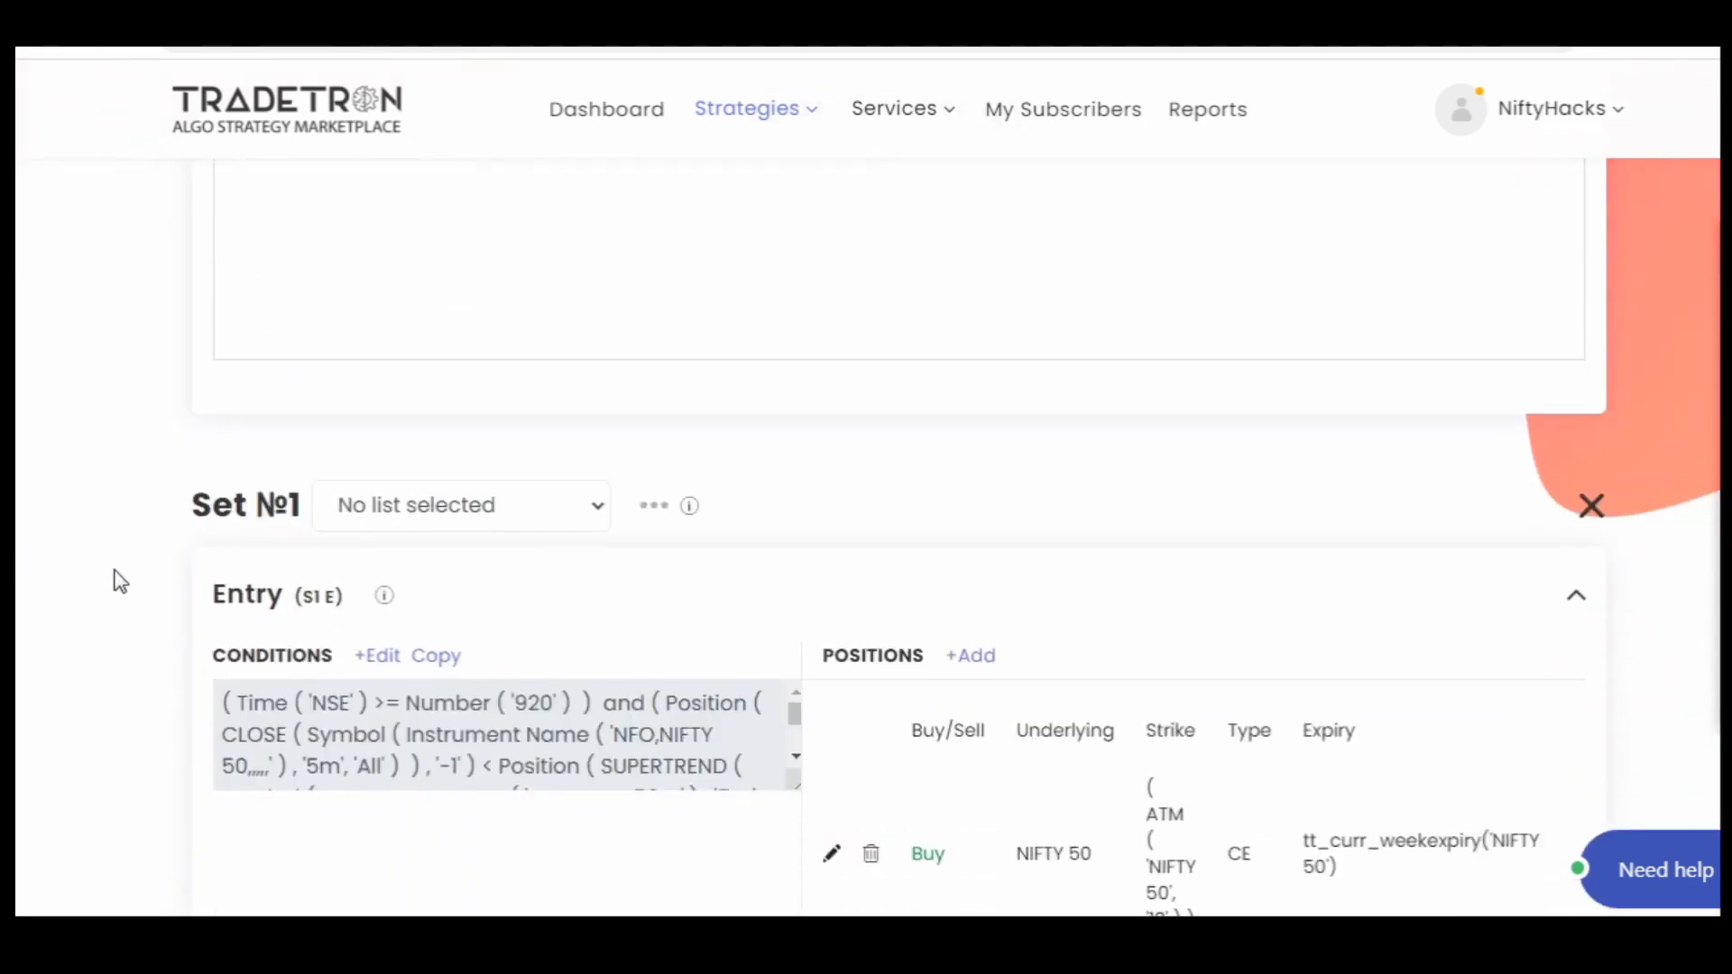
pyautogui.scroll(-3, 77, 565)
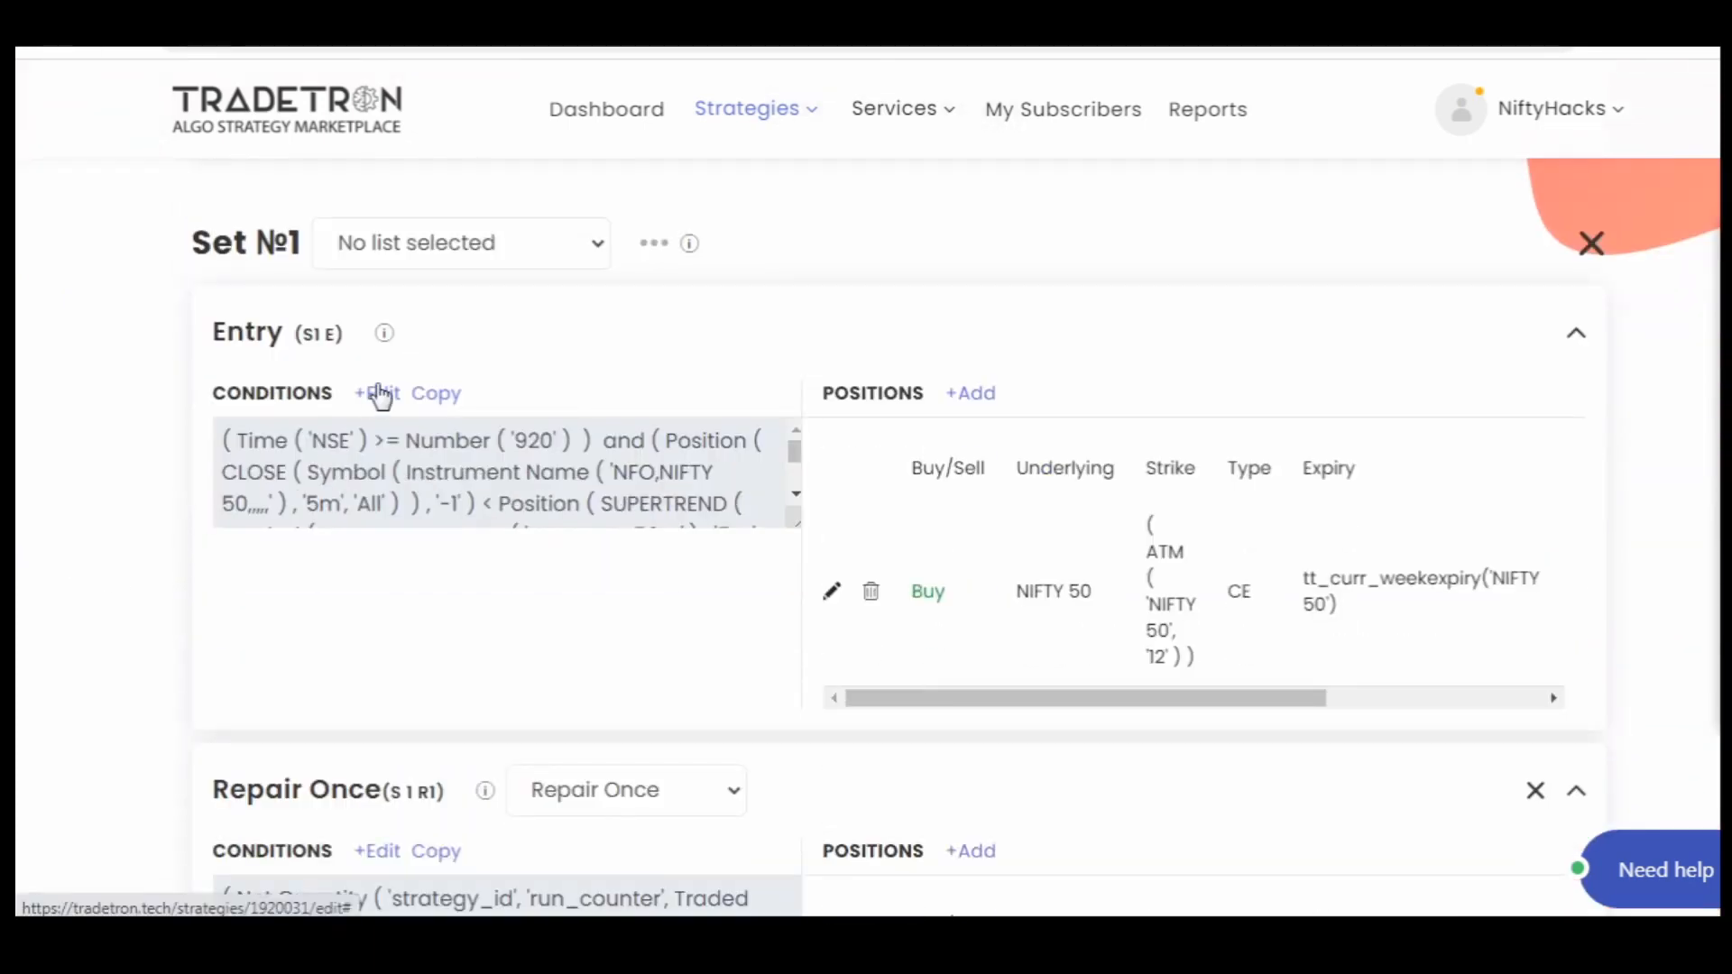
pyautogui.click(379, 394)
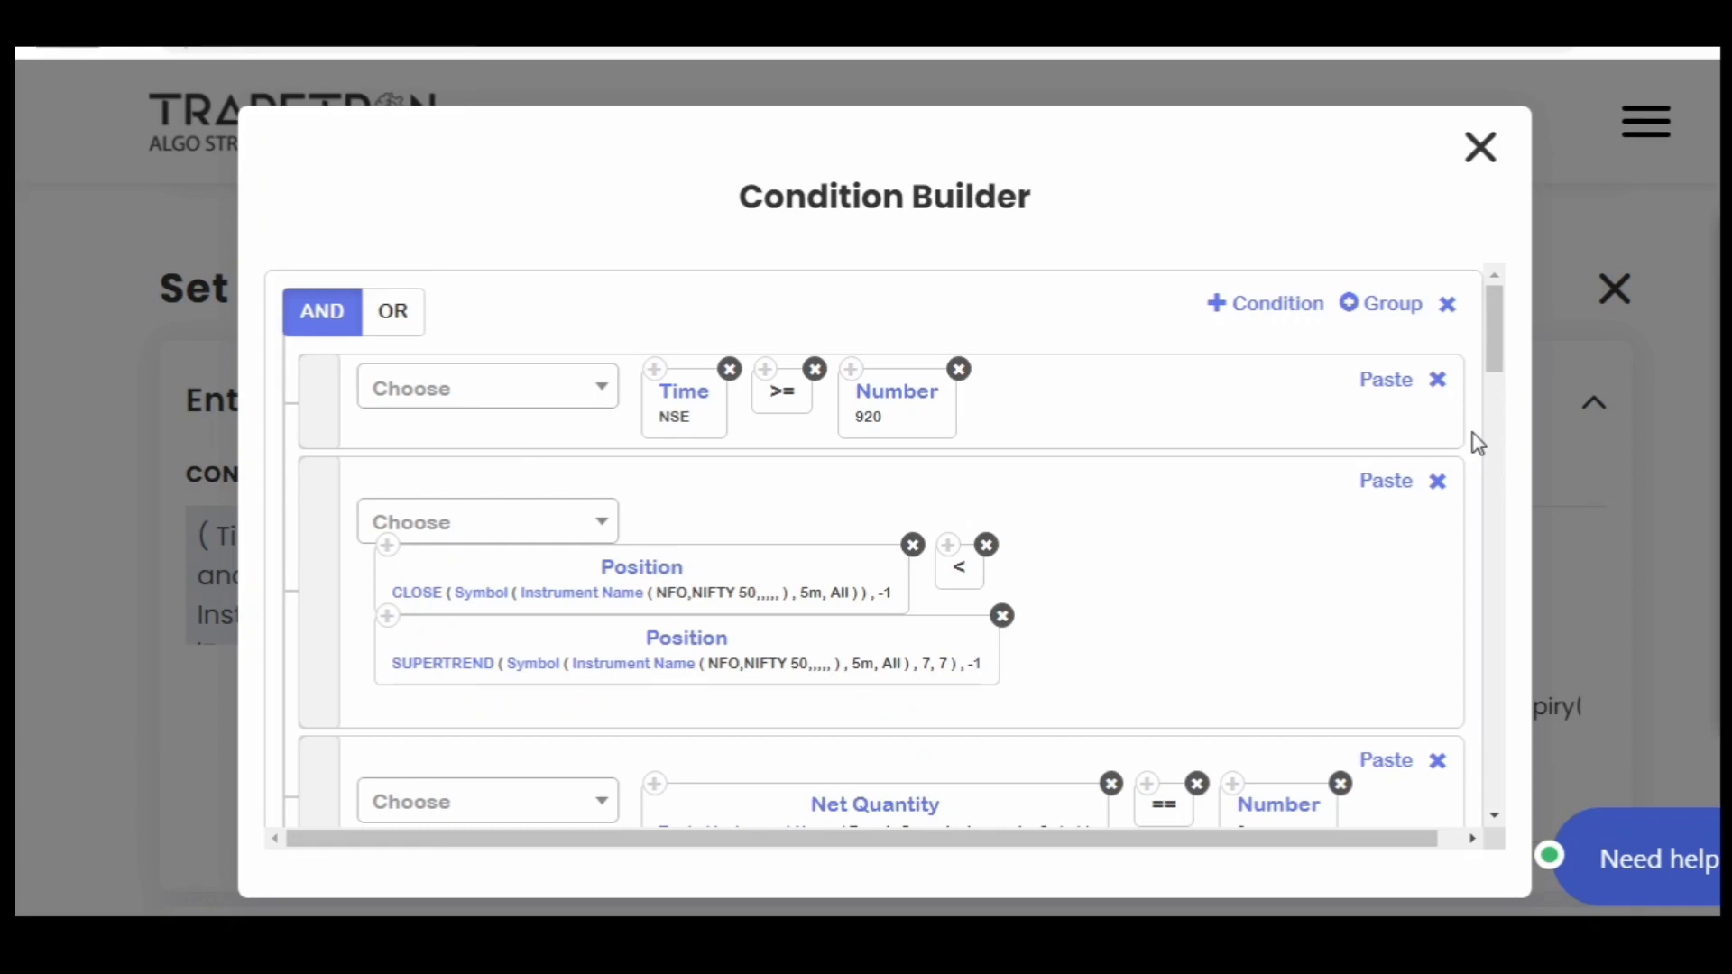
# Examine the top-level Entry conditions covering start time, Supertrend, net quantity, LTP and candle close and low comparisons
pyautogui.scroll(-3, 1477, 442)
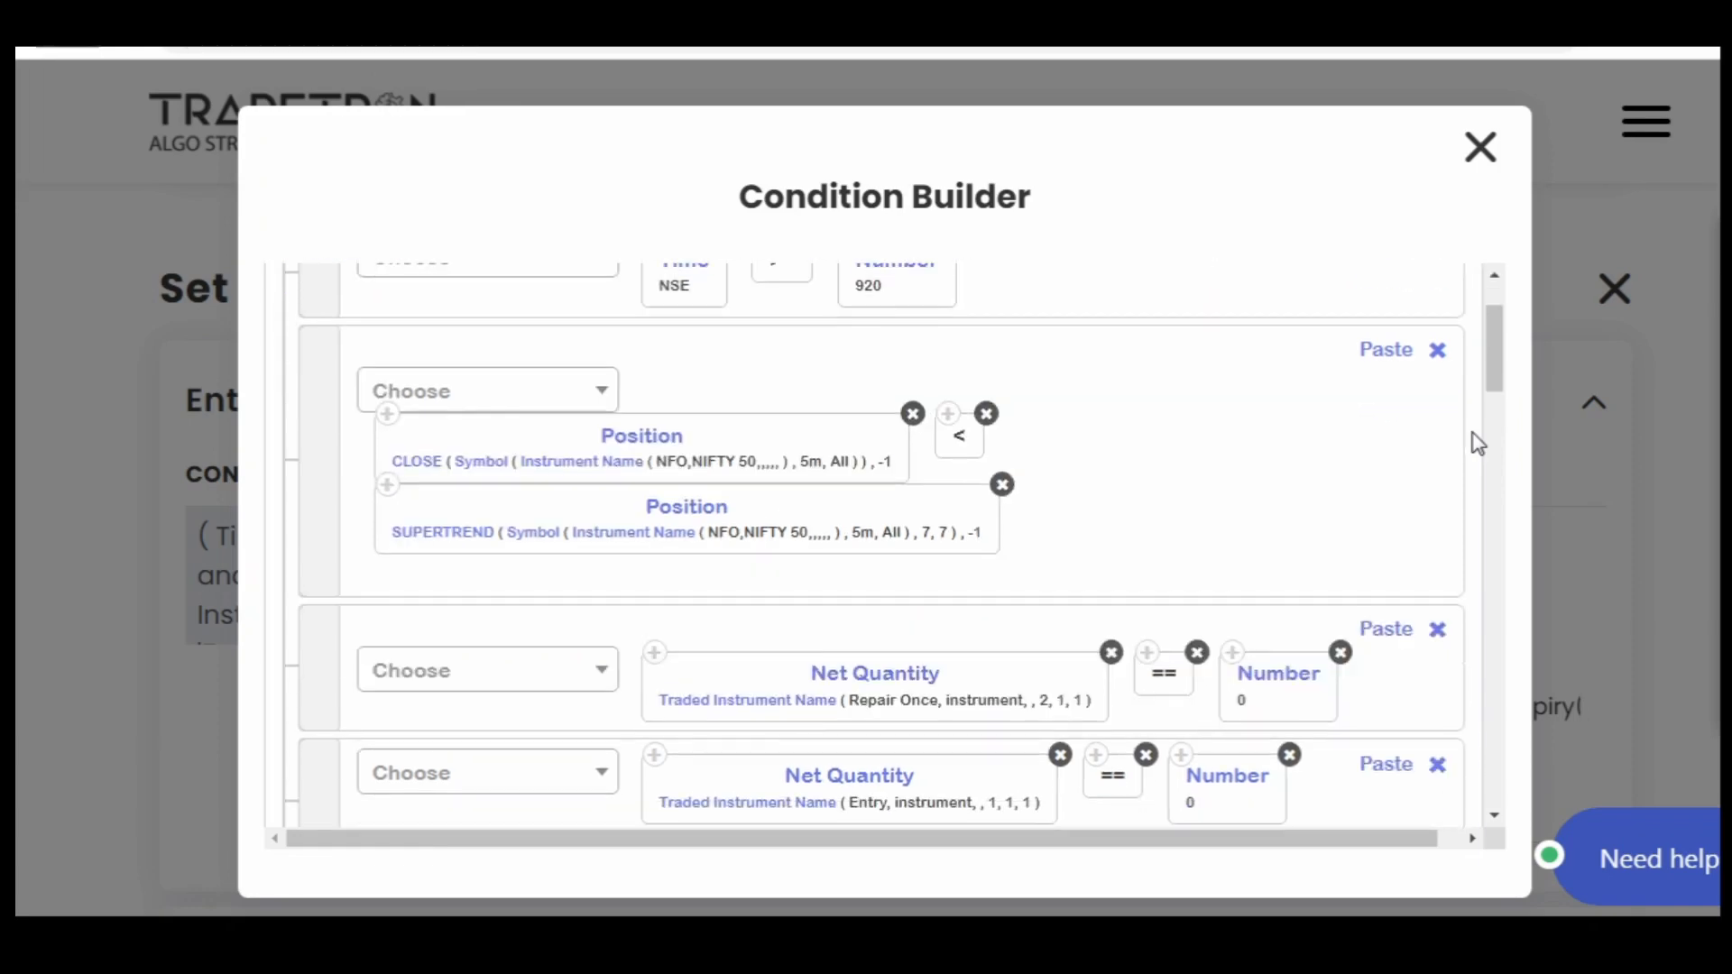
pyautogui.scroll(-3, 1477, 442)
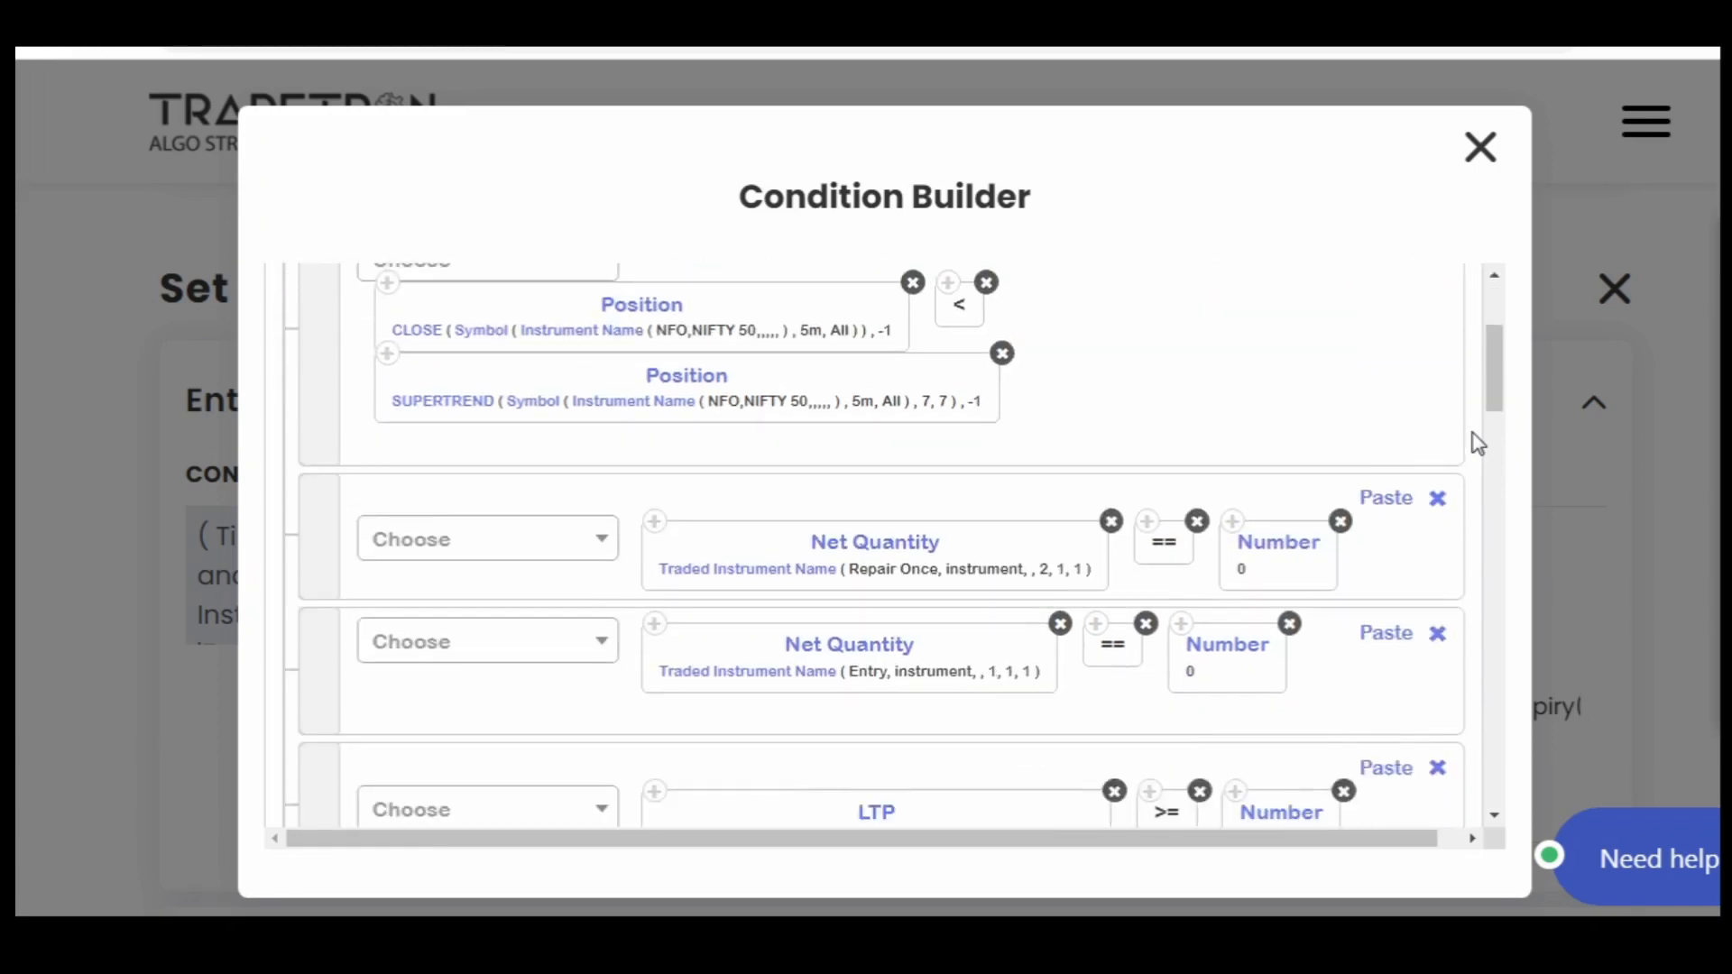
pyautogui.scroll(-3, 1476, 442)
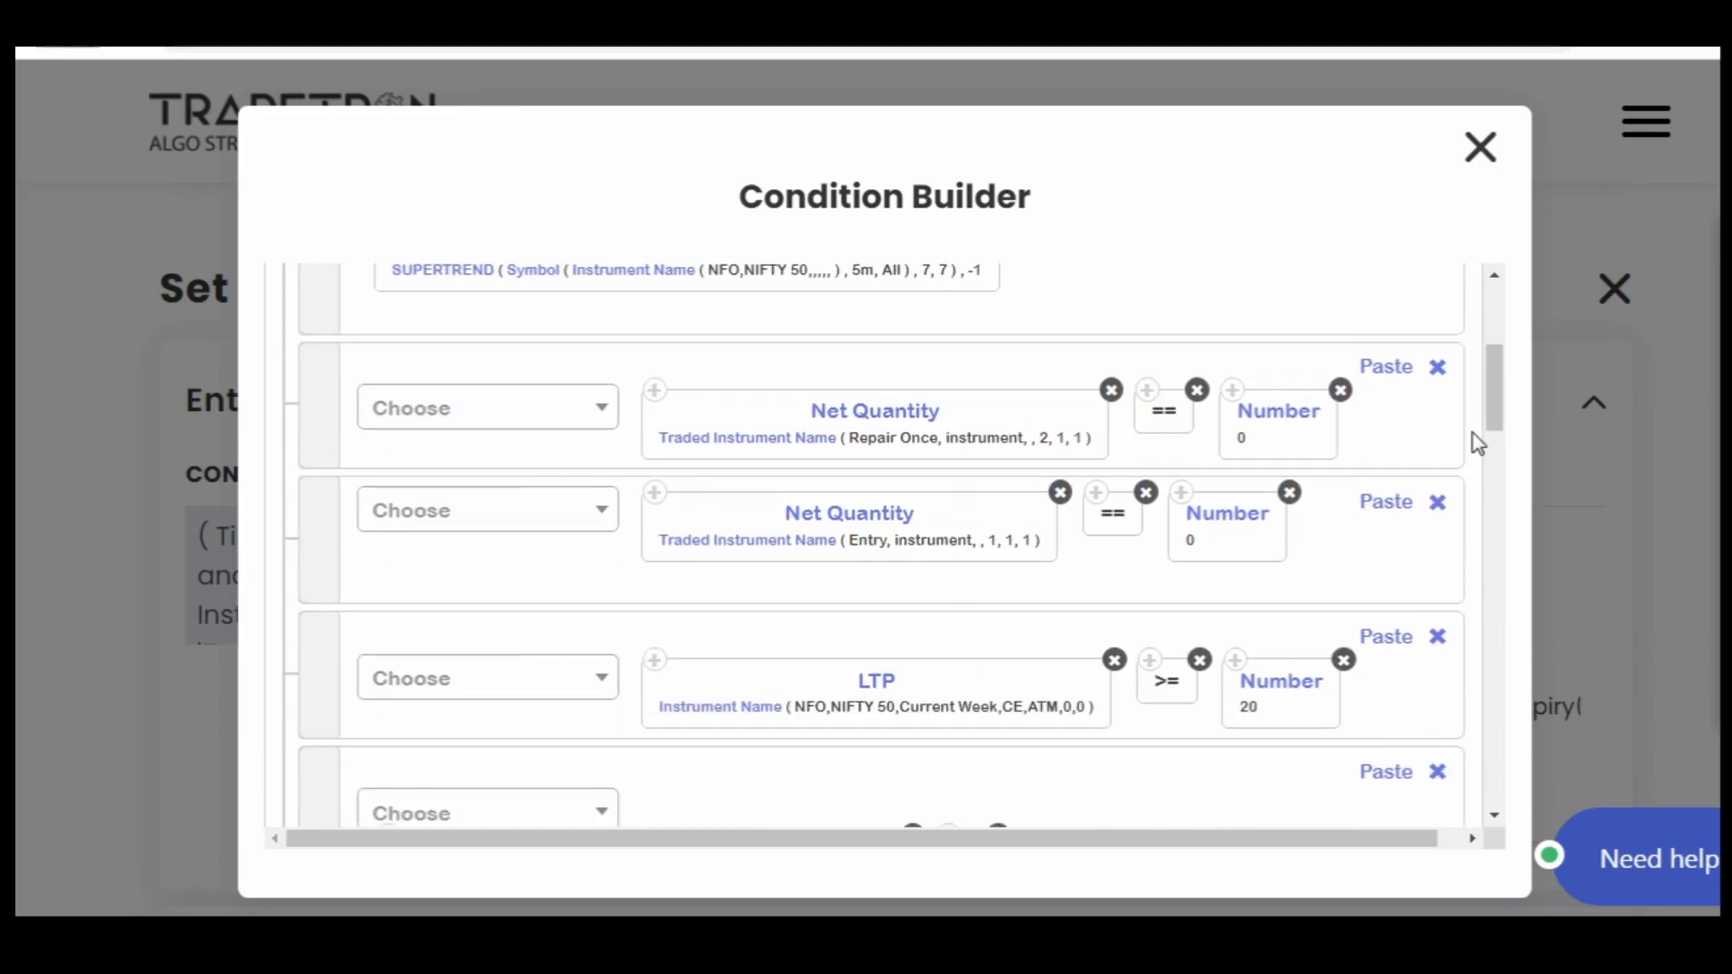
pyautogui.scroll(-3, 1477, 442)
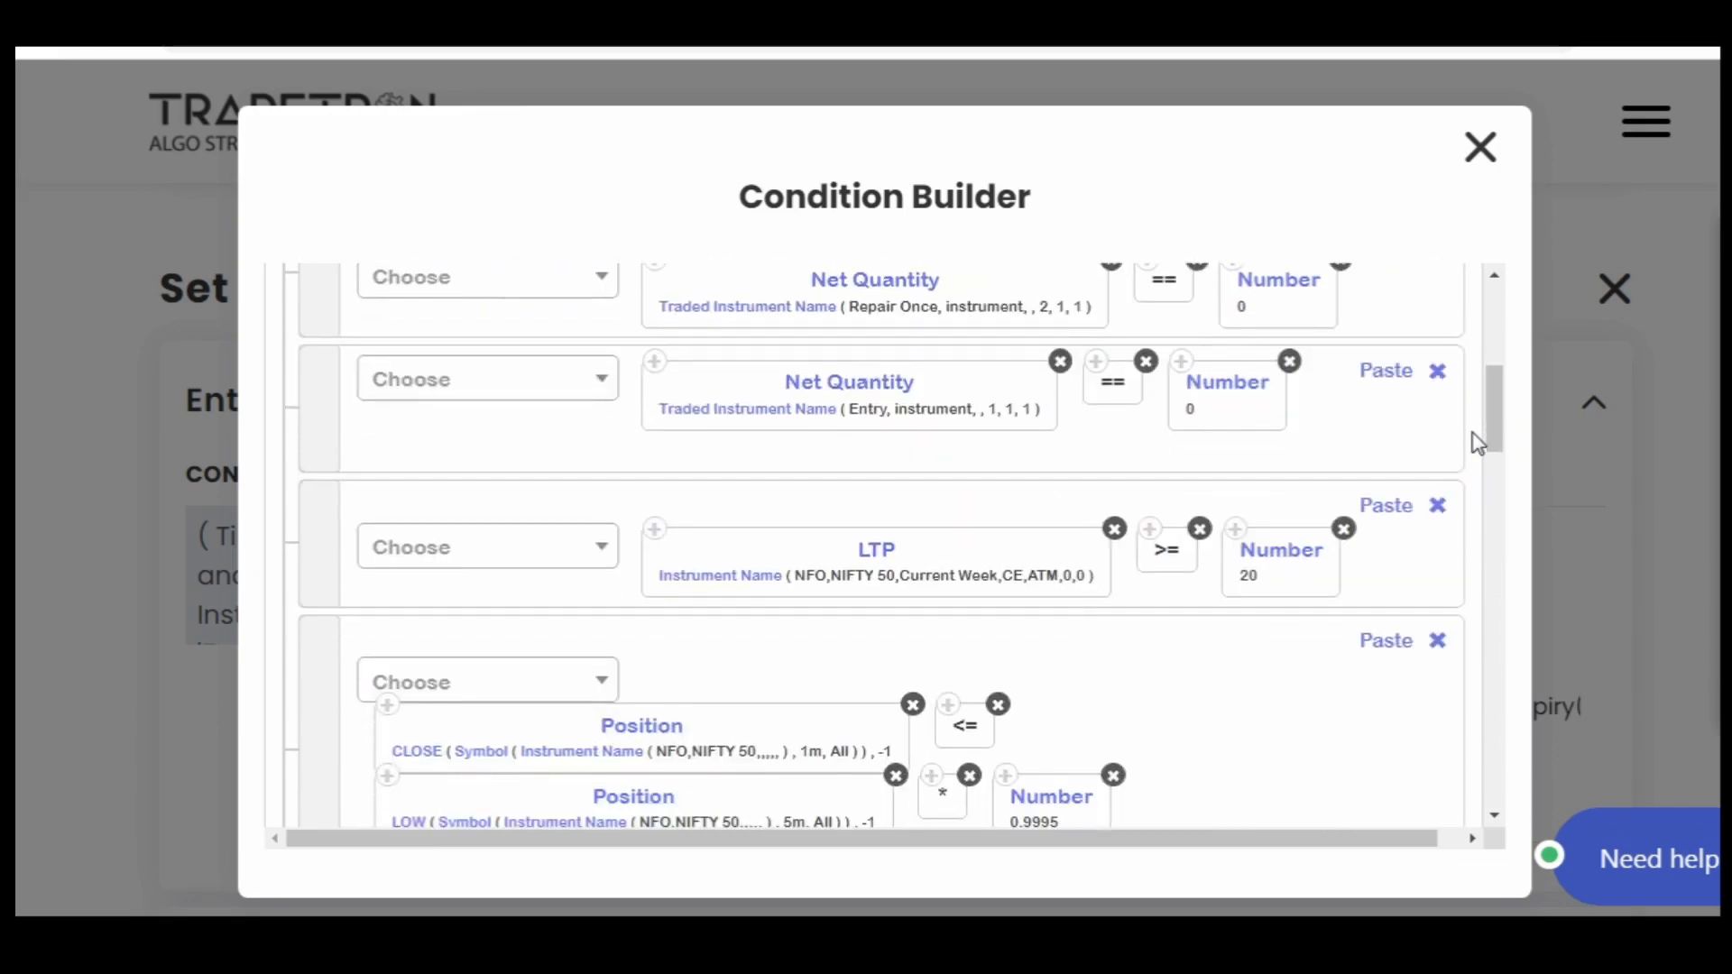
pyautogui.scroll(-3, 1477, 442)
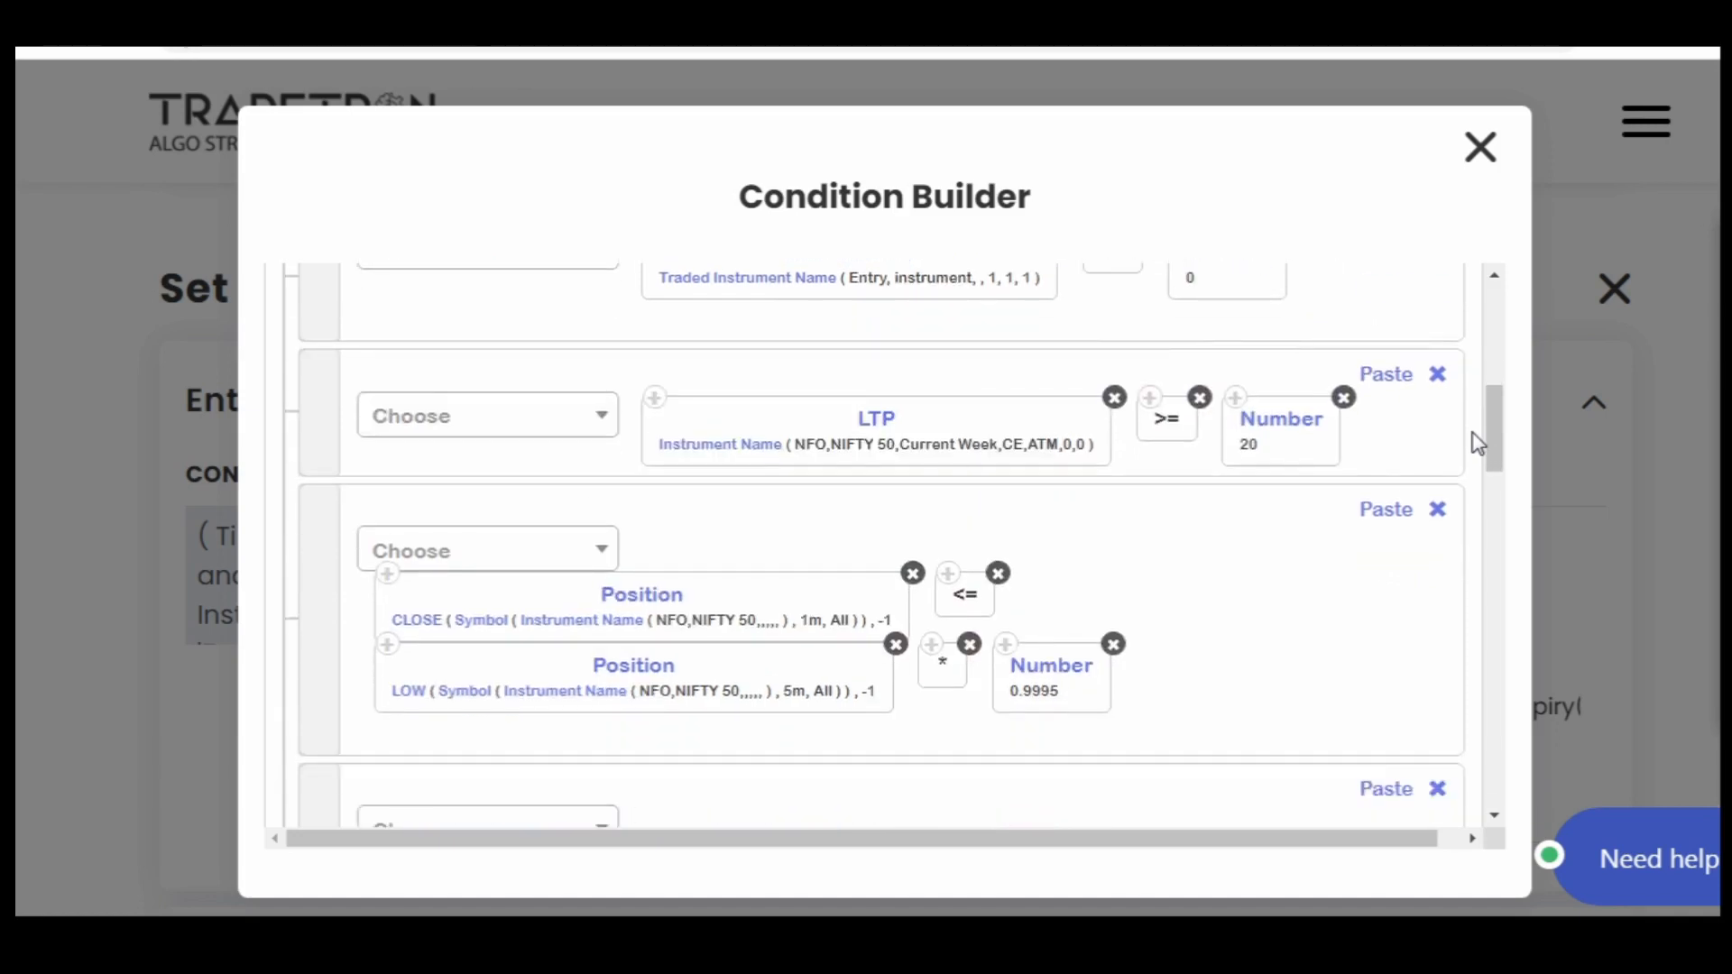
pyautogui.scroll(-3, 1477, 442)
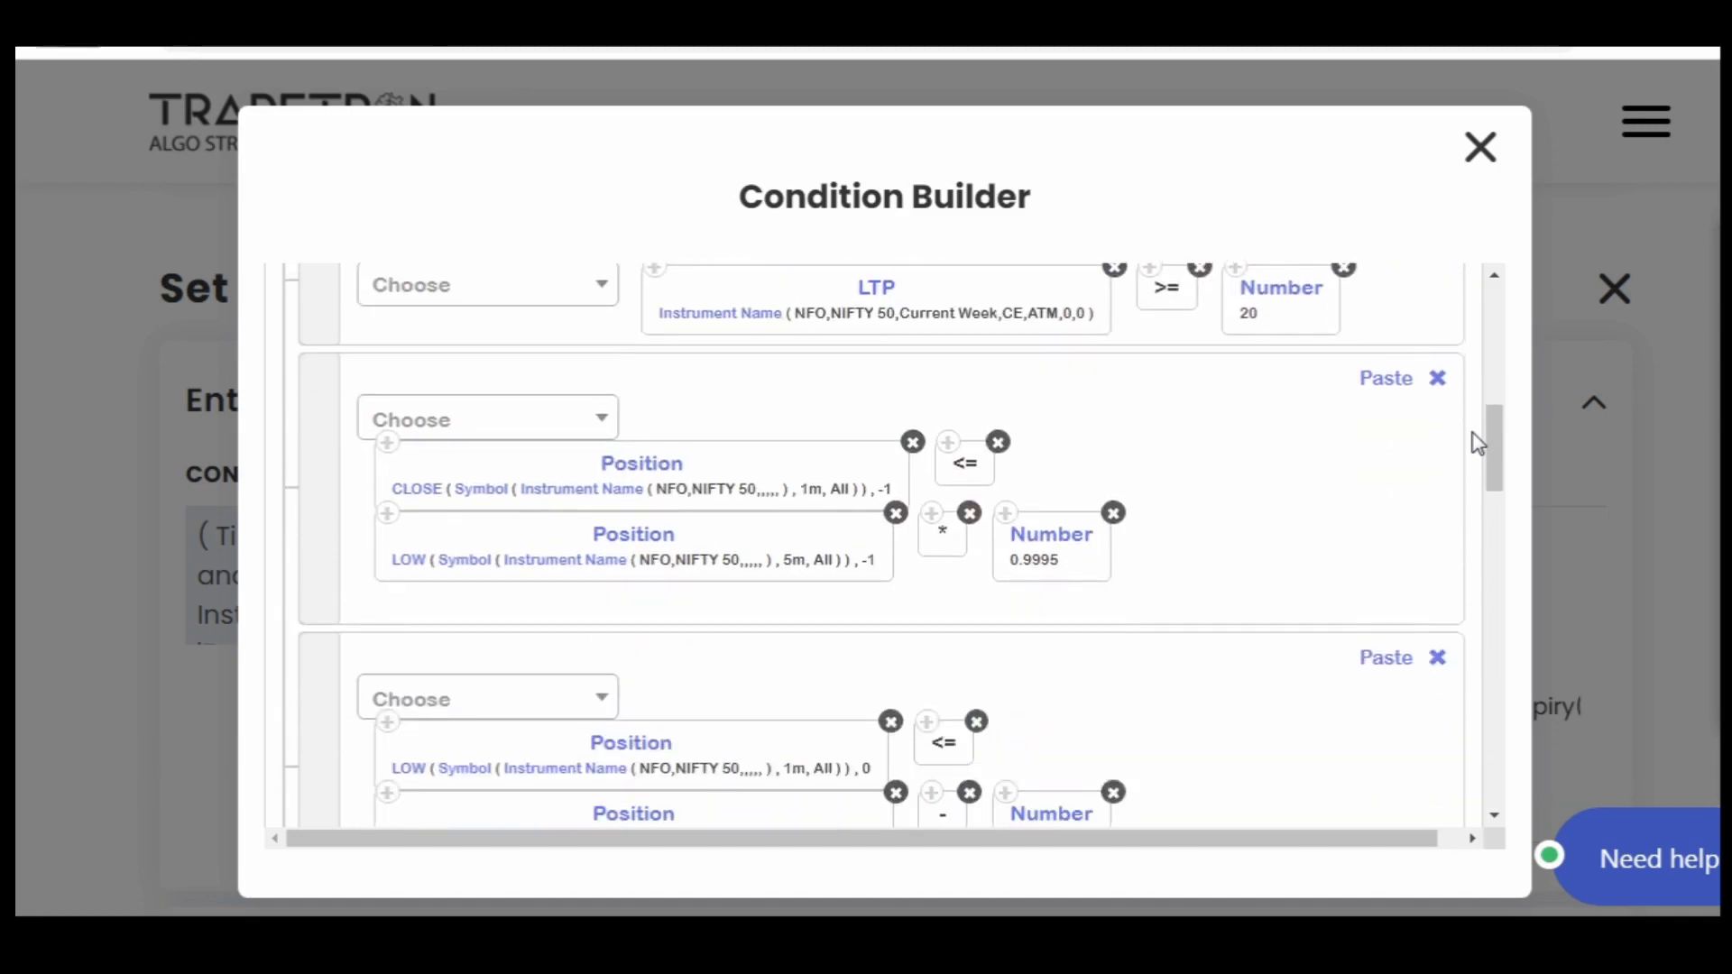
pyautogui.scroll(-3, 1476, 442)
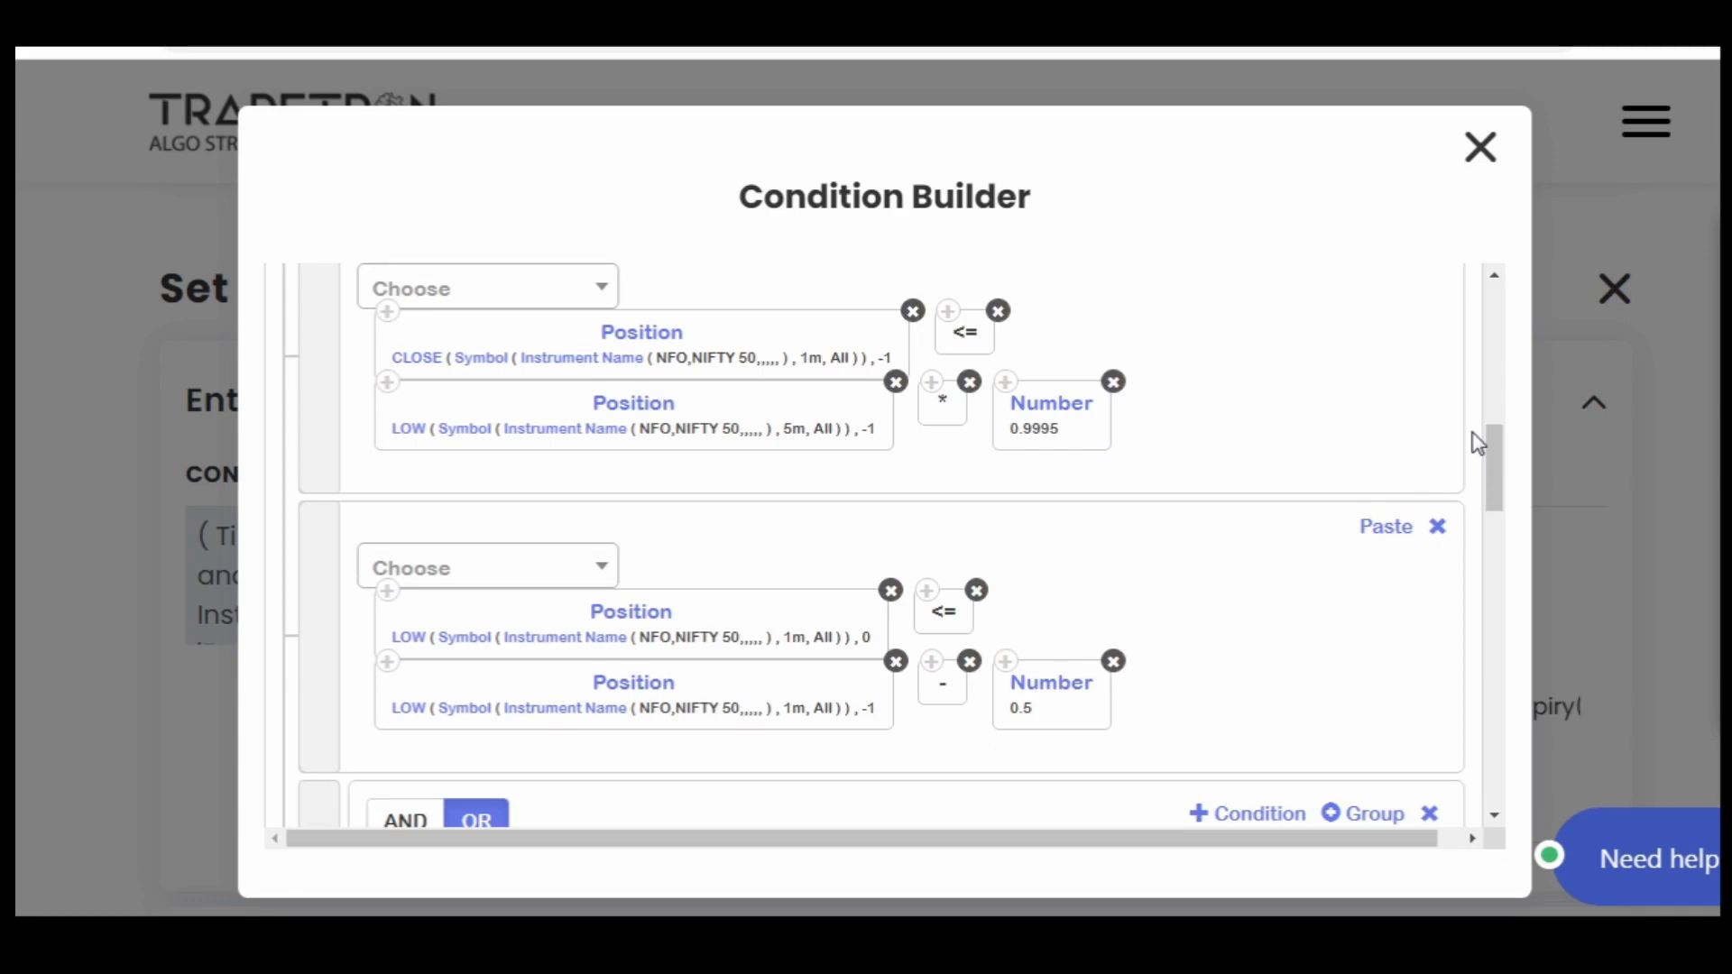
pyautogui.scroll(-3, 1477, 442)
pyautogui.scroll(-3, 1476, 442)
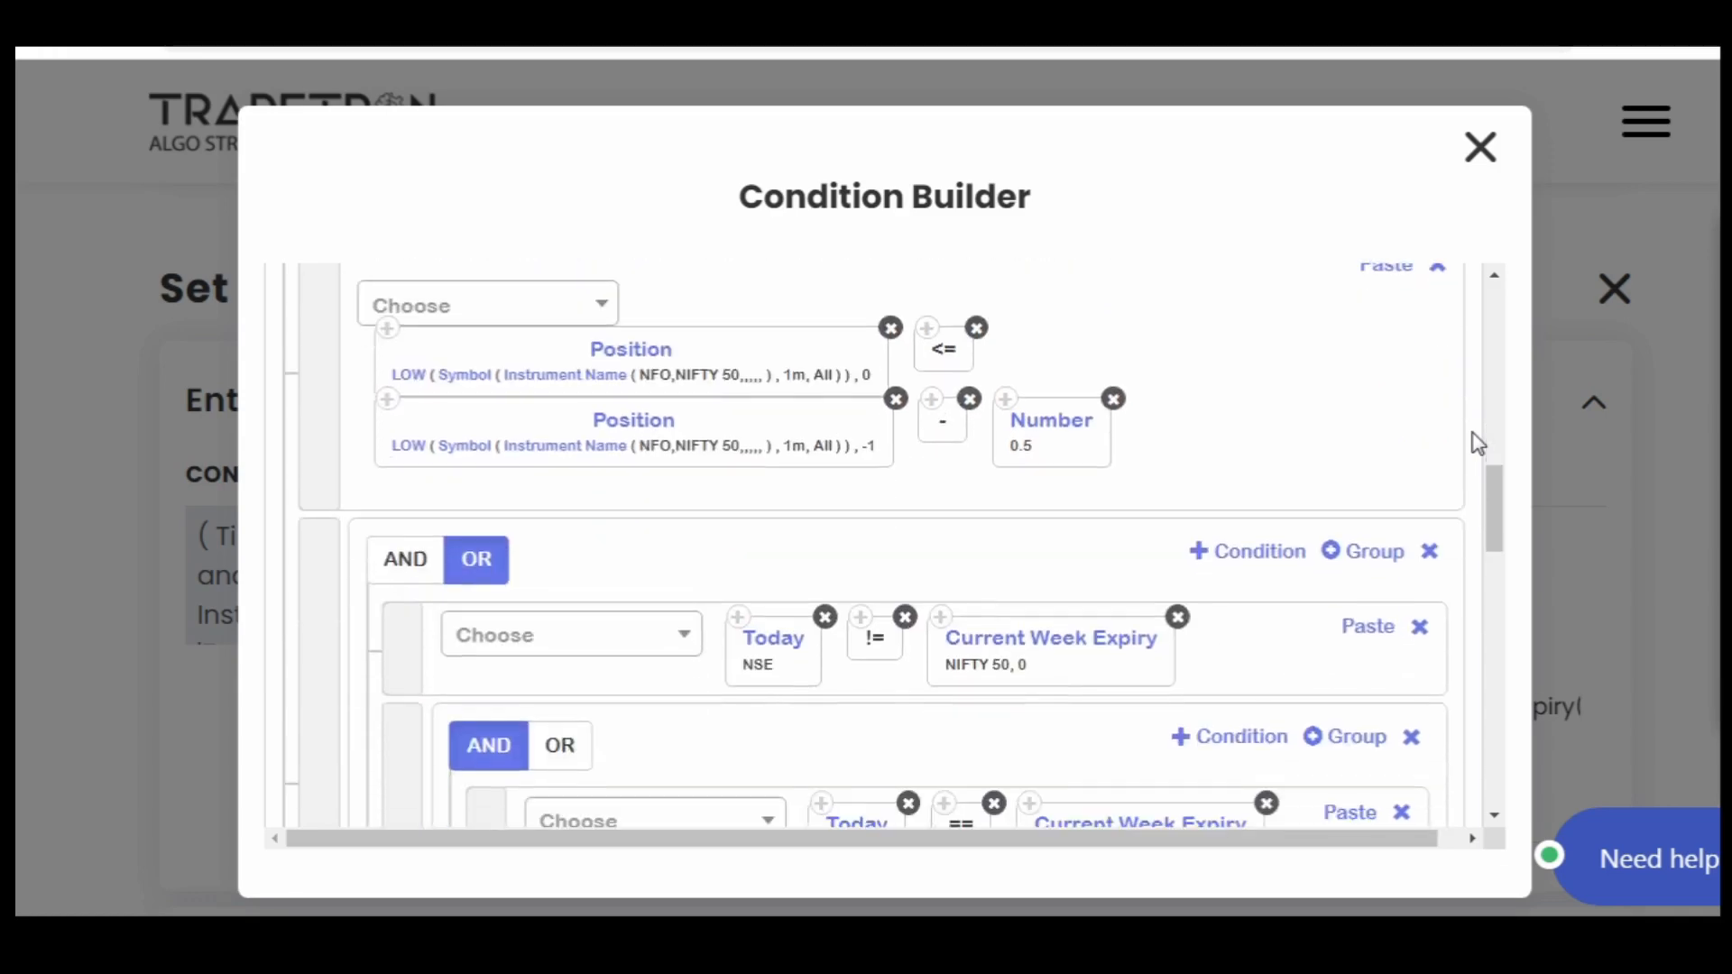
# Examine the nested OR groups of the Entry conditions, covering the weekly expiry, Supertrend 2, 2 and Donchian channel rules
pyautogui.scroll(-3, 1477, 442)
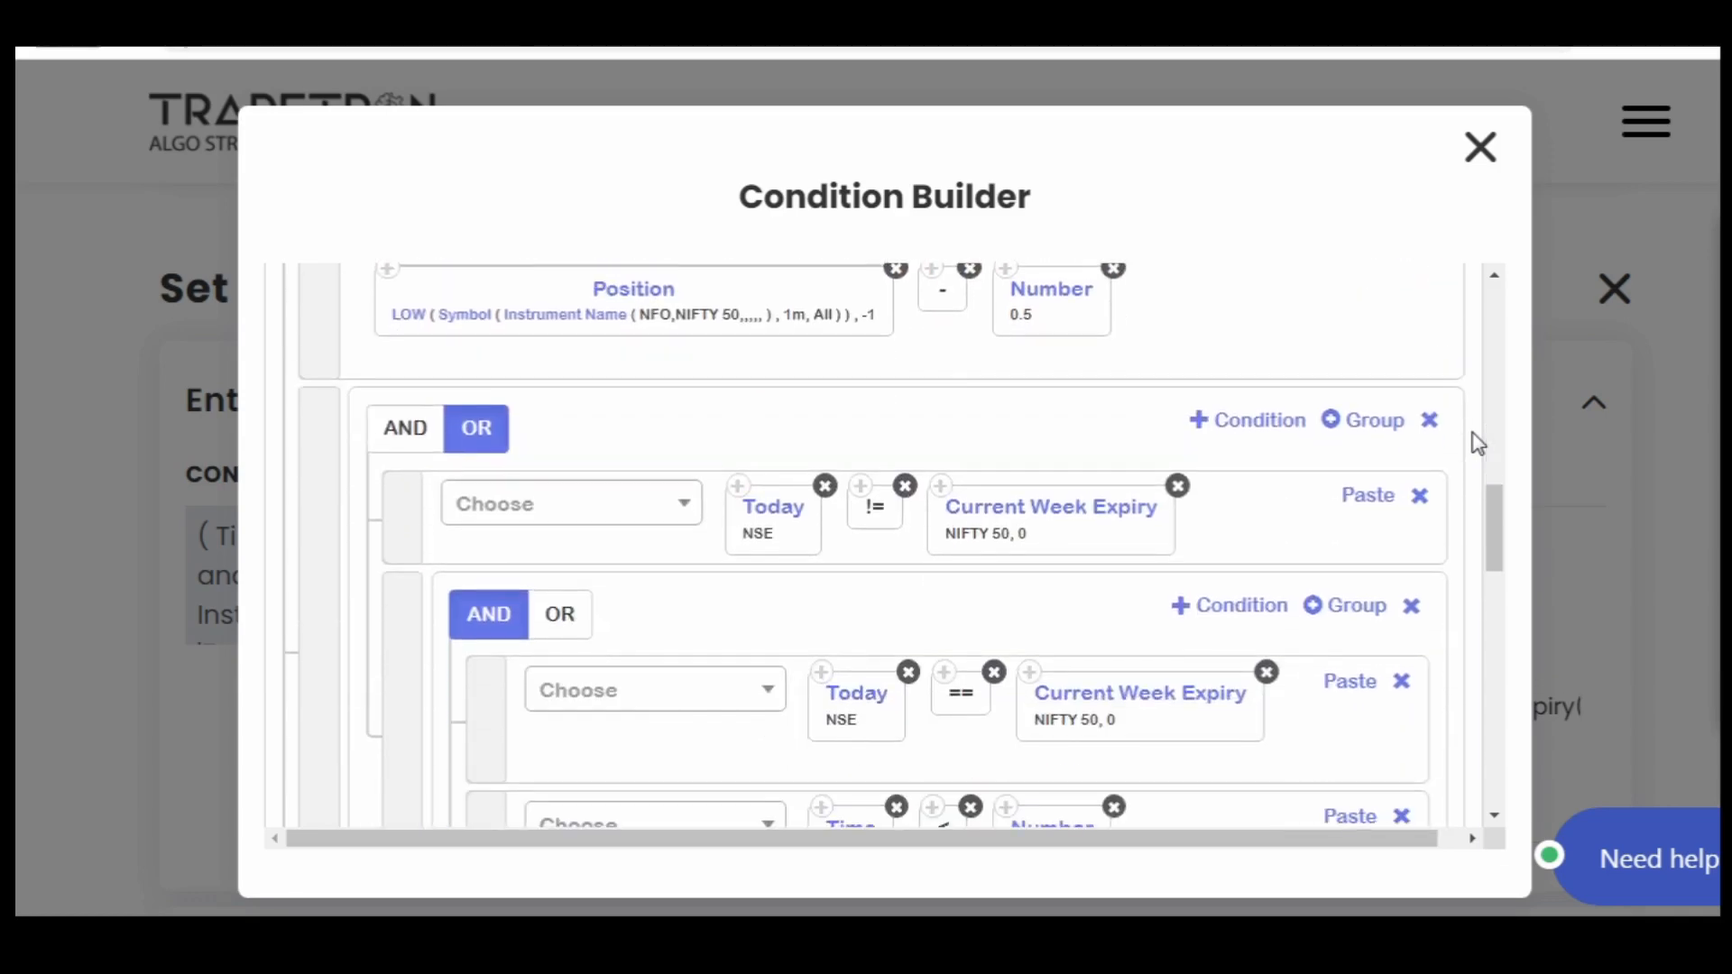
pyautogui.scroll(-3, 1477, 442)
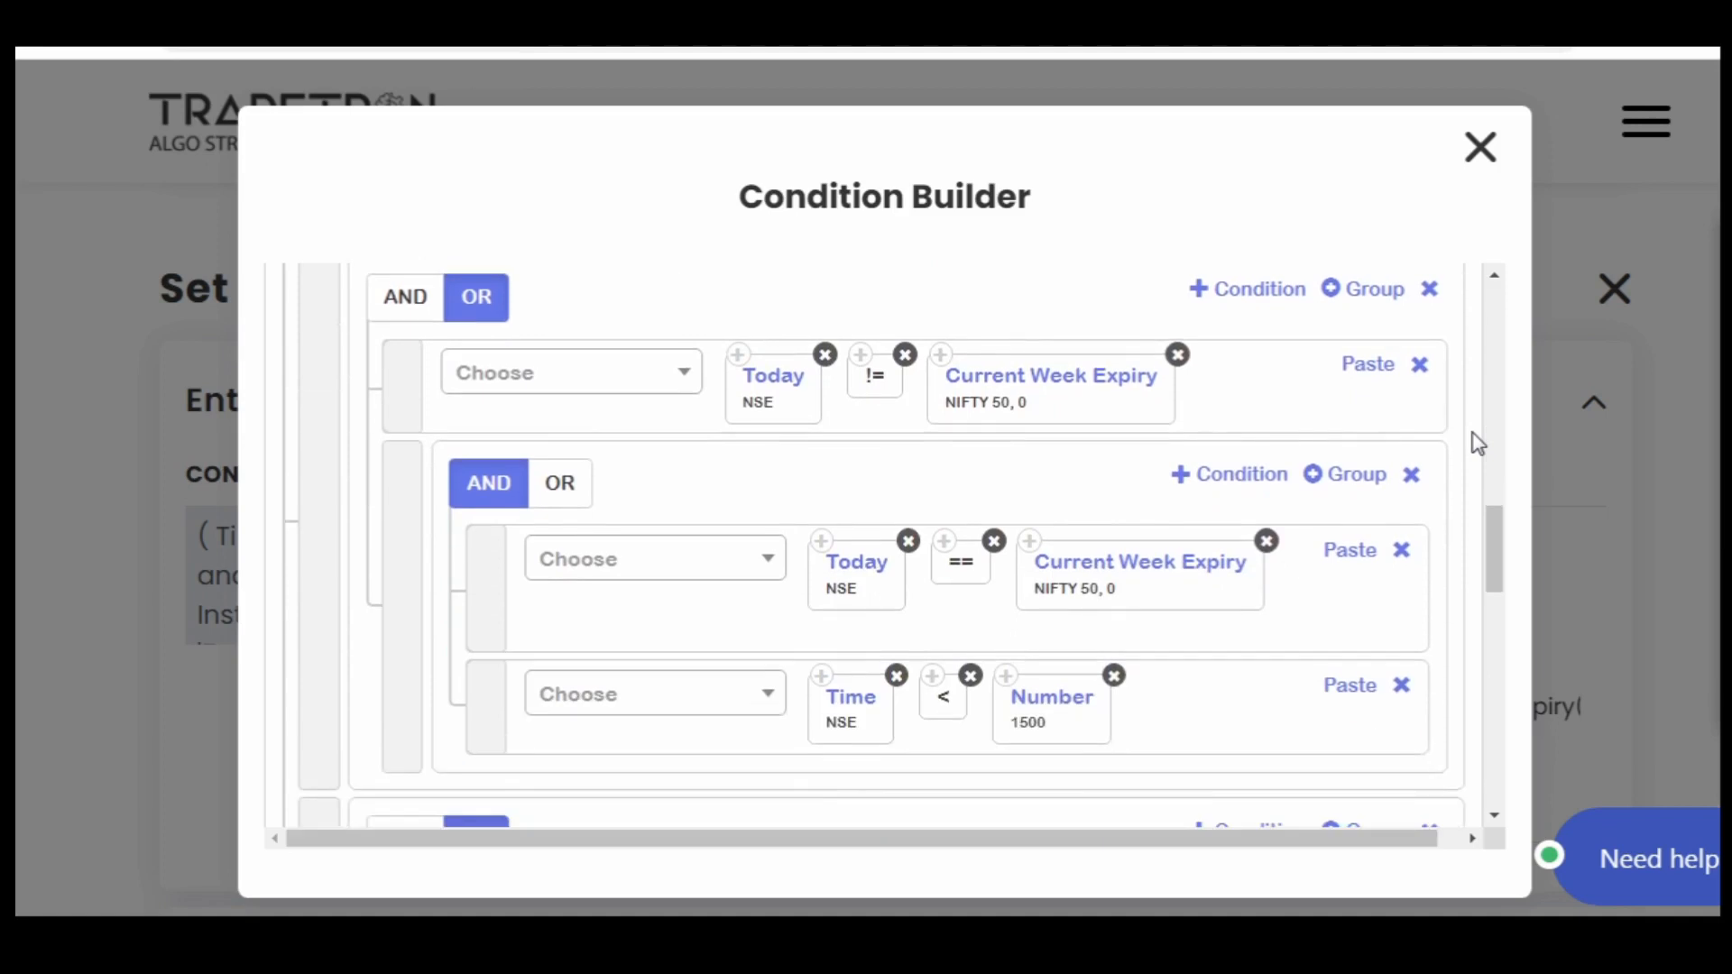
pyautogui.scroll(-3, 1477, 443)
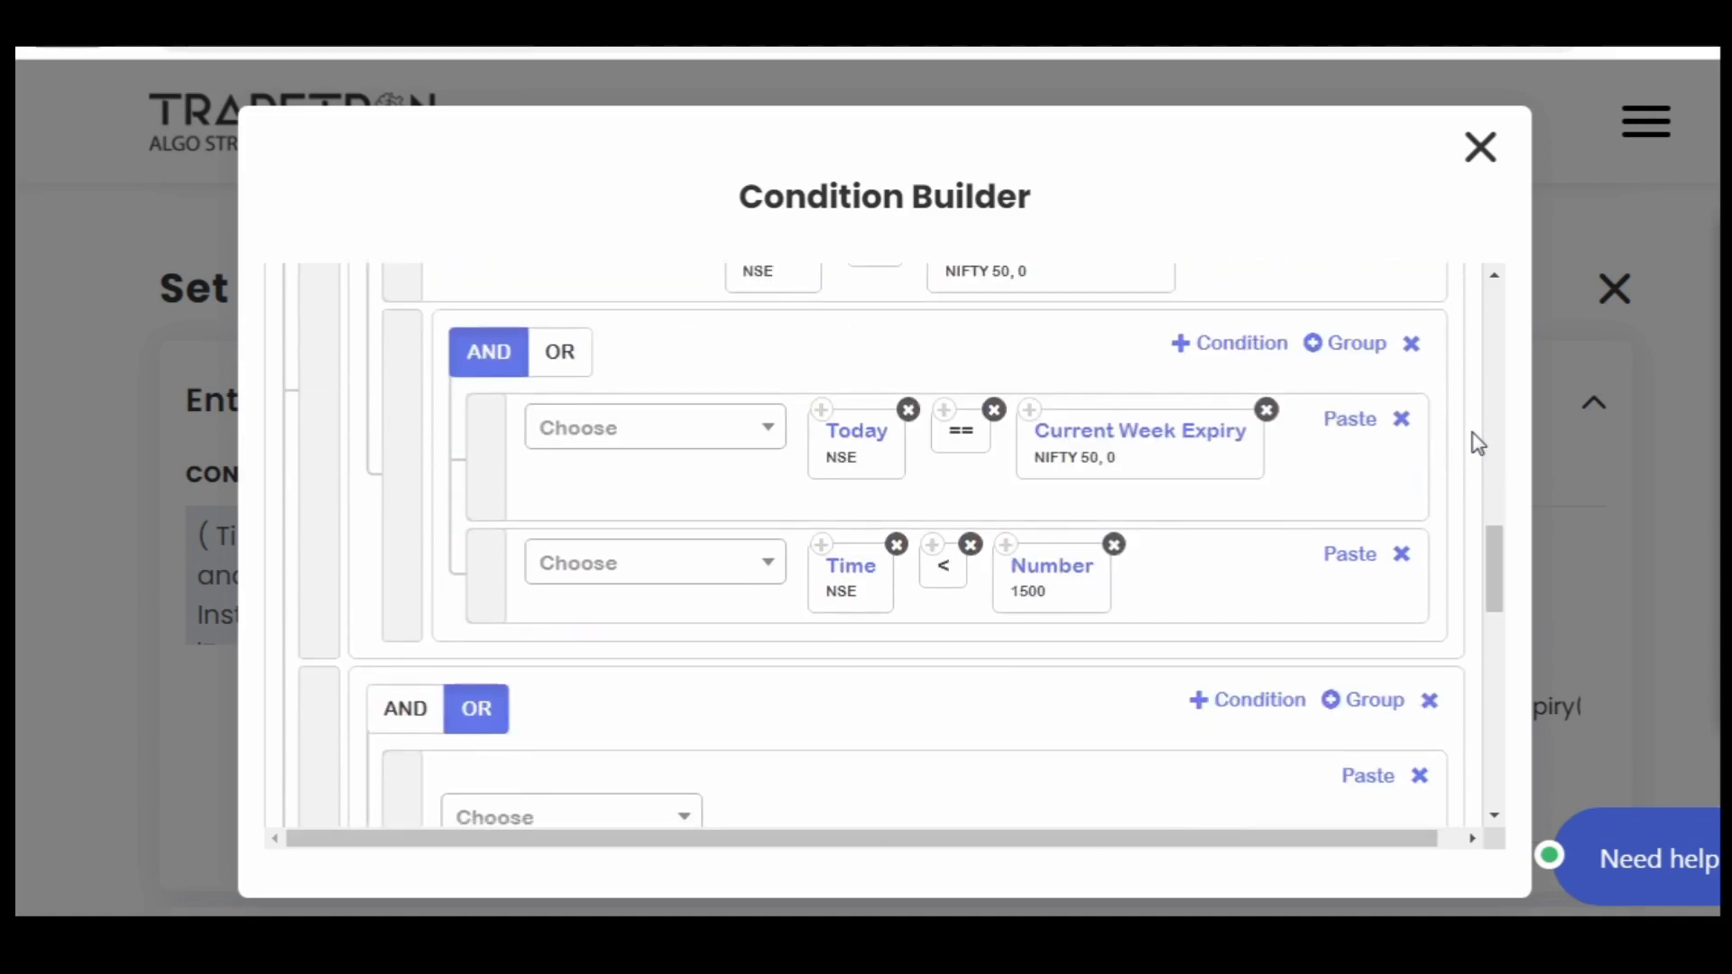
pyautogui.scroll(-3, 1477, 442)
pyautogui.scroll(-3, 1477, 442)
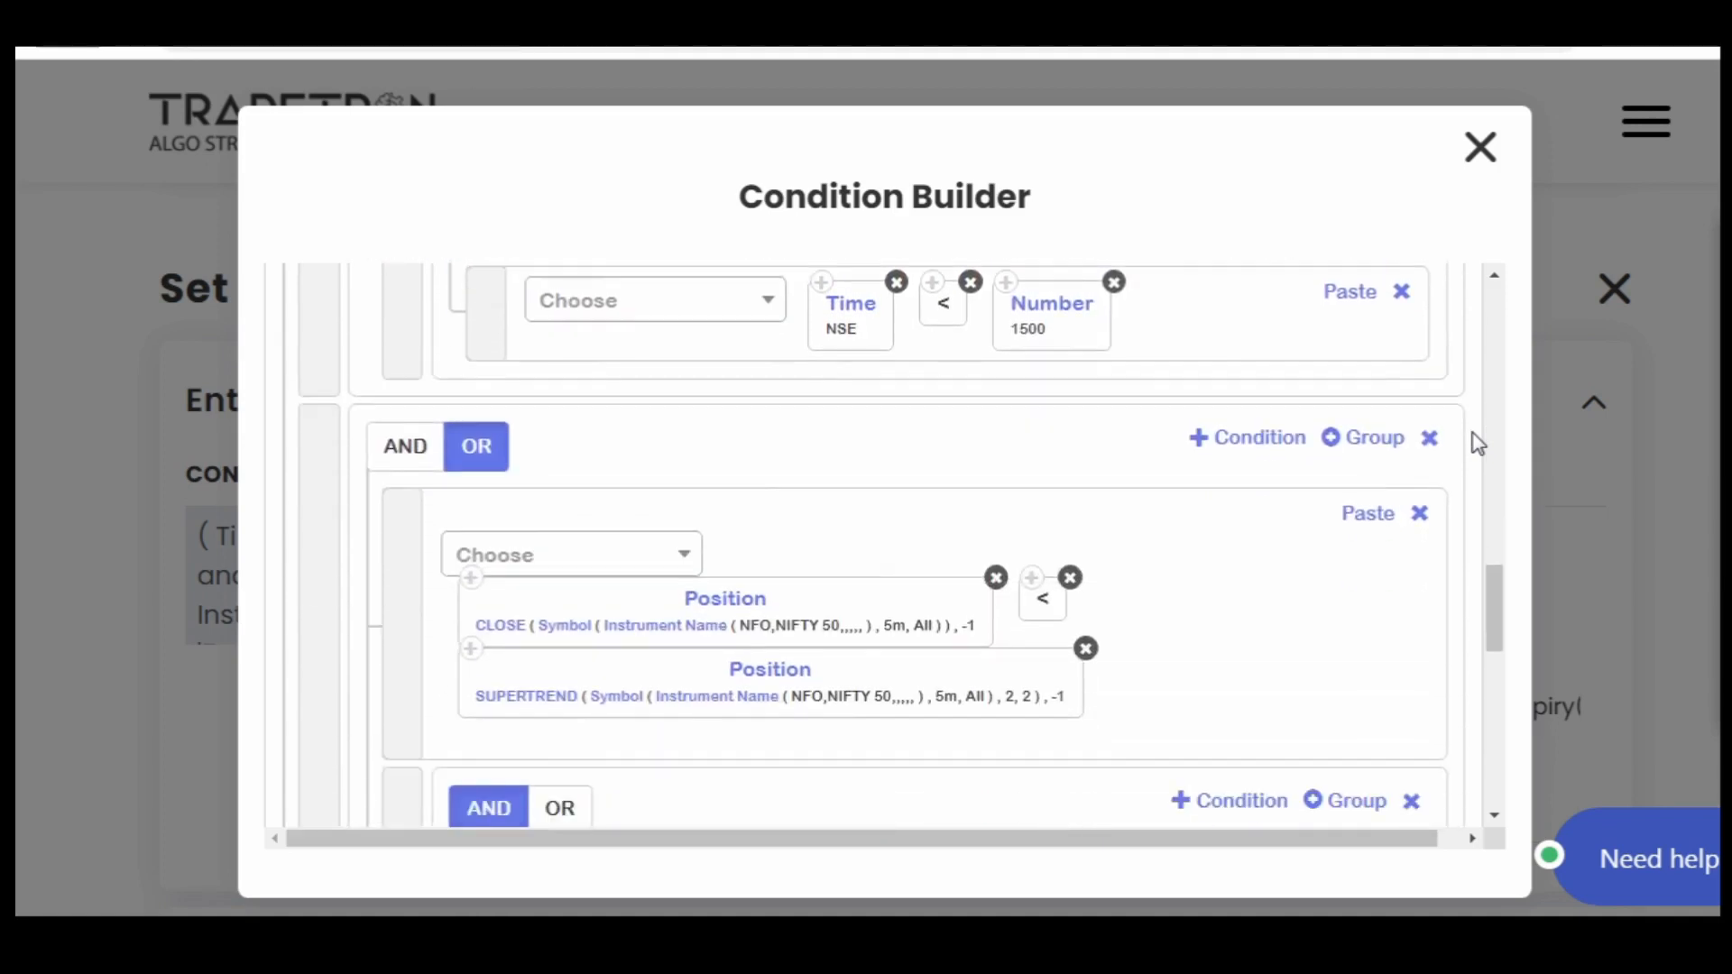
pyautogui.scroll(-3, 1477, 442)
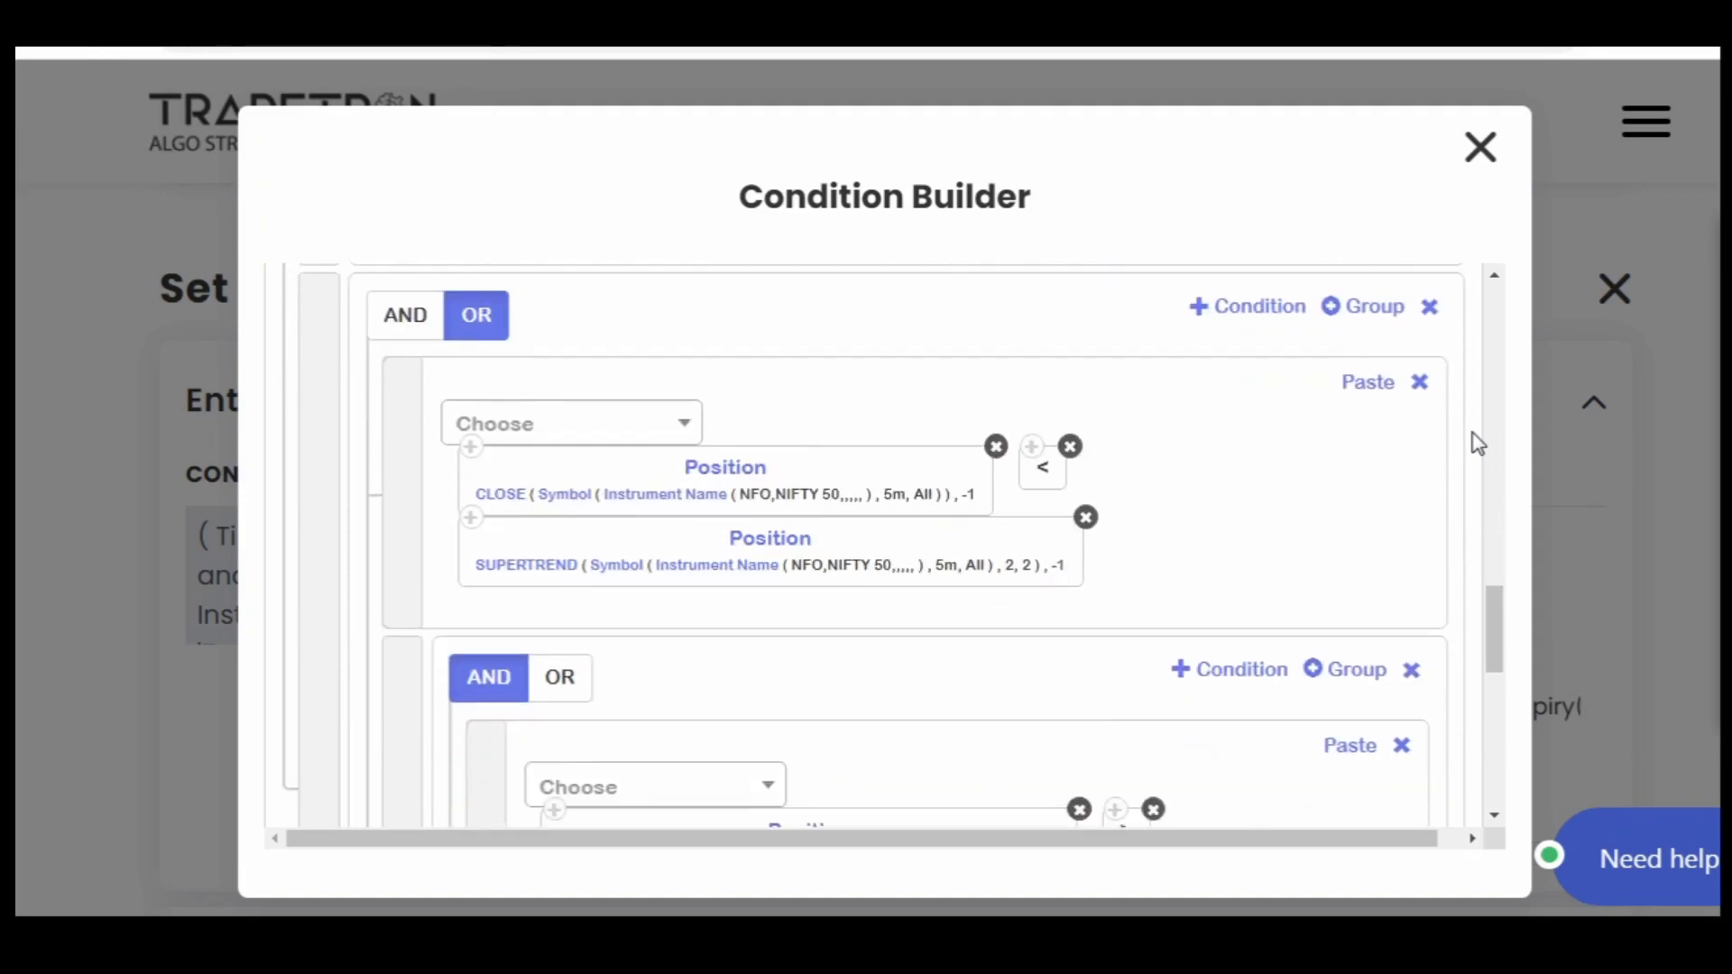
pyautogui.scroll(-3, 1477, 442)
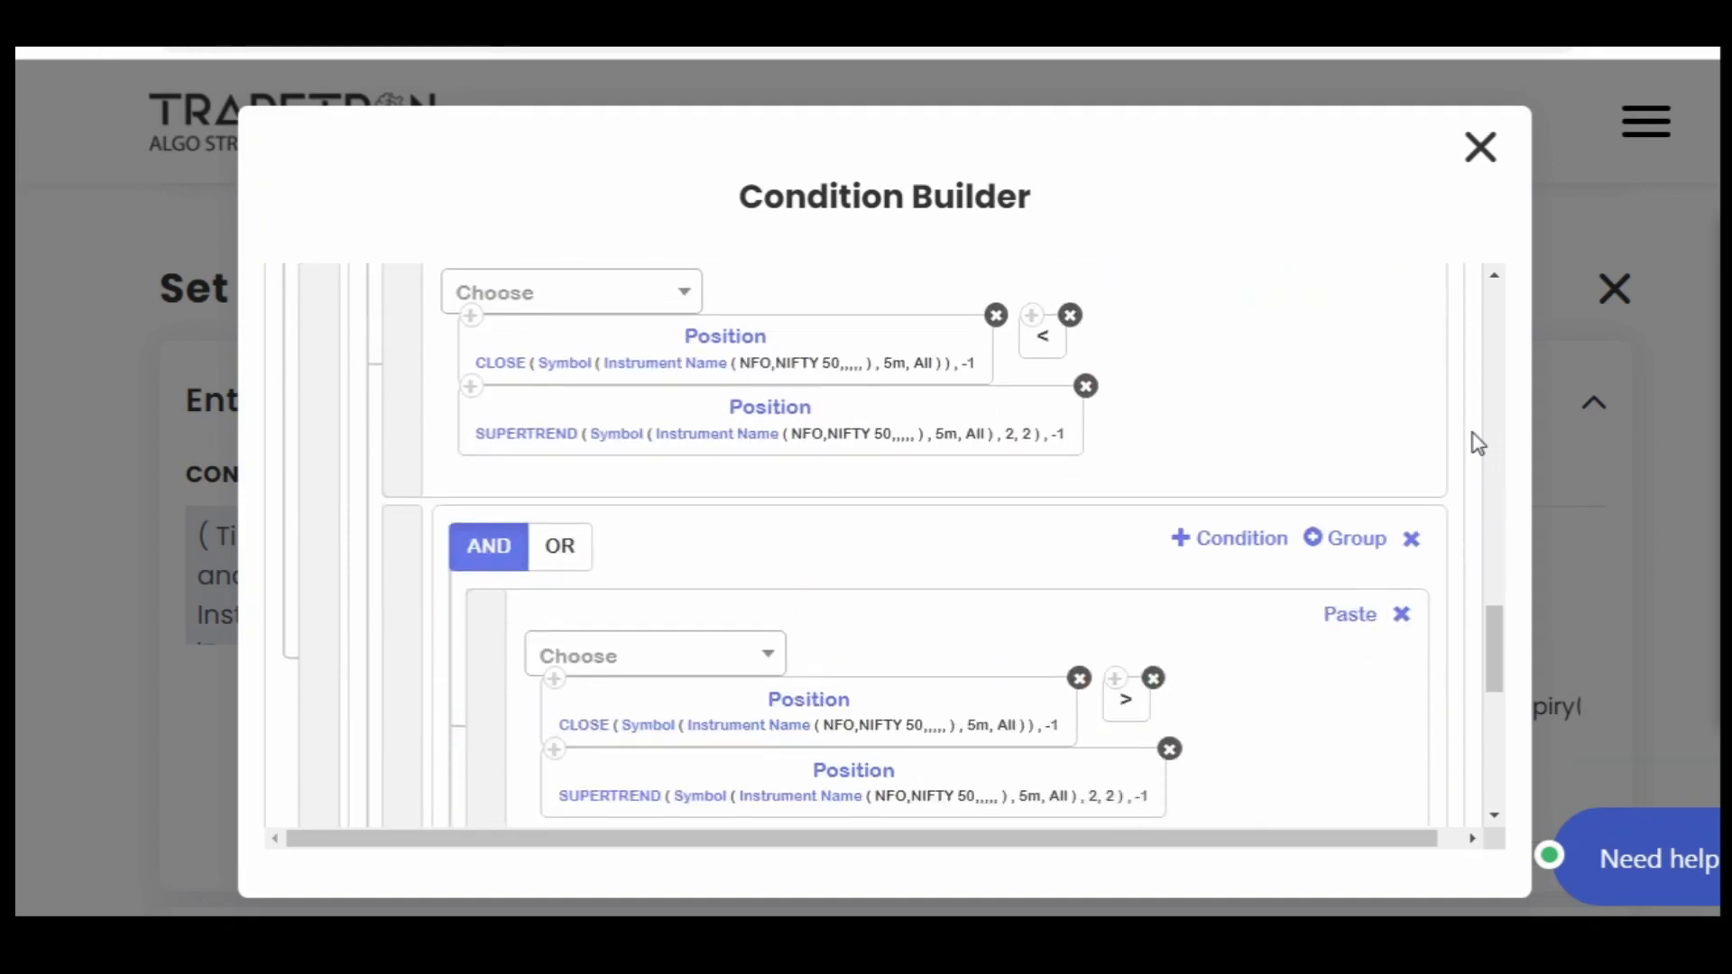
pyautogui.scroll(-3, 1477, 442)
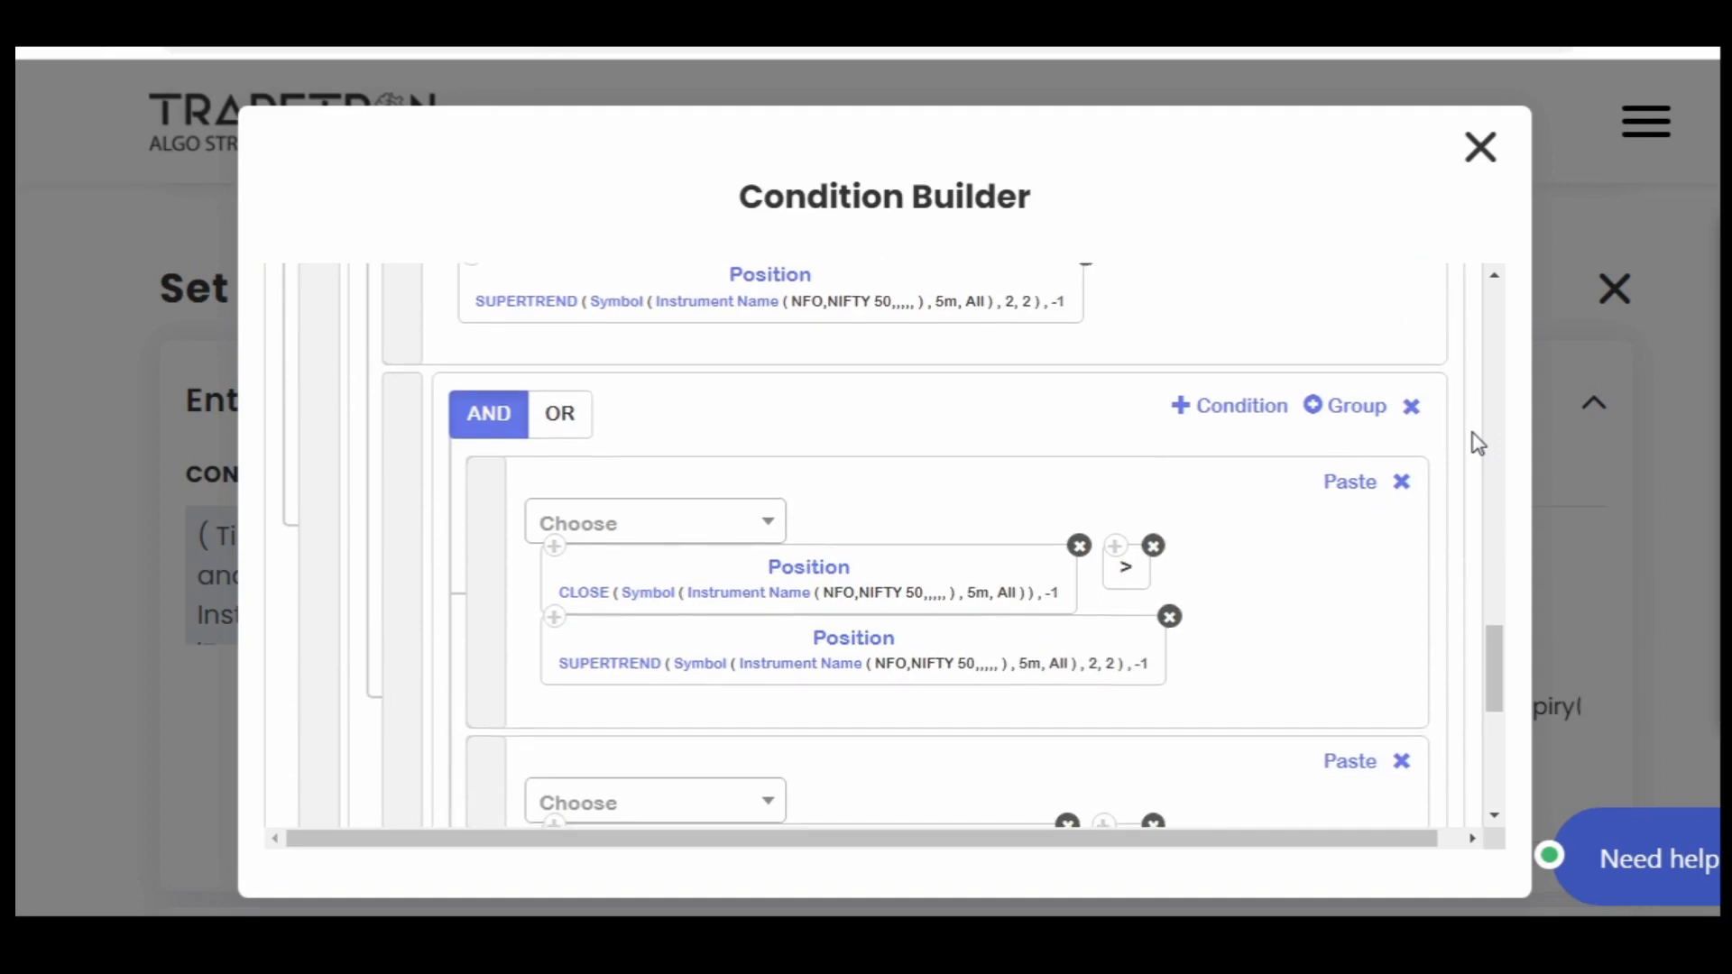
pyautogui.scroll(-3, 1477, 442)
pyautogui.scroll(-3, 1476, 442)
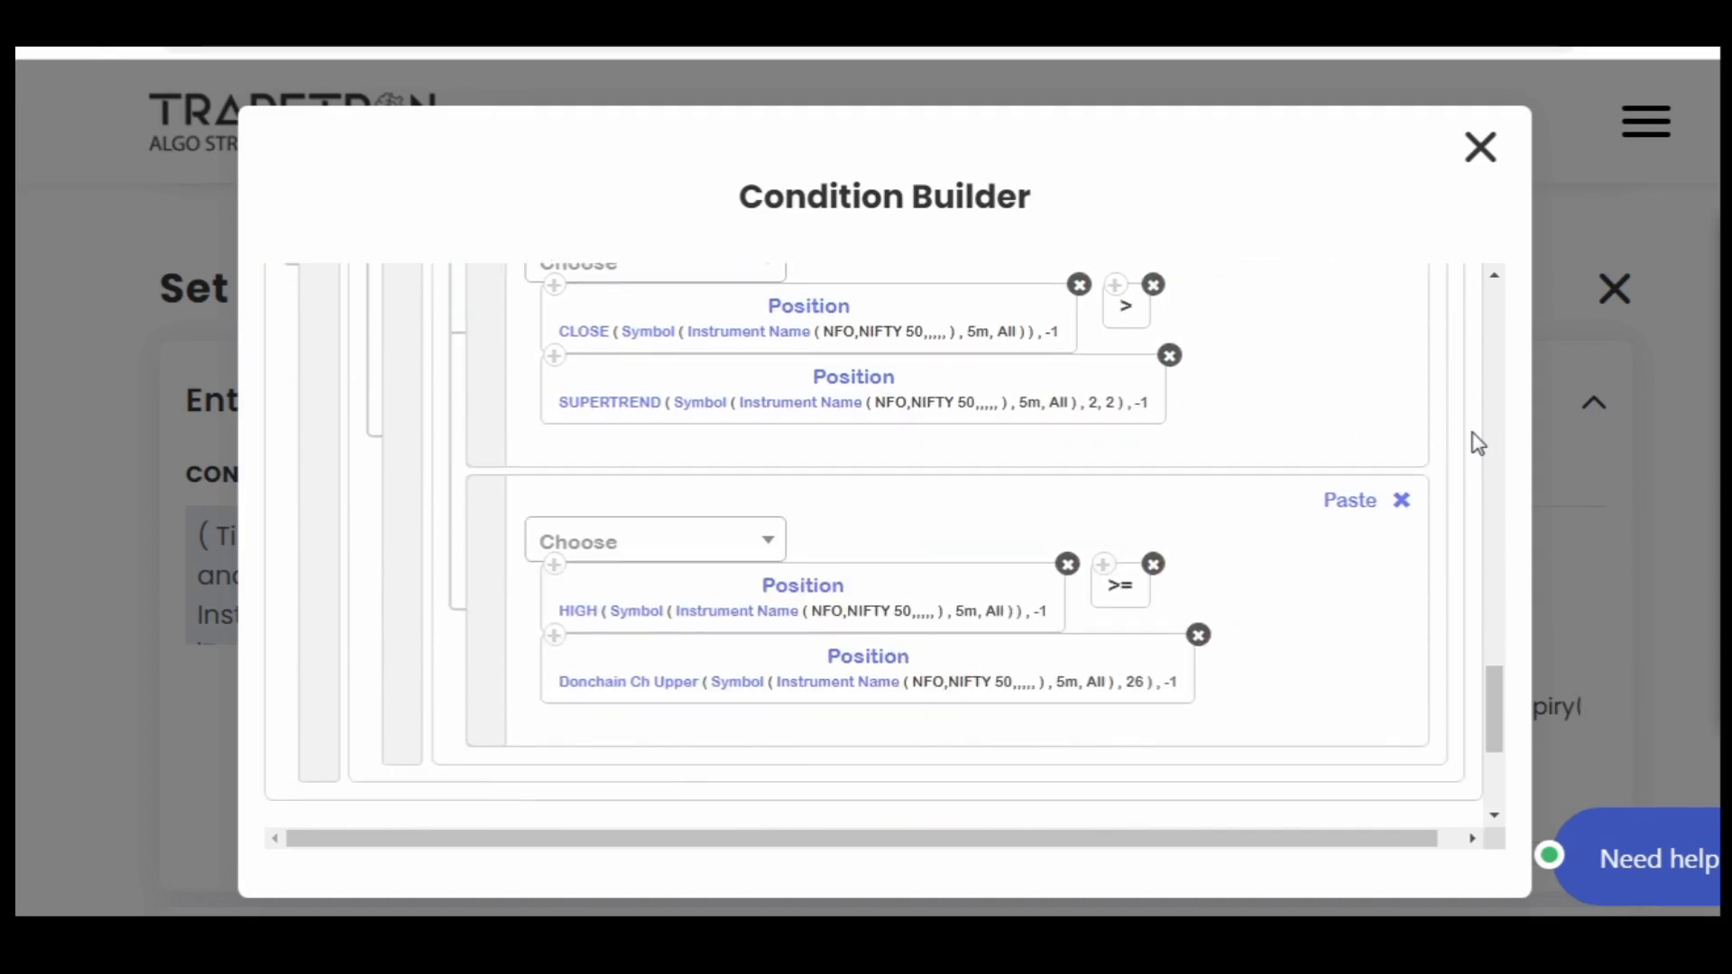
pyautogui.scroll(-3, 1476, 442)
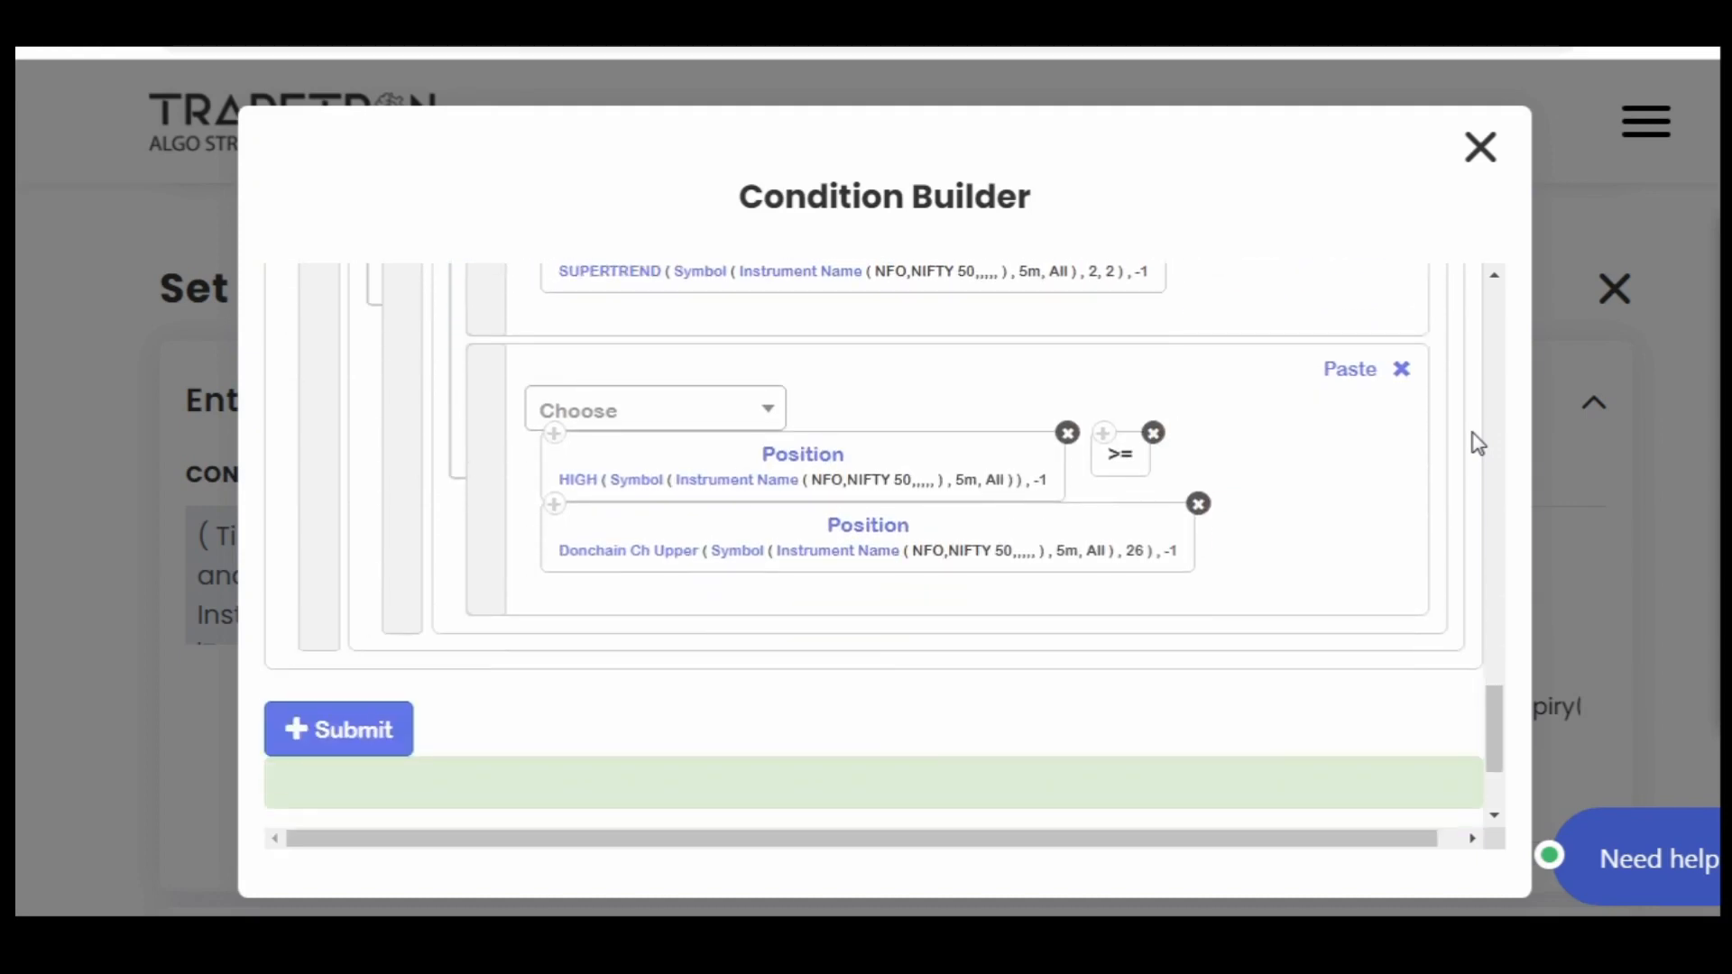
pyautogui.scroll(-3, 1477, 442)
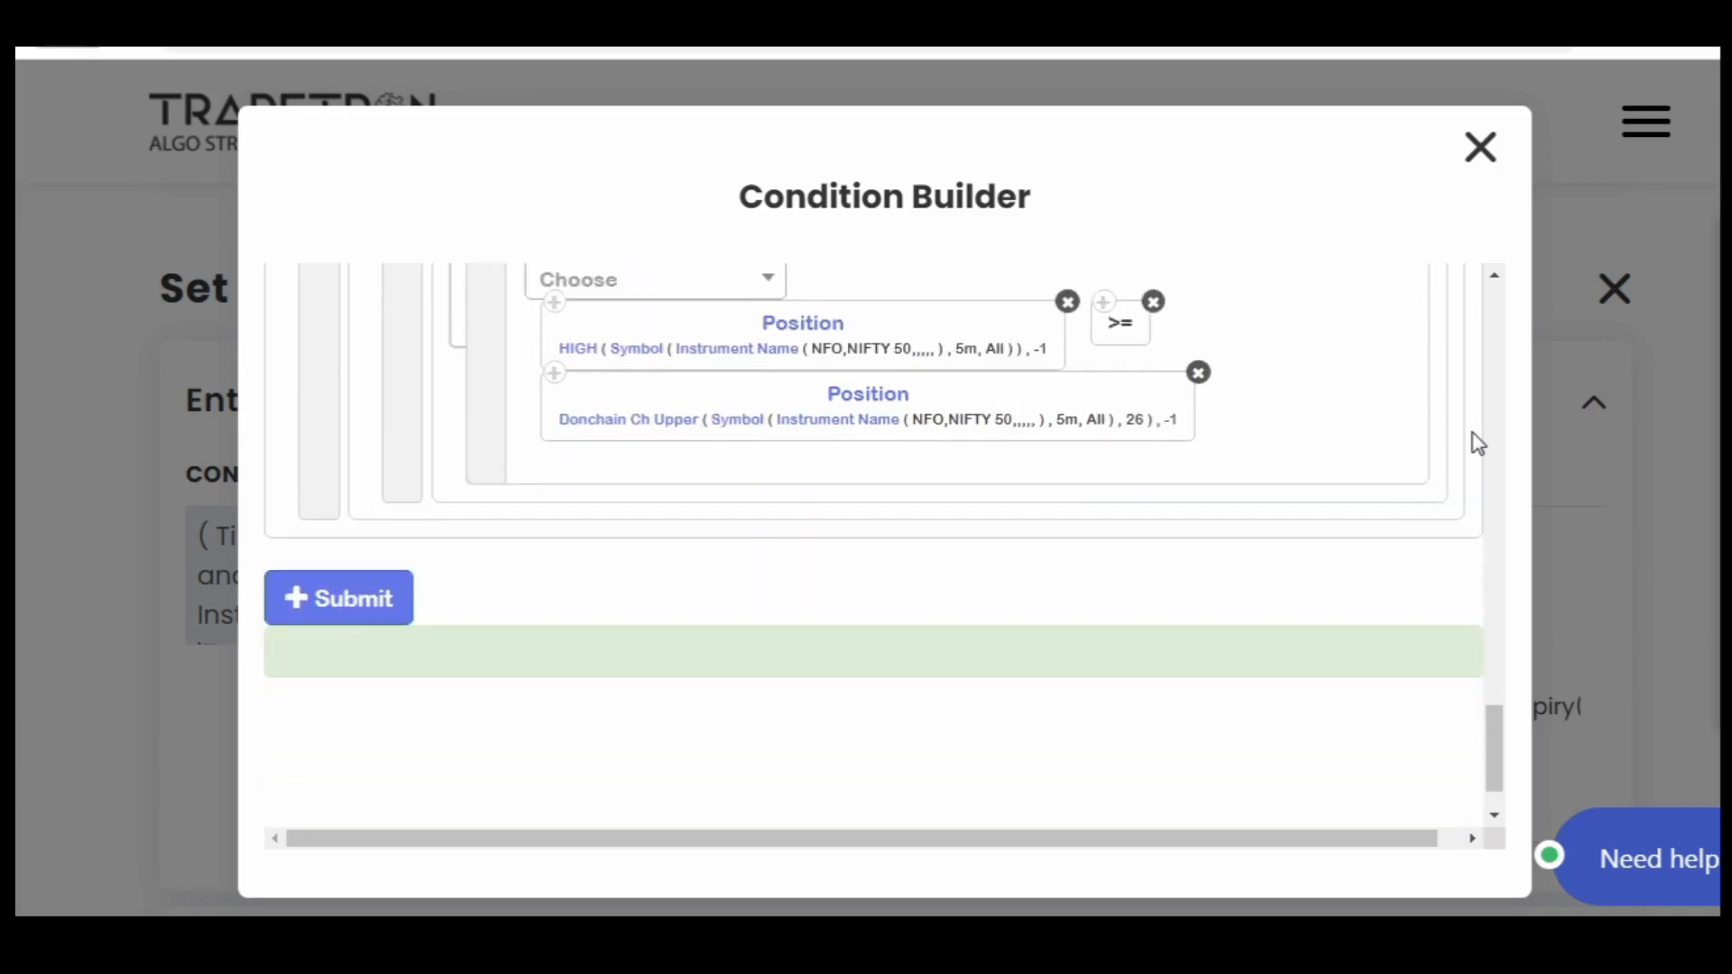
# Re-examine the Entry conditions from the start: start time, Supertrend 7, 7, net quantity, LTP, and the candle close and low comparisons
pyautogui.scroll(20, 1476, 442)
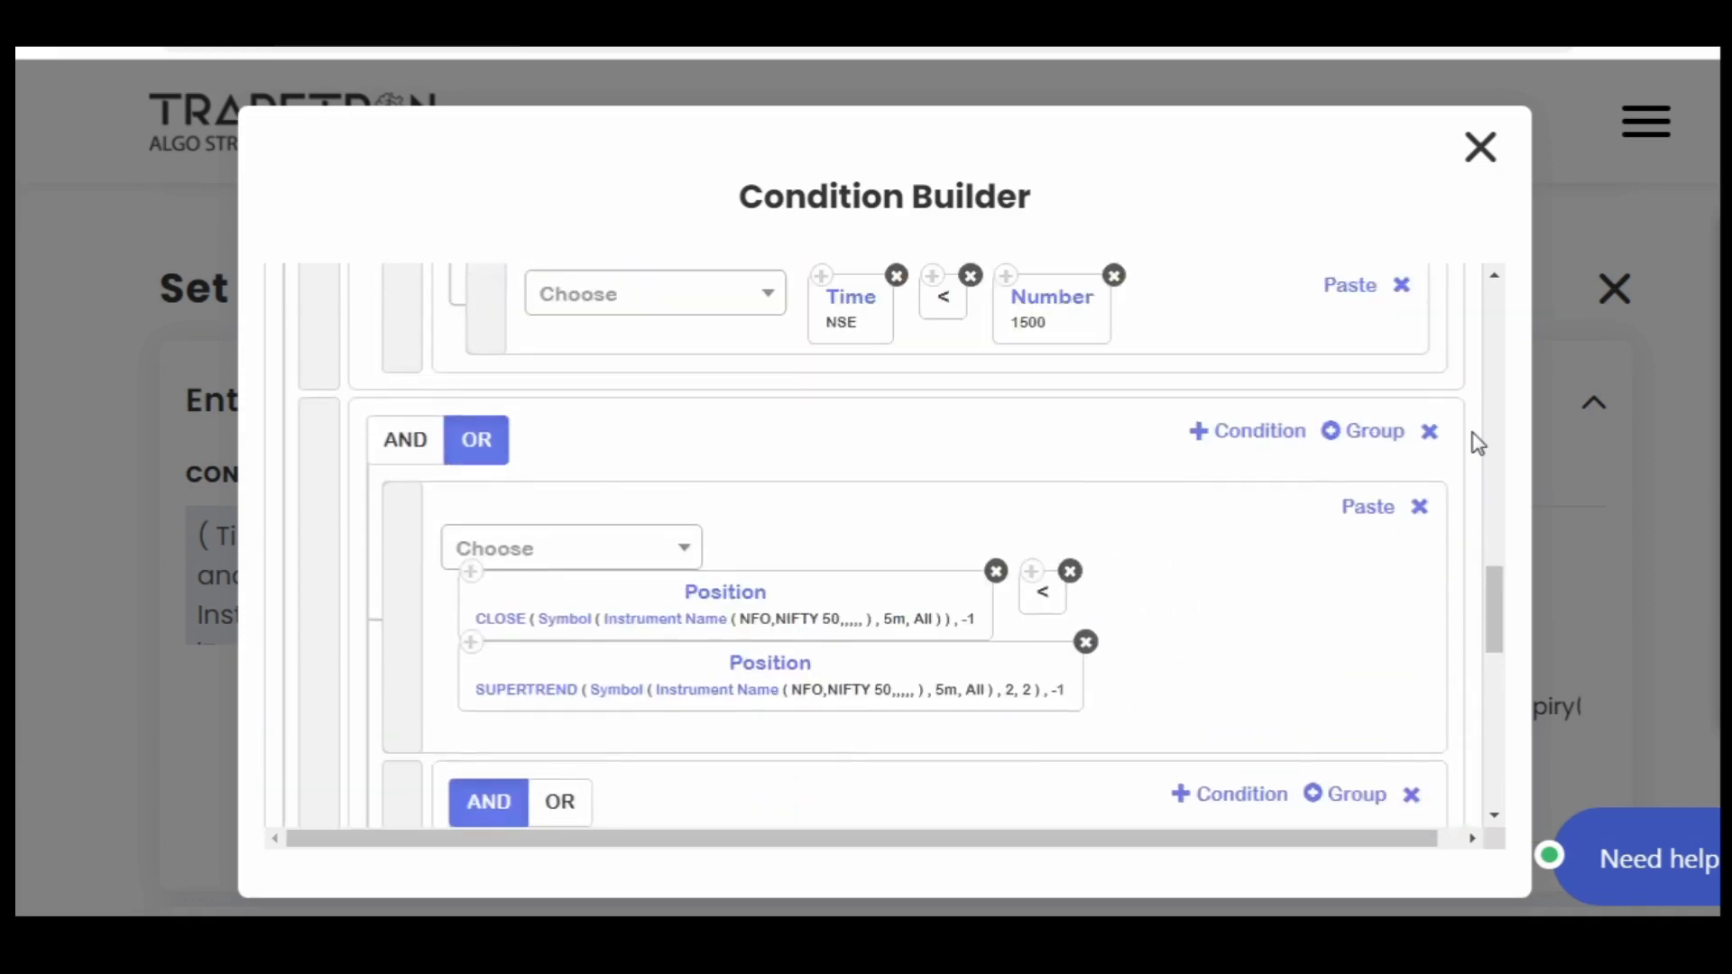
pyautogui.scroll(2, 1476, 442)
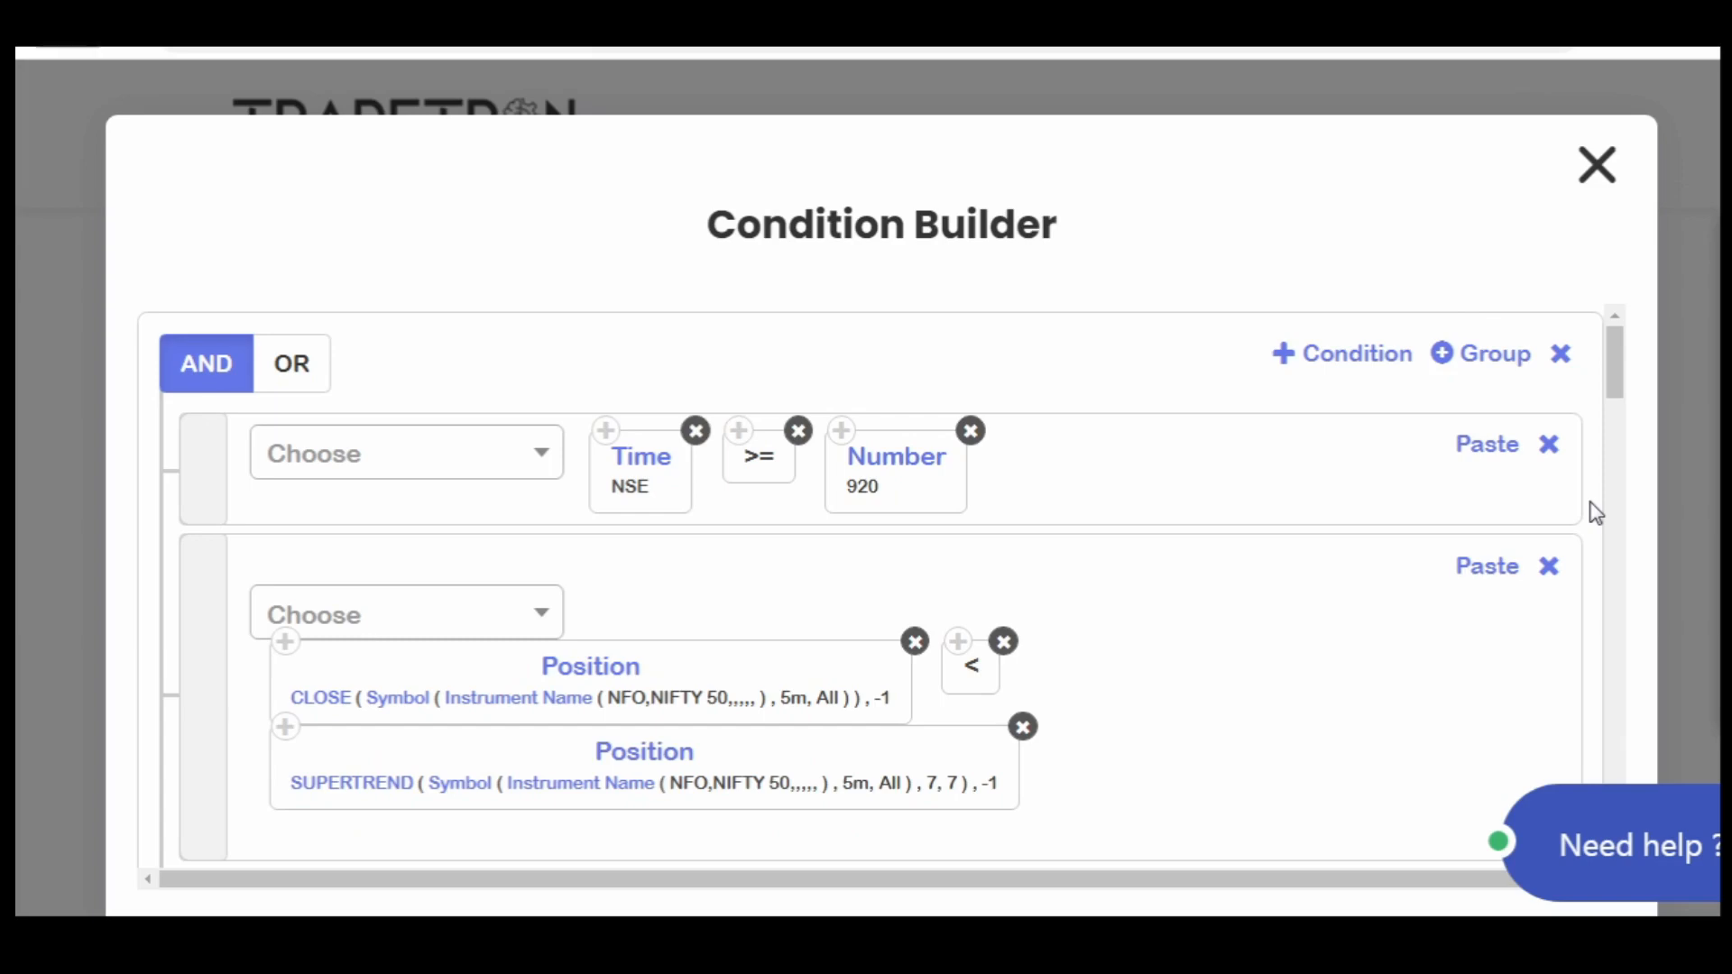
pyautogui.scroll(-2, 1596, 513)
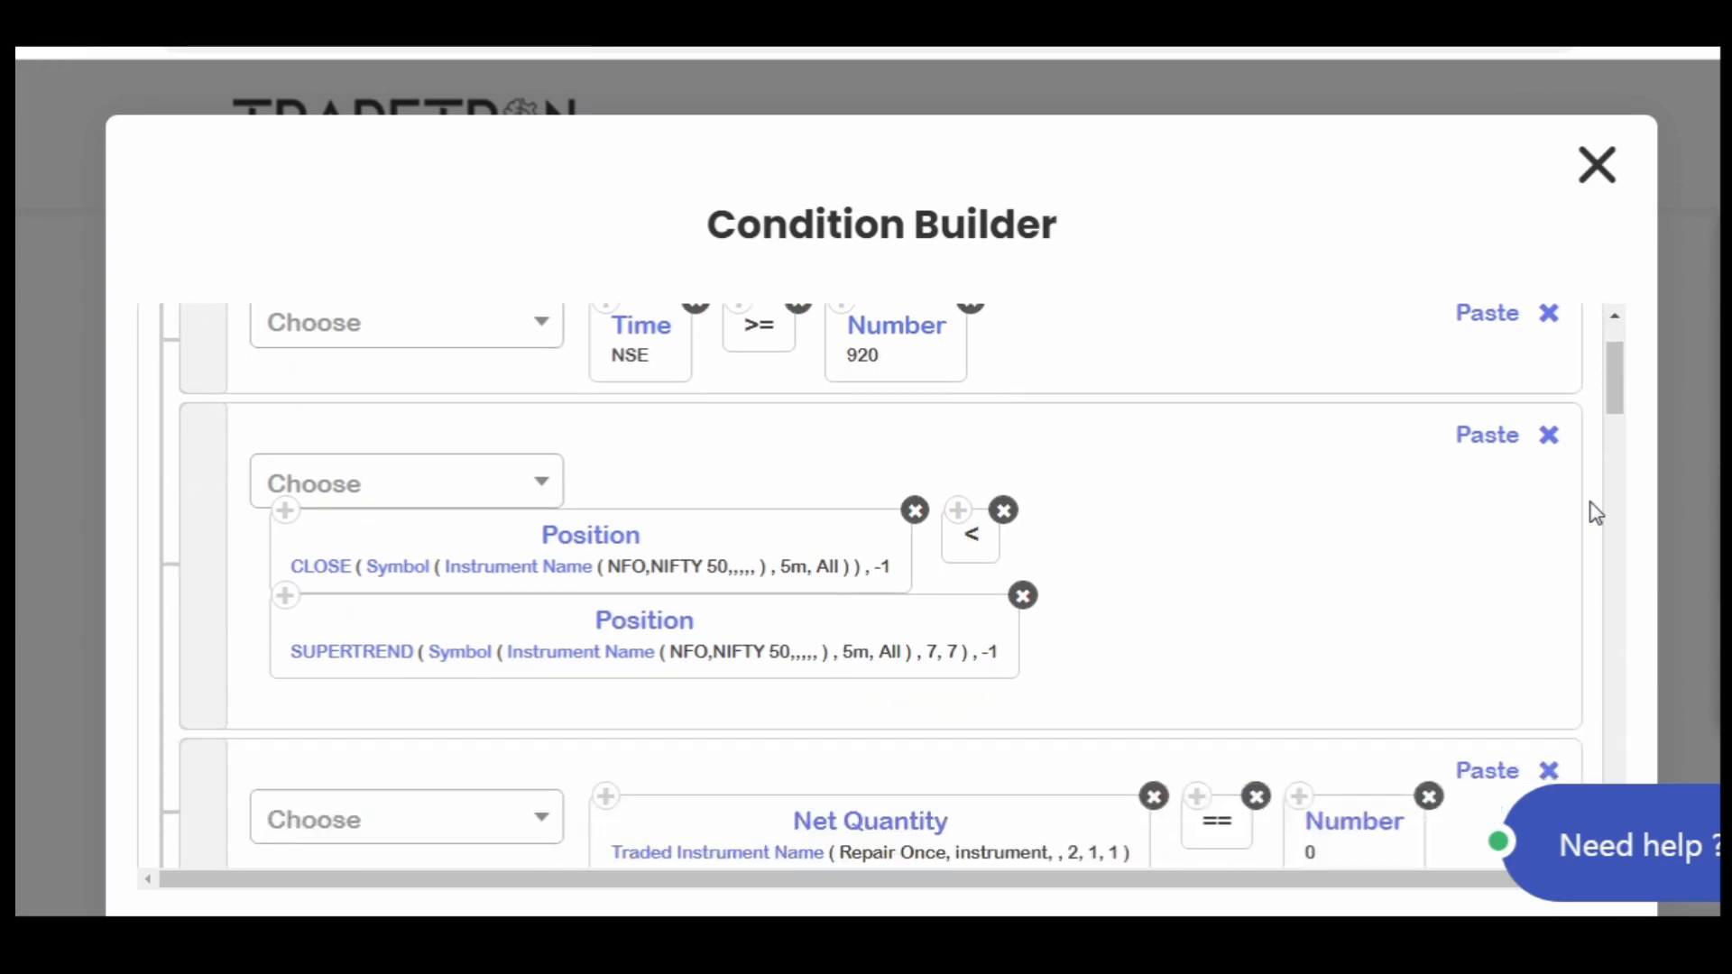
pyautogui.scroll(-2, 1596, 512)
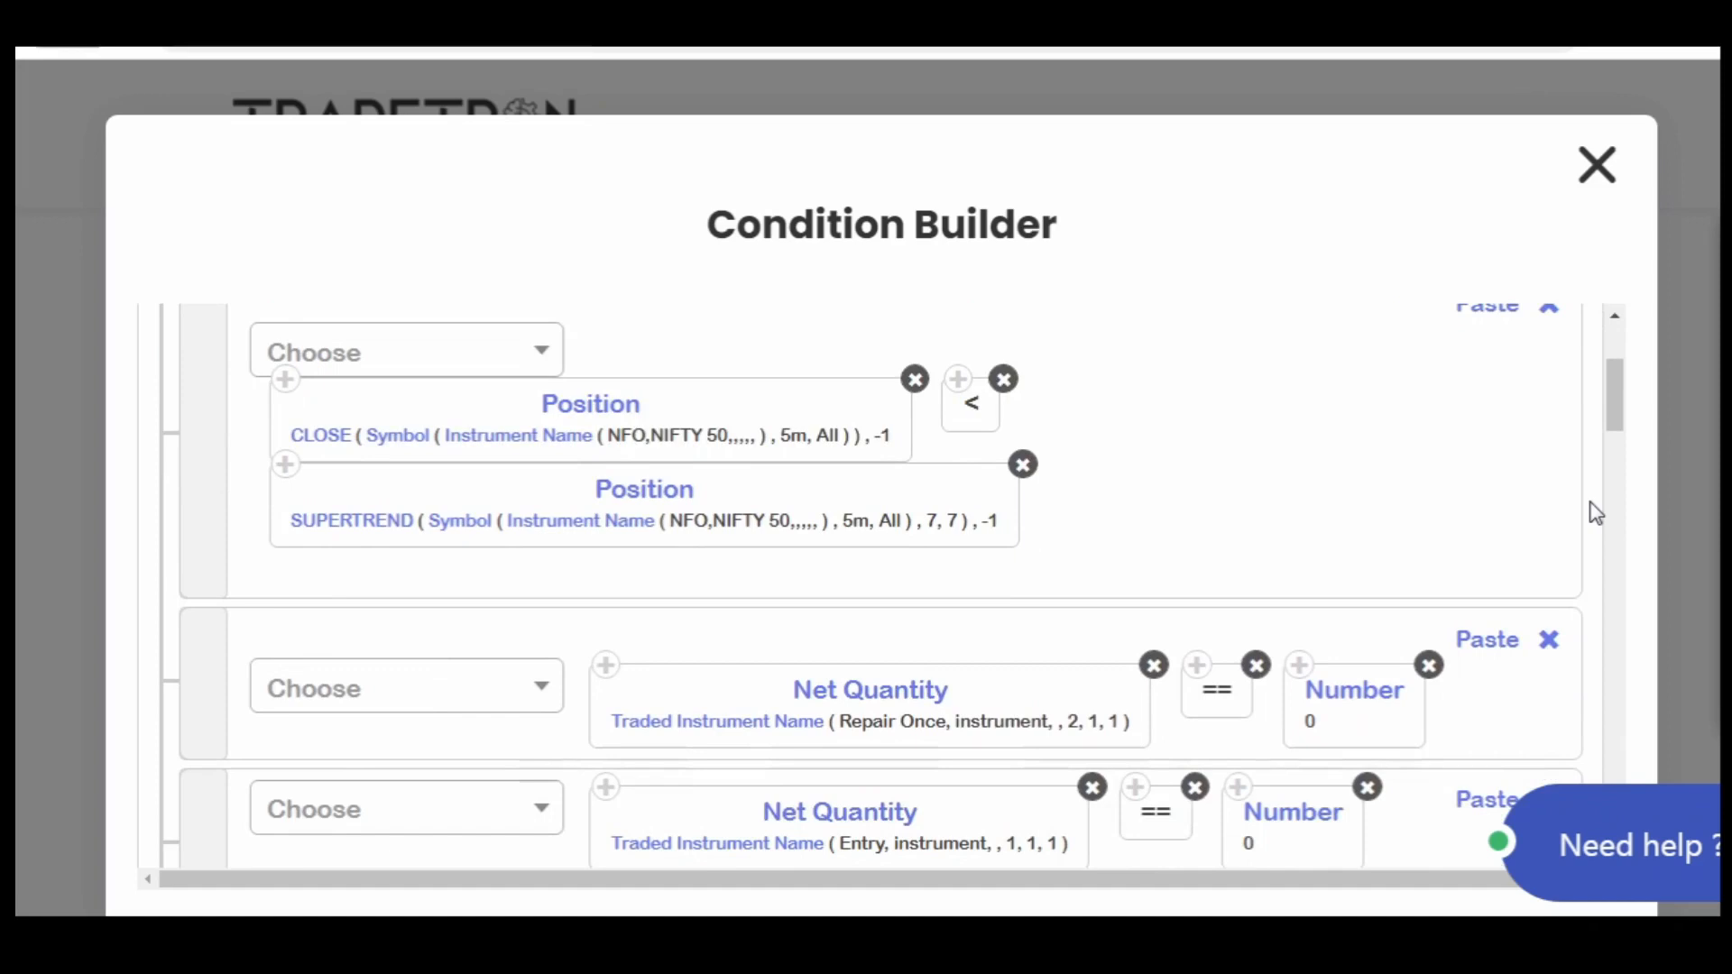
pyautogui.scroll(-2, 1596, 513)
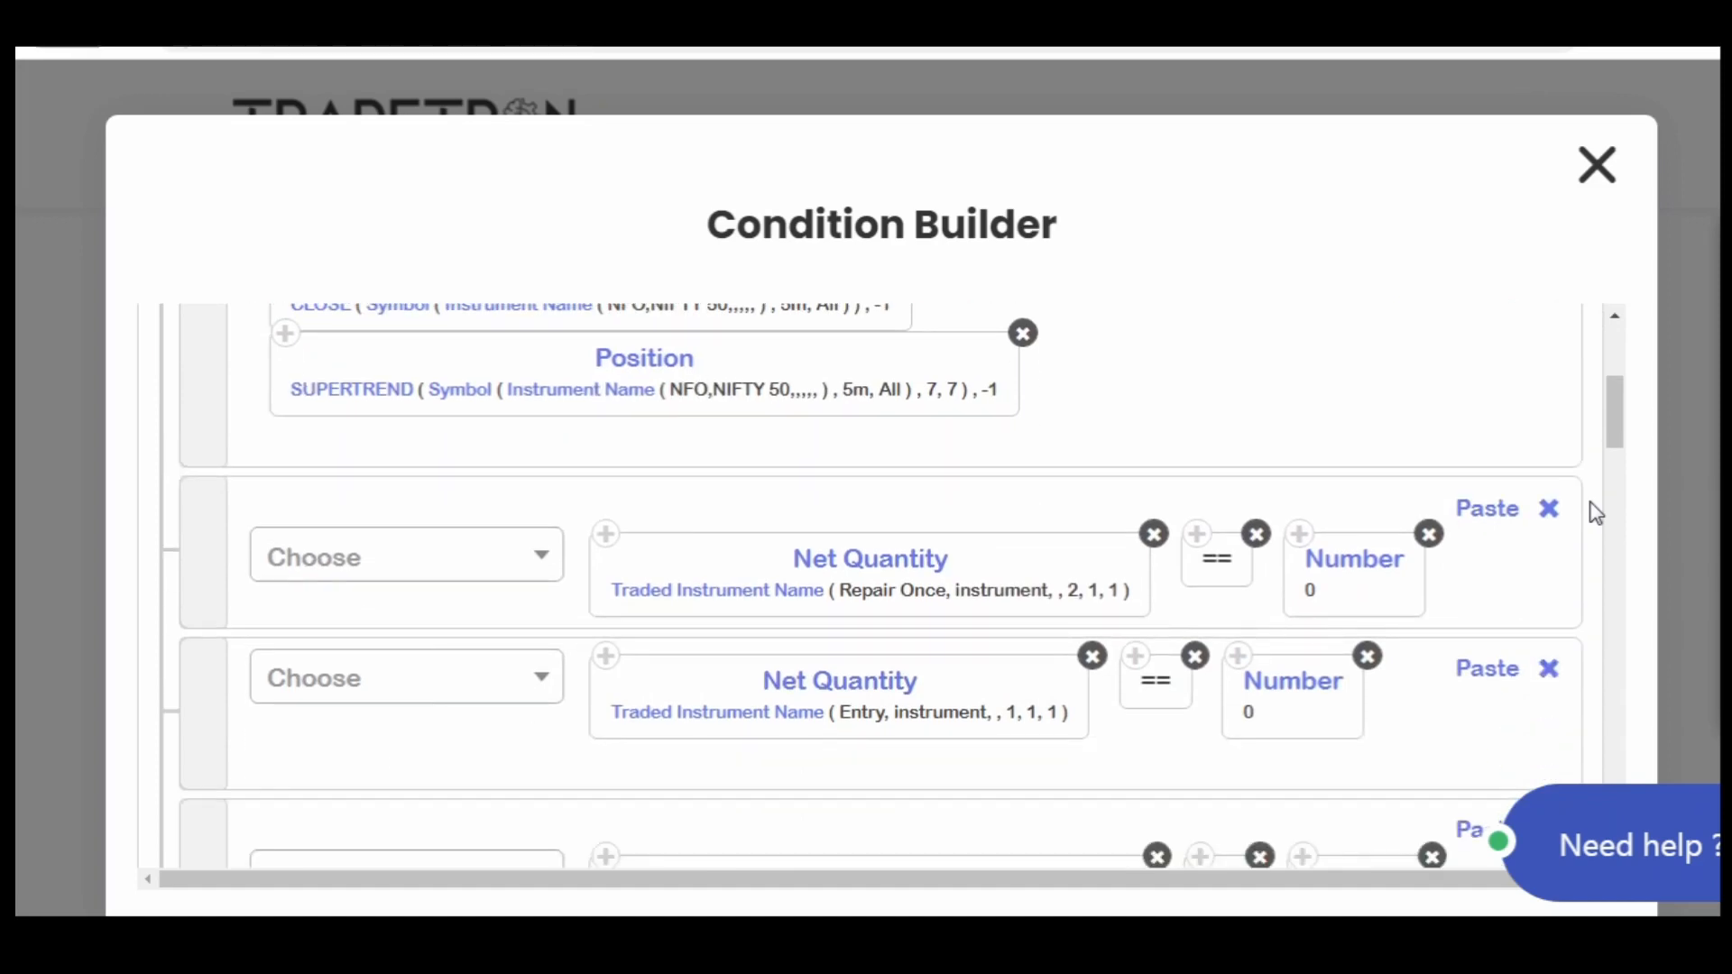
pyautogui.scroll(-2, 1596, 512)
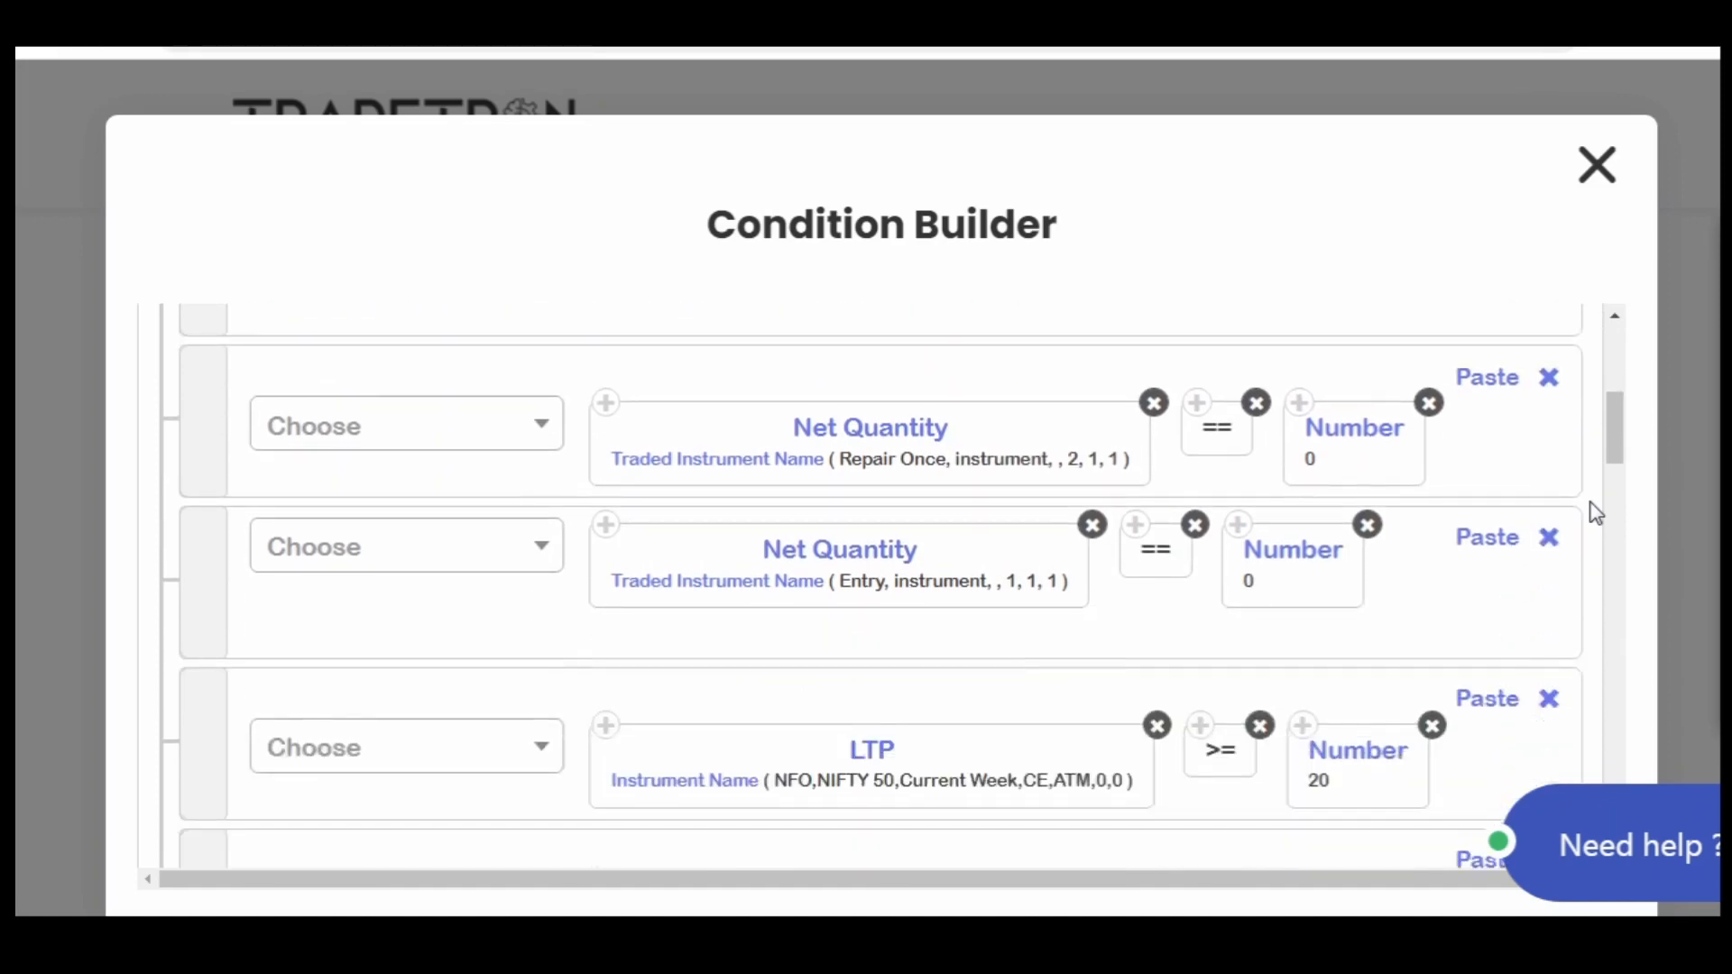
pyautogui.scroll(-2, 1596, 512)
pyautogui.scroll(-2, 1596, 513)
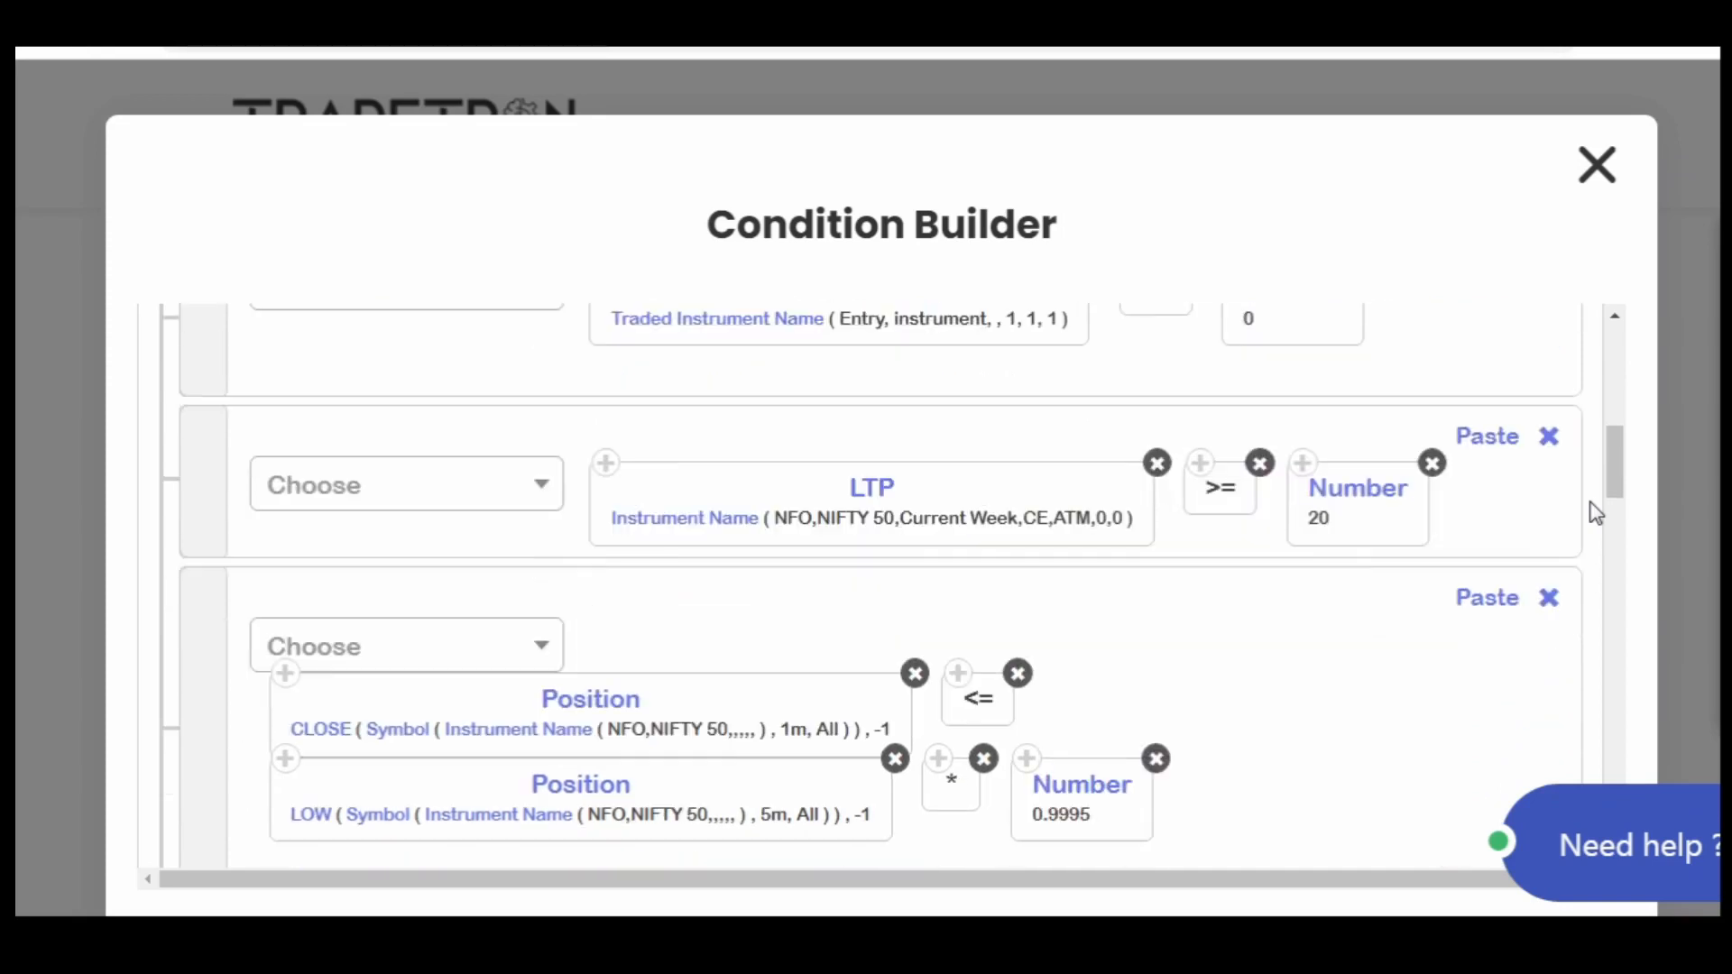
pyautogui.scroll(-2, 1595, 512)
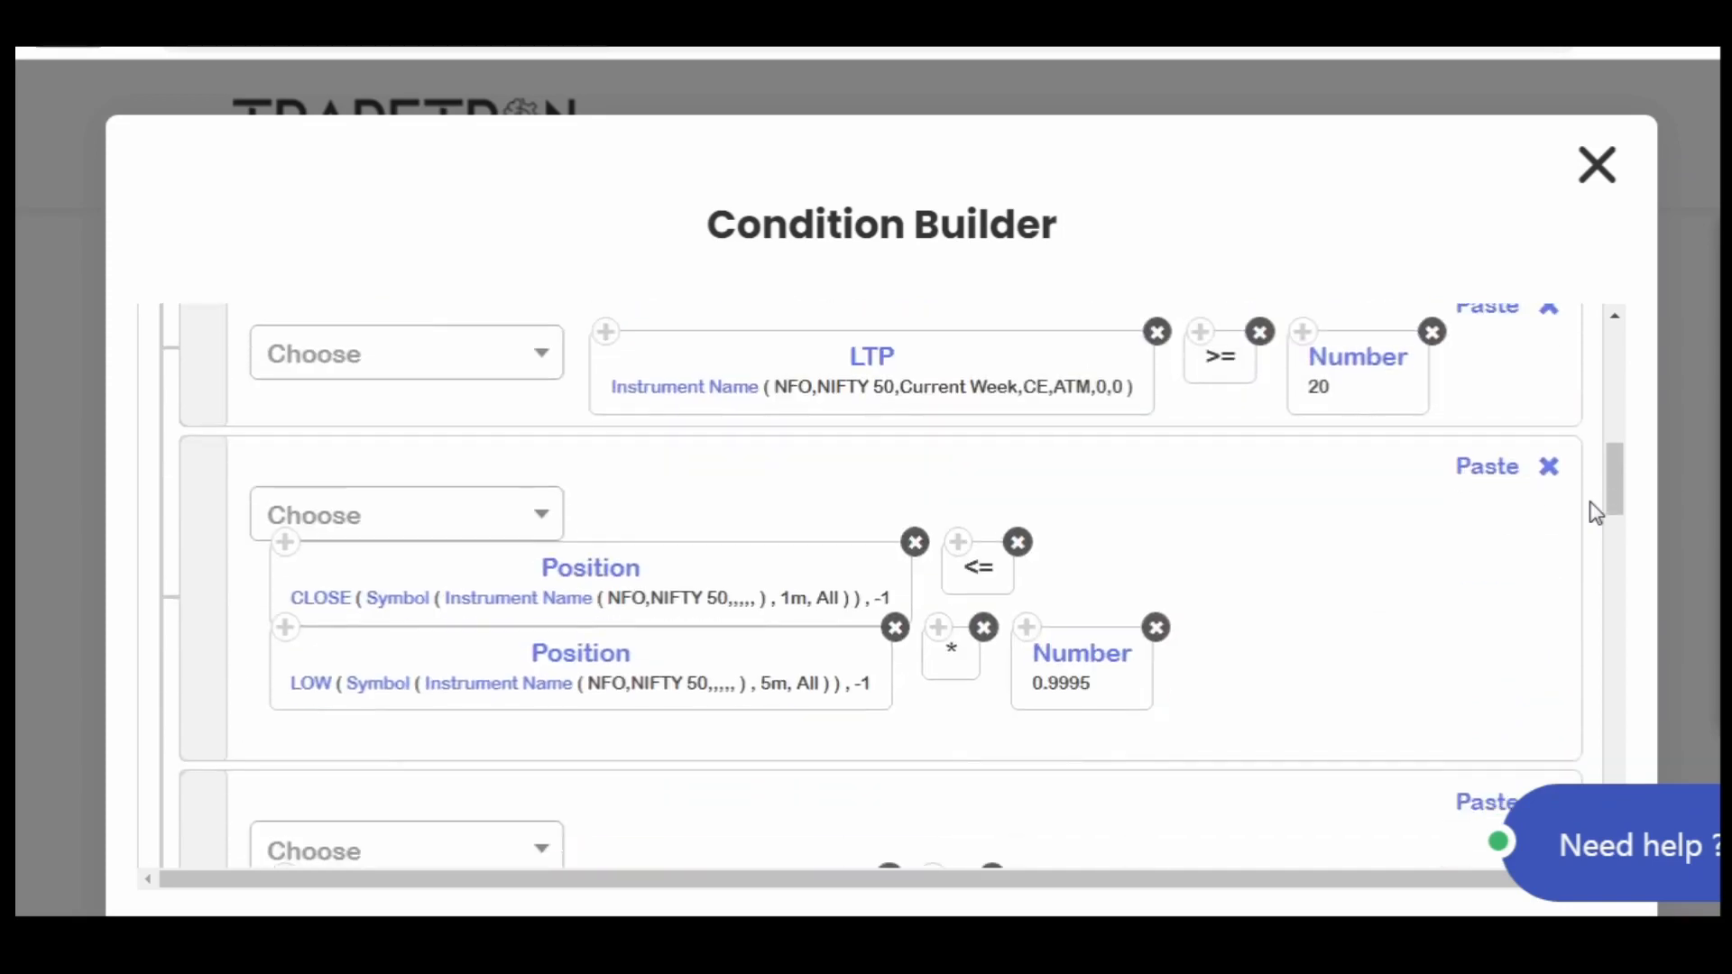
pyautogui.scroll(-2, 1595, 513)
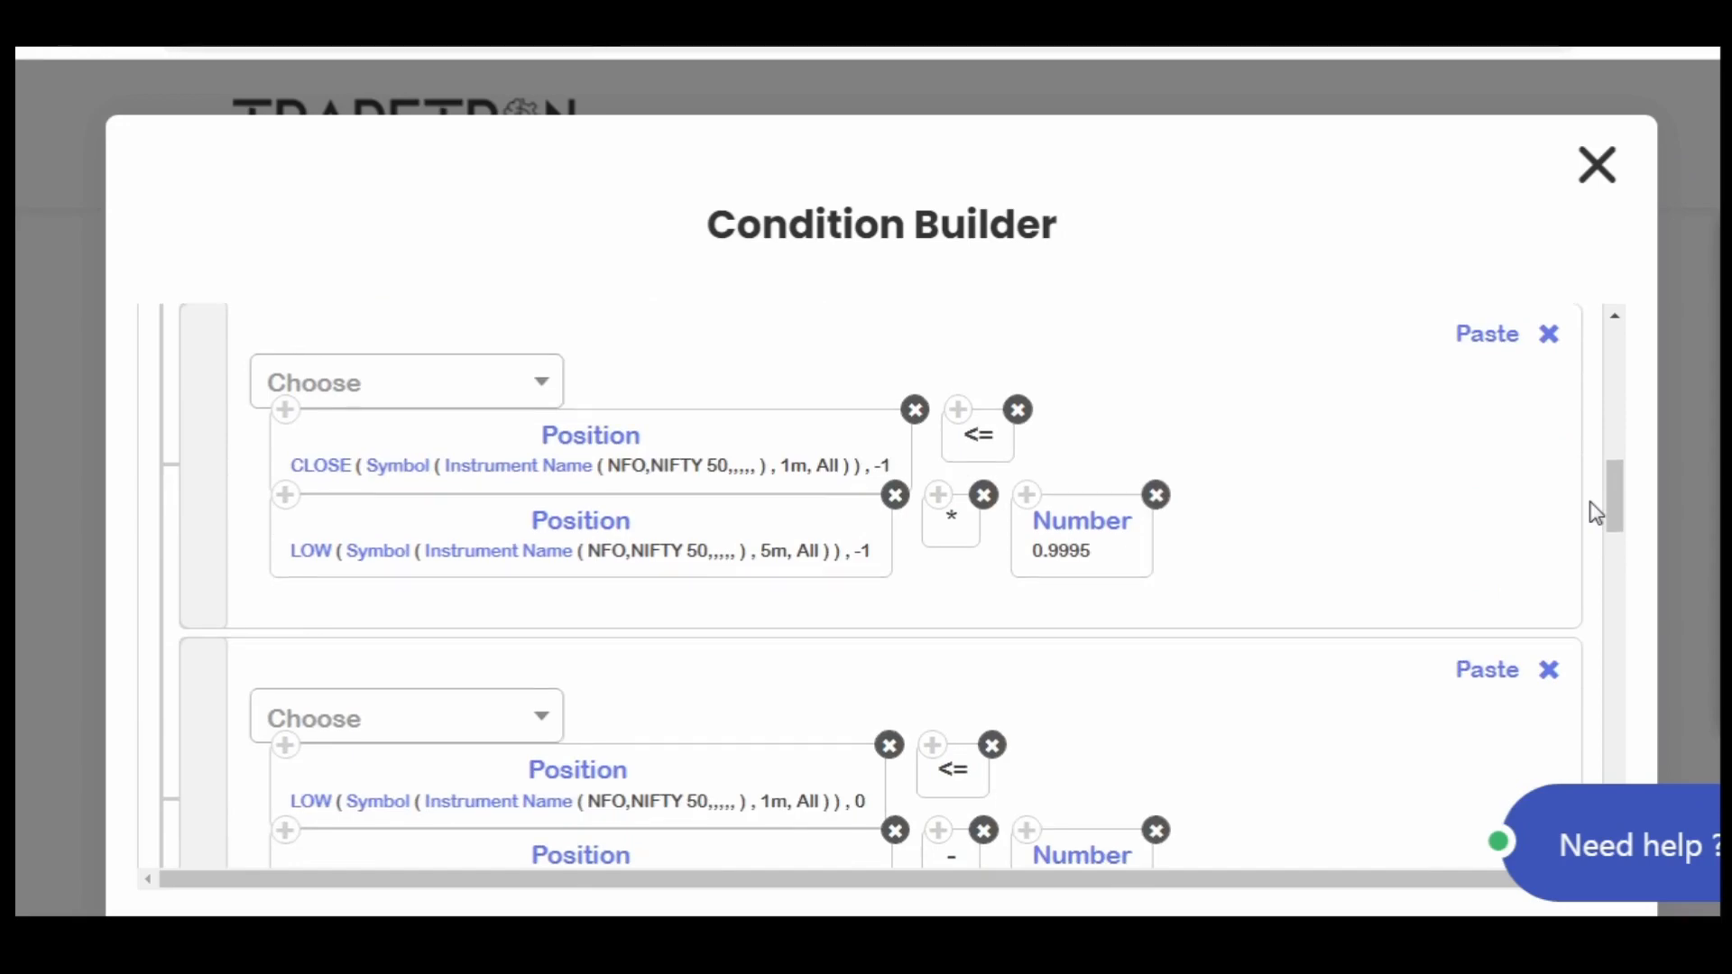
pyautogui.scroll(-2, 1596, 512)
pyautogui.scroll(-2, 1596, 512)
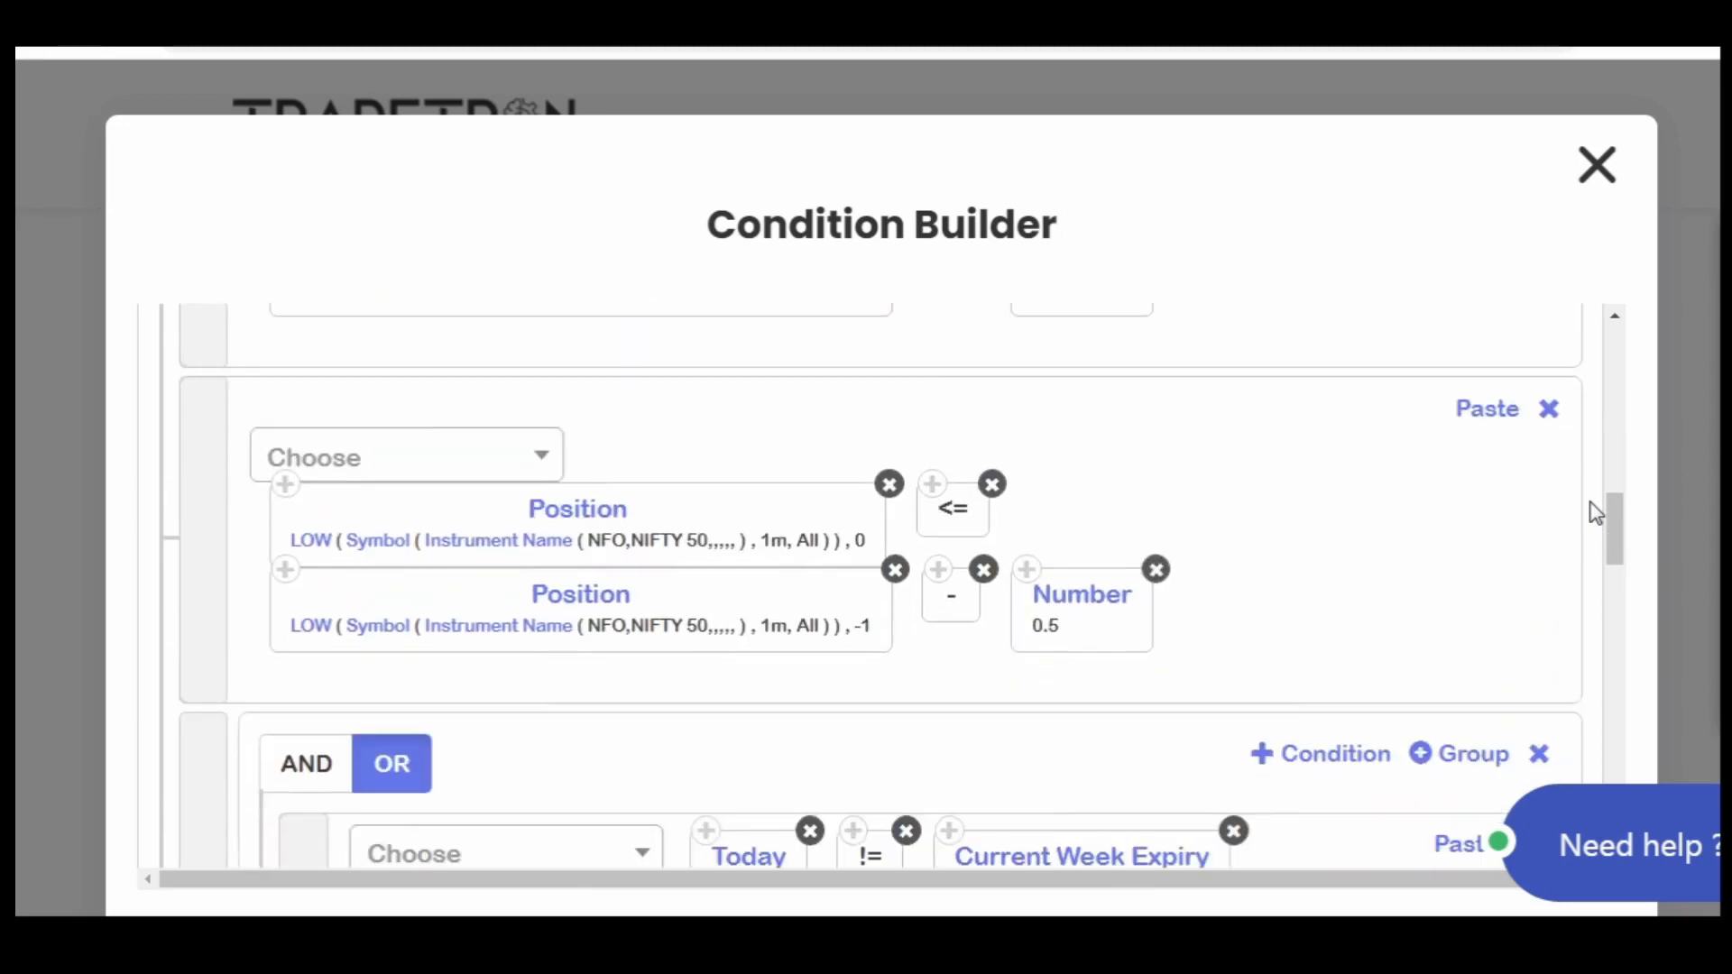
# Examine the OR group comparing today with the current week expiry, including its nested time limit condition
pyautogui.scroll(-2, 1596, 512)
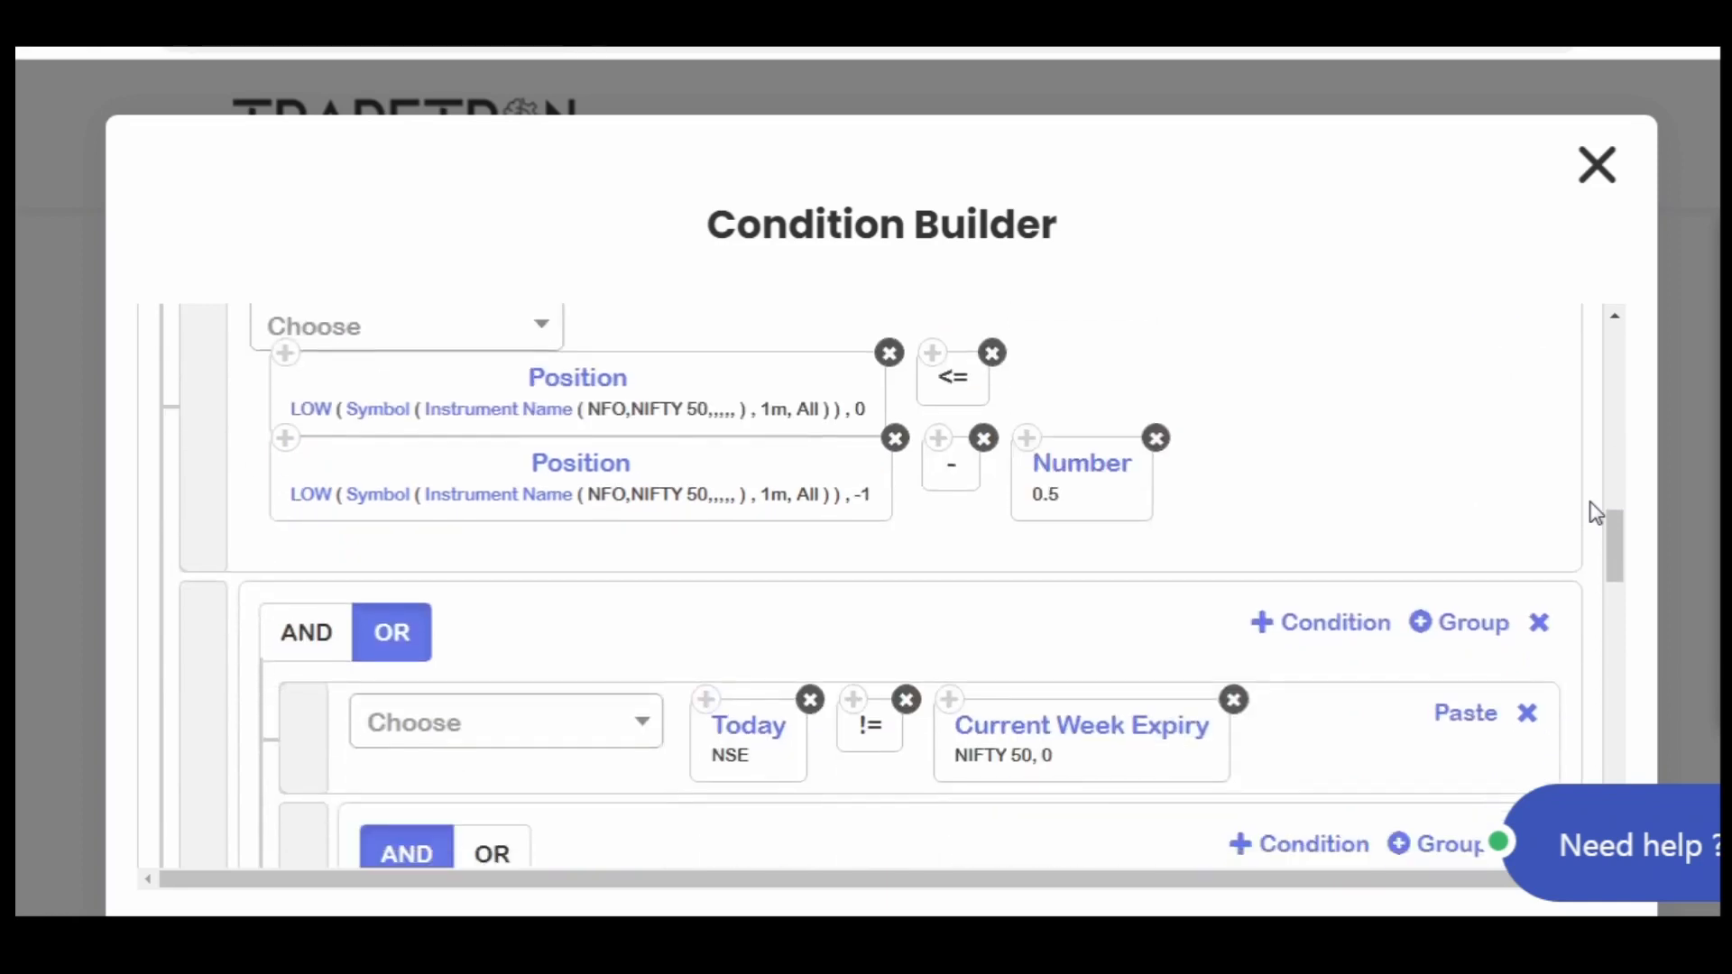
pyautogui.scroll(-2, 1596, 513)
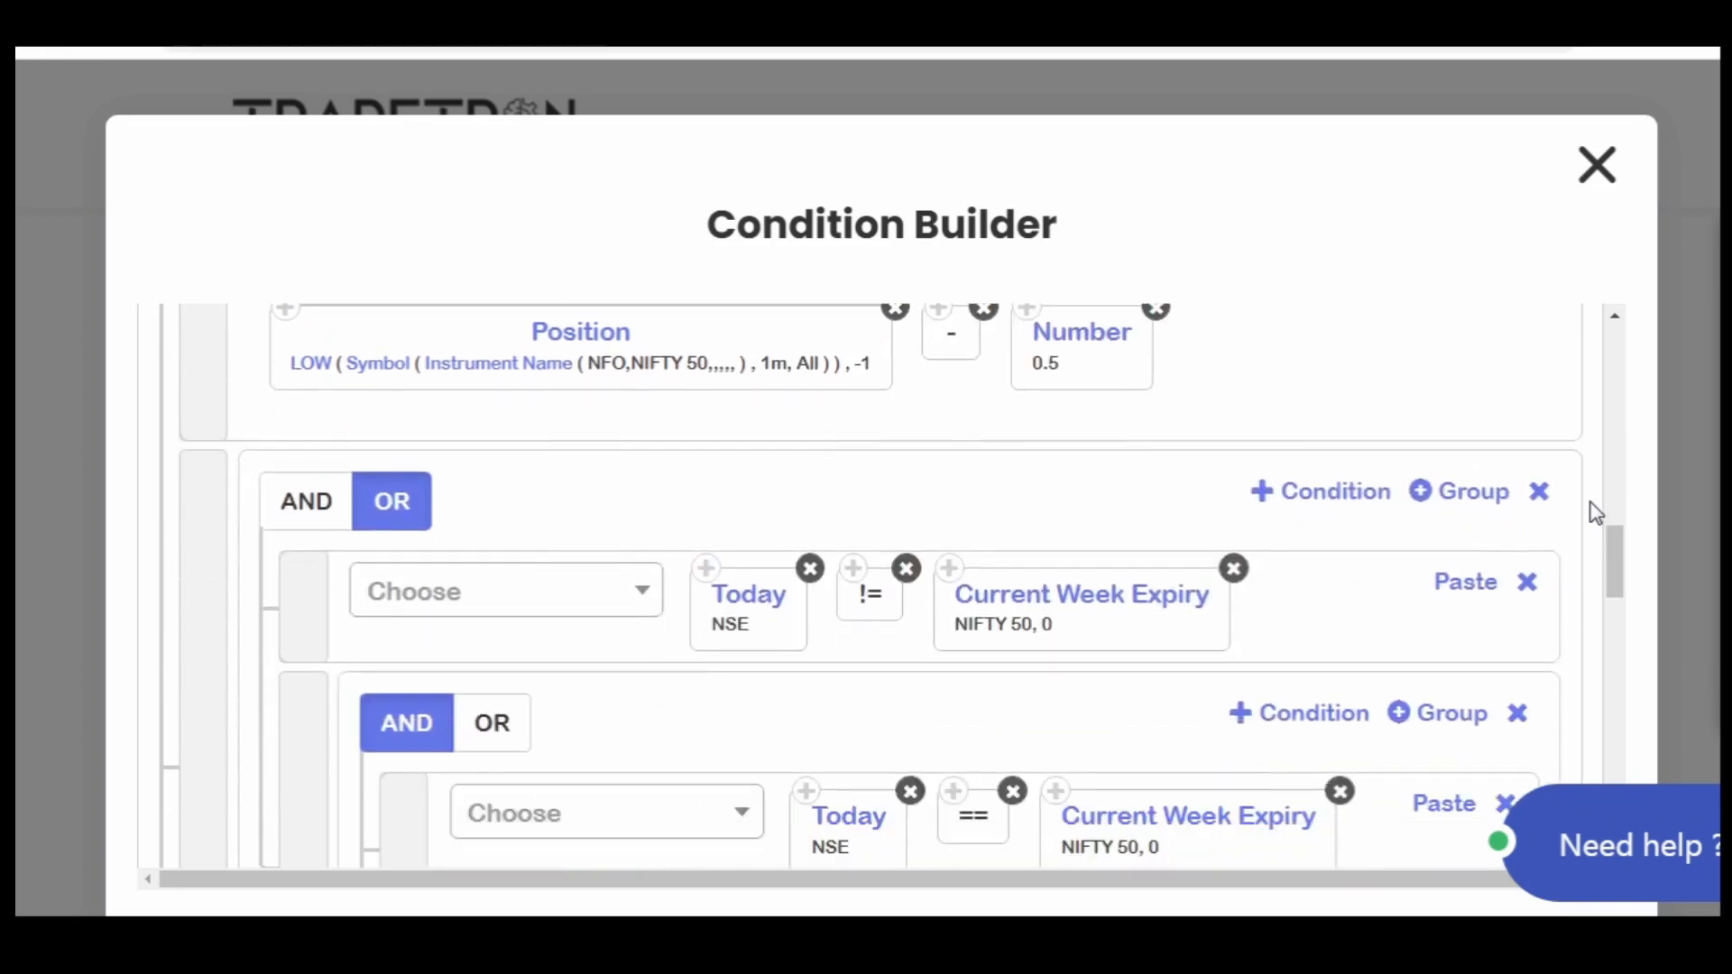
pyautogui.scroll(-2, 1596, 513)
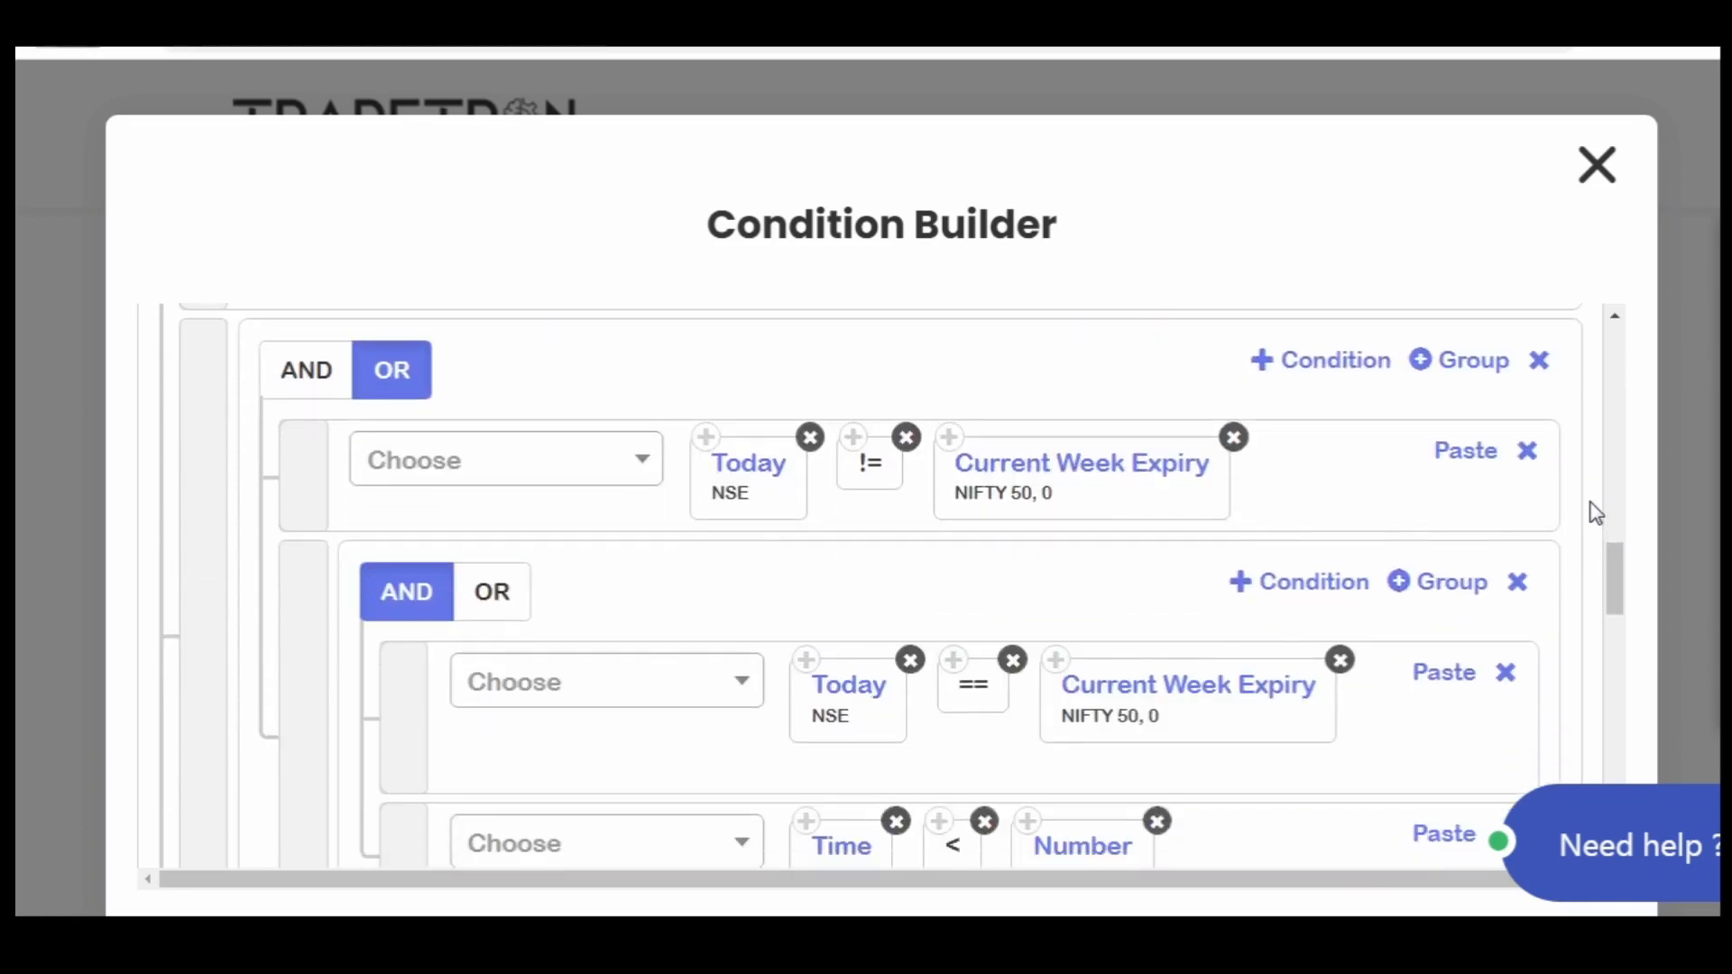
pyautogui.scroll(-2, 1595, 512)
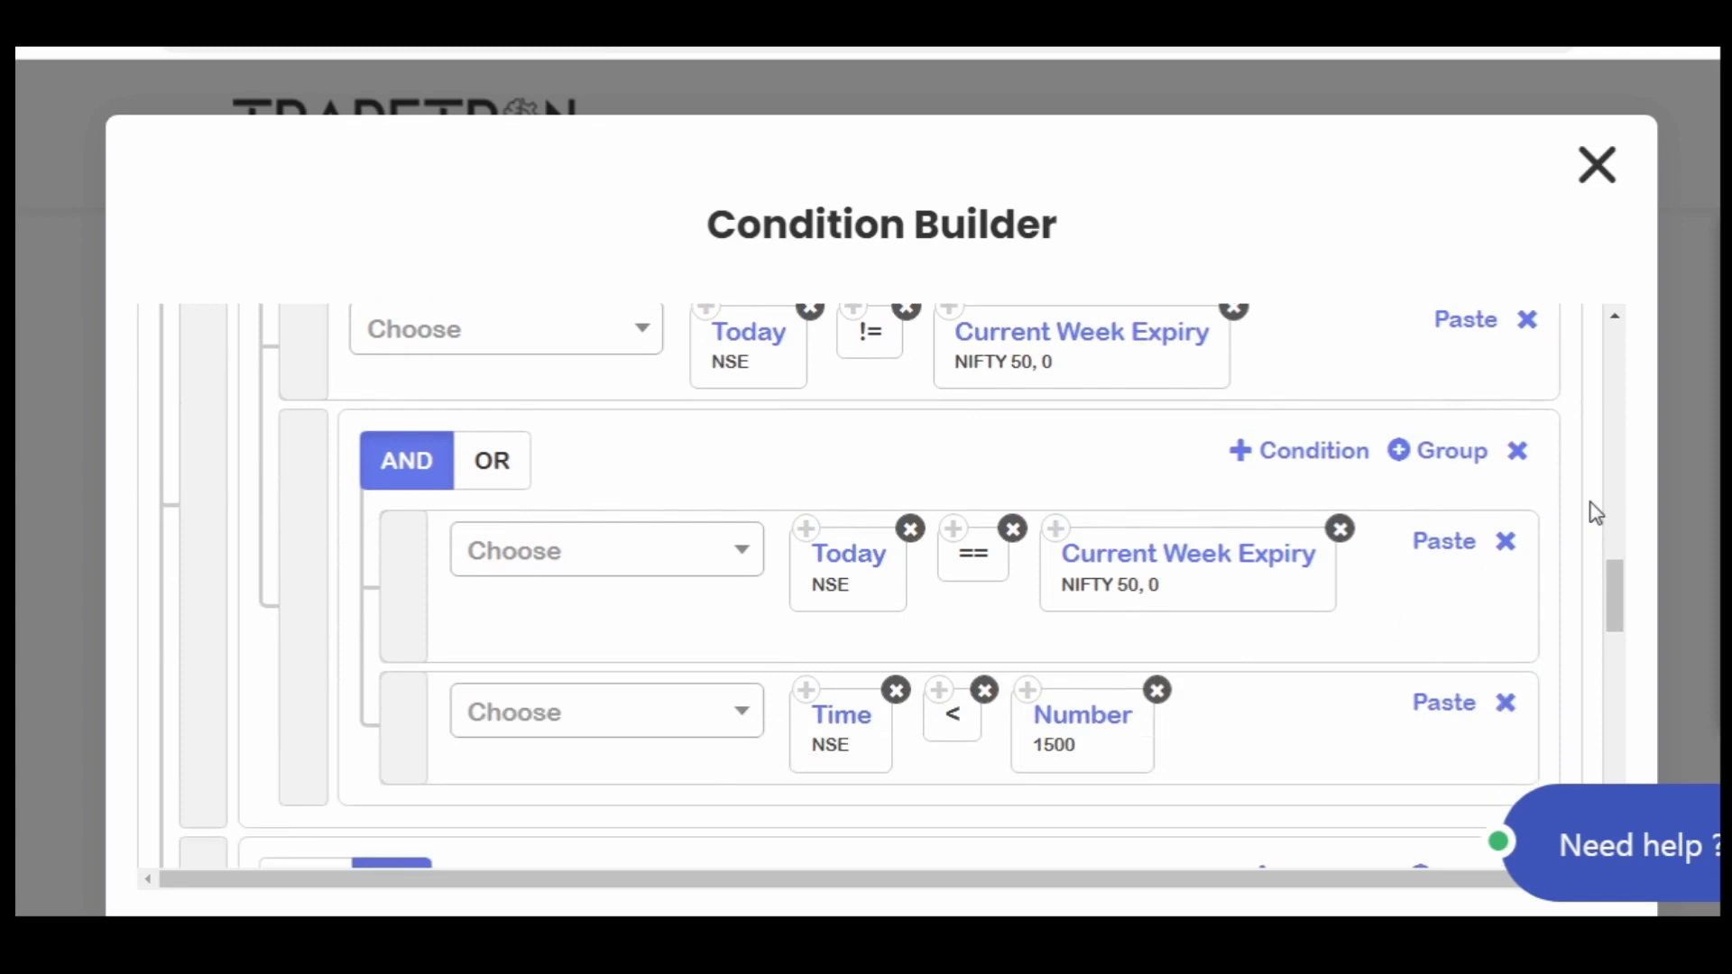
pyautogui.scroll(-2, 1596, 513)
pyautogui.scroll(-2, 1596, 513)
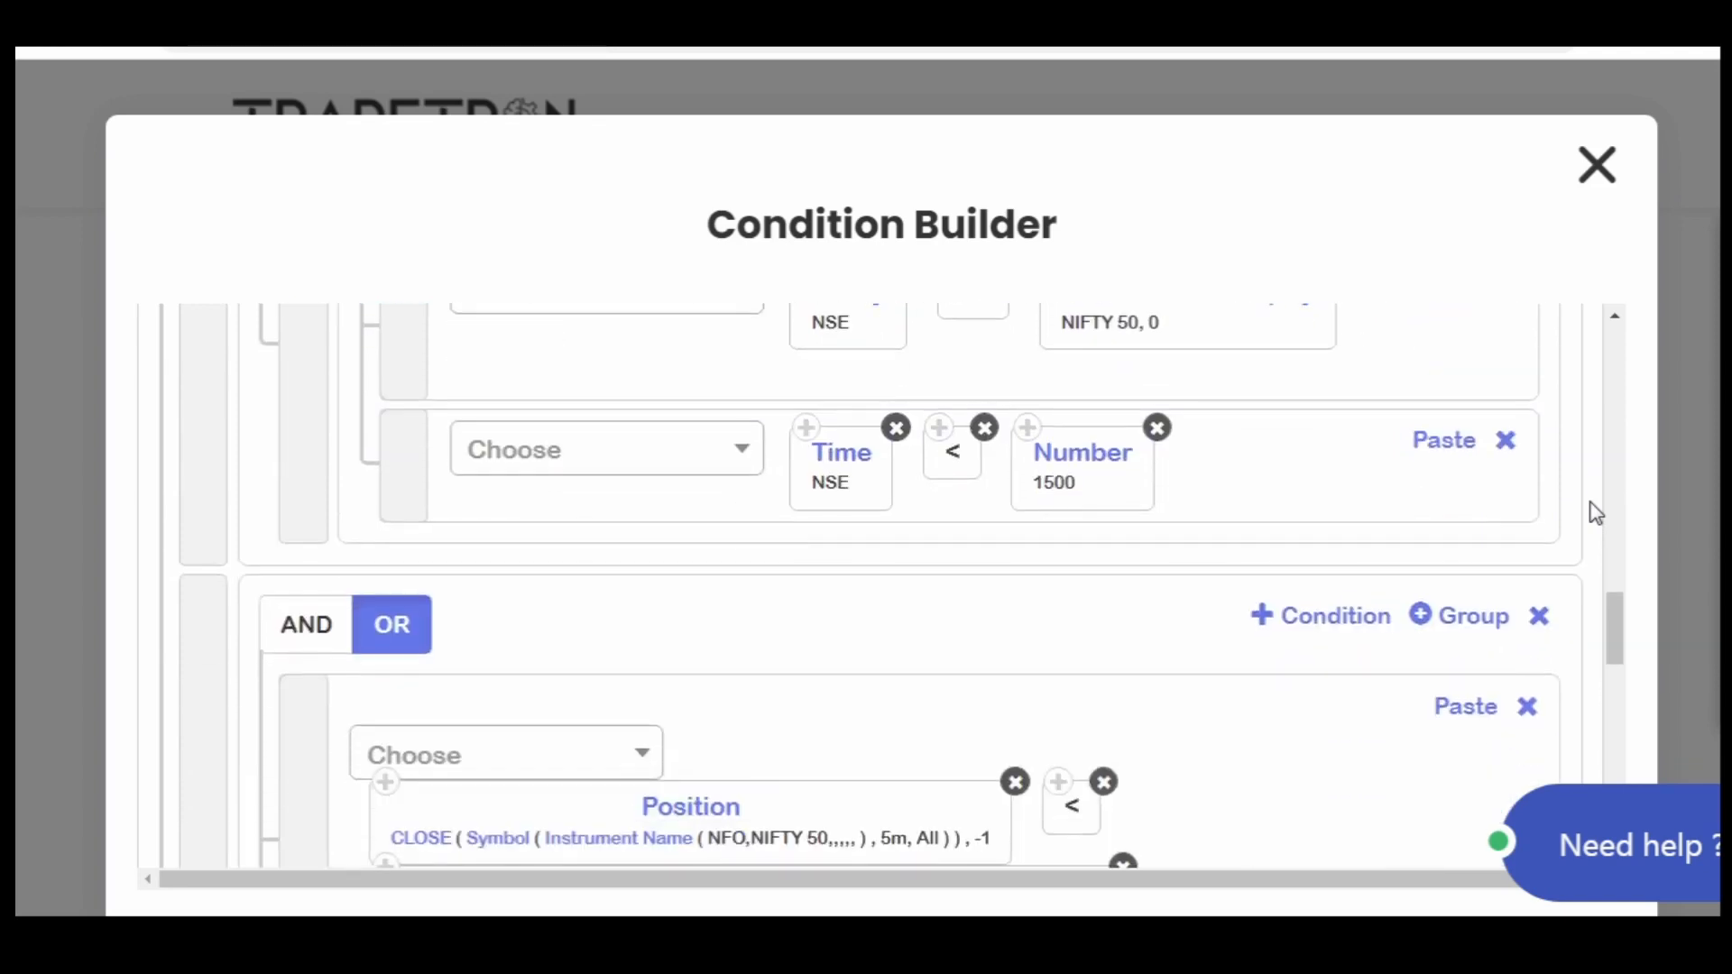
# Examine the OR group with the Supertrend 2, 2 and Donchian channel rules, and close the Entry conditions without submitting
pyautogui.scroll(-2, 1596, 513)
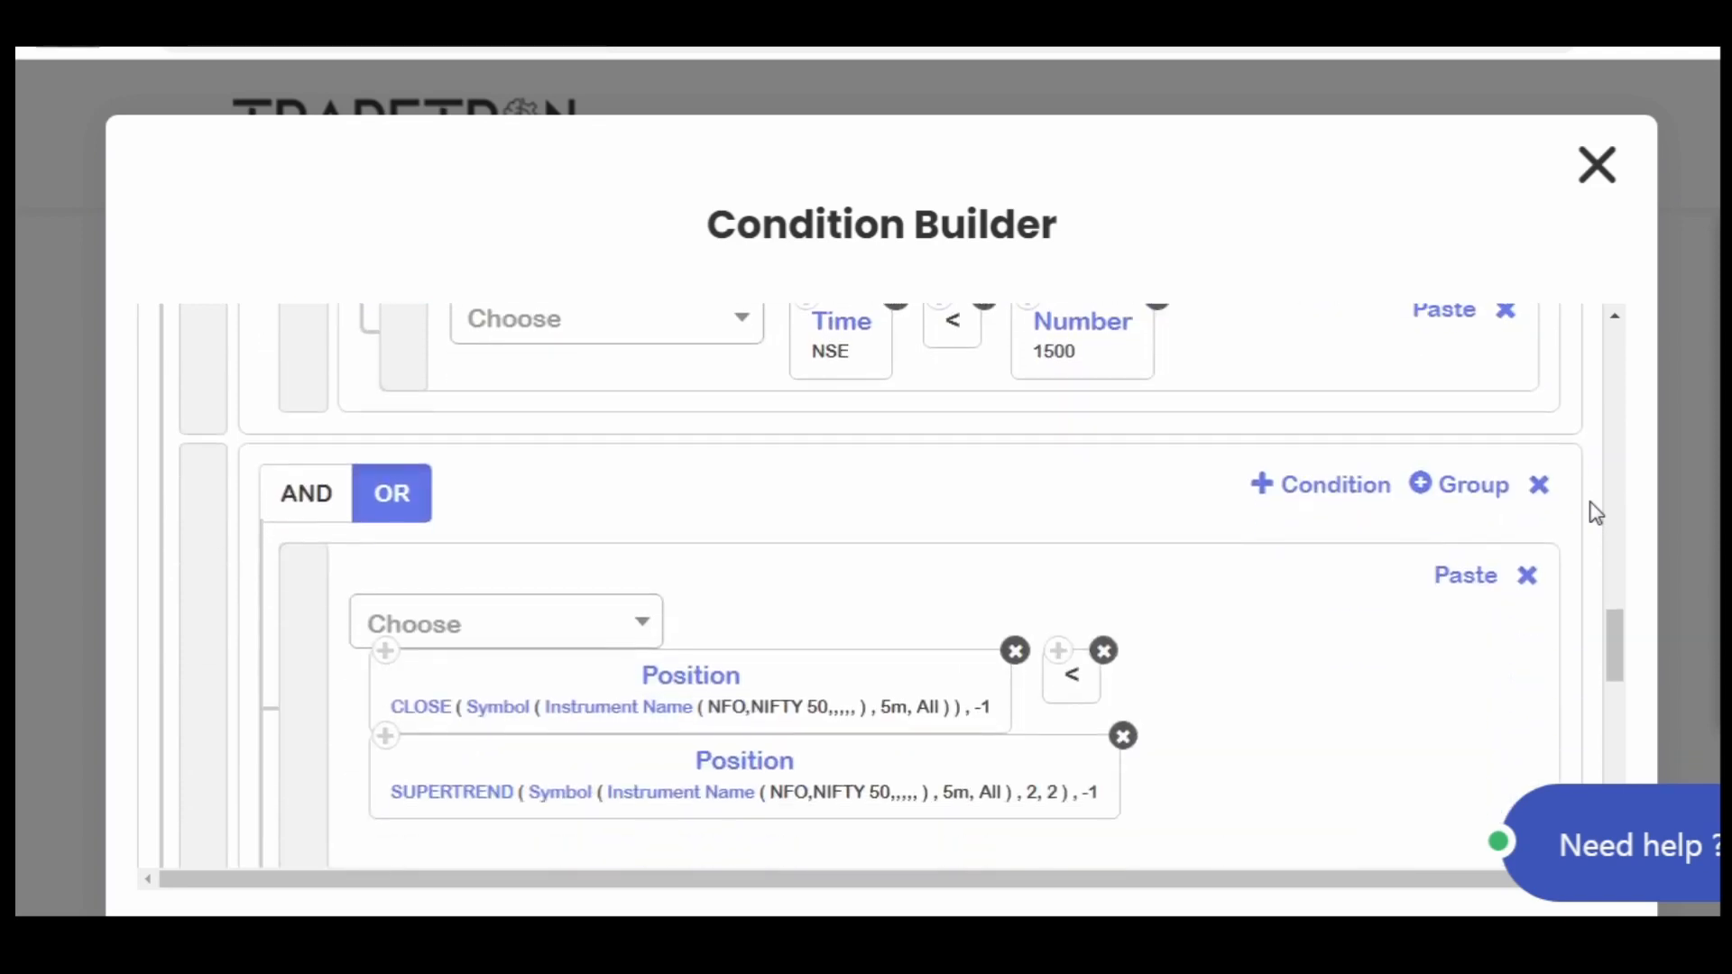
pyautogui.scroll(-2, 1595, 512)
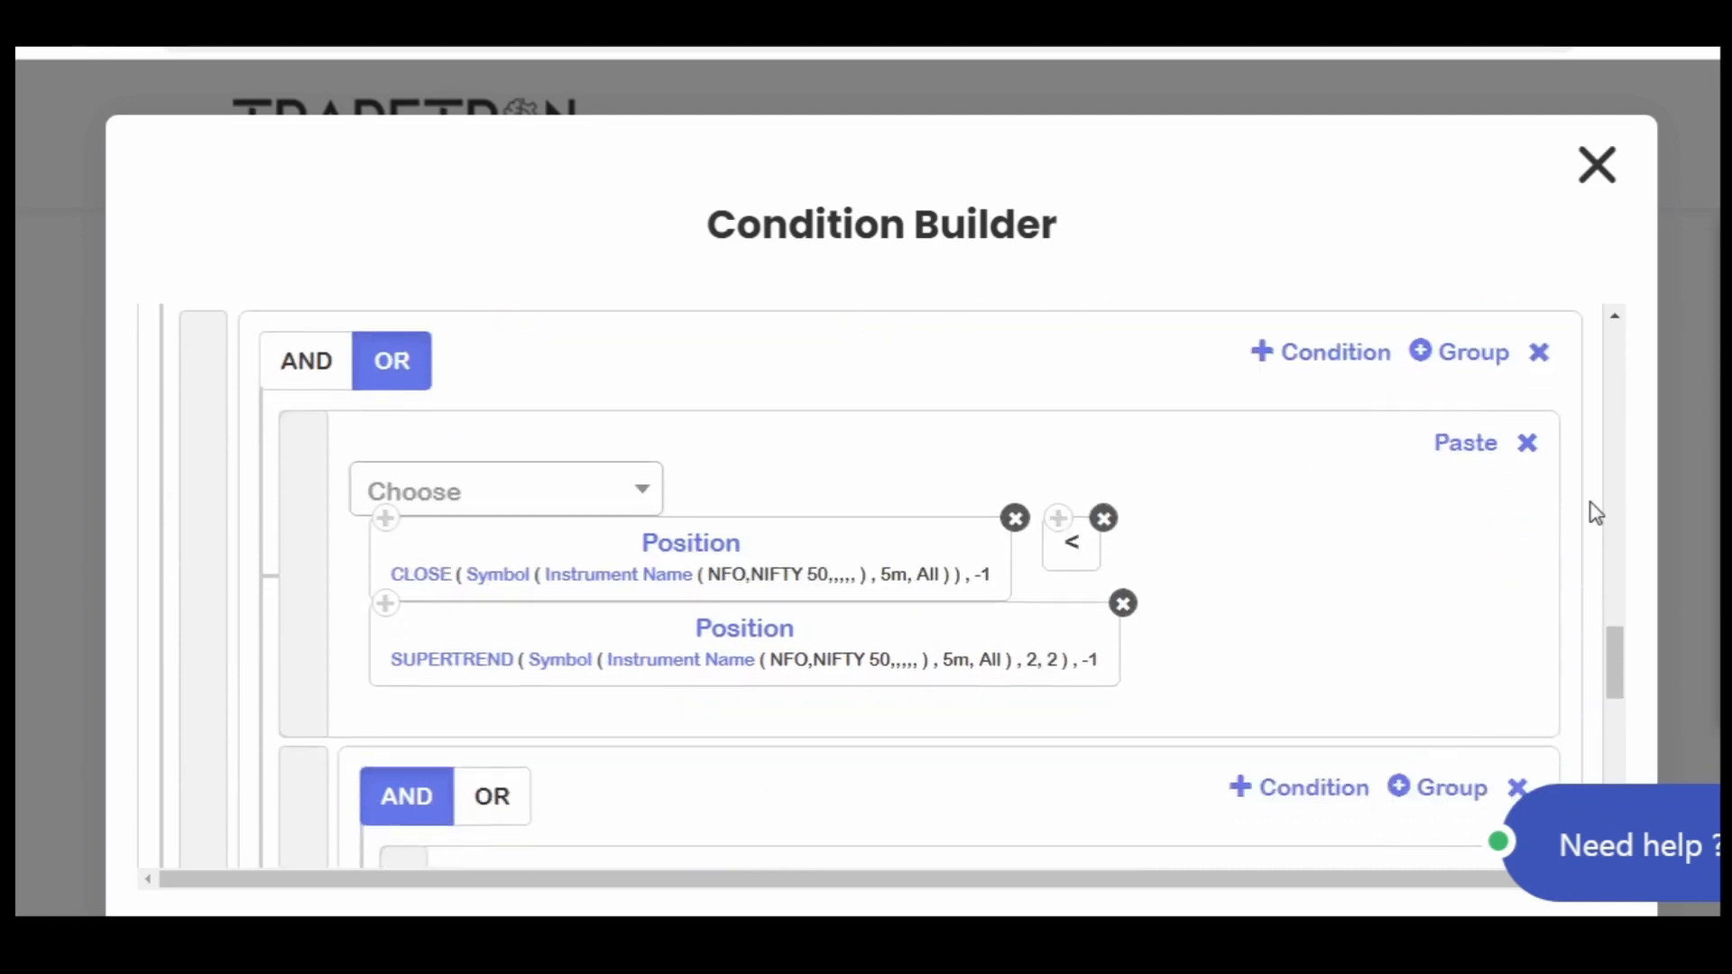
pyautogui.scroll(-2, 1596, 513)
pyautogui.scroll(-2, 1596, 513)
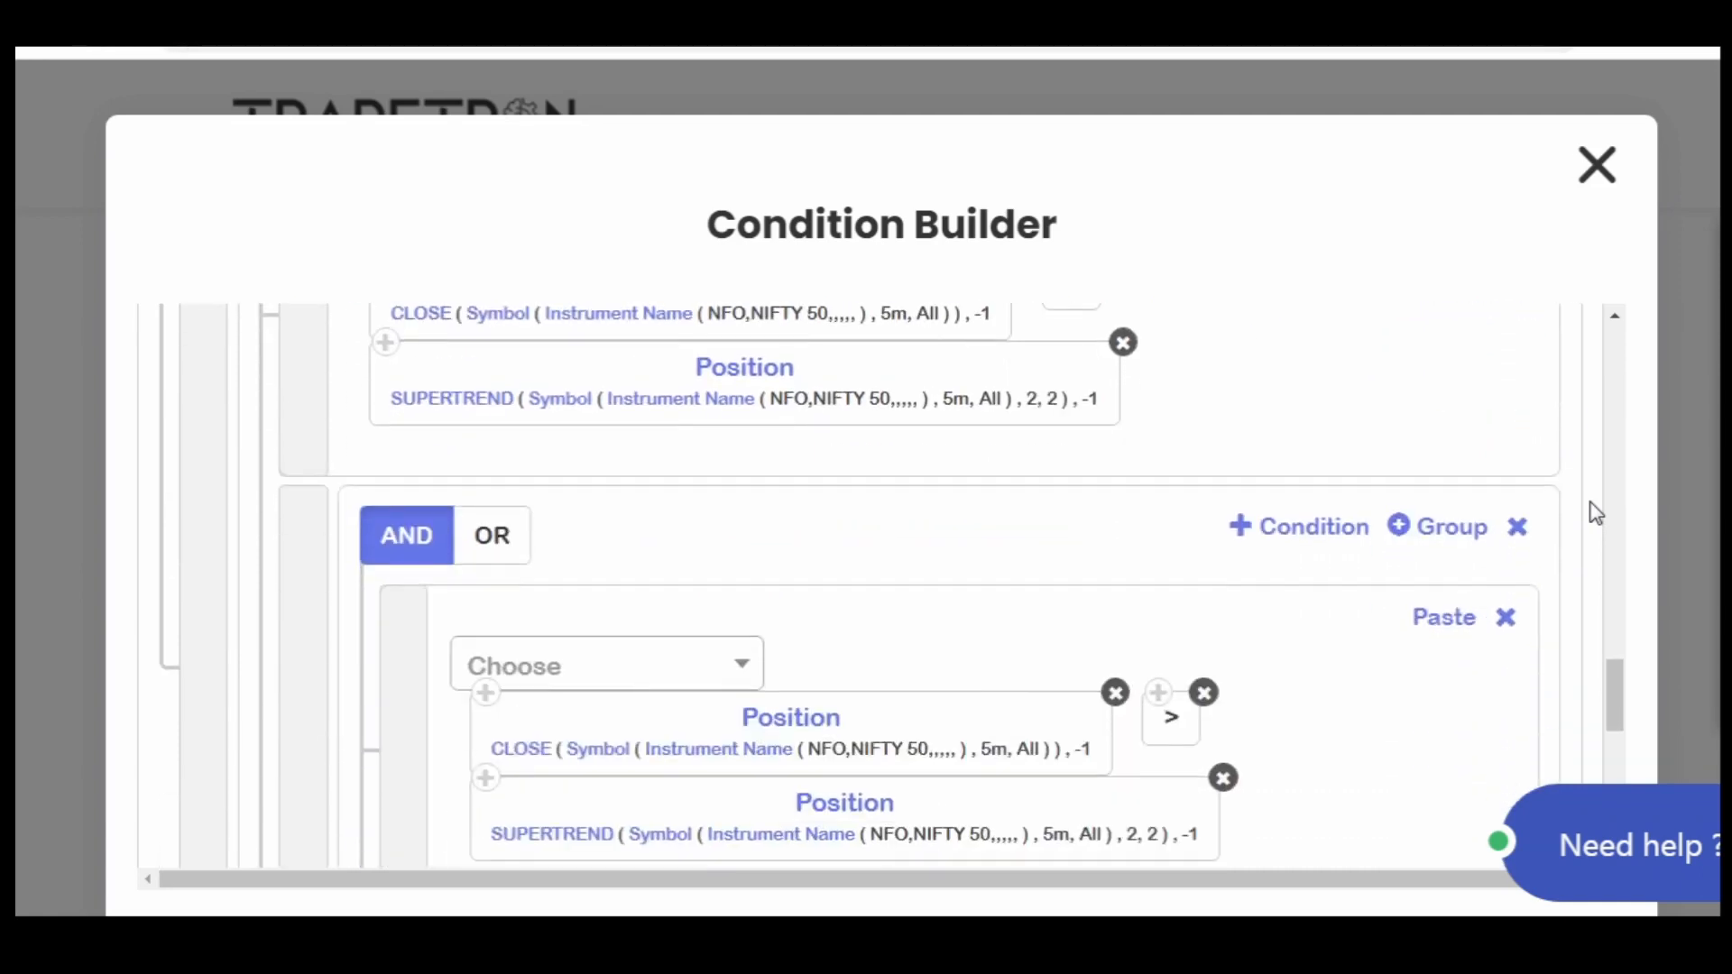
pyautogui.scroll(-2, 1596, 512)
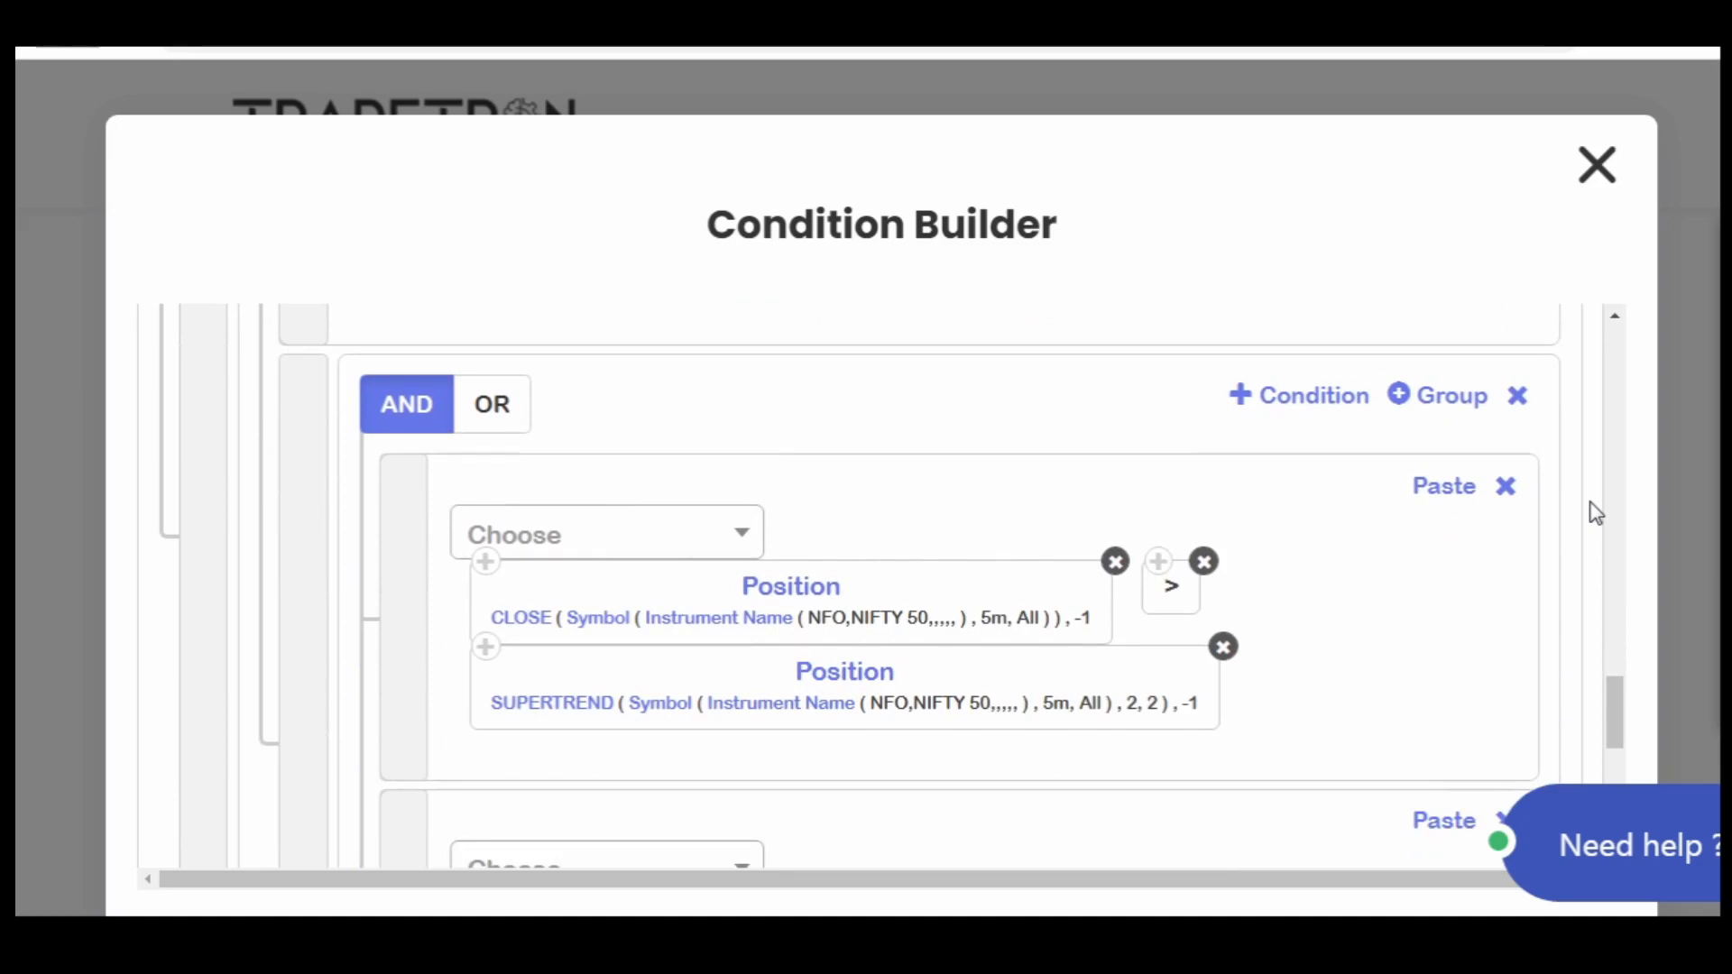
pyautogui.scroll(-1, 1595, 512)
pyautogui.scroll(-1, 1596, 513)
pyautogui.scroll(-2, 1595, 513)
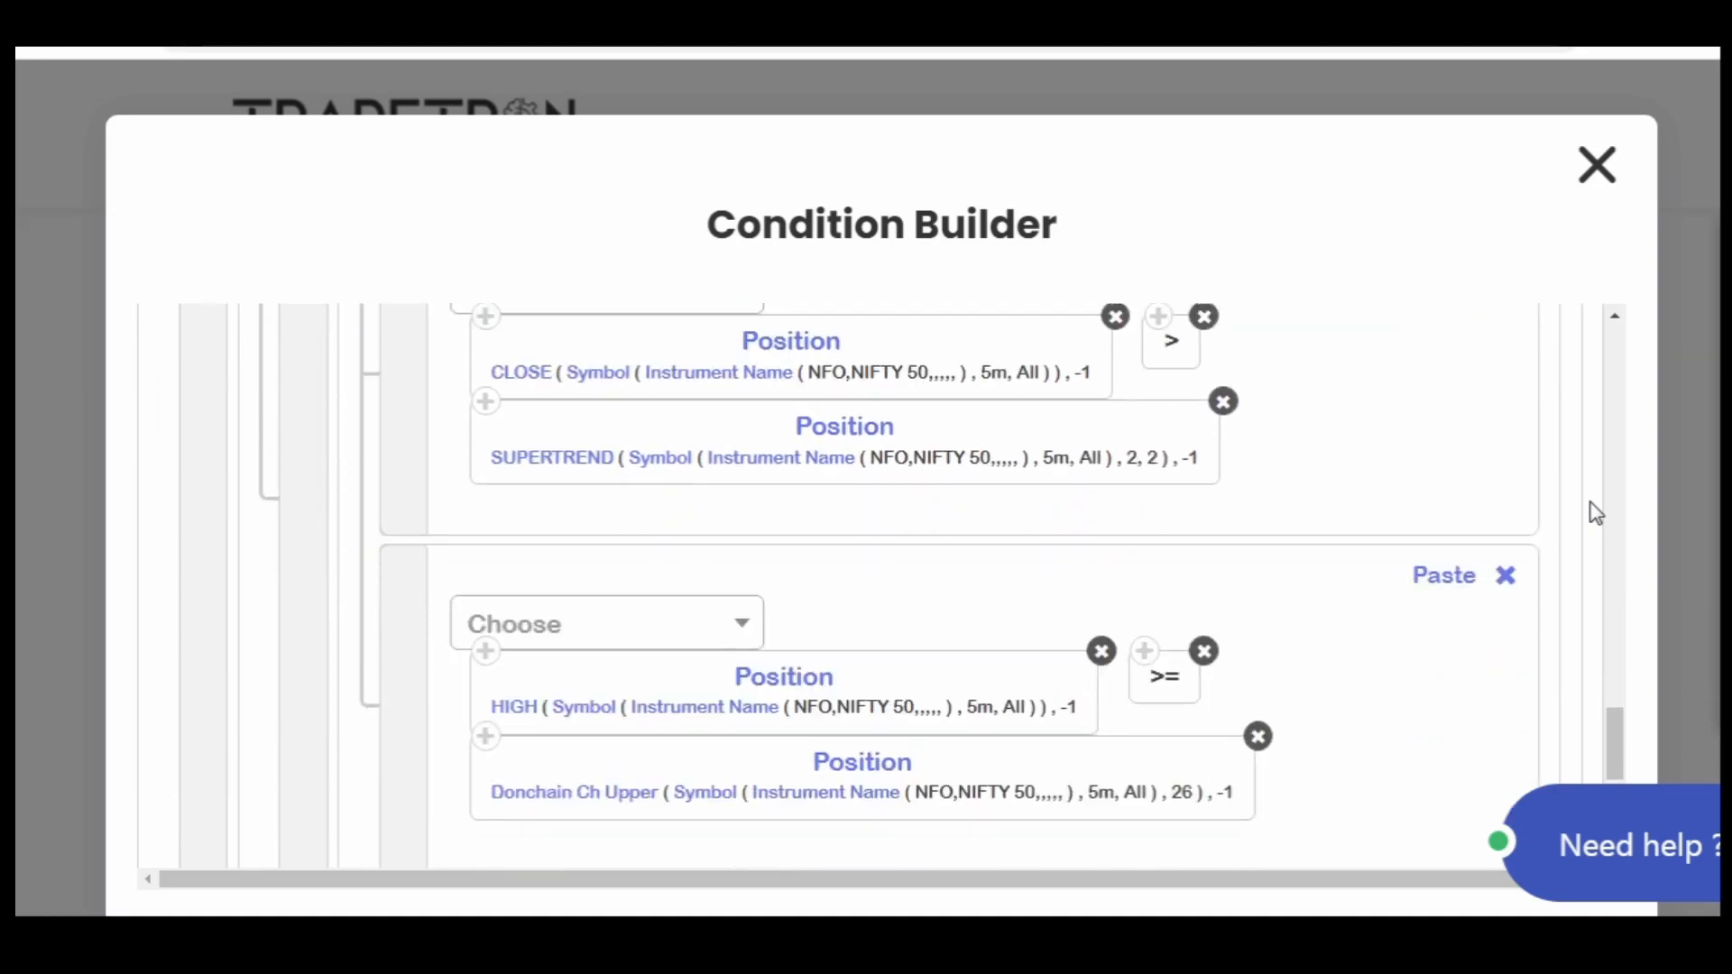
pyautogui.scroll(-1, 1596, 513)
pyautogui.scroll(-1, 1596, 512)
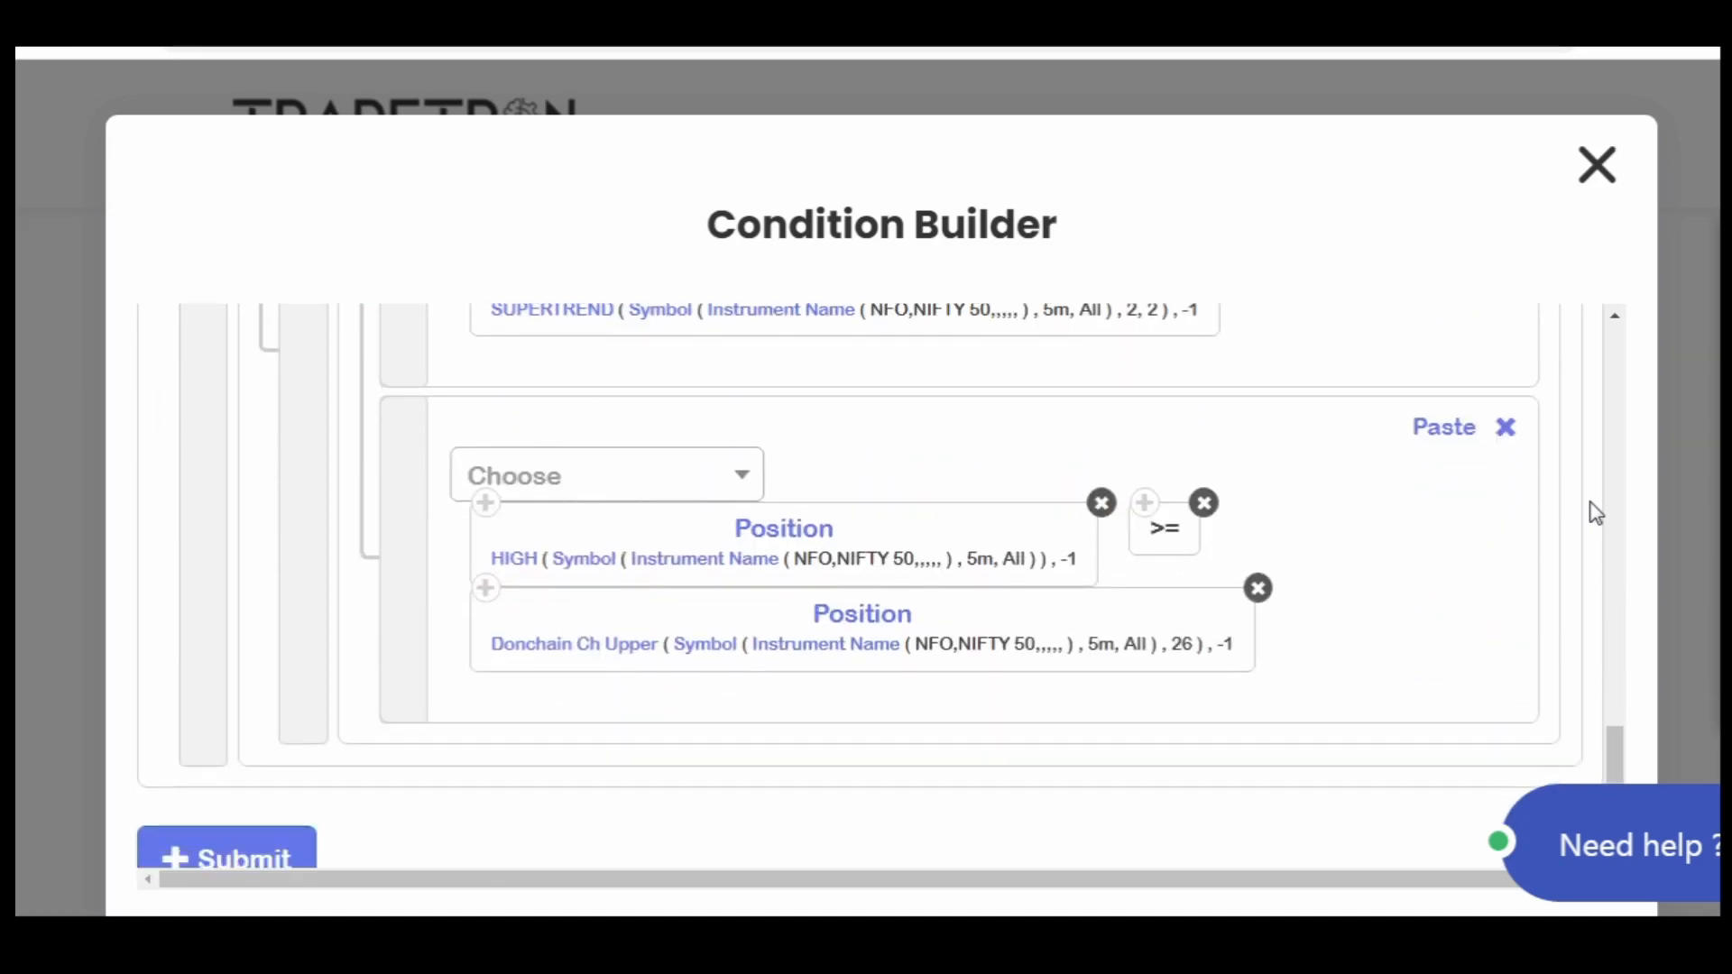
pyautogui.scroll(-2, 1596, 513)
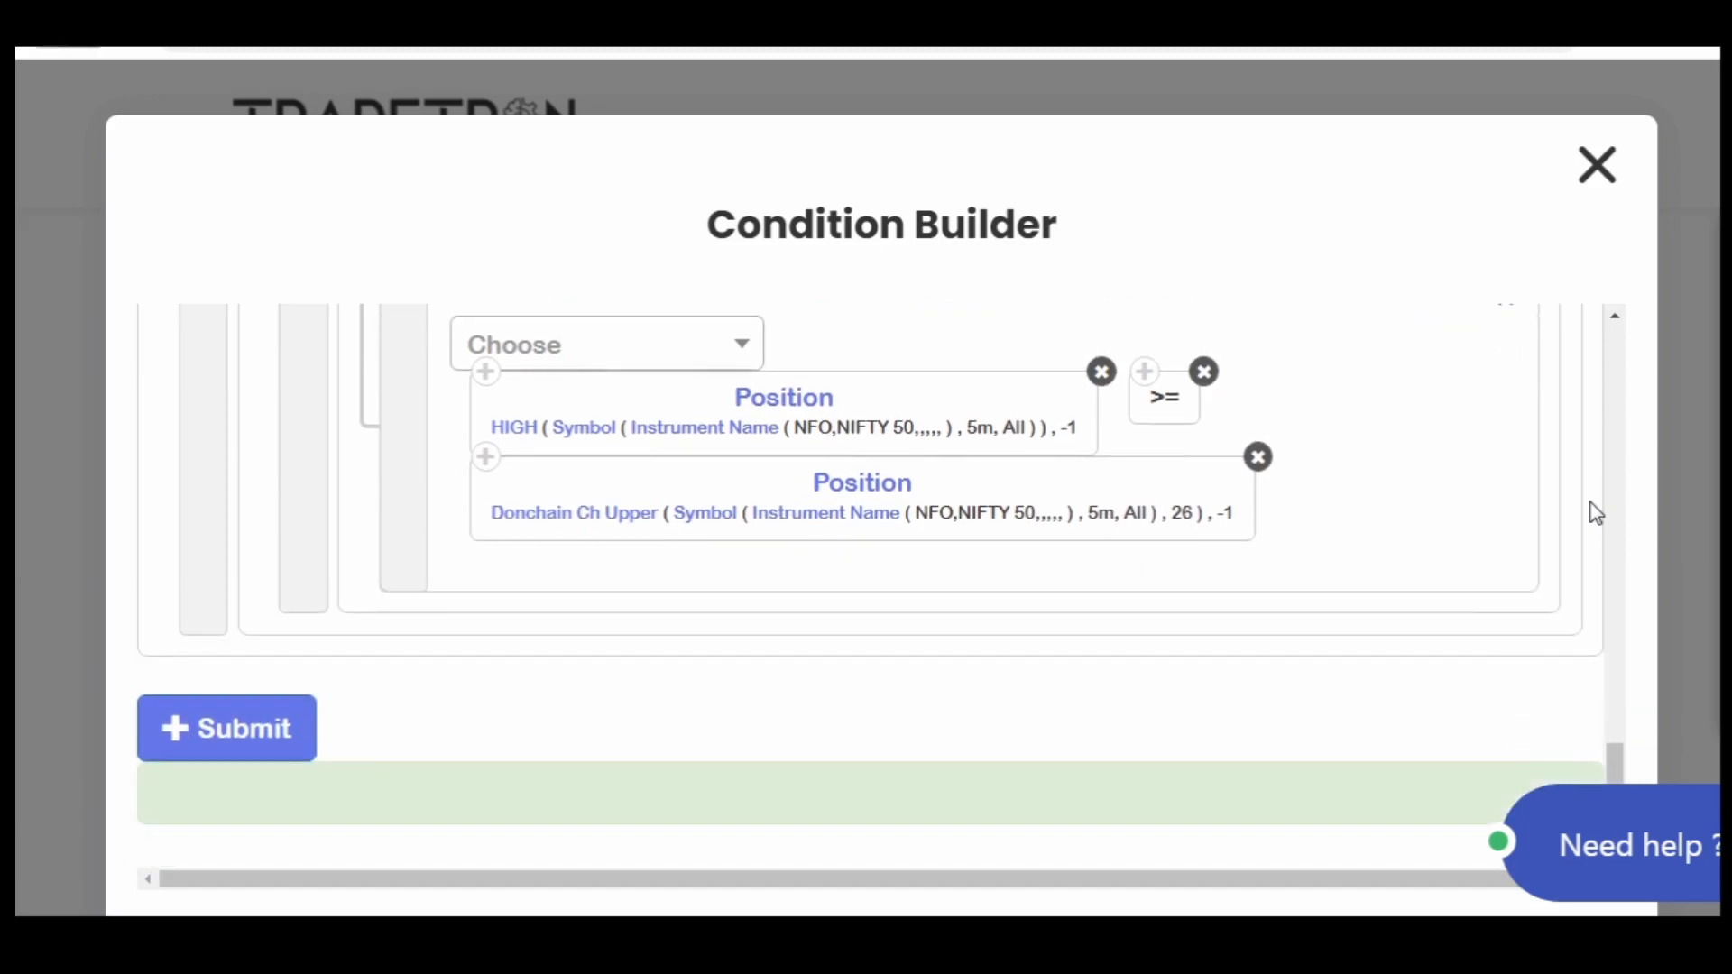
pyautogui.scroll(-1, 1596, 512)
pyautogui.scroll(-1, 1596, 512)
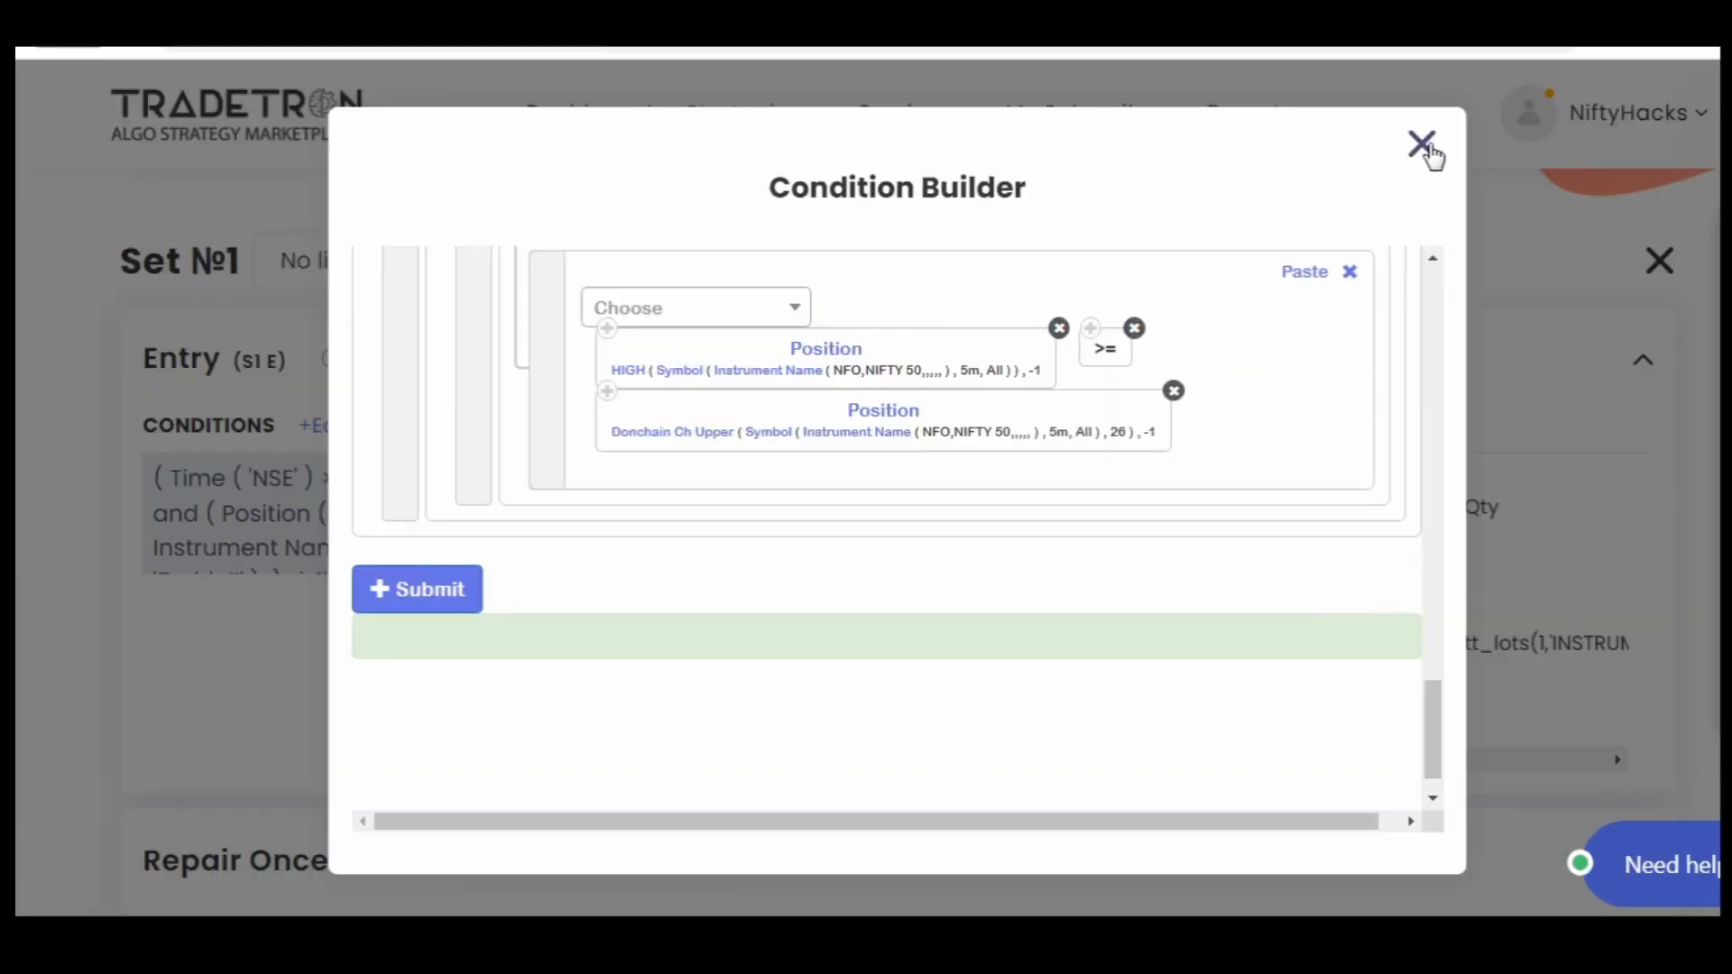
pyautogui.click(1597, 165)
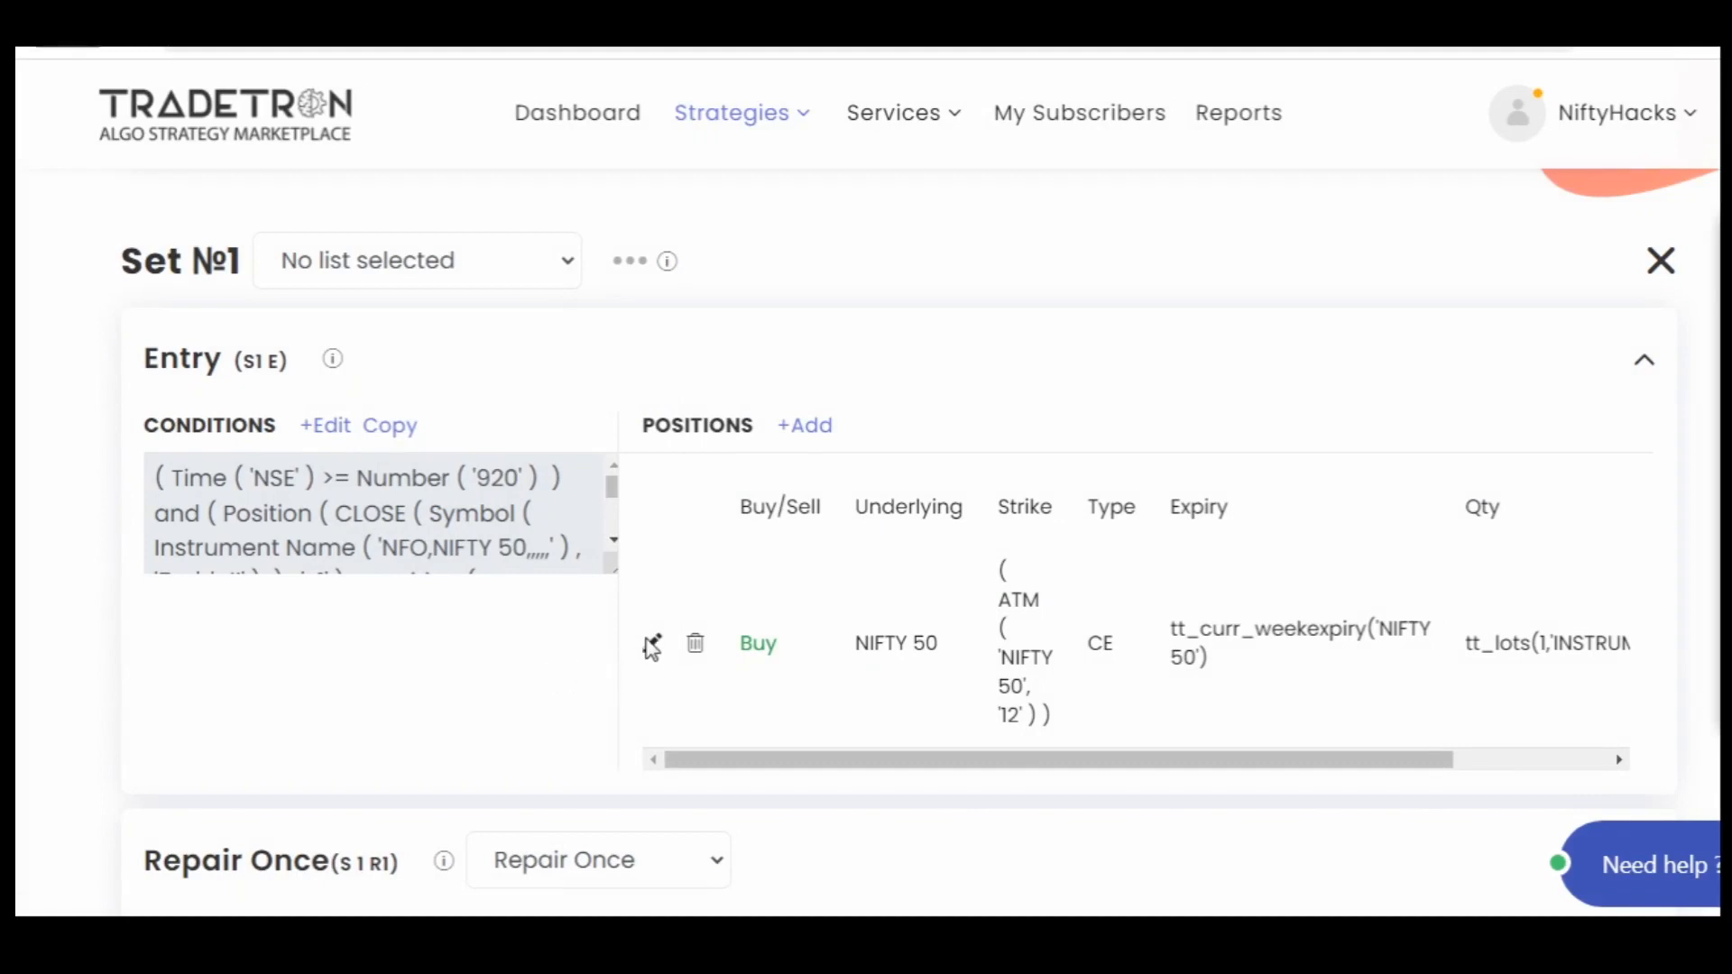
# Inspect the Entry buy position and the ATM parameters of its strike formula, and close everything without updating
pyautogui.click(651, 644)
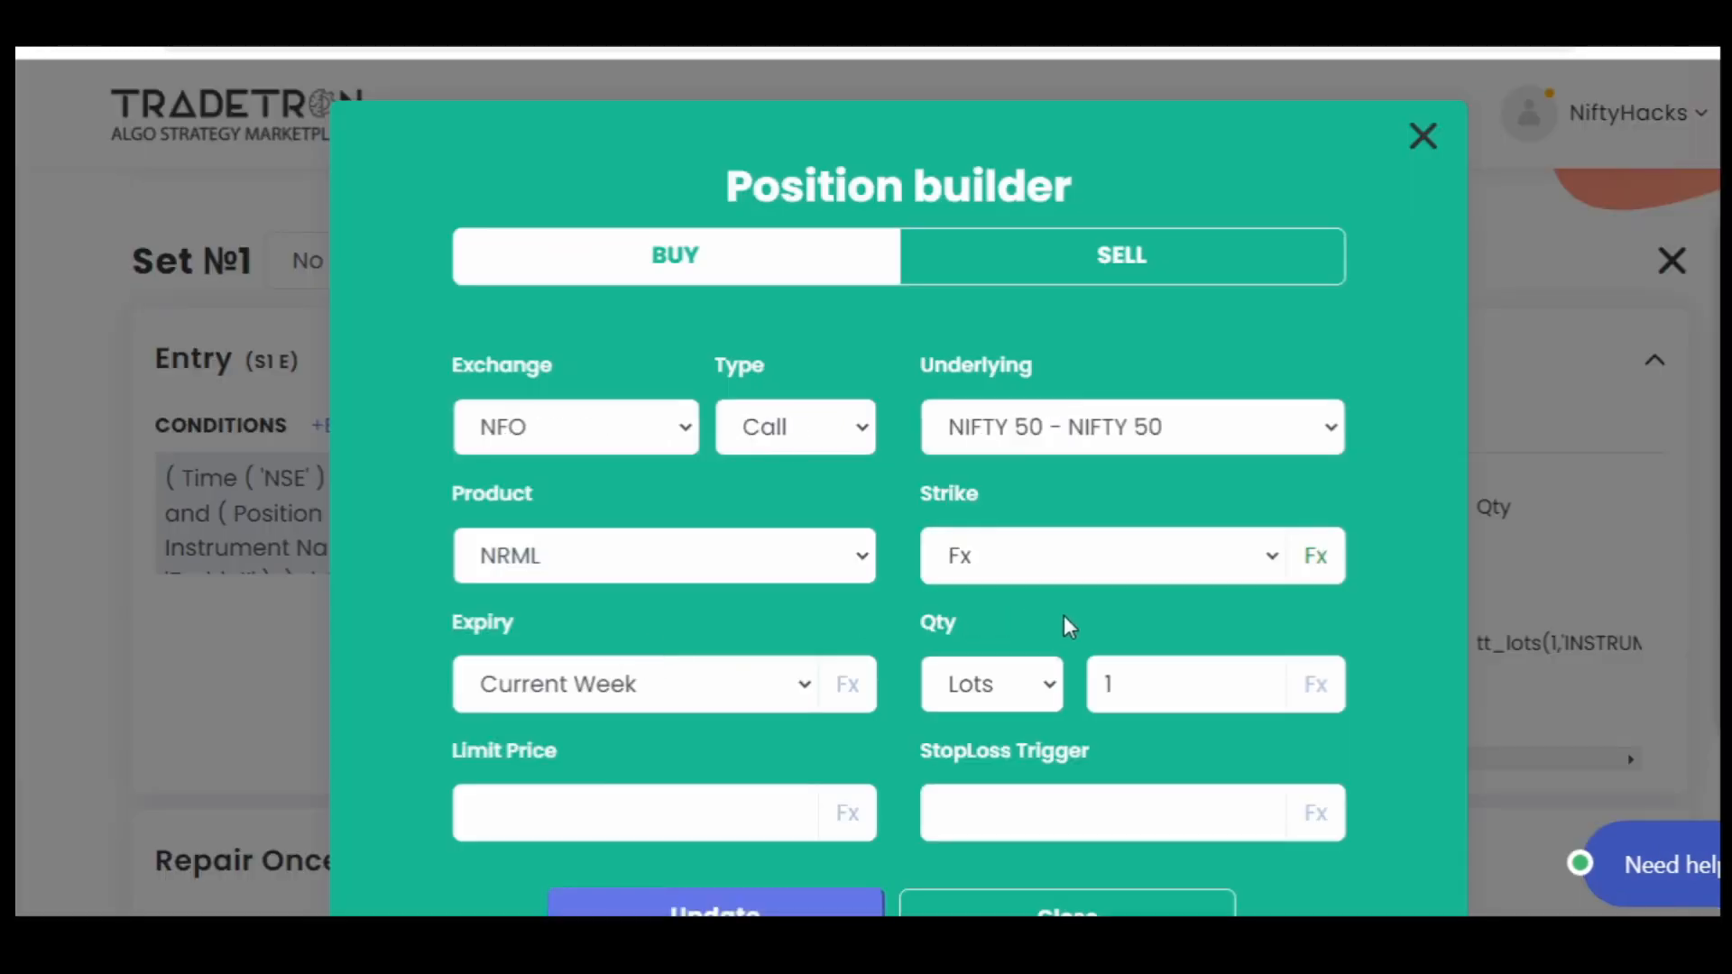
pyautogui.click(1317, 571)
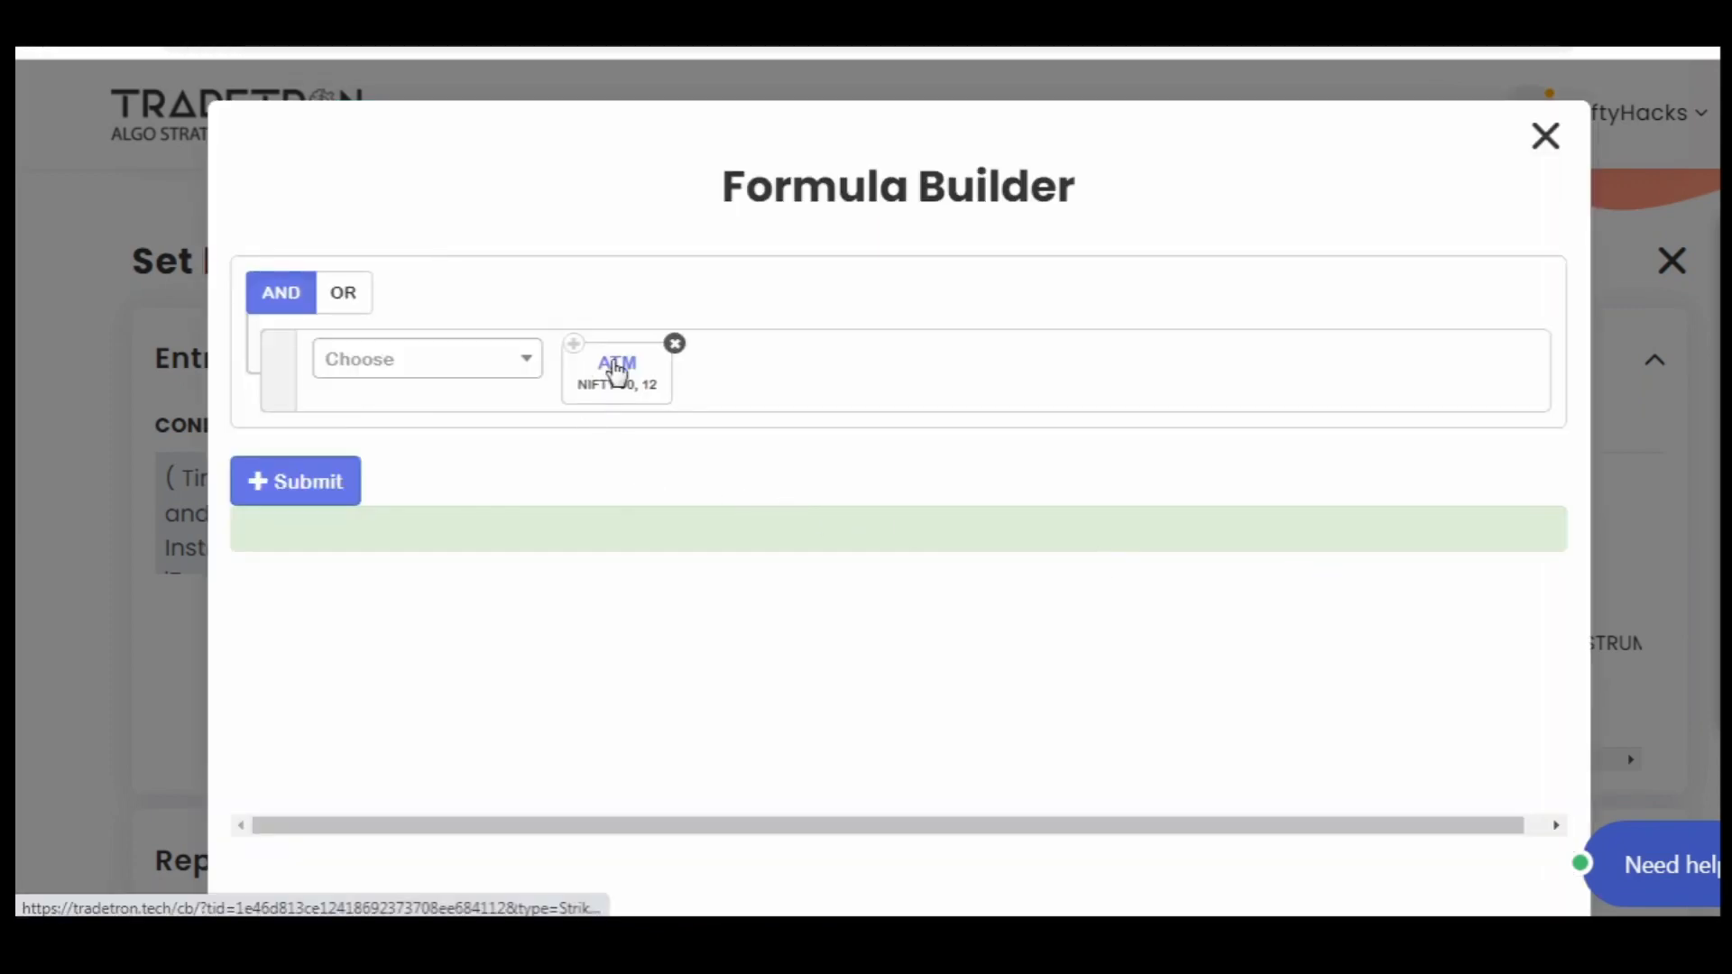
pyautogui.click(617, 370)
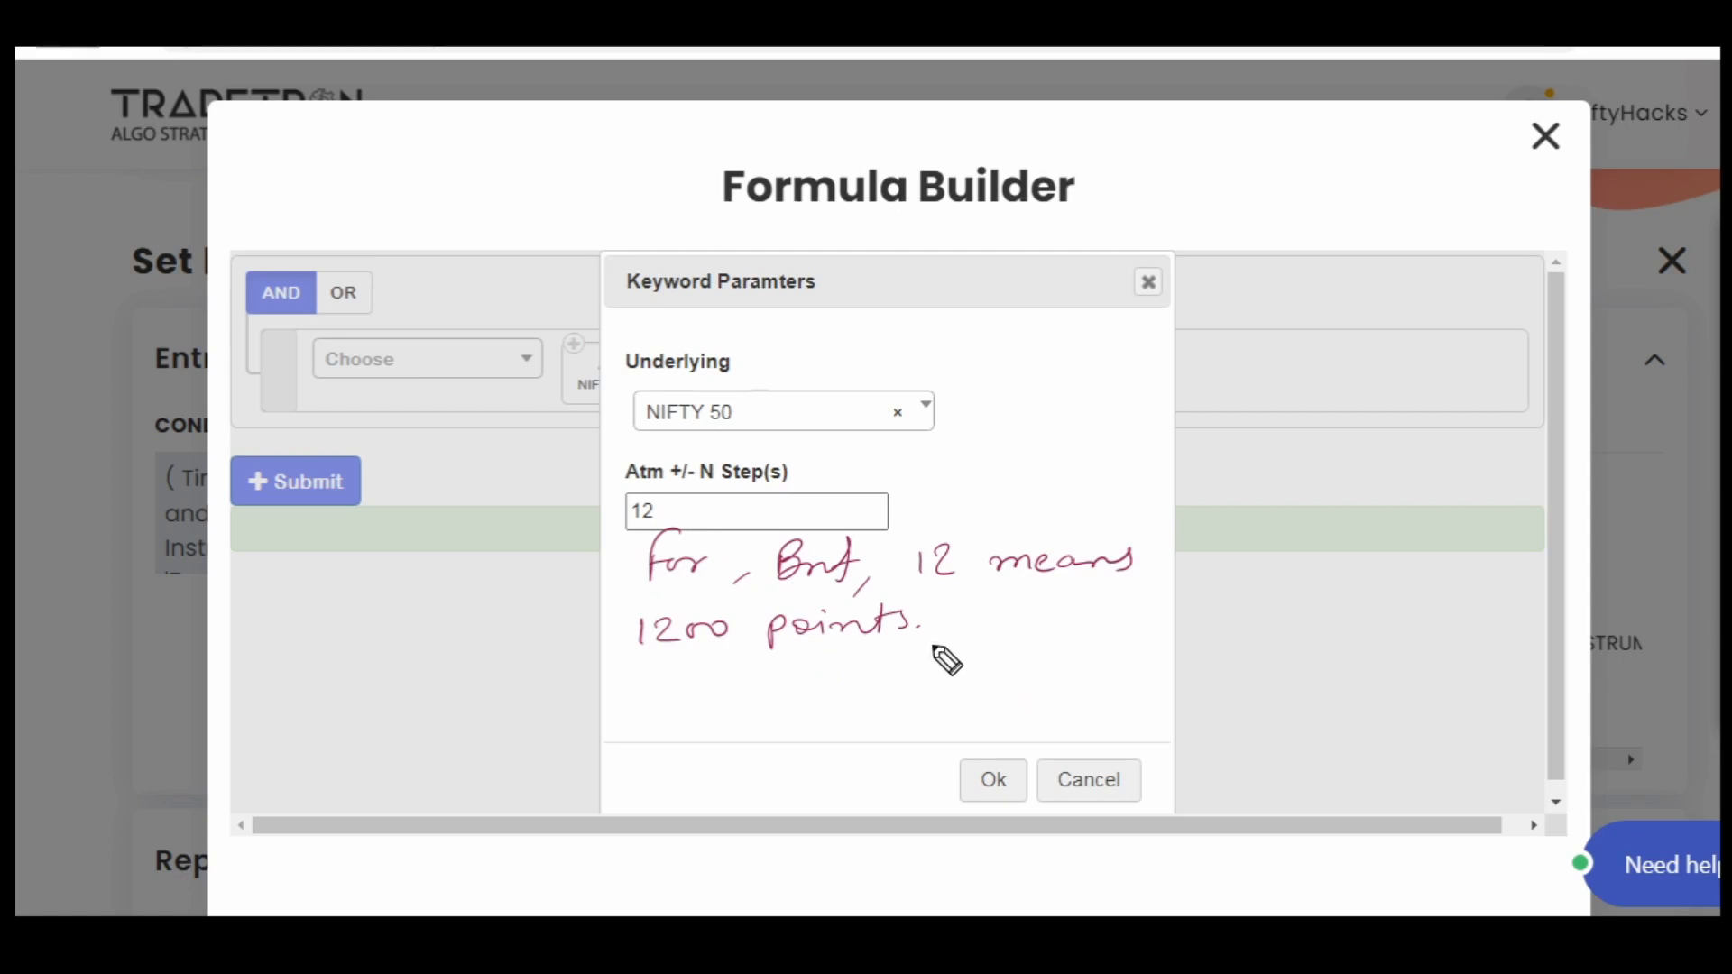
pyautogui.press('Escape')
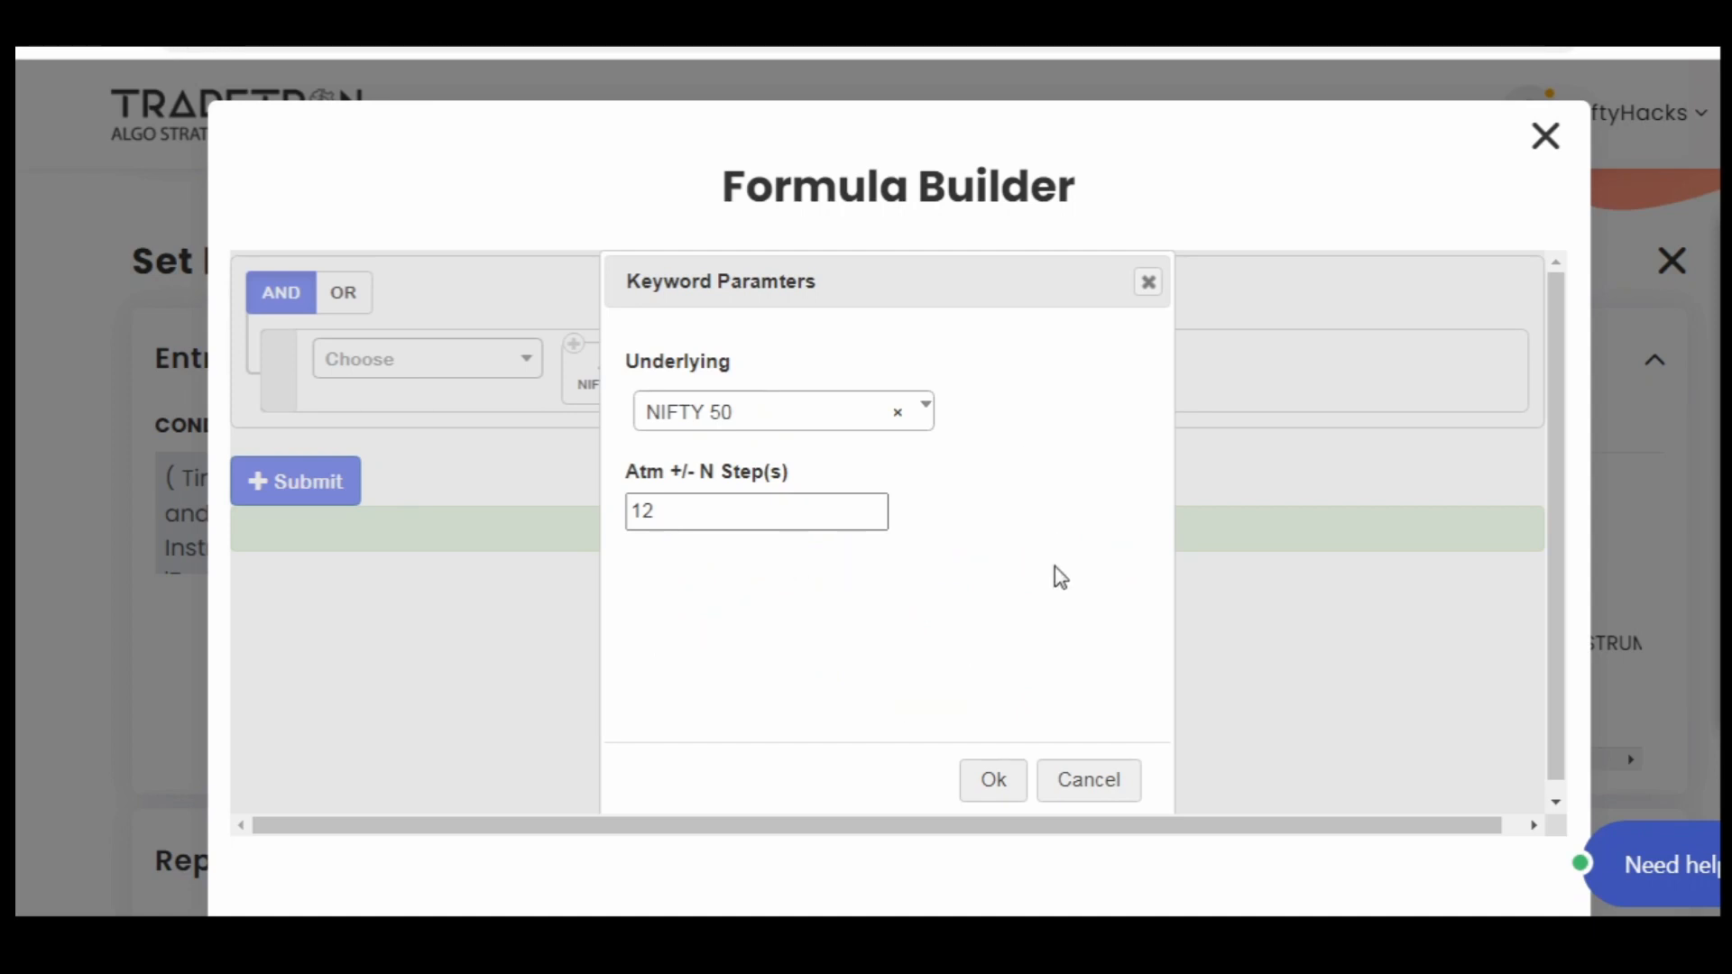
pyautogui.click(1087, 781)
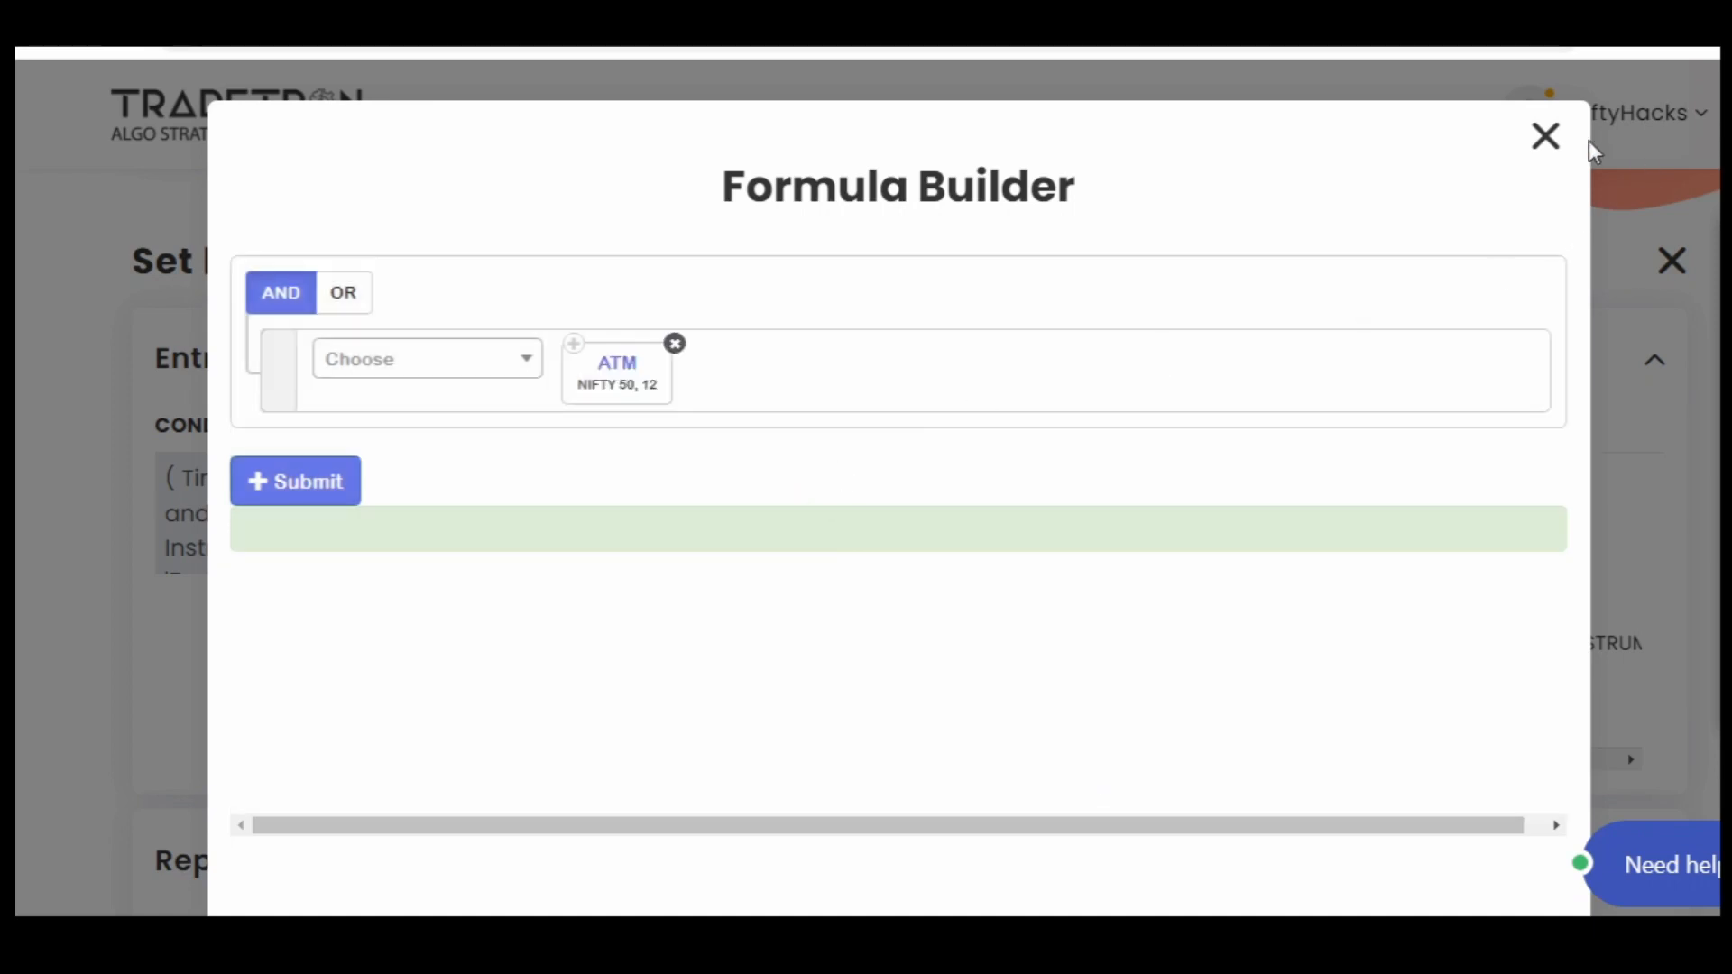
pyautogui.click(1544, 137)
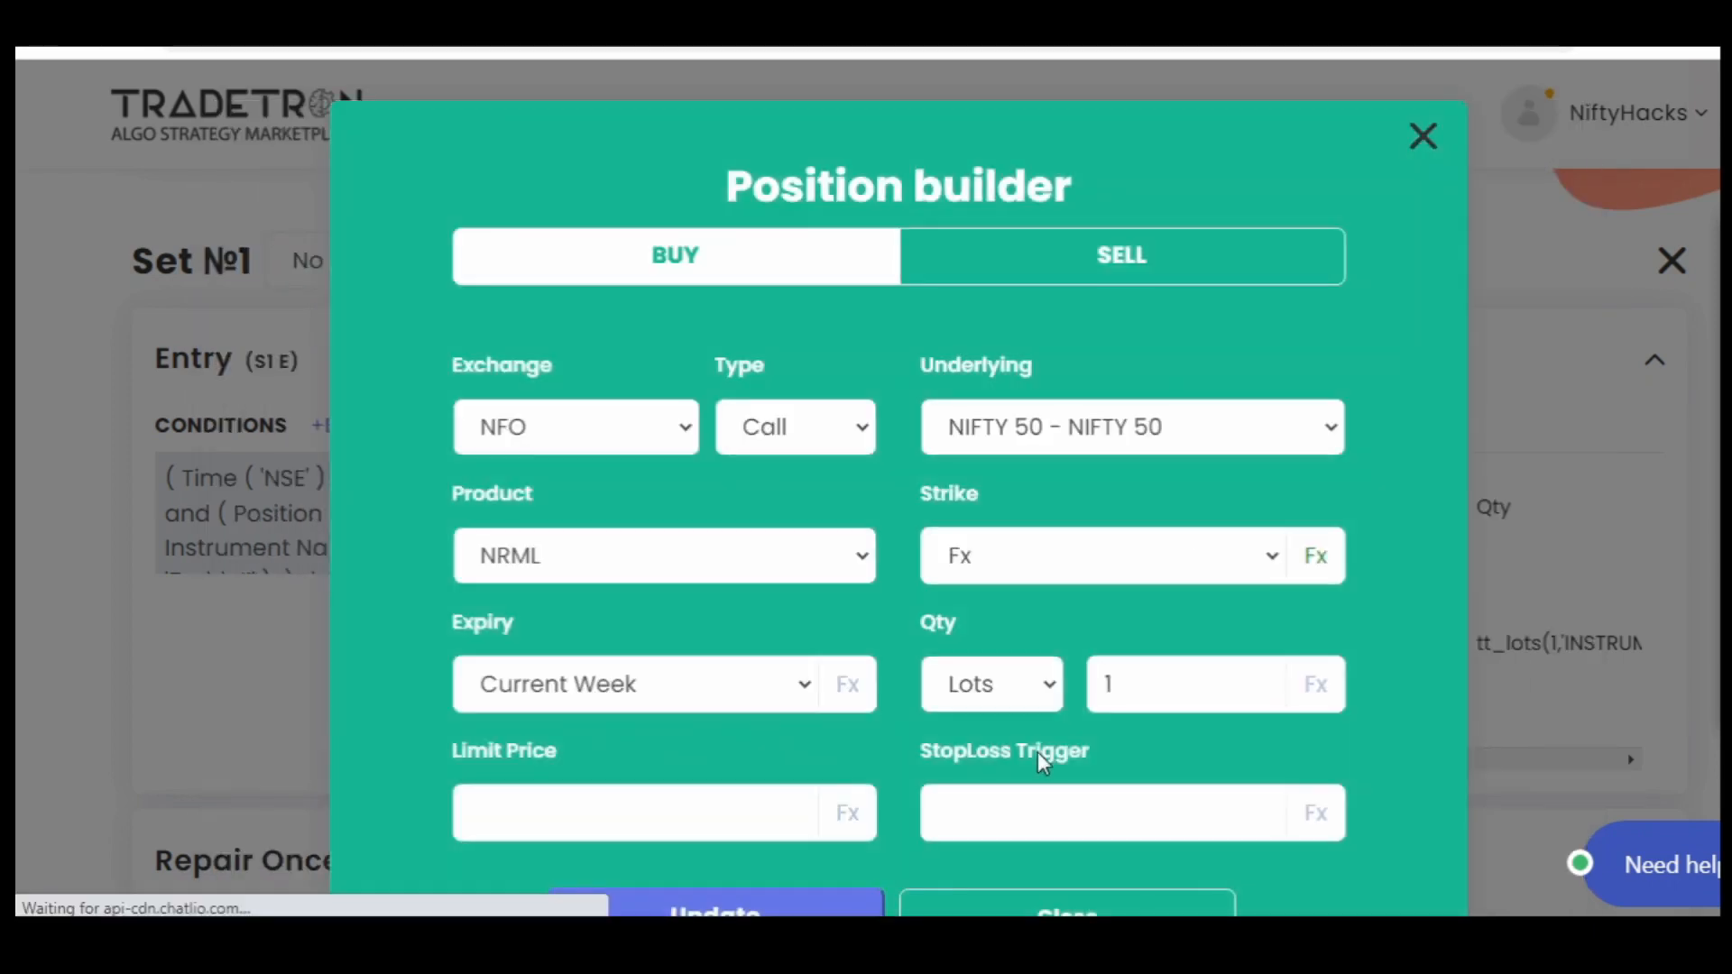
pyautogui.click(1100, 904)
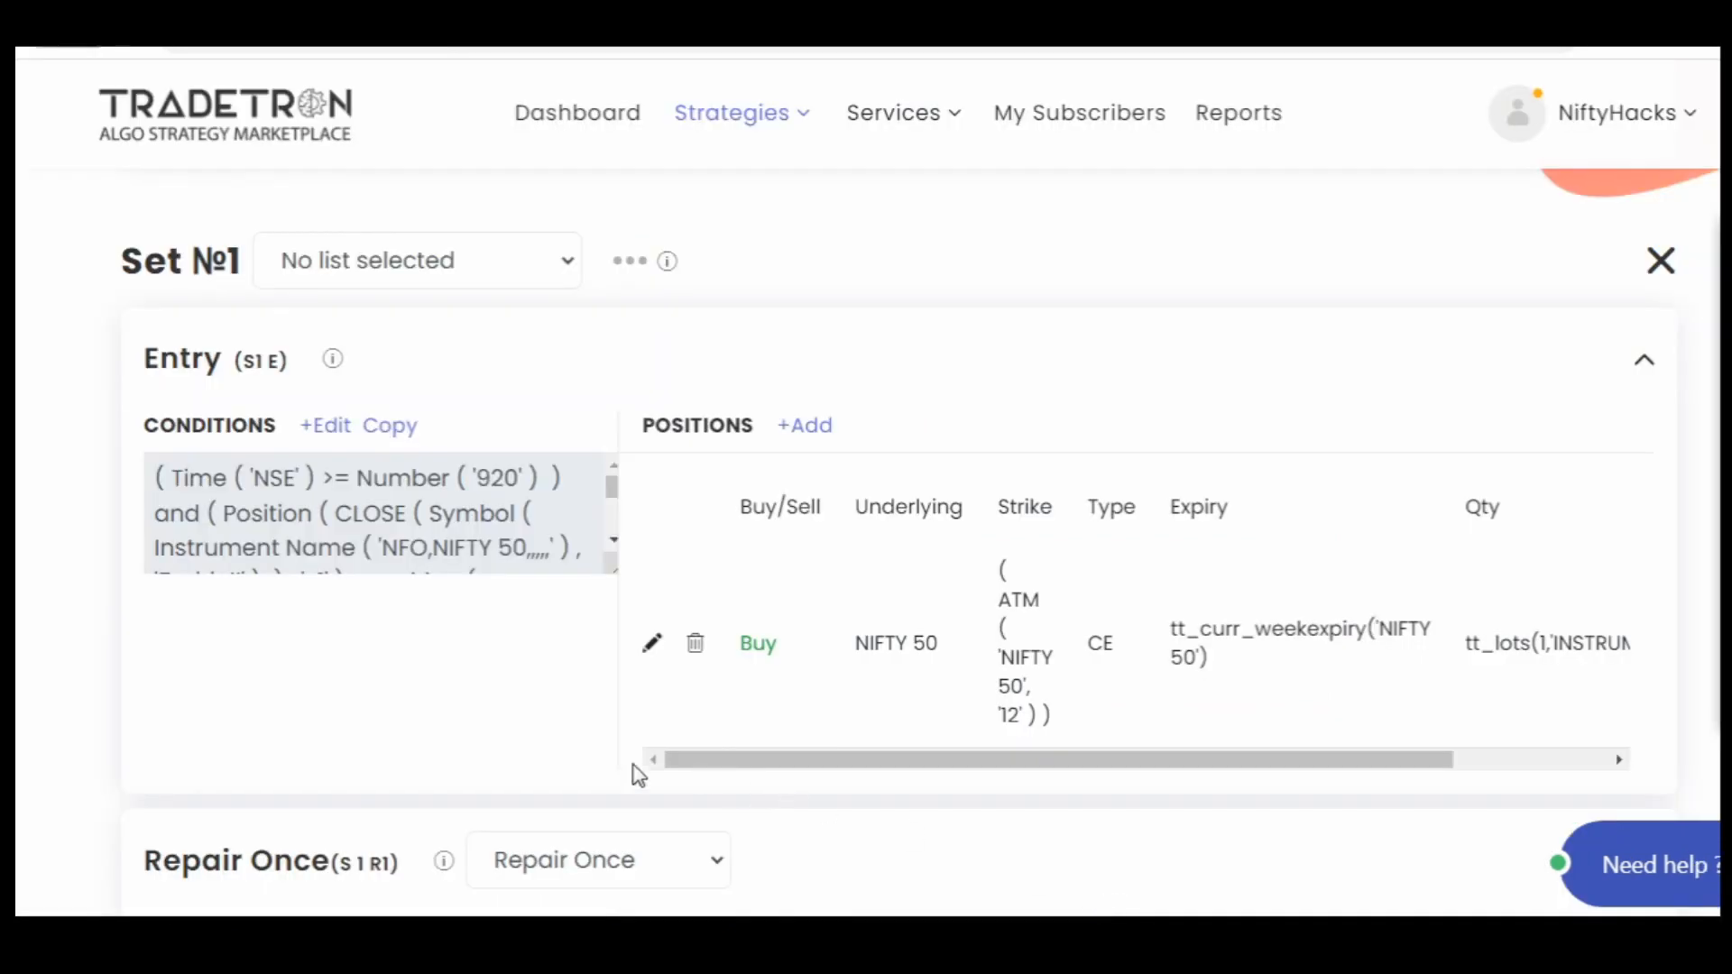
# Inspect the net quantity condition of Repair Once (S 1 R1) and close it without submitting
pyautogui.scroll(-1, 86, 712)
pyautogui.scroll(-3, 90, 714)
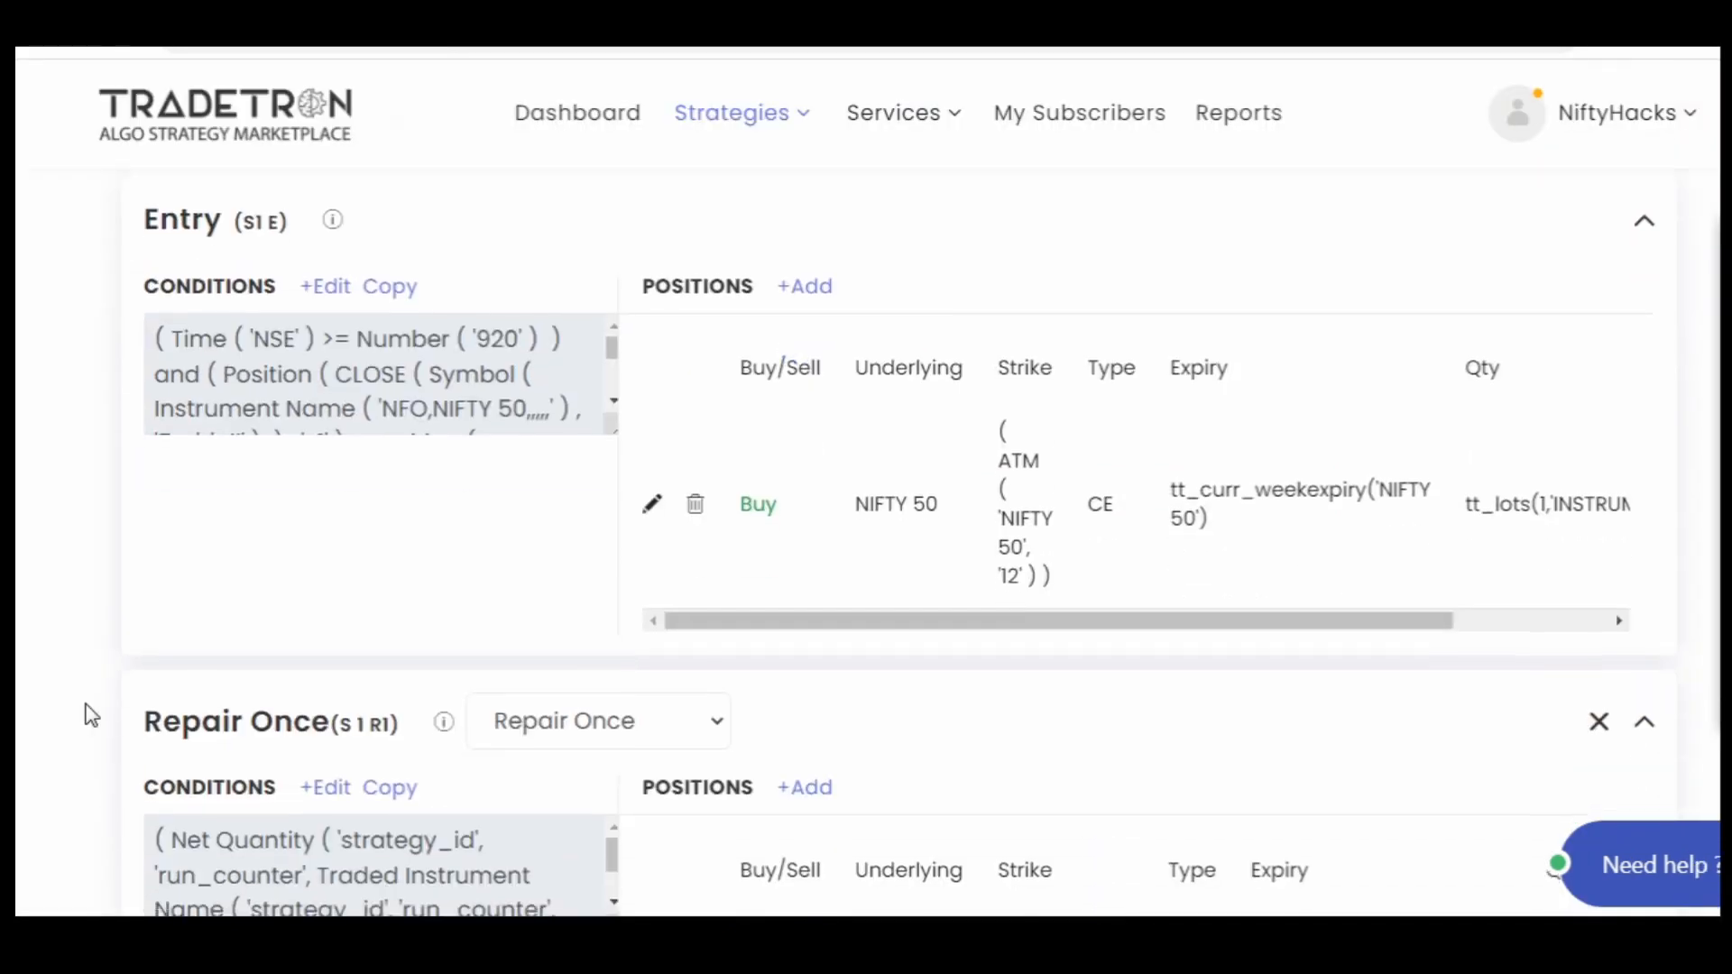
pyautogui.scroll(-1, 90, 715)
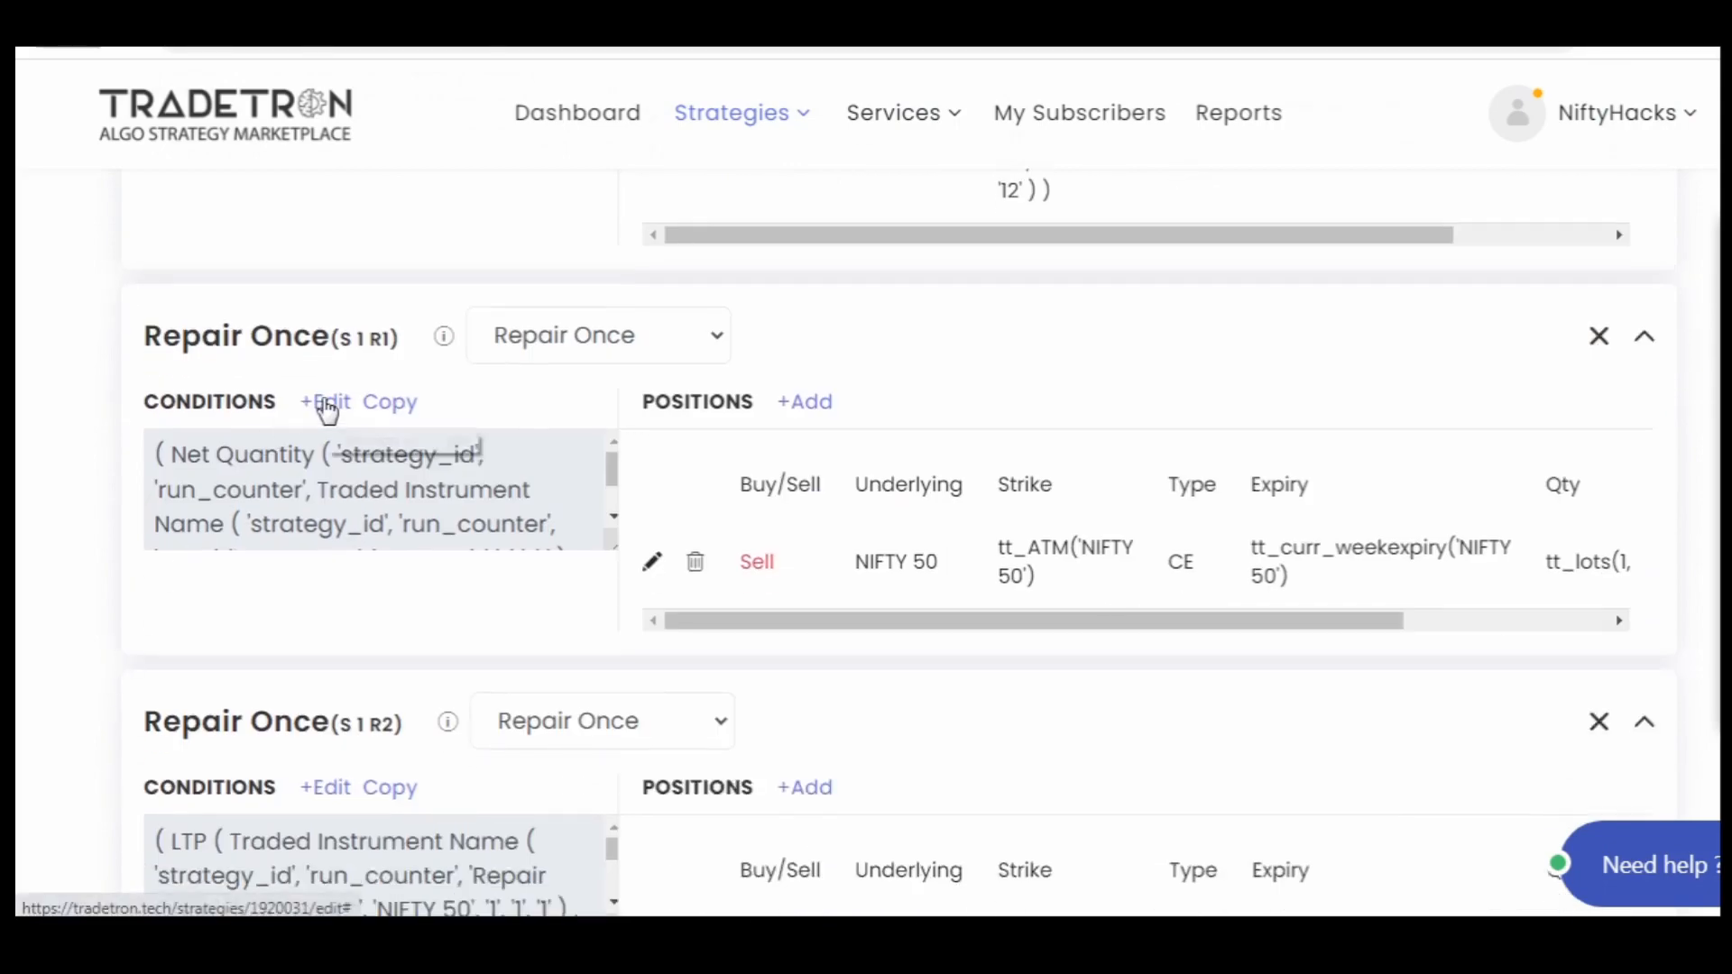
pyautogui.click(324, 403)
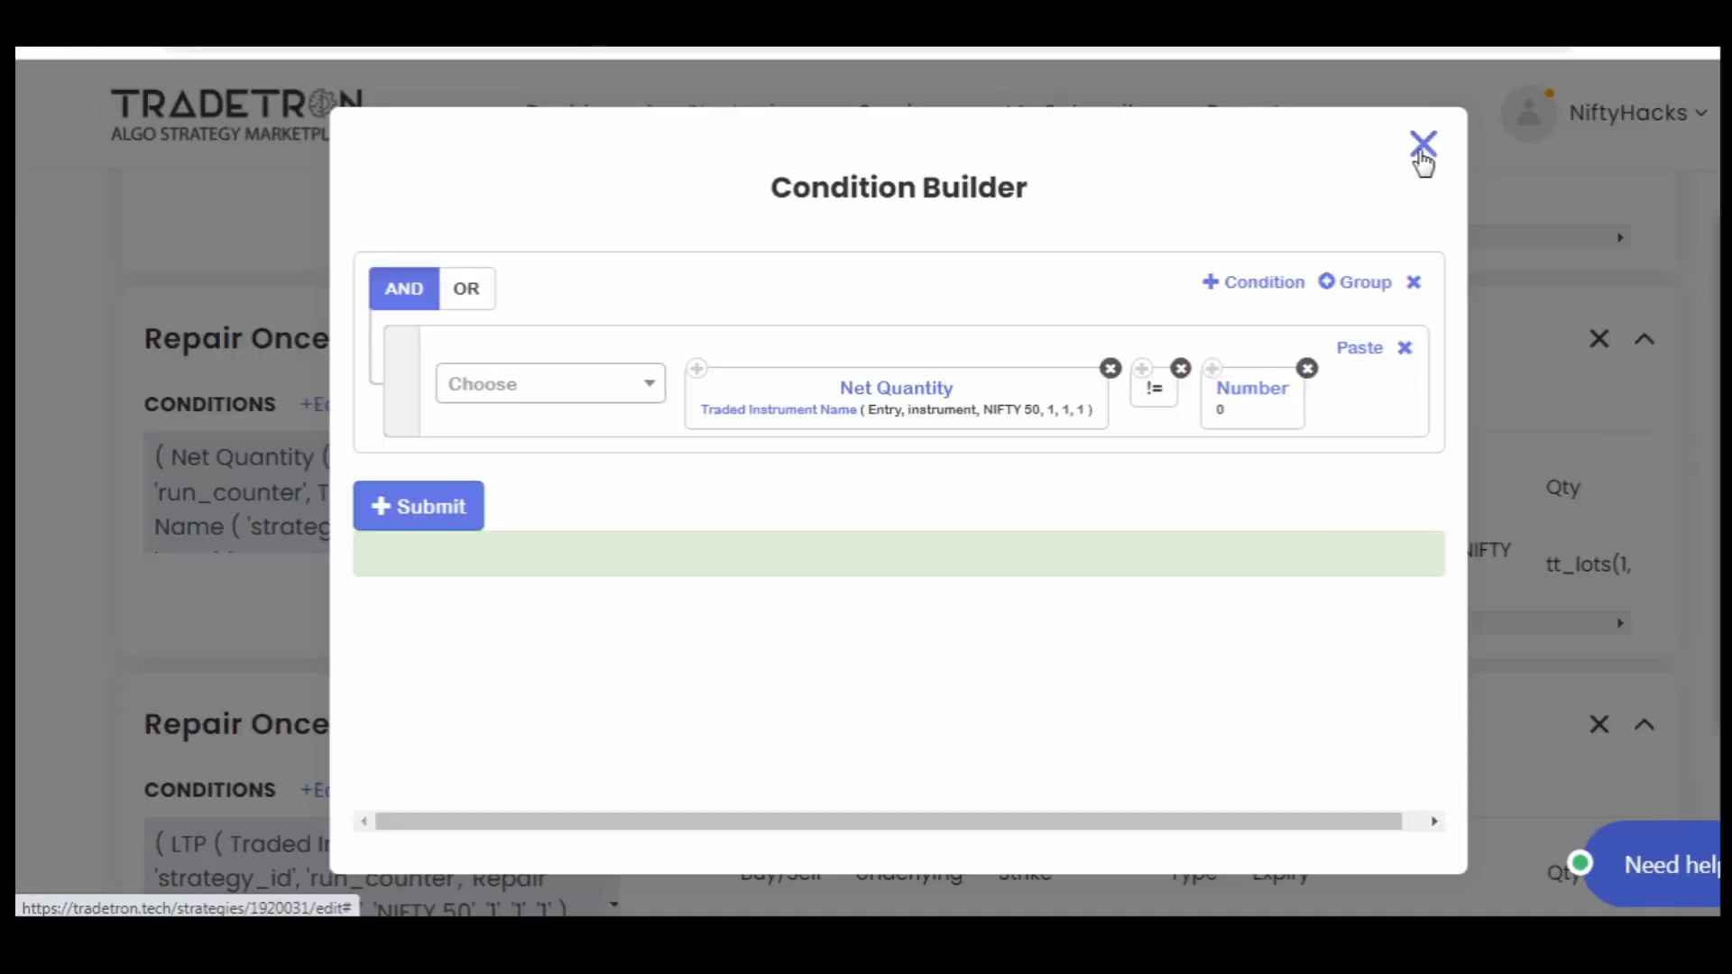
pyautogui.click(1422, 147)
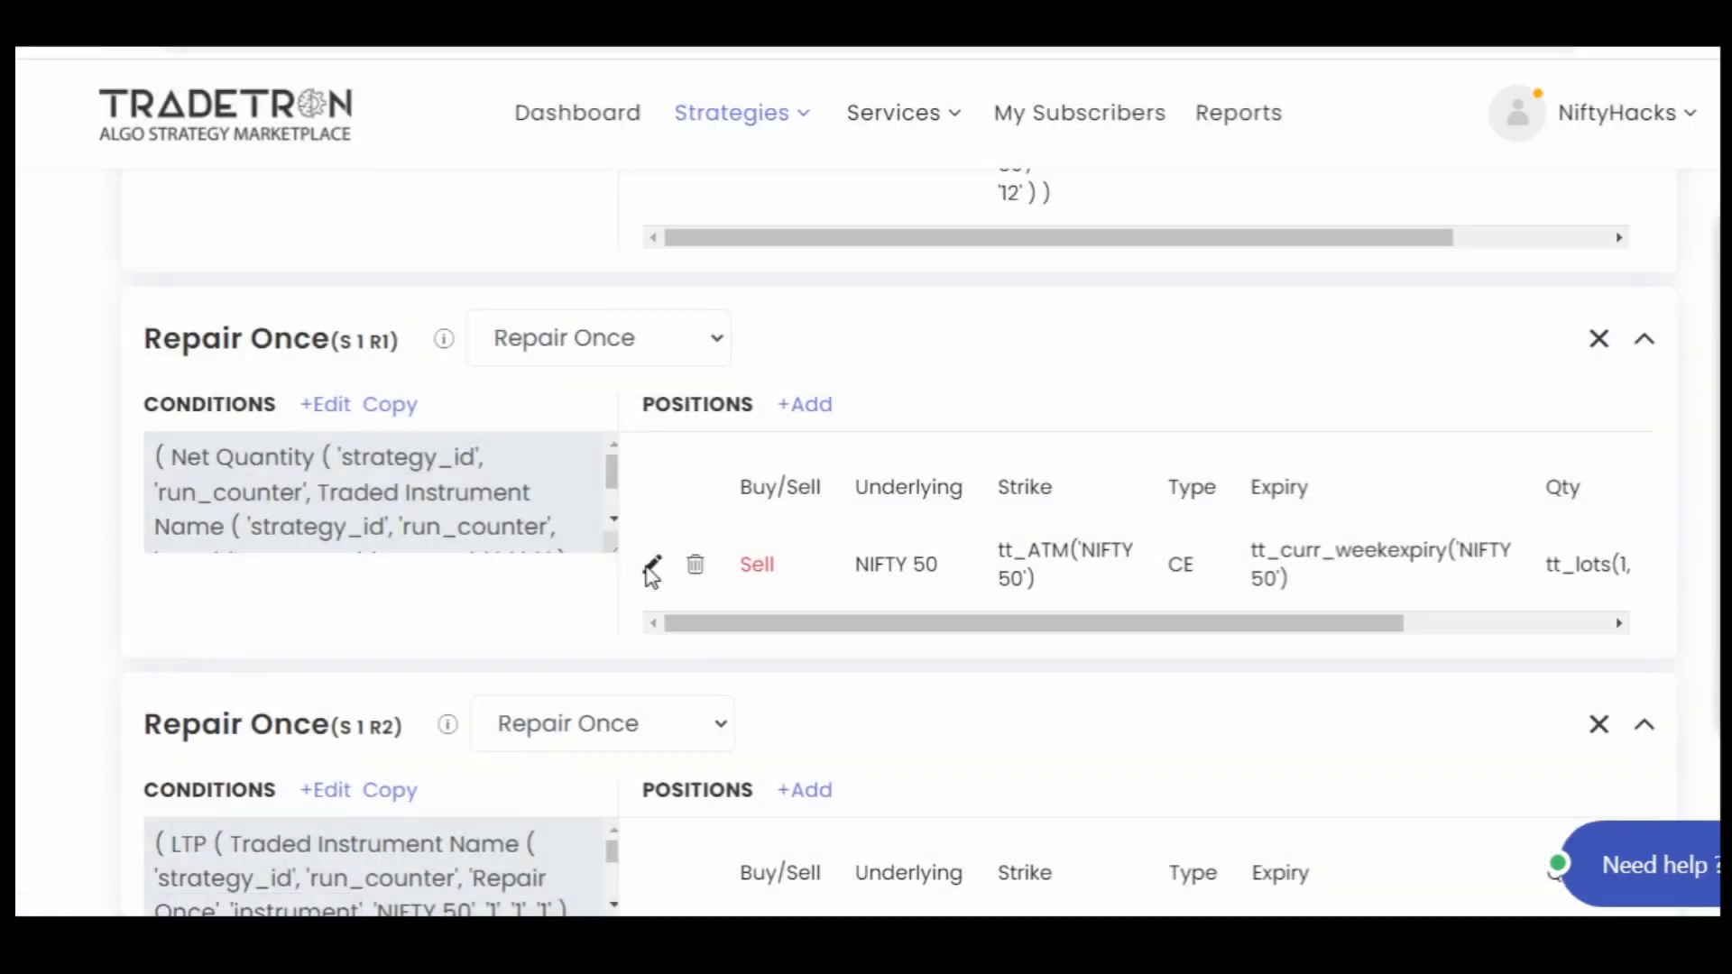
# Inspect the sell position of Repair Once (S 1 R1) and close it without updating
pyautogui.click(651, 566)
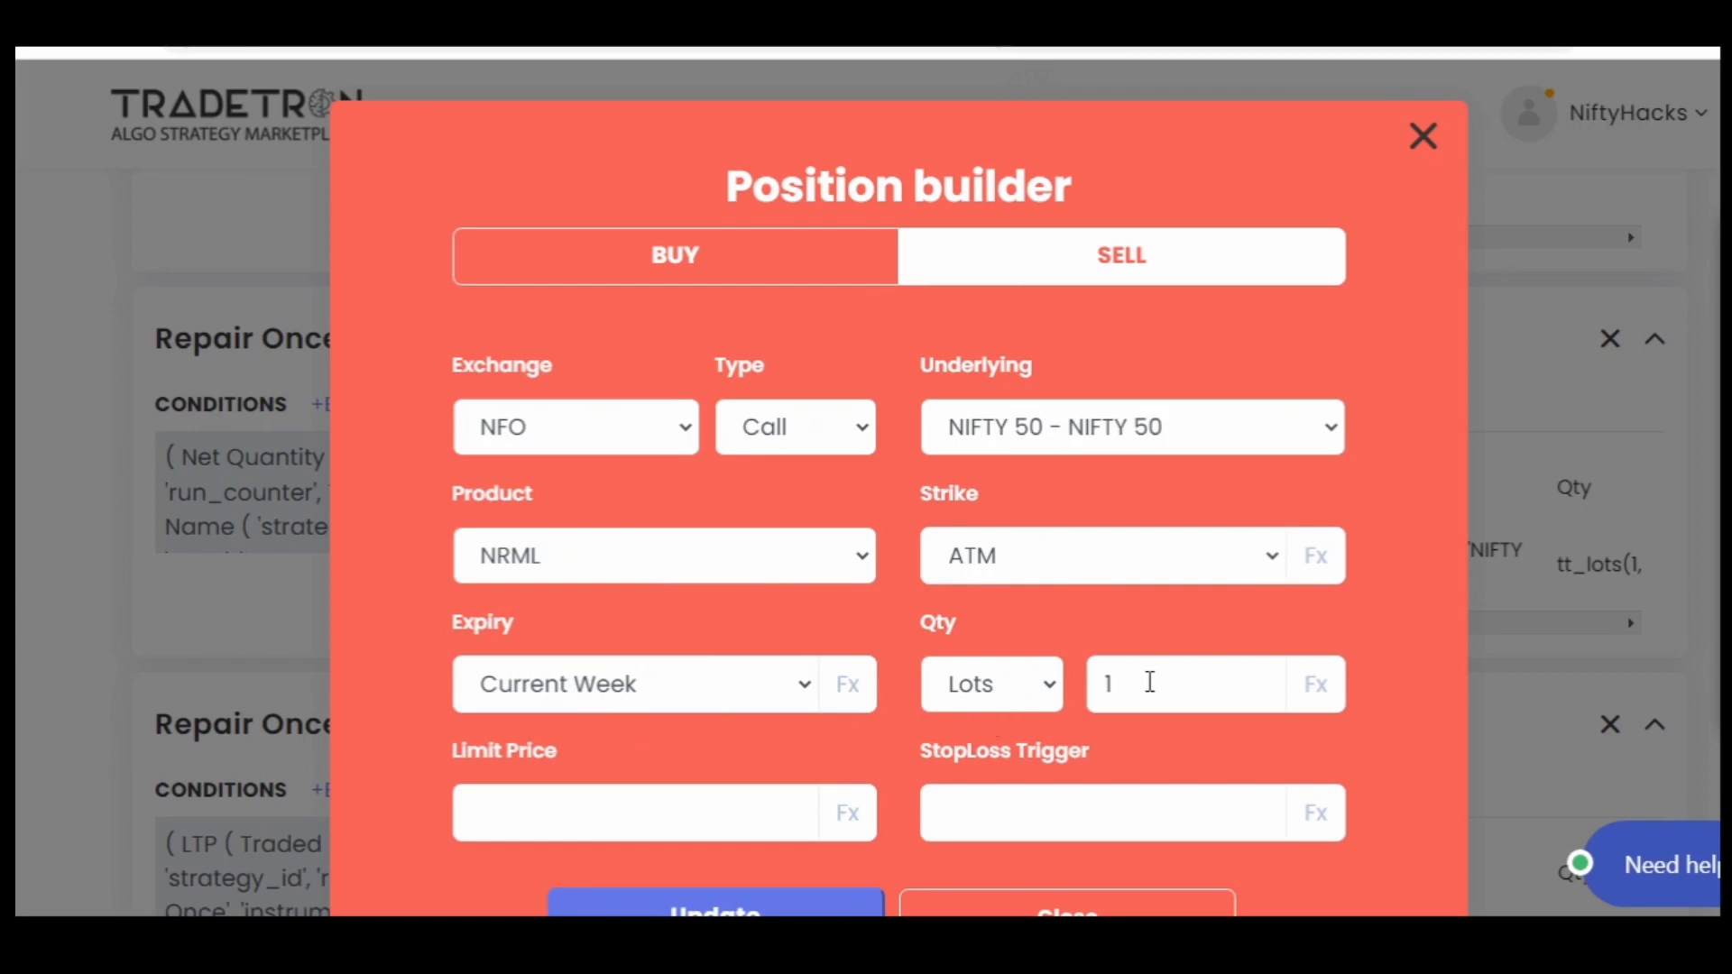
pyautogui.click(1134, 904)
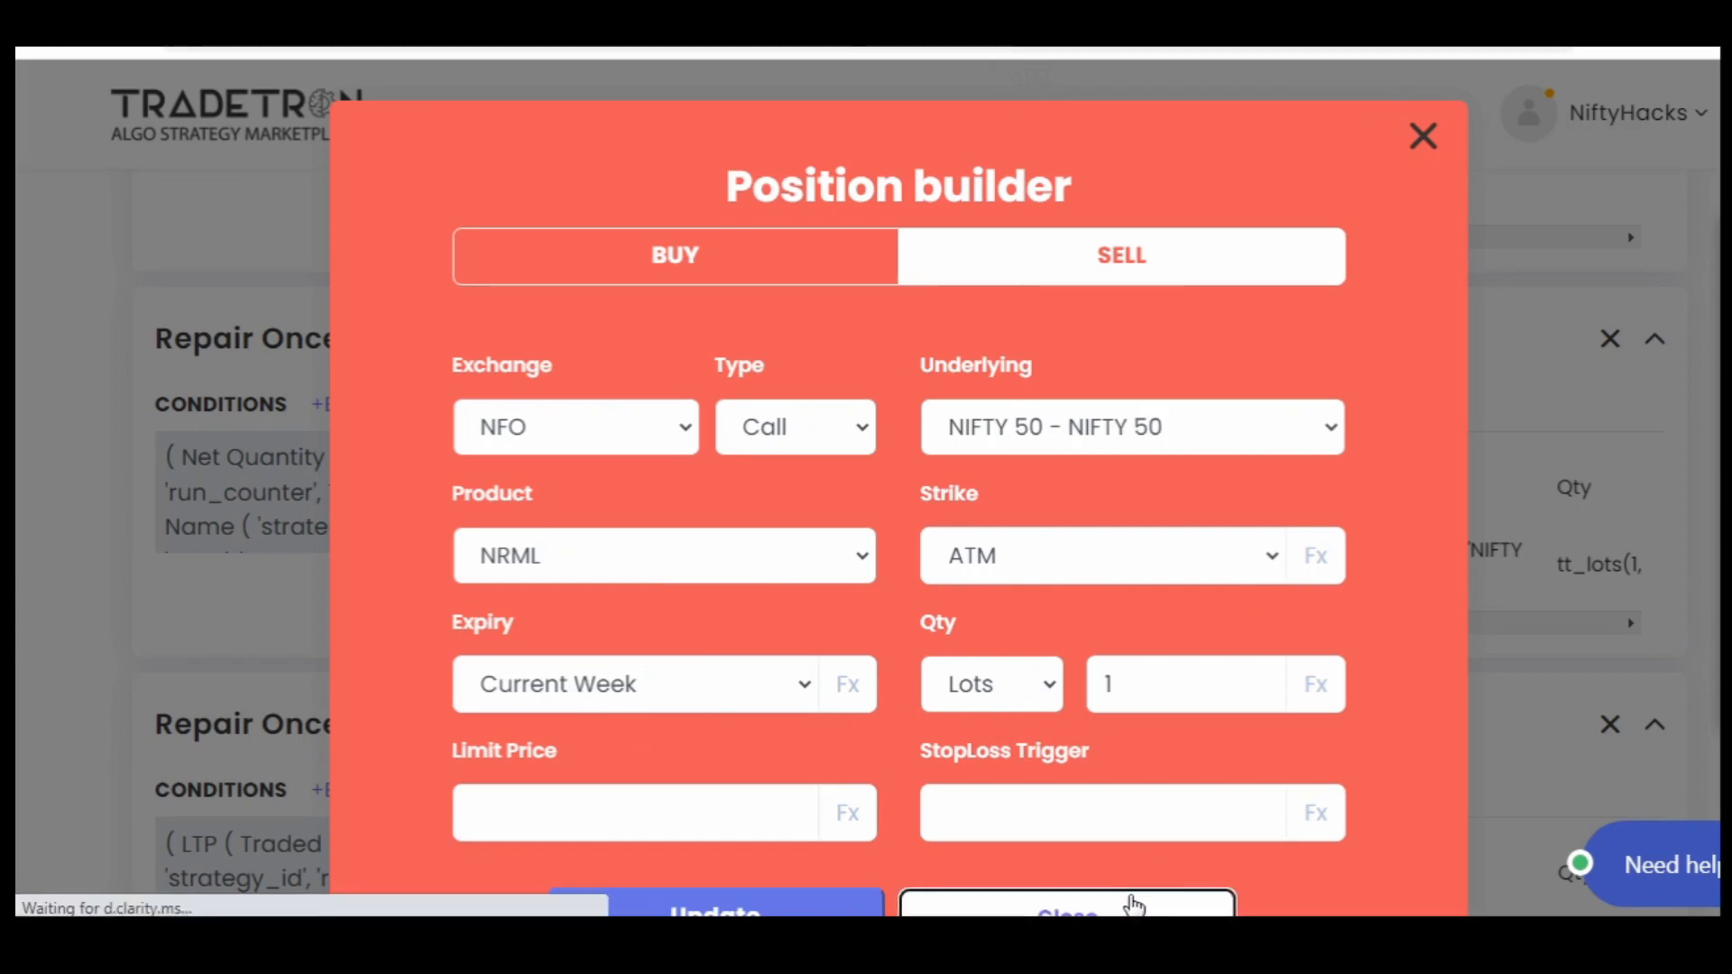
# Open the Repair Once (S 1 R2) conditions for viewing and examine the LTP rule and the current week expiry group
pyautogui.scroll(-3, 113, 695)
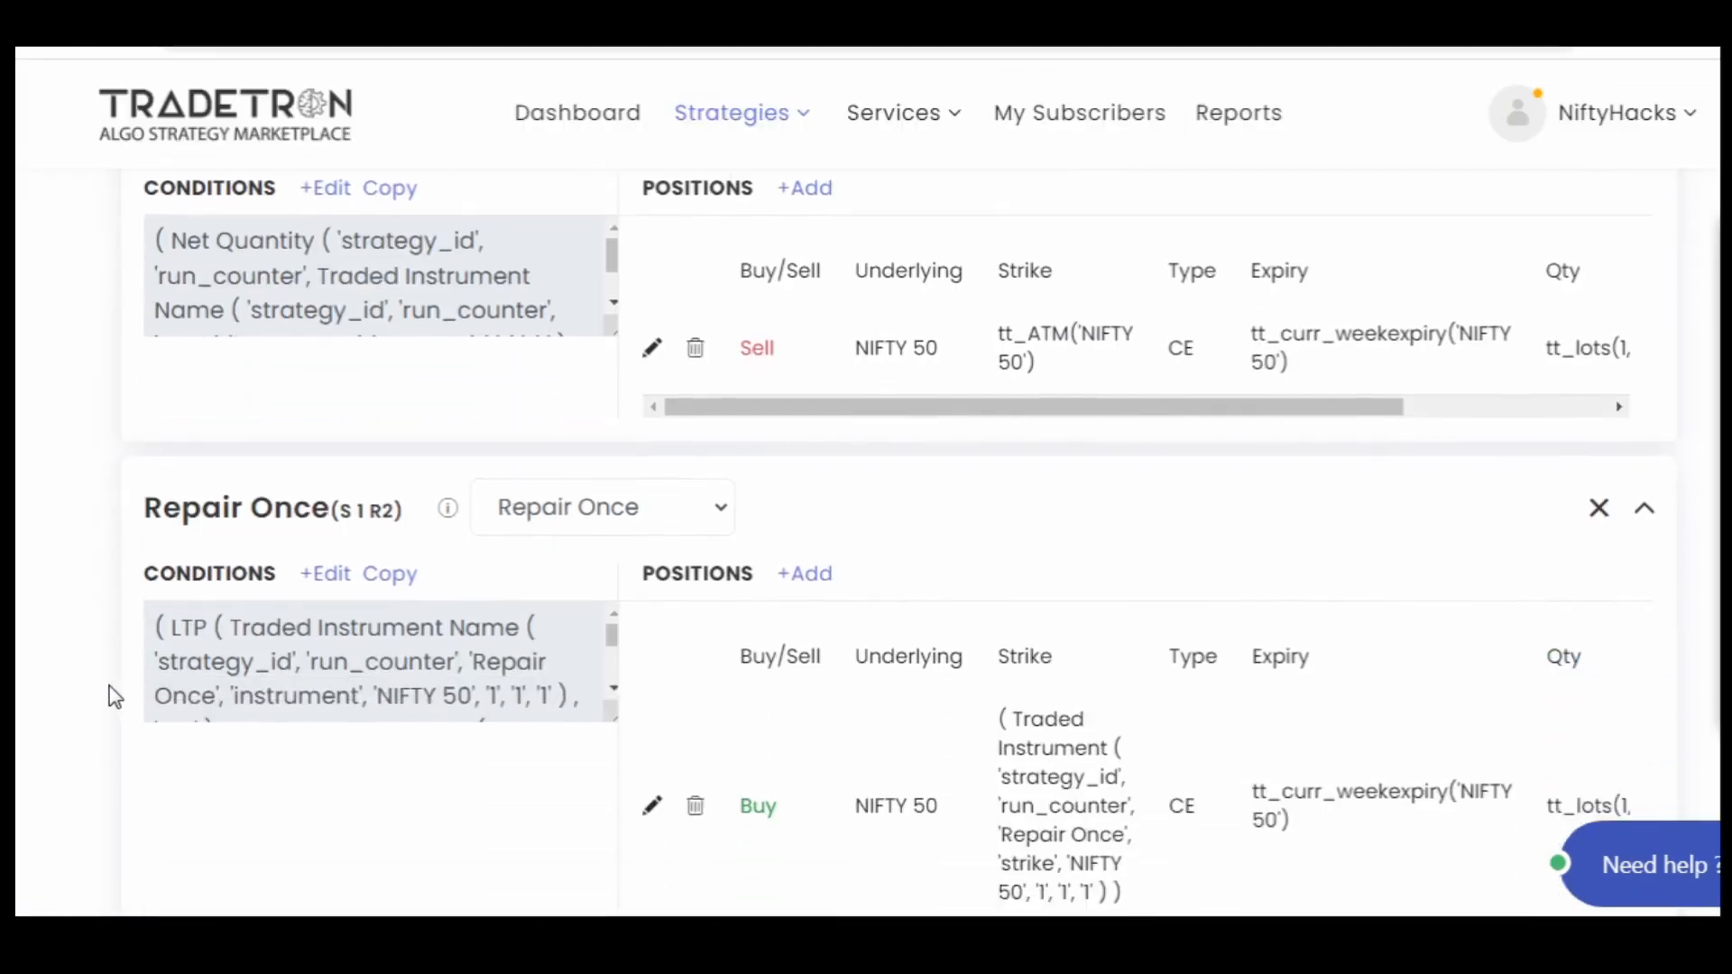
pyautogui.click(326, 528)
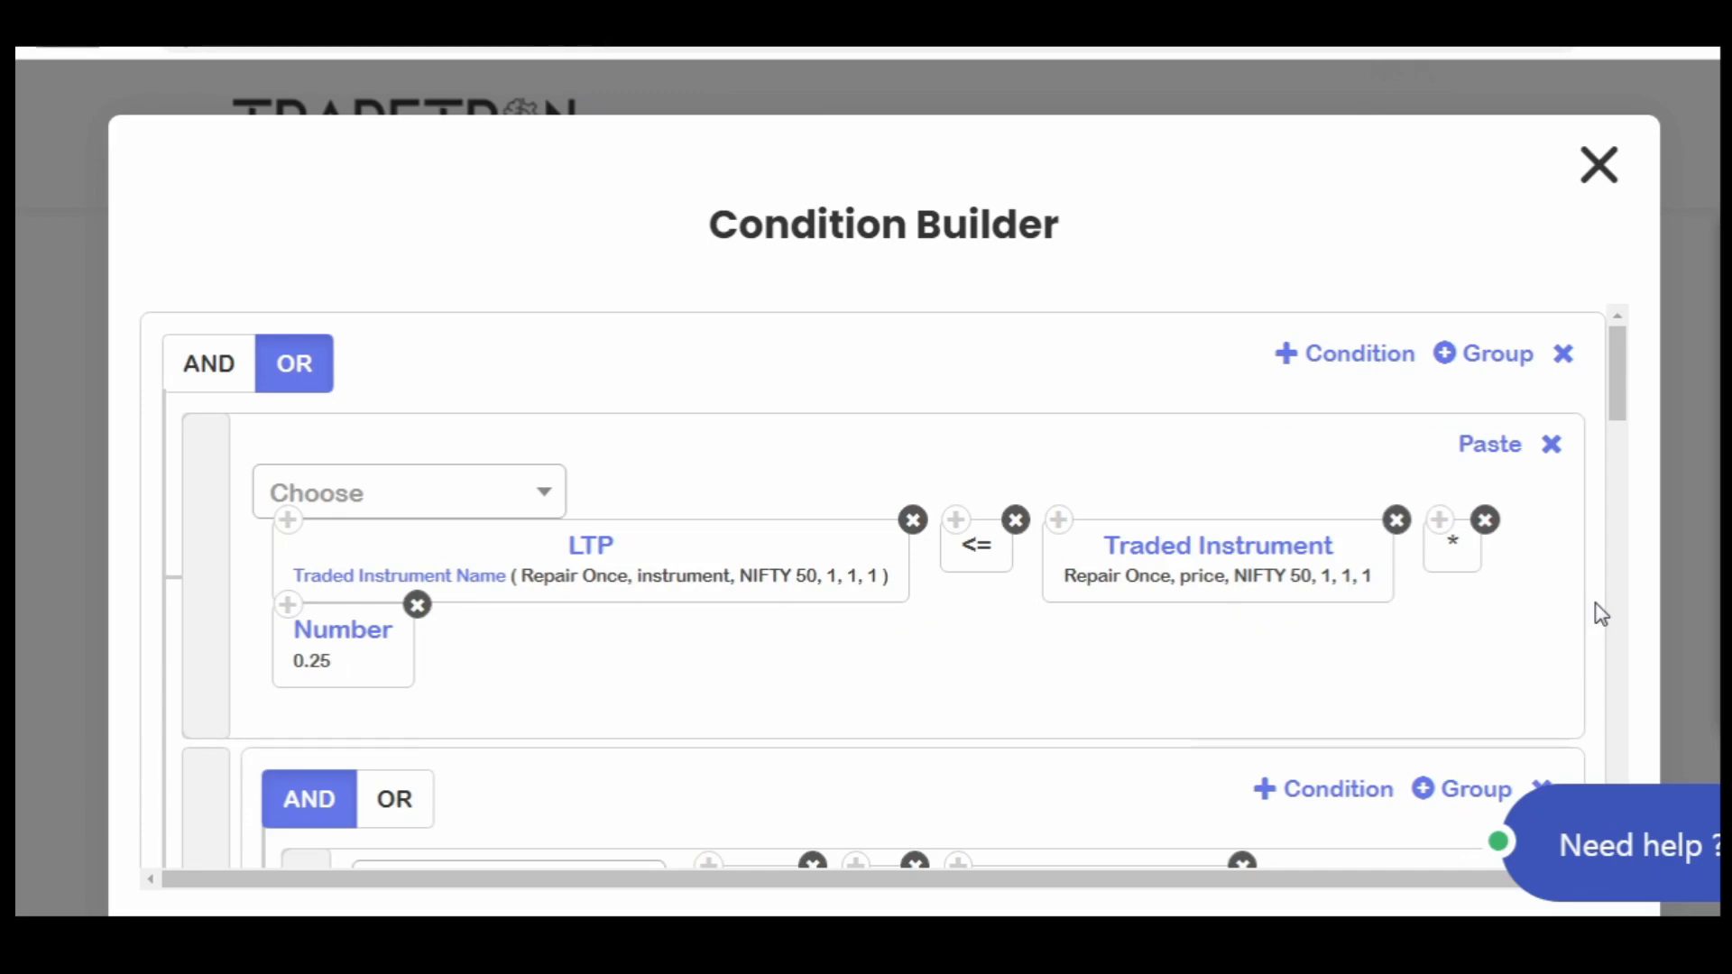
pyautogui.scroll(-1, 1601, 614)
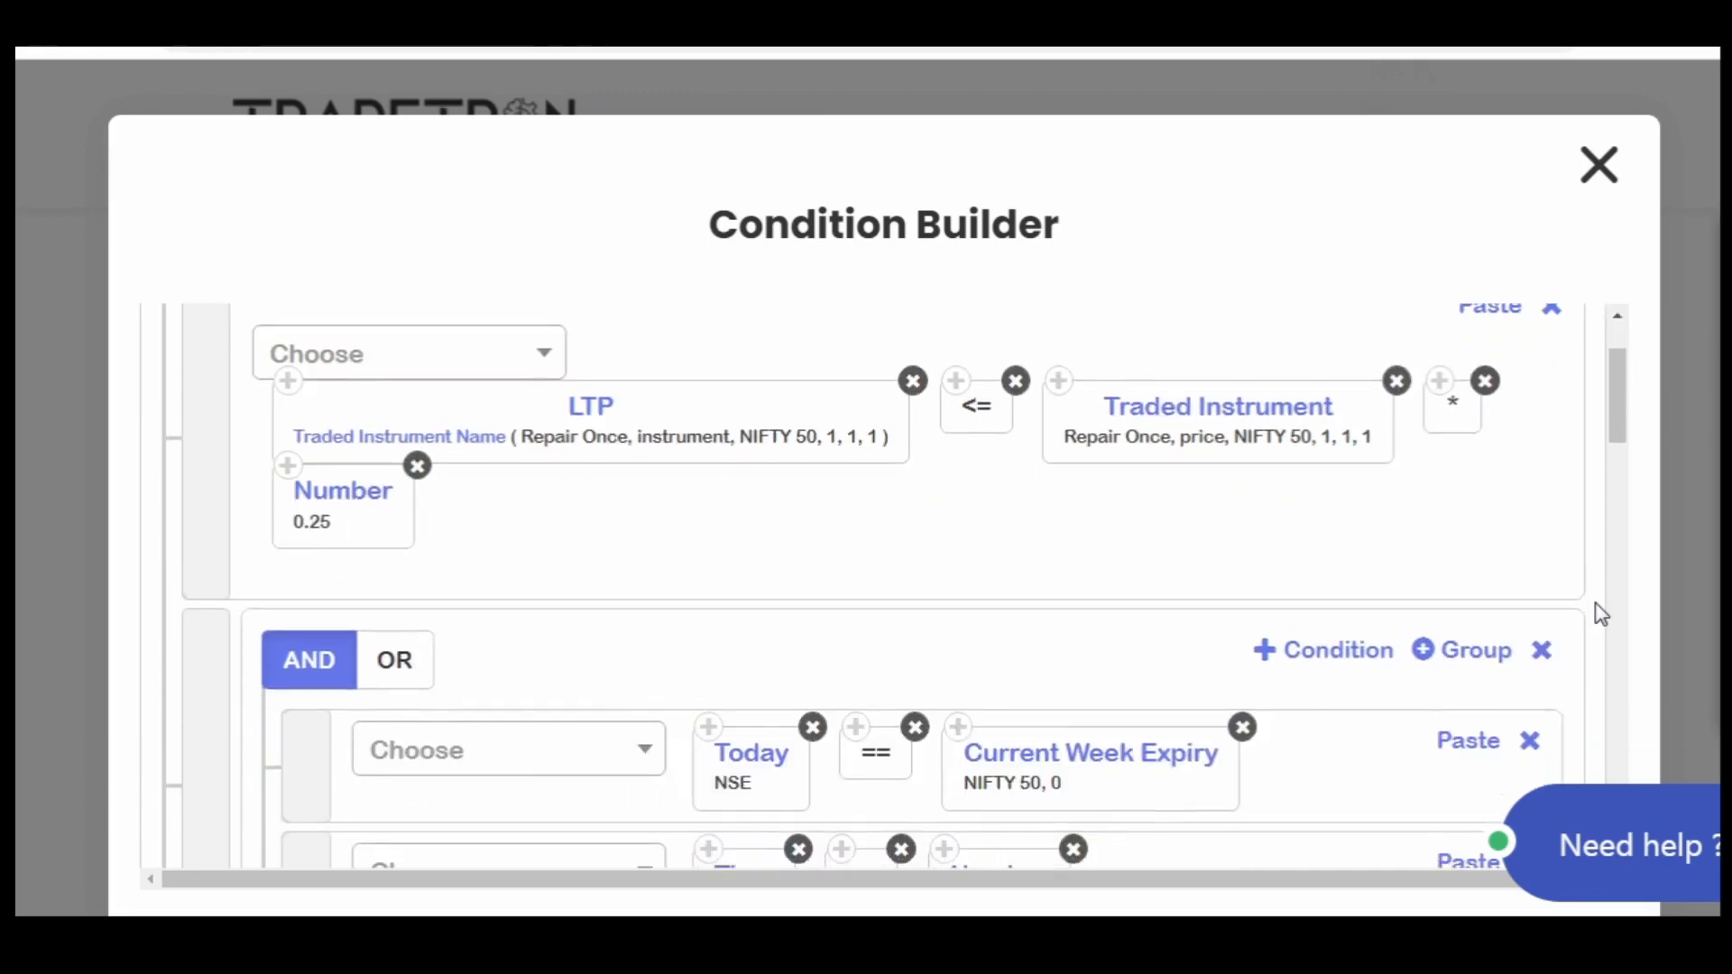
pyautogui.scroll(-1, 1602, 614)
pyautogui.scroll(-1, 1601, 615)
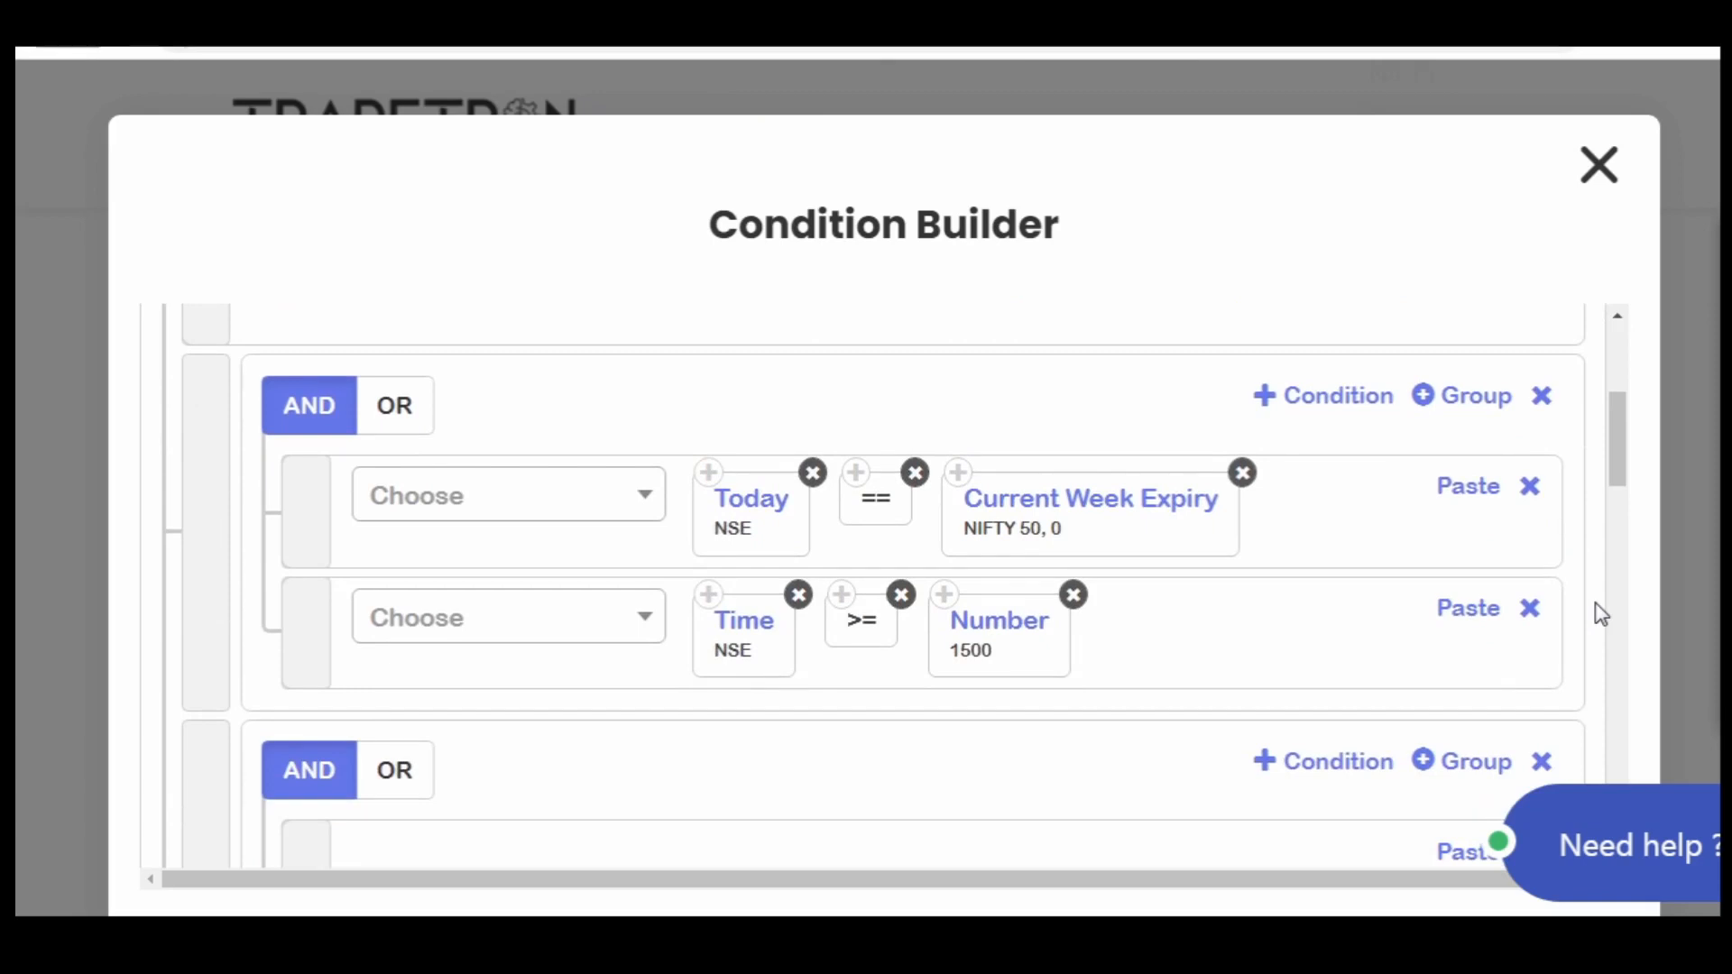
# Examine the AND group combining the Supertrend 2, 2 rule, the time limit before 1515 and the close and high comparisons
pyautogui.scroll(-1, 1601, 614)
pyautogui.scroll(-1, 1601, 614)
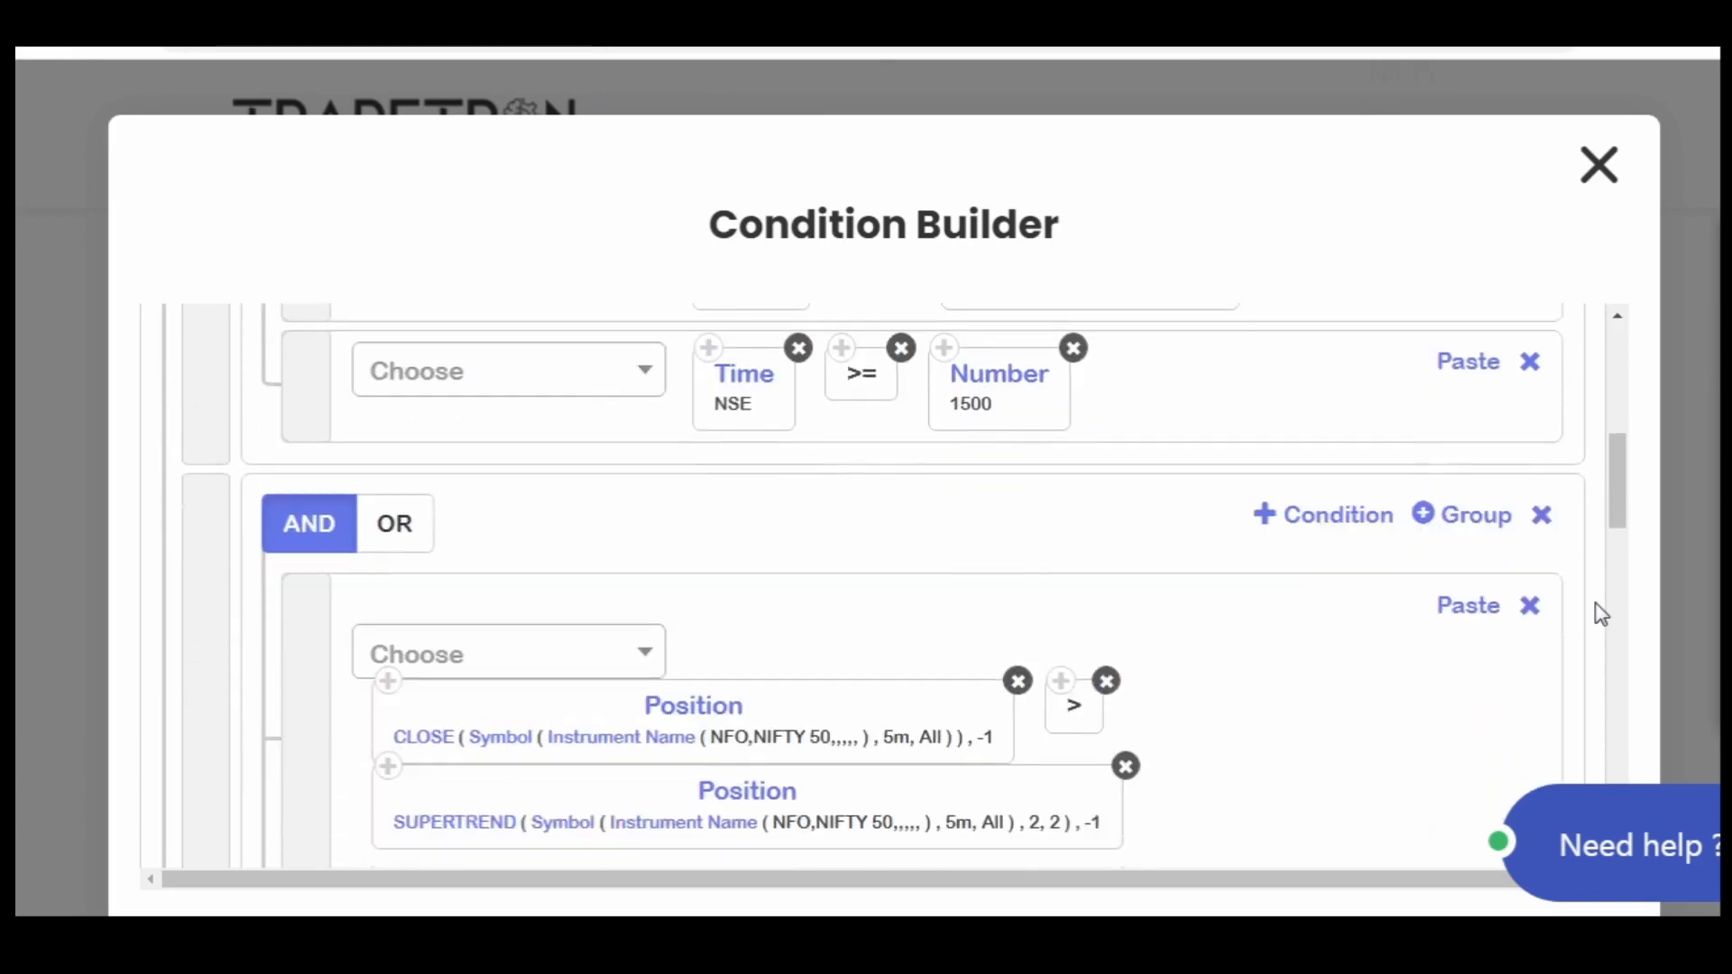
pyautogui.scroll(-1, 1601, 614)
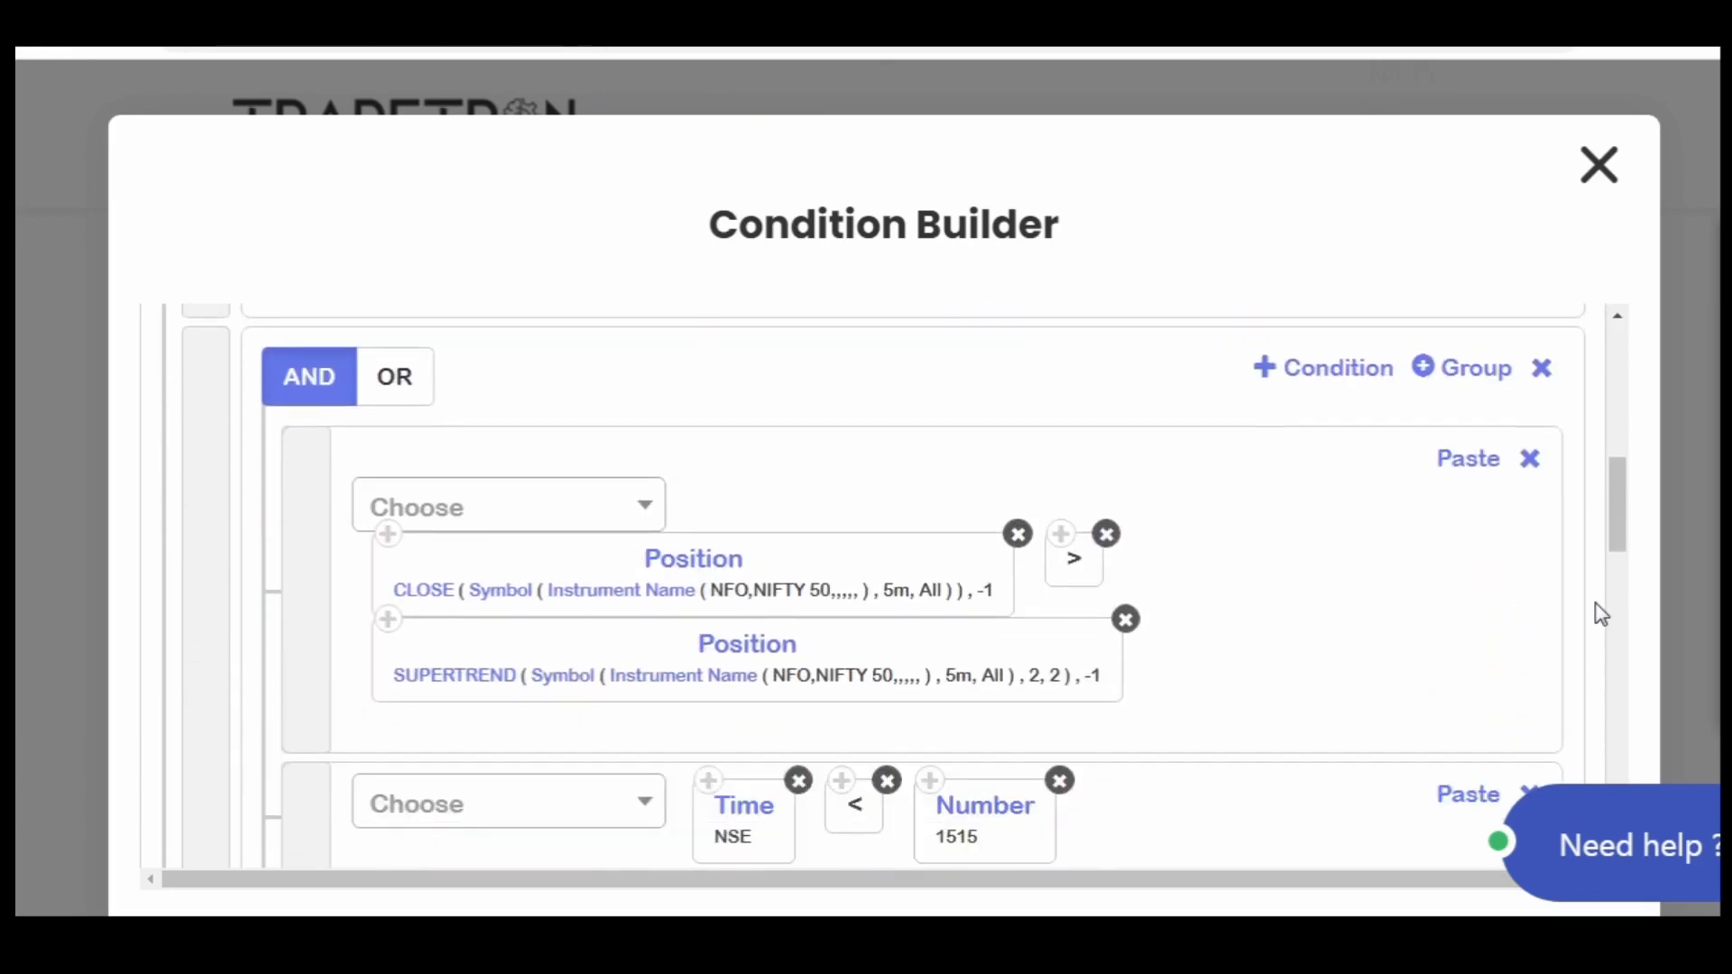
pyautogui.scroll(-1, 1601, 614)
pyautogui.scroll(-1, 1602, 614)
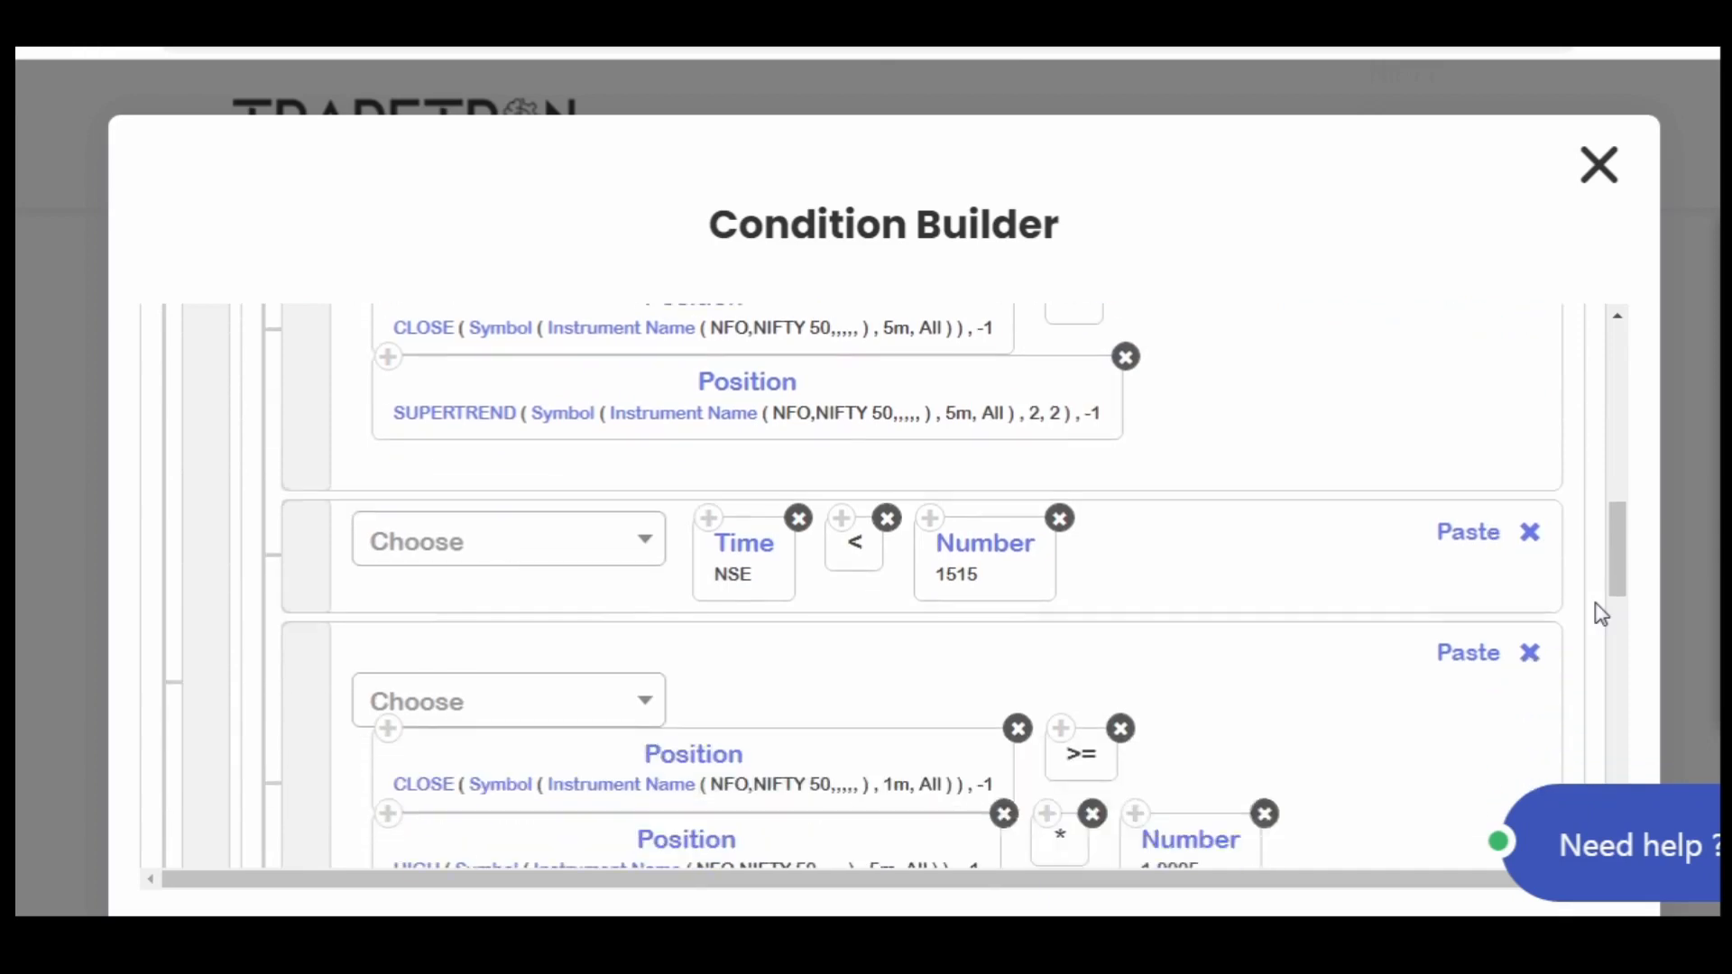
pyautogui.scroll(-1, 1601, 614)
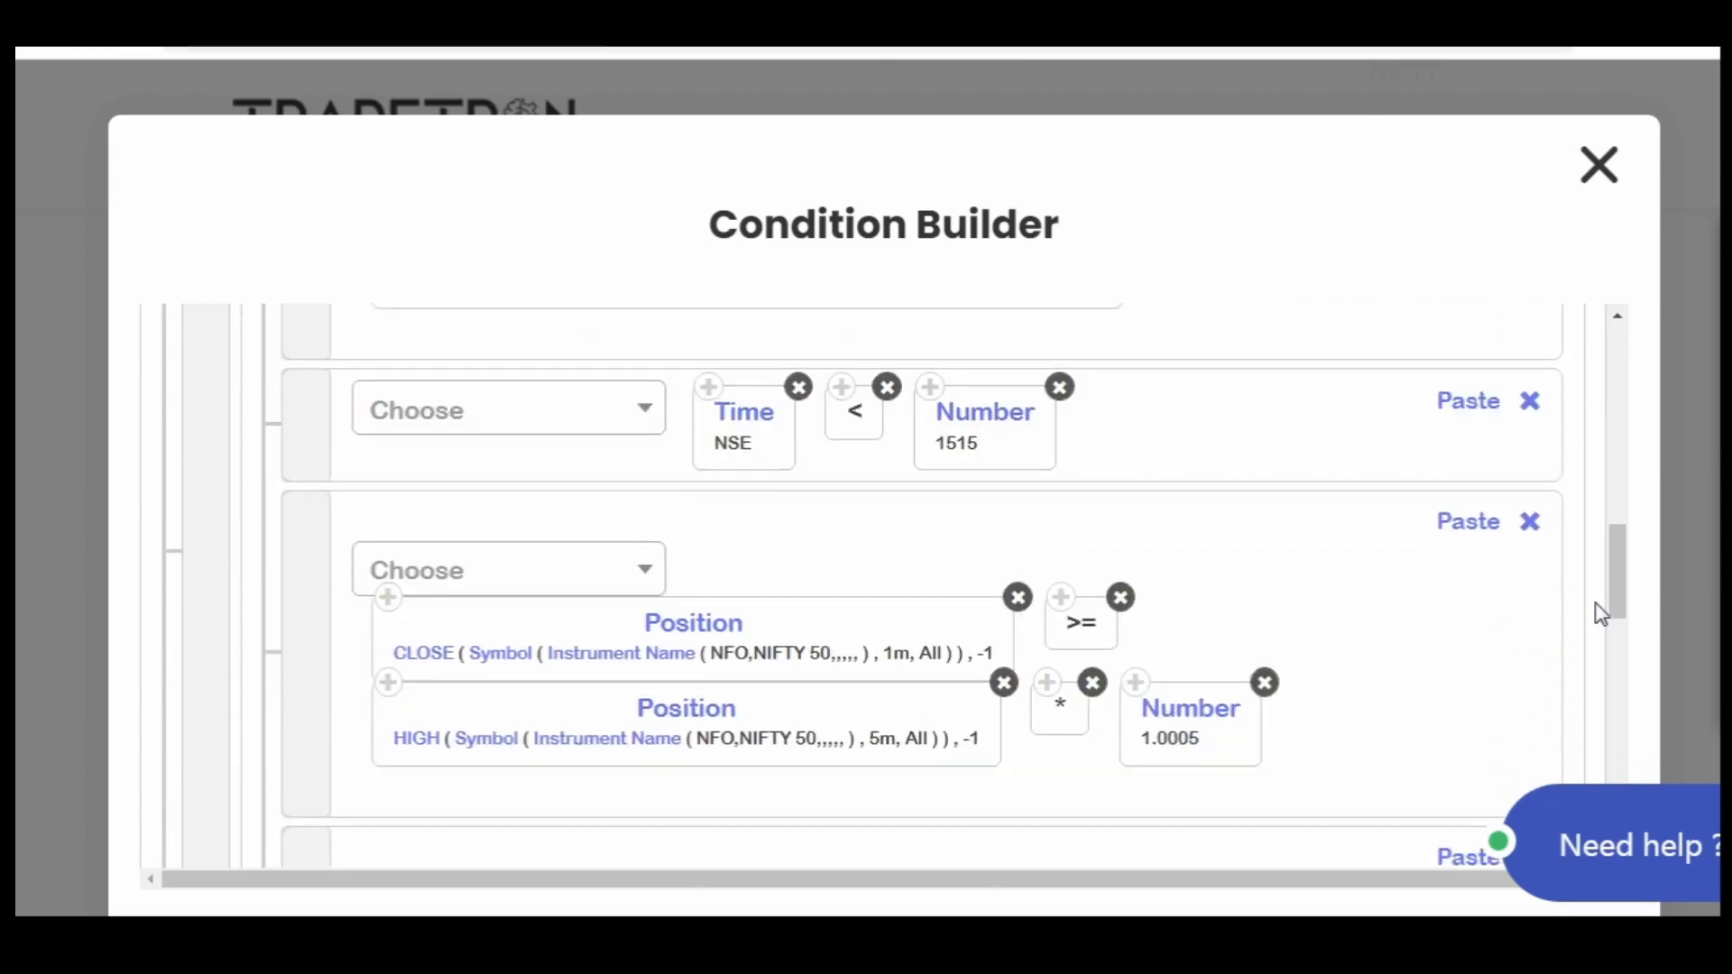
pyautogui.scroll(-1, 1602, 614)
pyautogui.scroll(-1, 1601, 615)
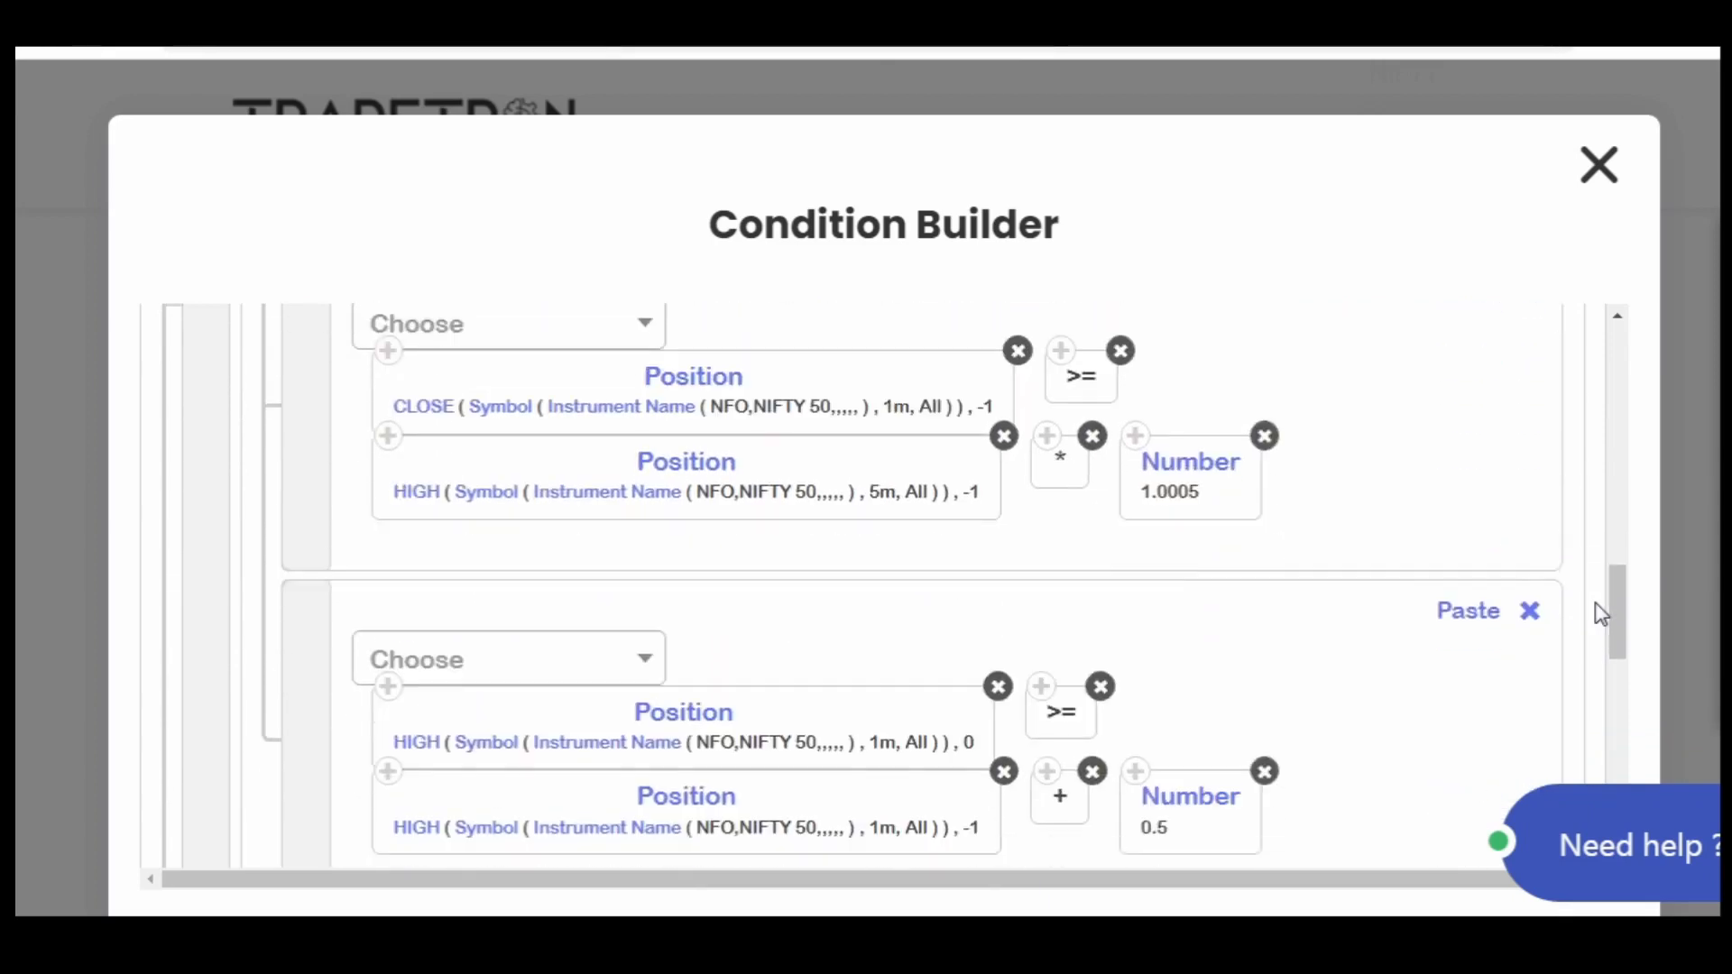
pyautogui.scroll(-1, 1601, 614)
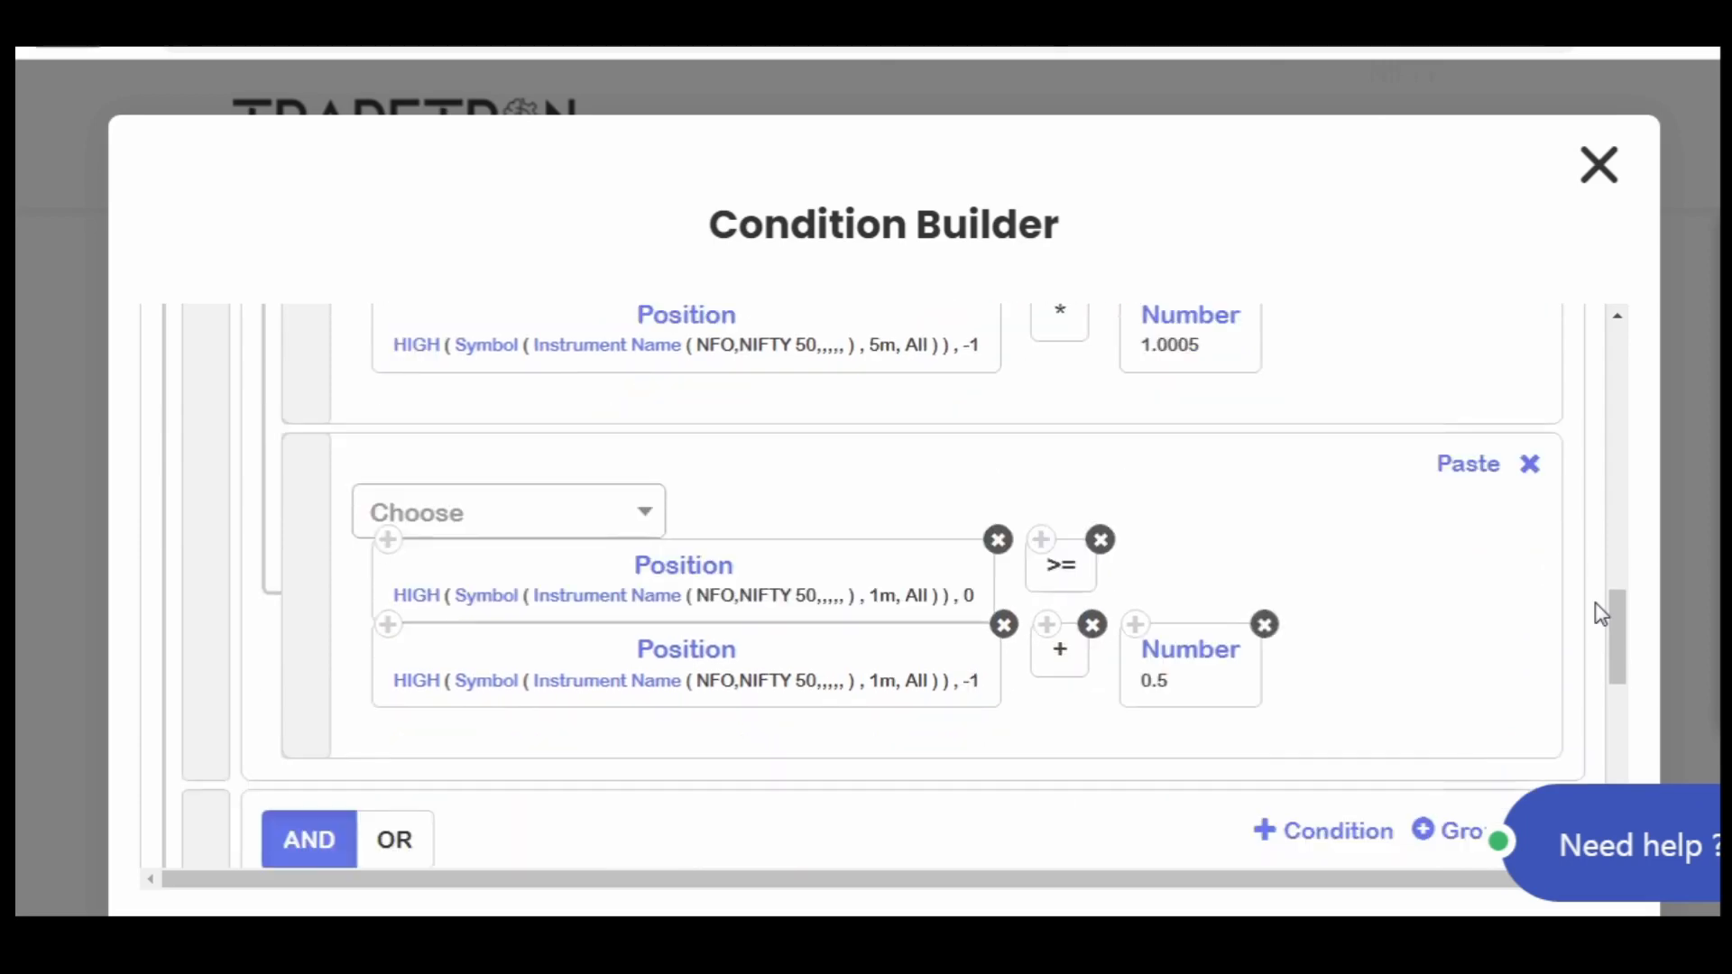
# Examine the last AND group, which pairs the time from 1515 onward with the 5-minute close above Supertrend 2, 2
pyautogui.scroll(-1, 1601, 614)
pyautogui.scroll(-1, 1601, 615)
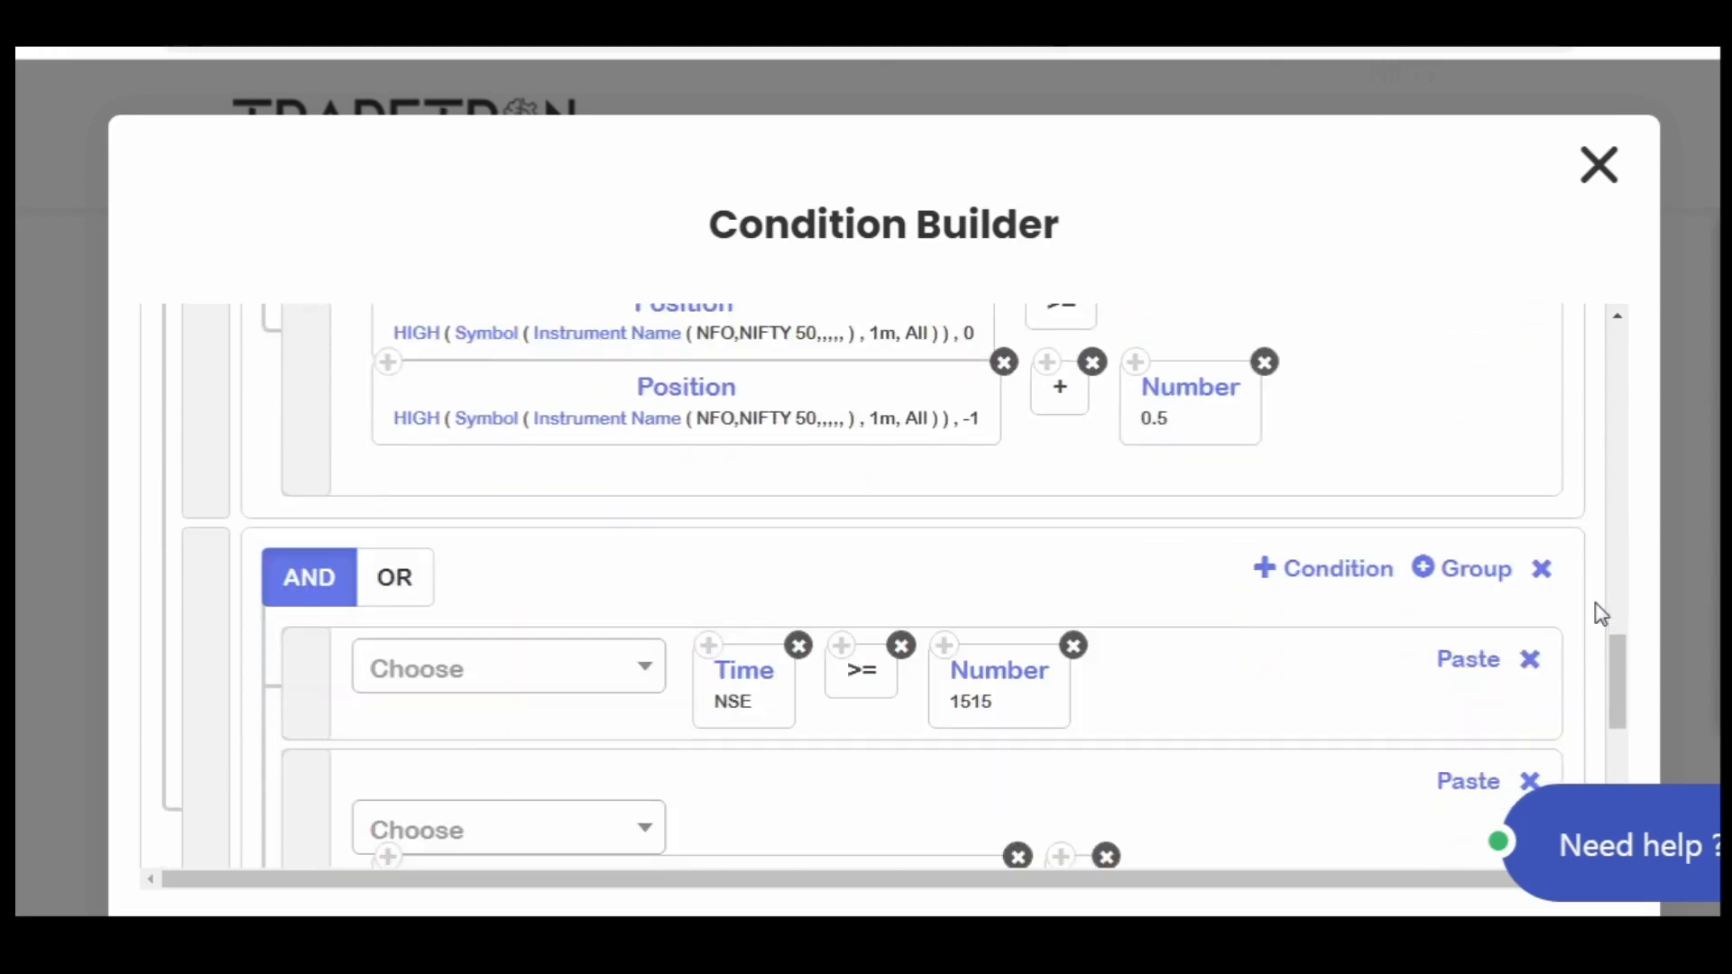
pyautogui.scroll(-1, 1601, 614)
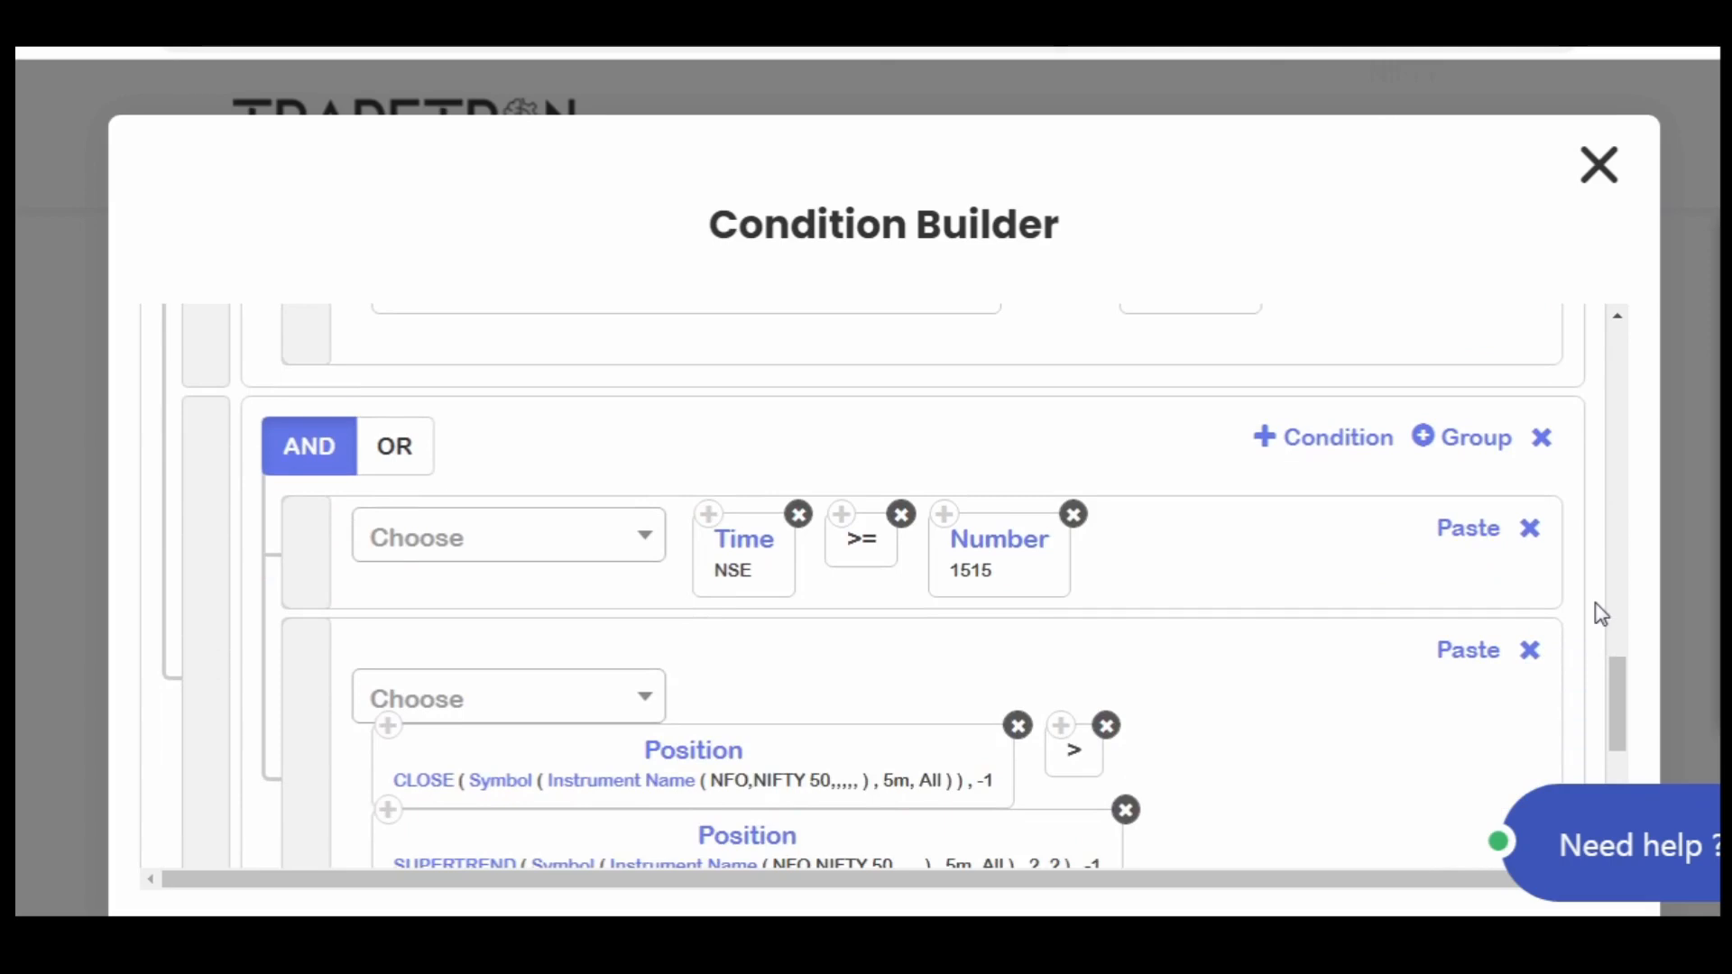
pyautogui.scroll(-1, 1601, 614)
pyautogui.scroll(-1, 1601, 614)
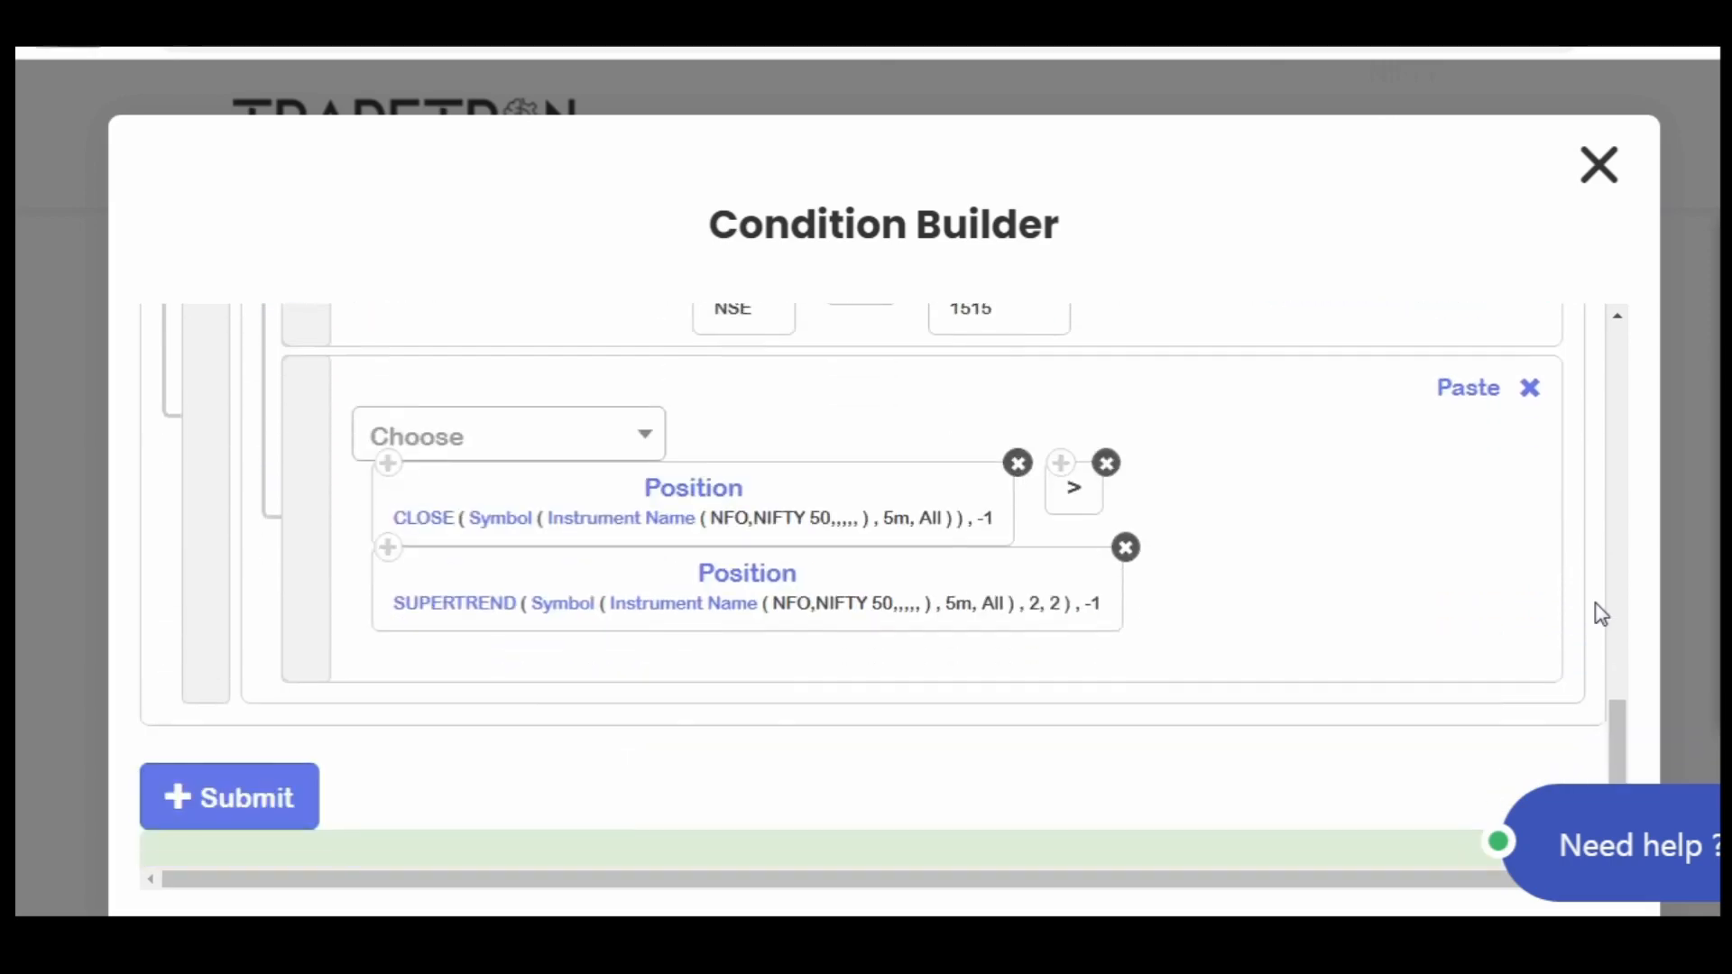
pyautogui.scroll(-1, 1601, 614)
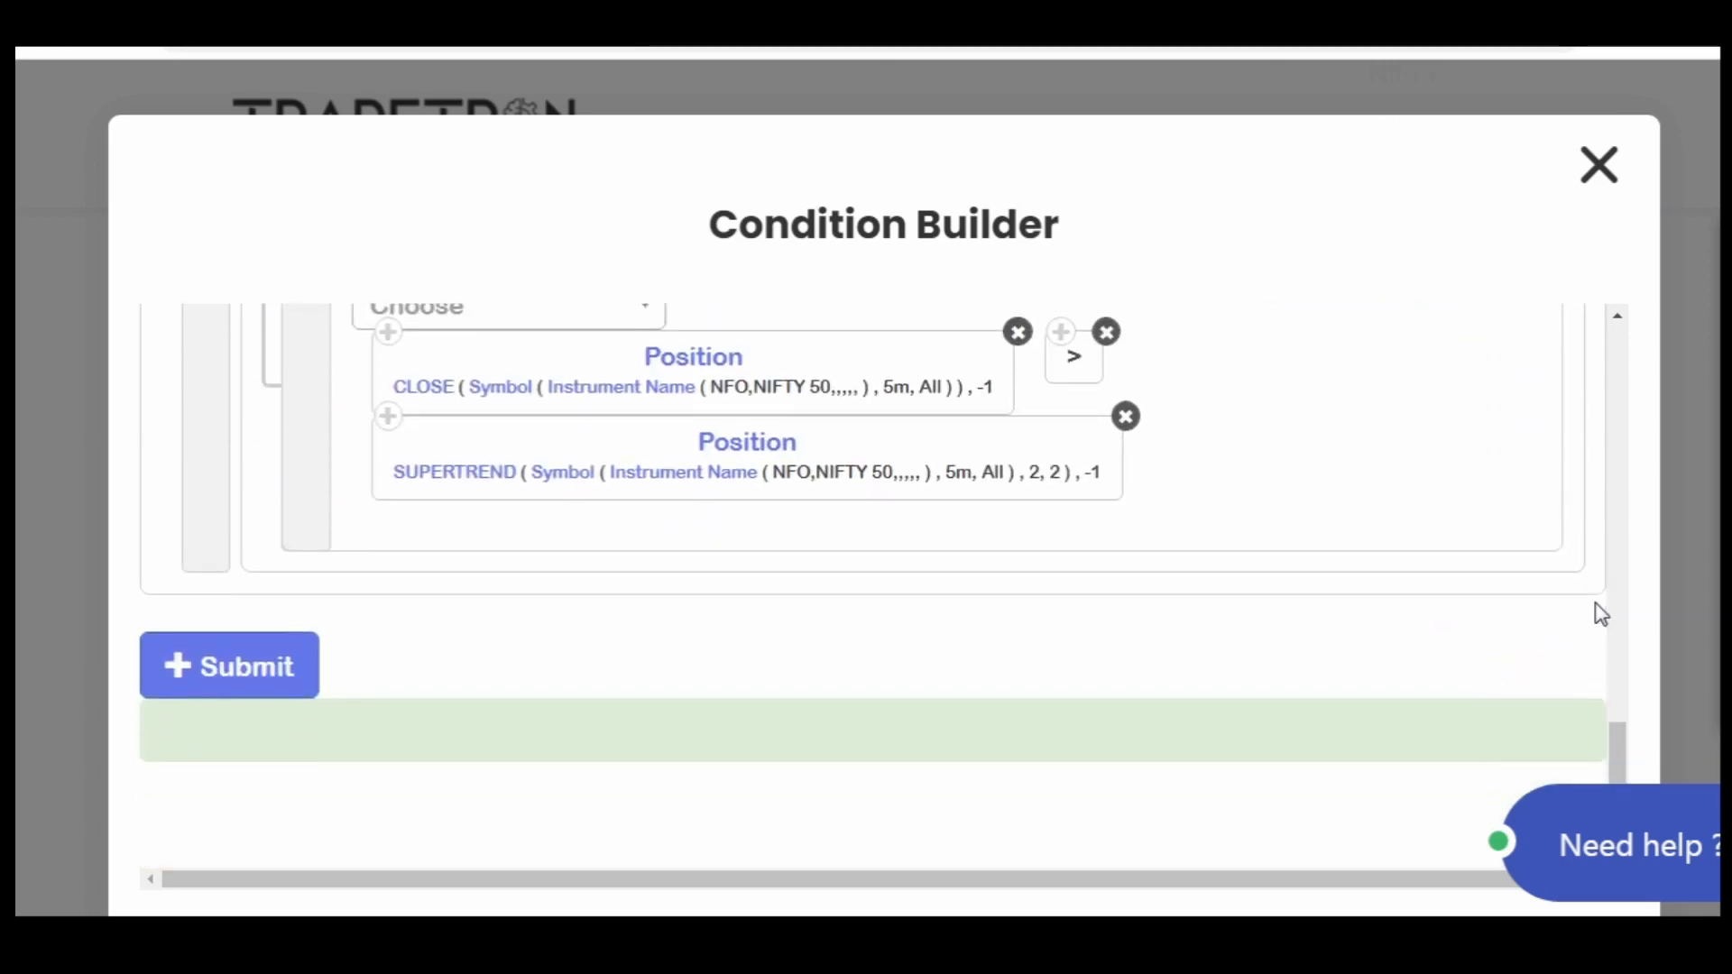
# Reread the Repair Once (S 1 R2) condition groups from the last one back up to the LTP rule
pyautogui.scroll(2, 1601, 614)
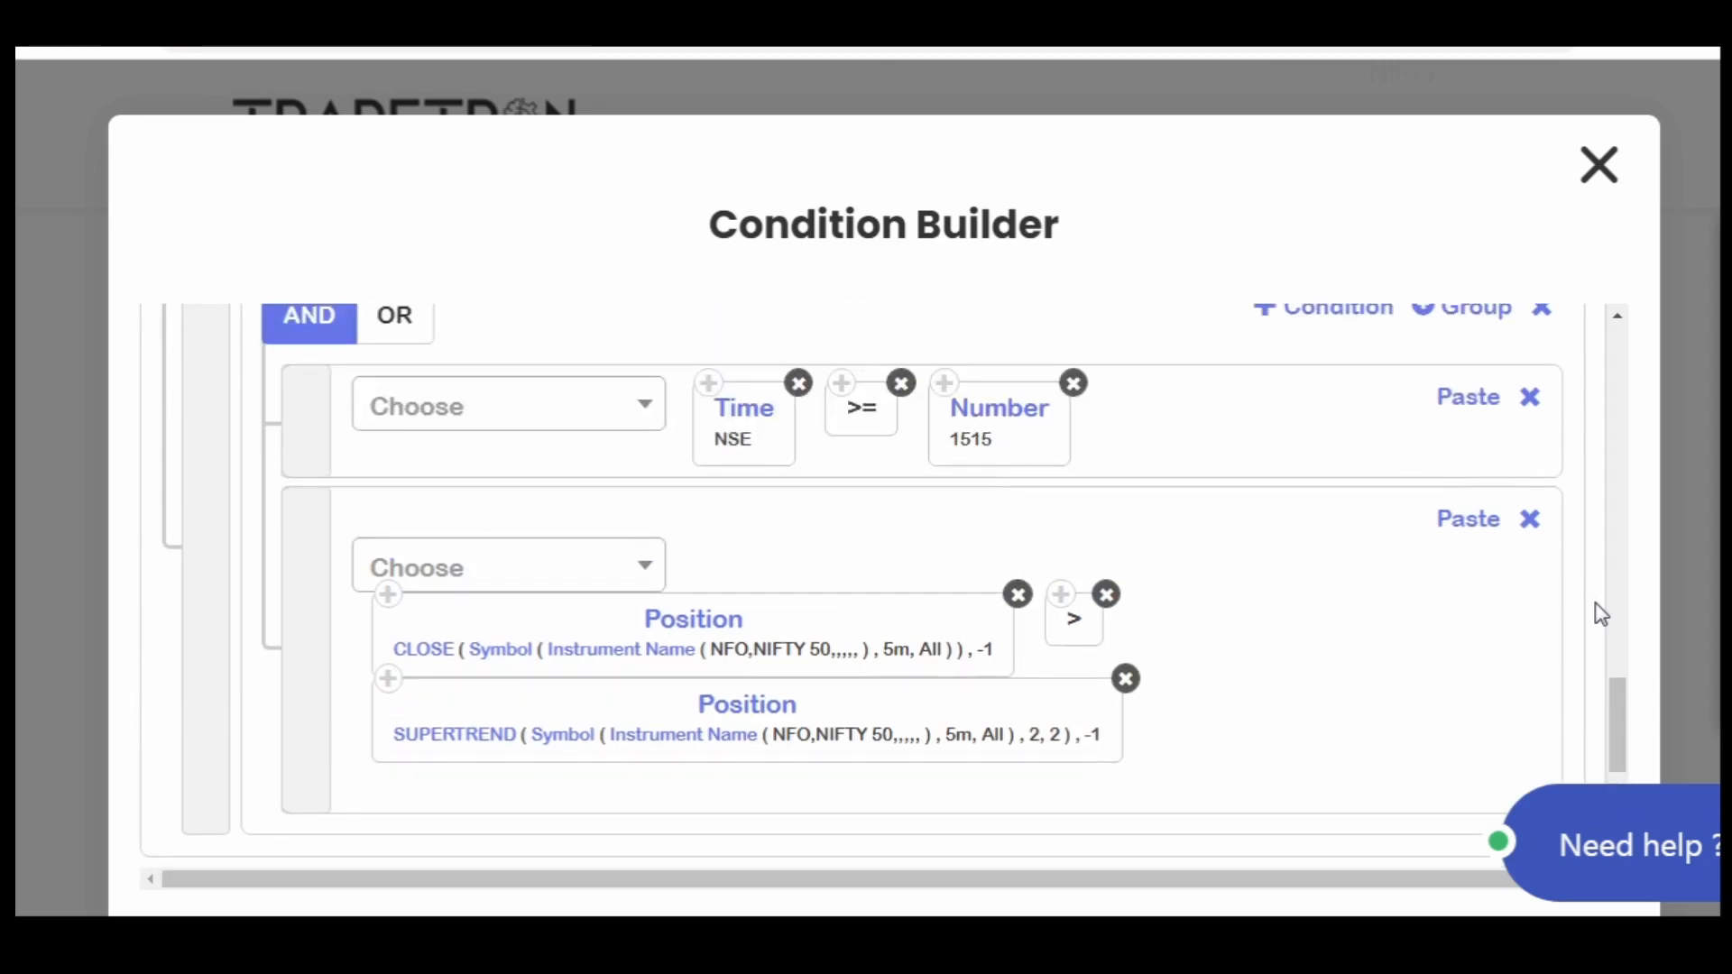
pyautogui.scroll(1, 1601, 614)
pyautogui.scroll(1, 1602, 614)
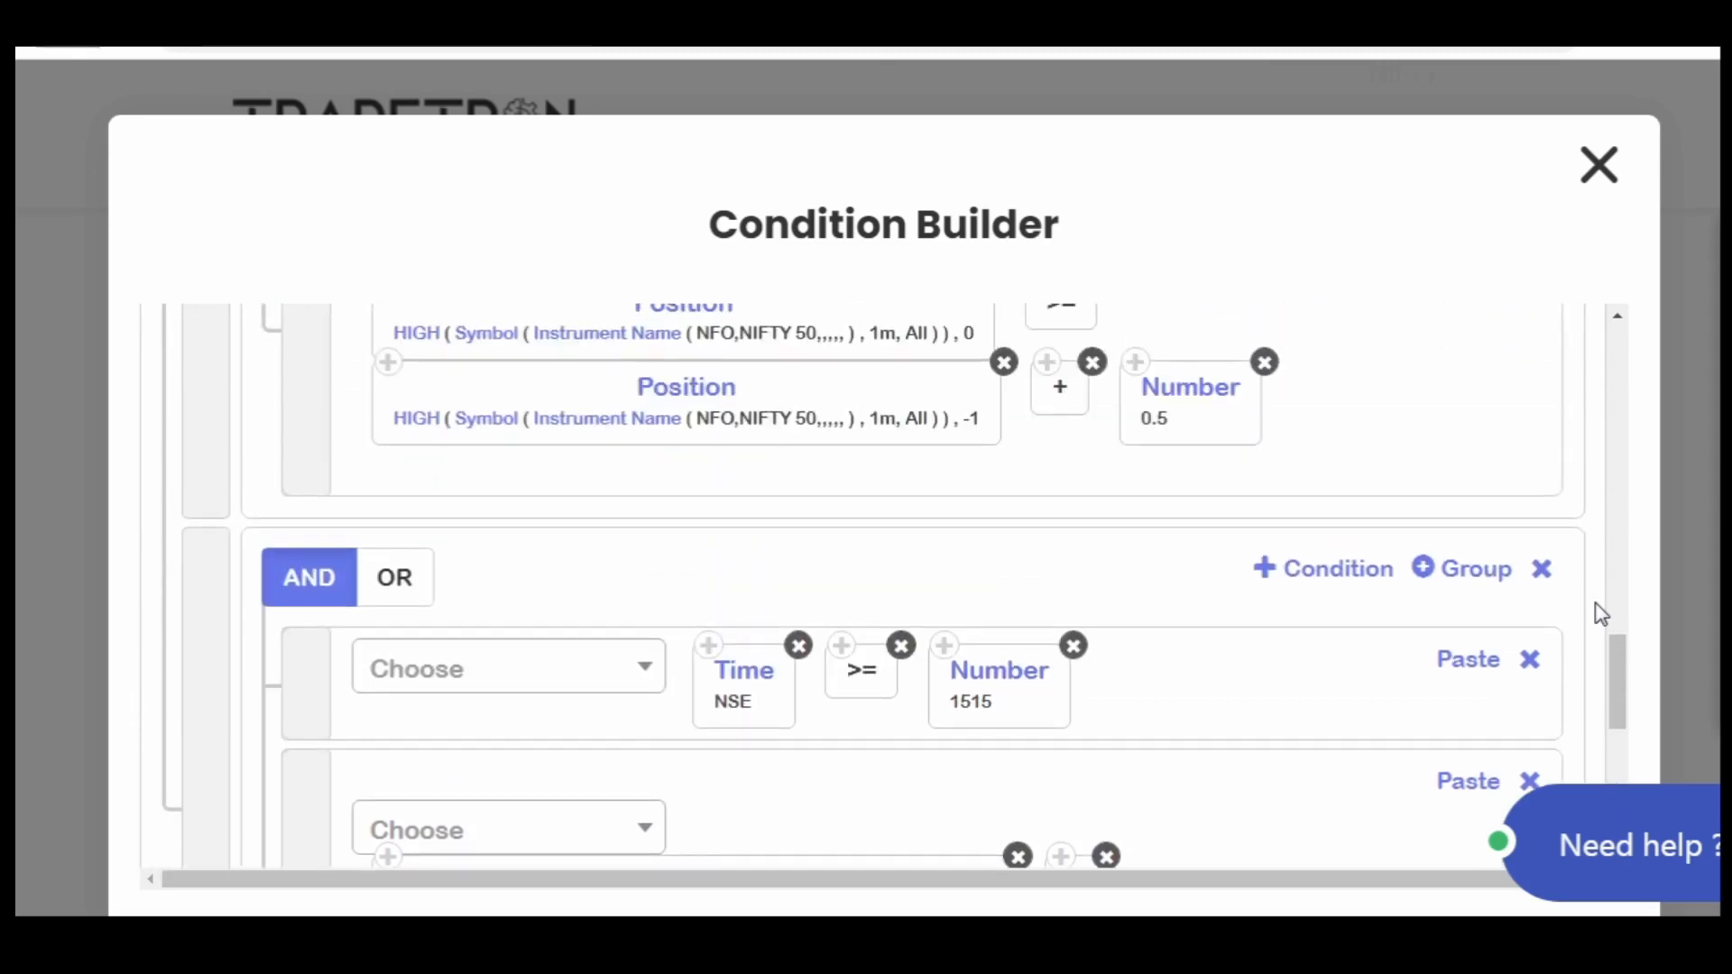
pyautogui.scroll(1, 1601, 615)
pyautogui.scroll(3, 1602, 614)
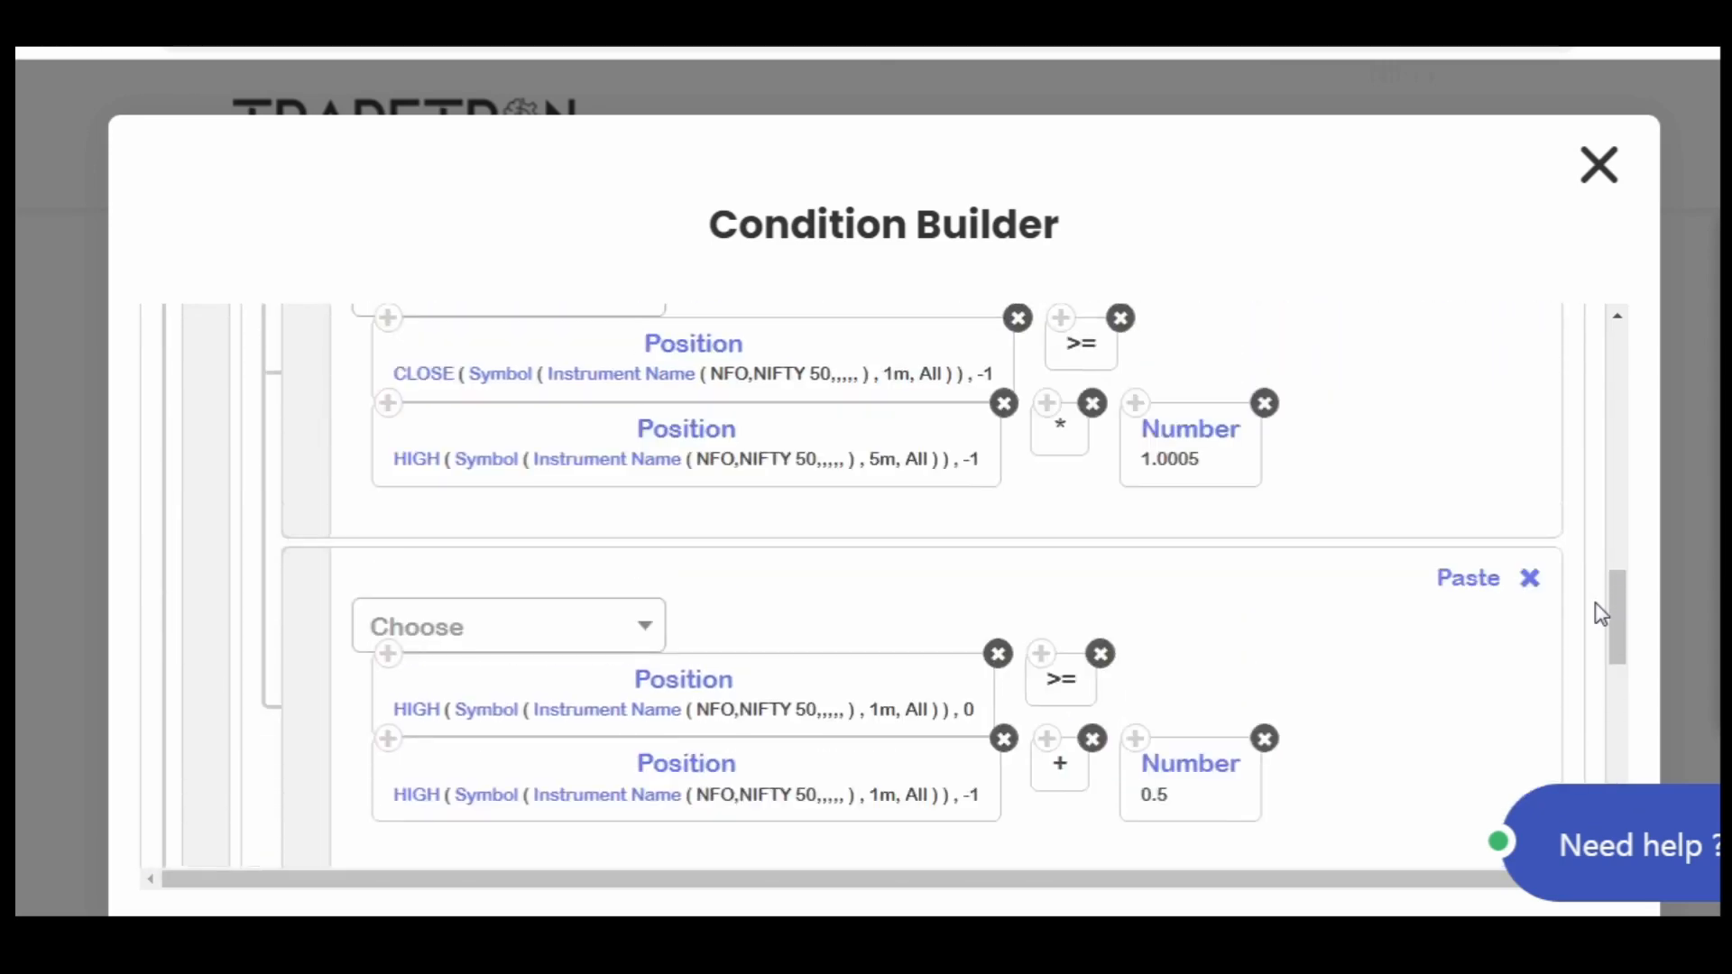
pyautogui.scroll(2, 1601, 614)
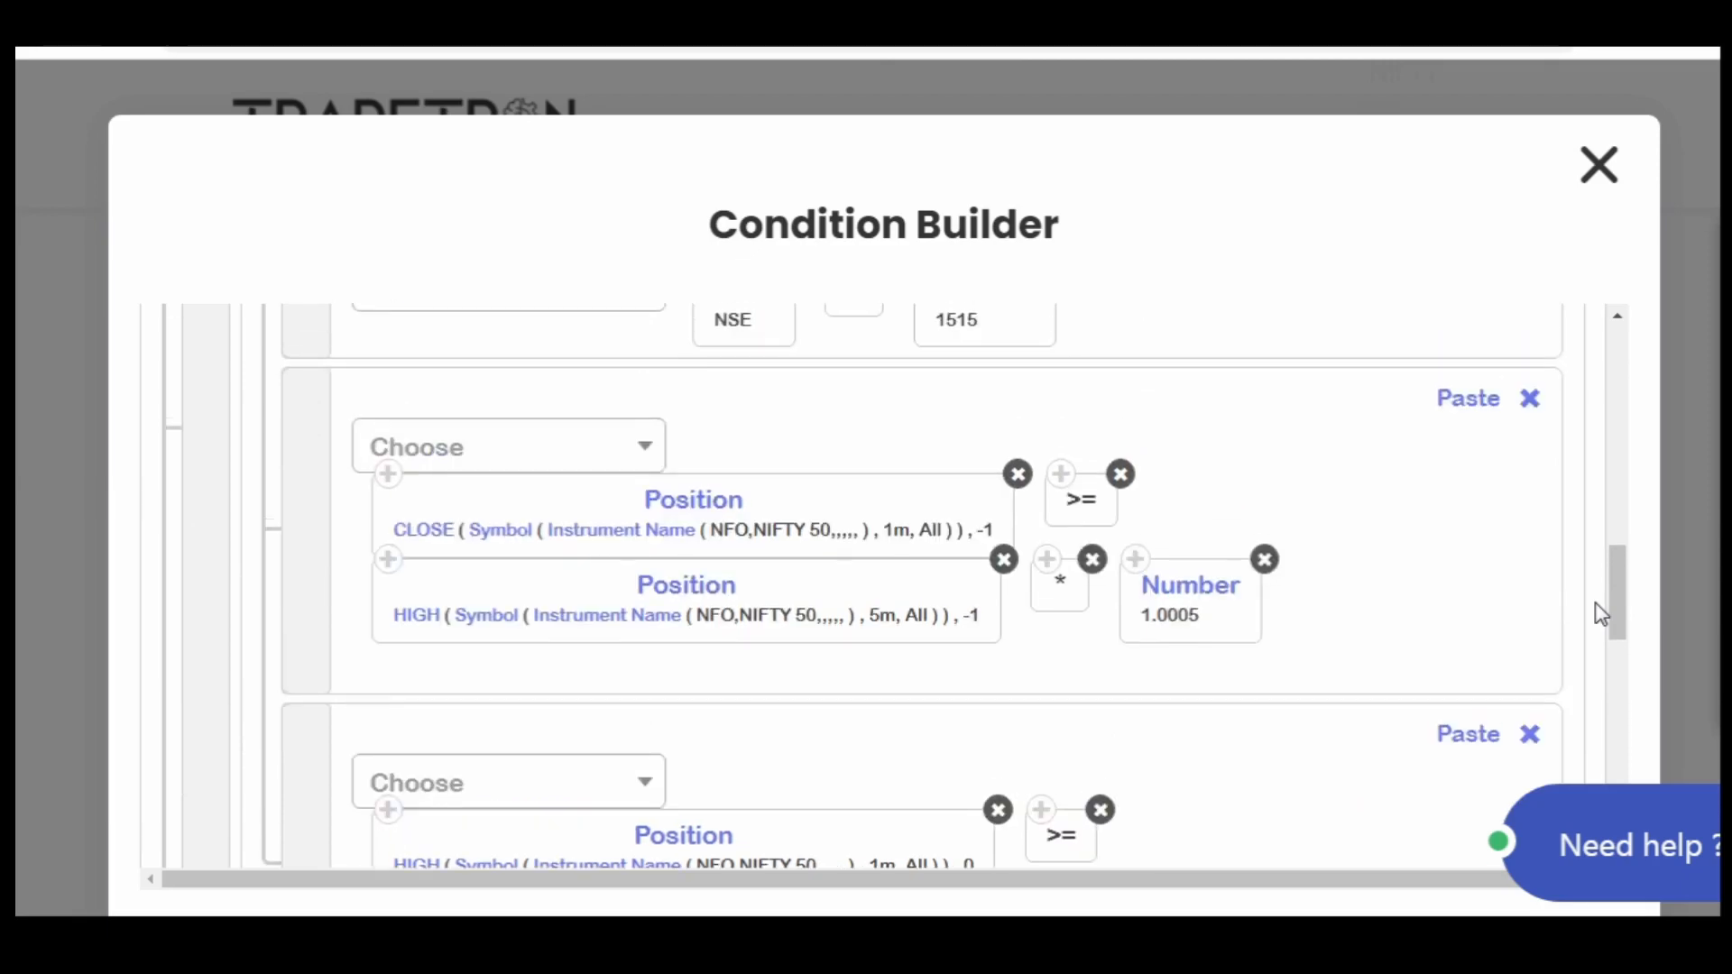
pyautogui.scroll(1, 1601, 615)
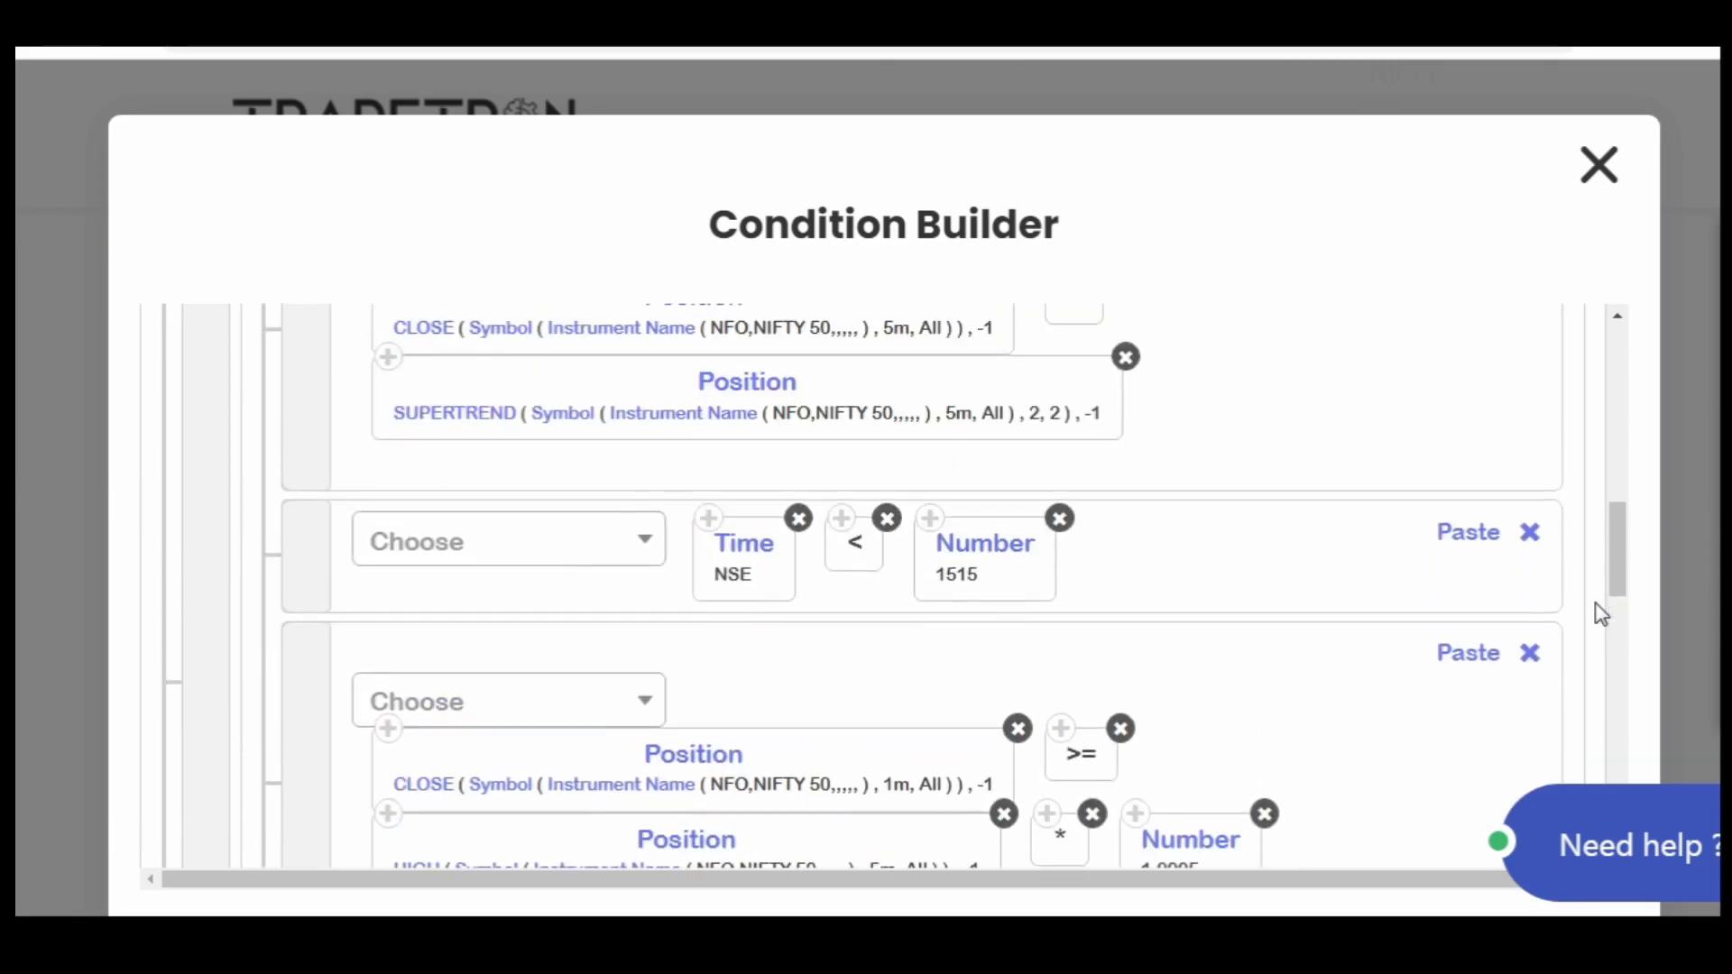
pyautogui.scroll(2, 1601, 615)
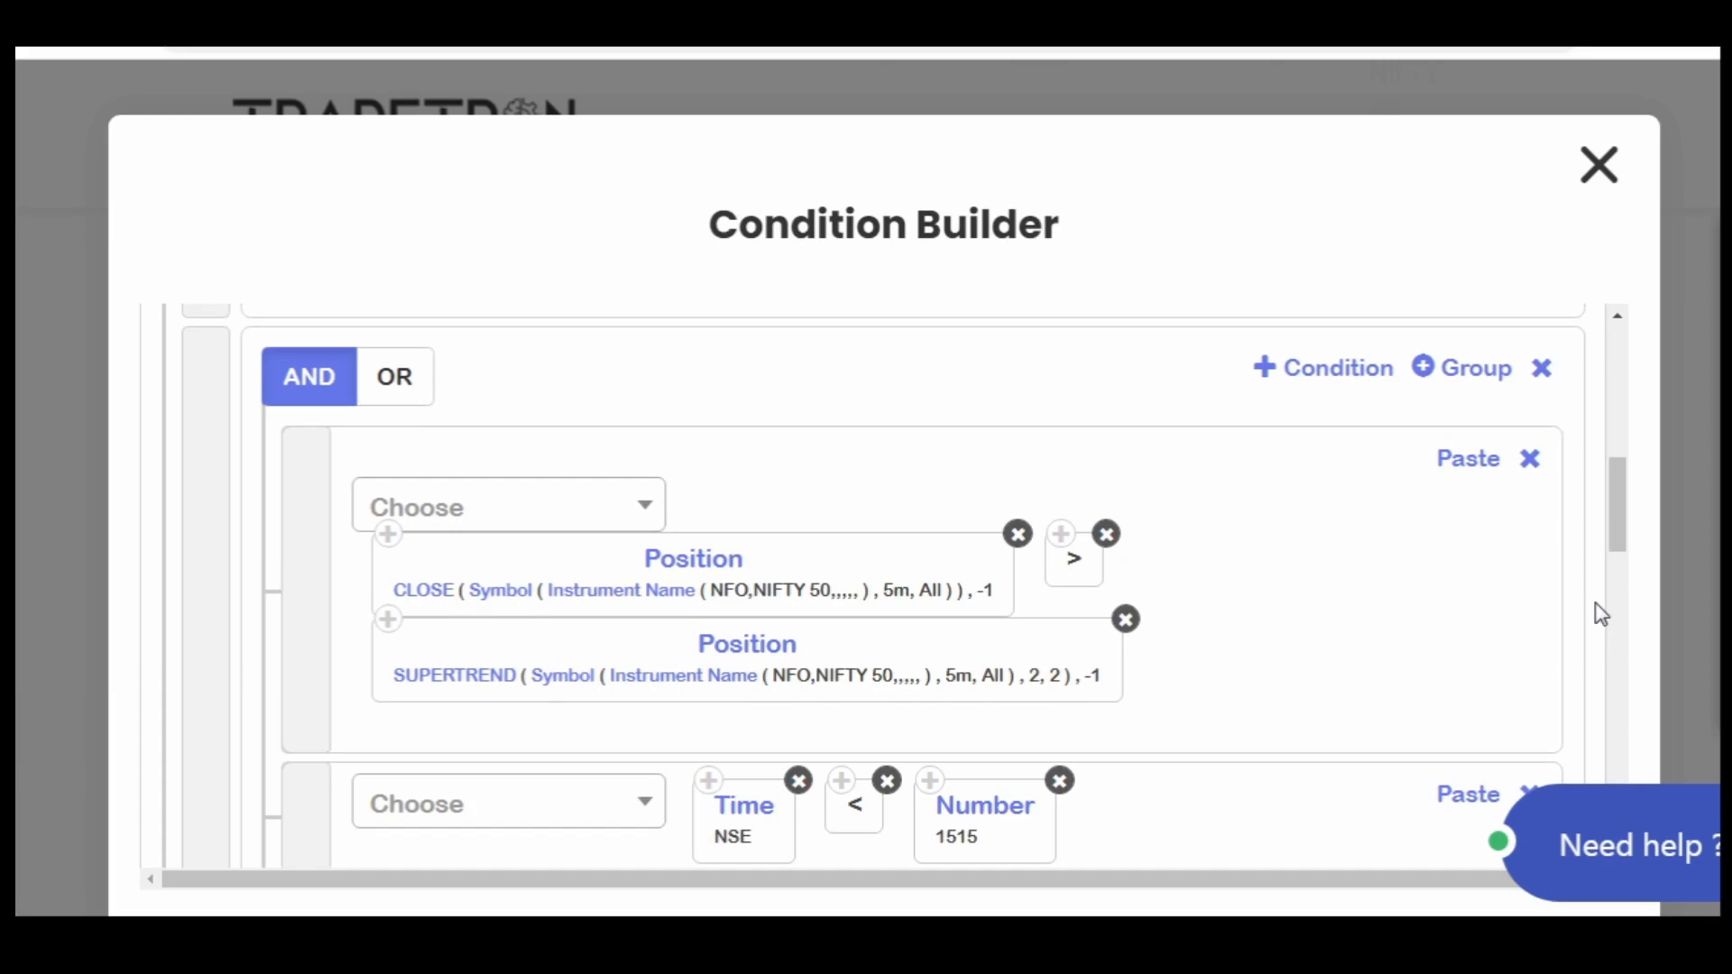
pyautogui.scroll(1, 1602, 615)
pyautogui.scroll(1, 1601, 614)
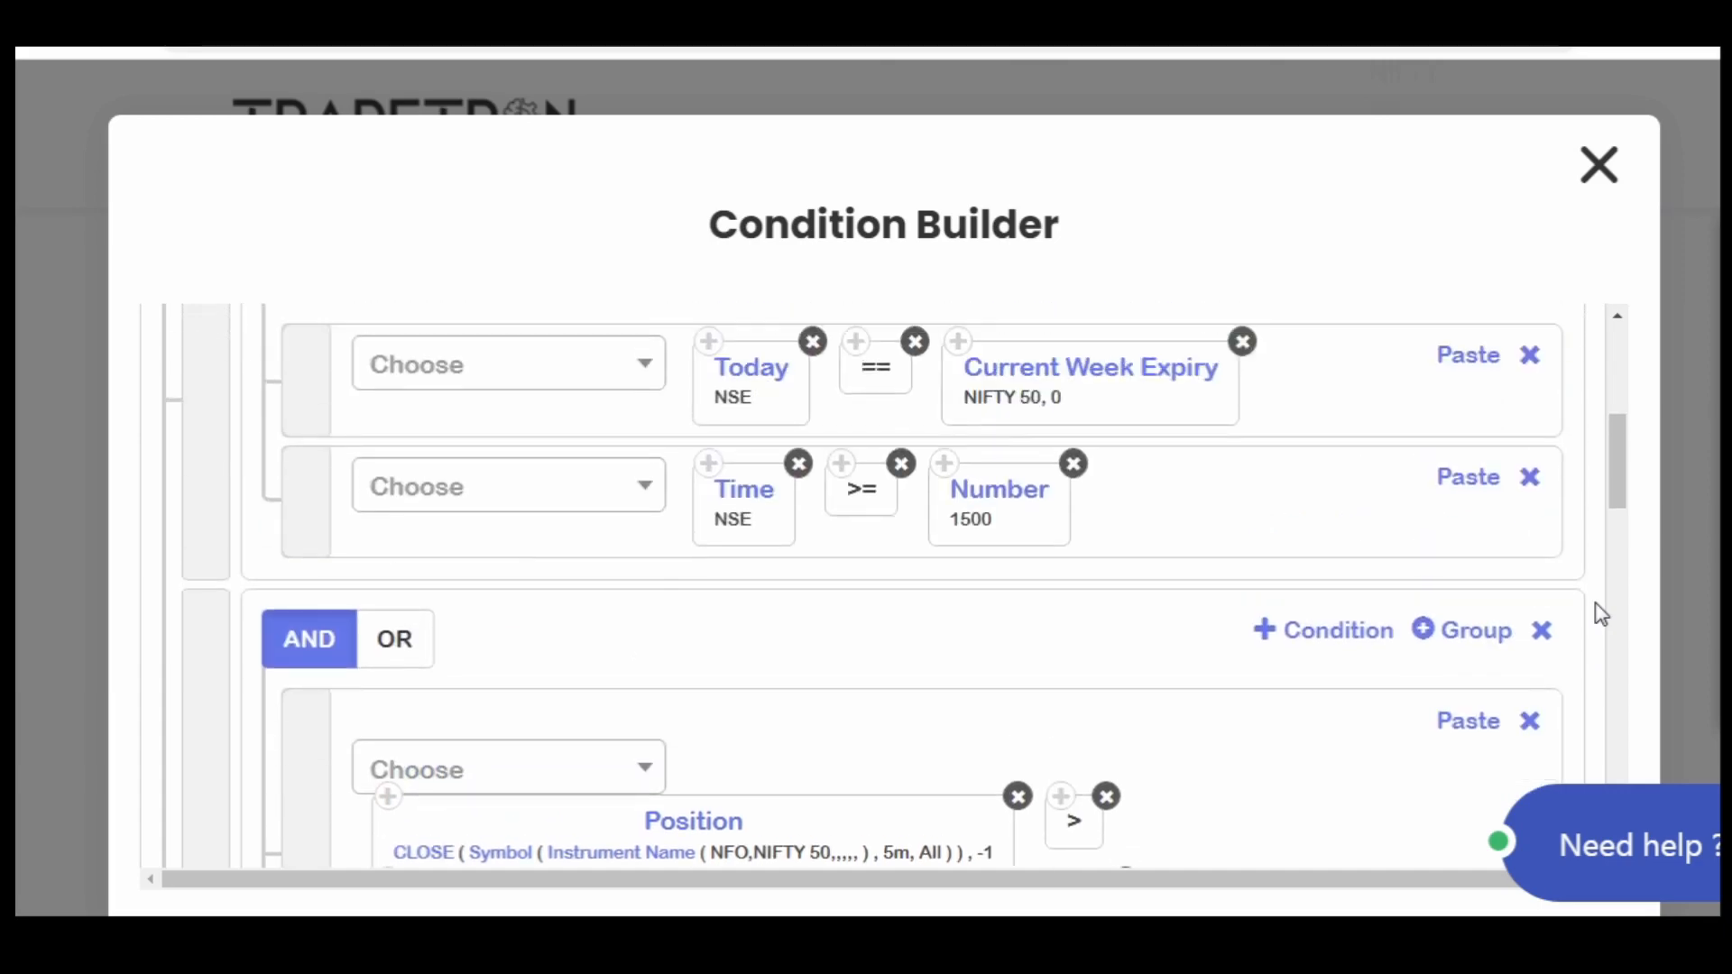
pyautogui.scroll(1, 1601, 615)
pyautogui.scroll(1, 1602, 614)
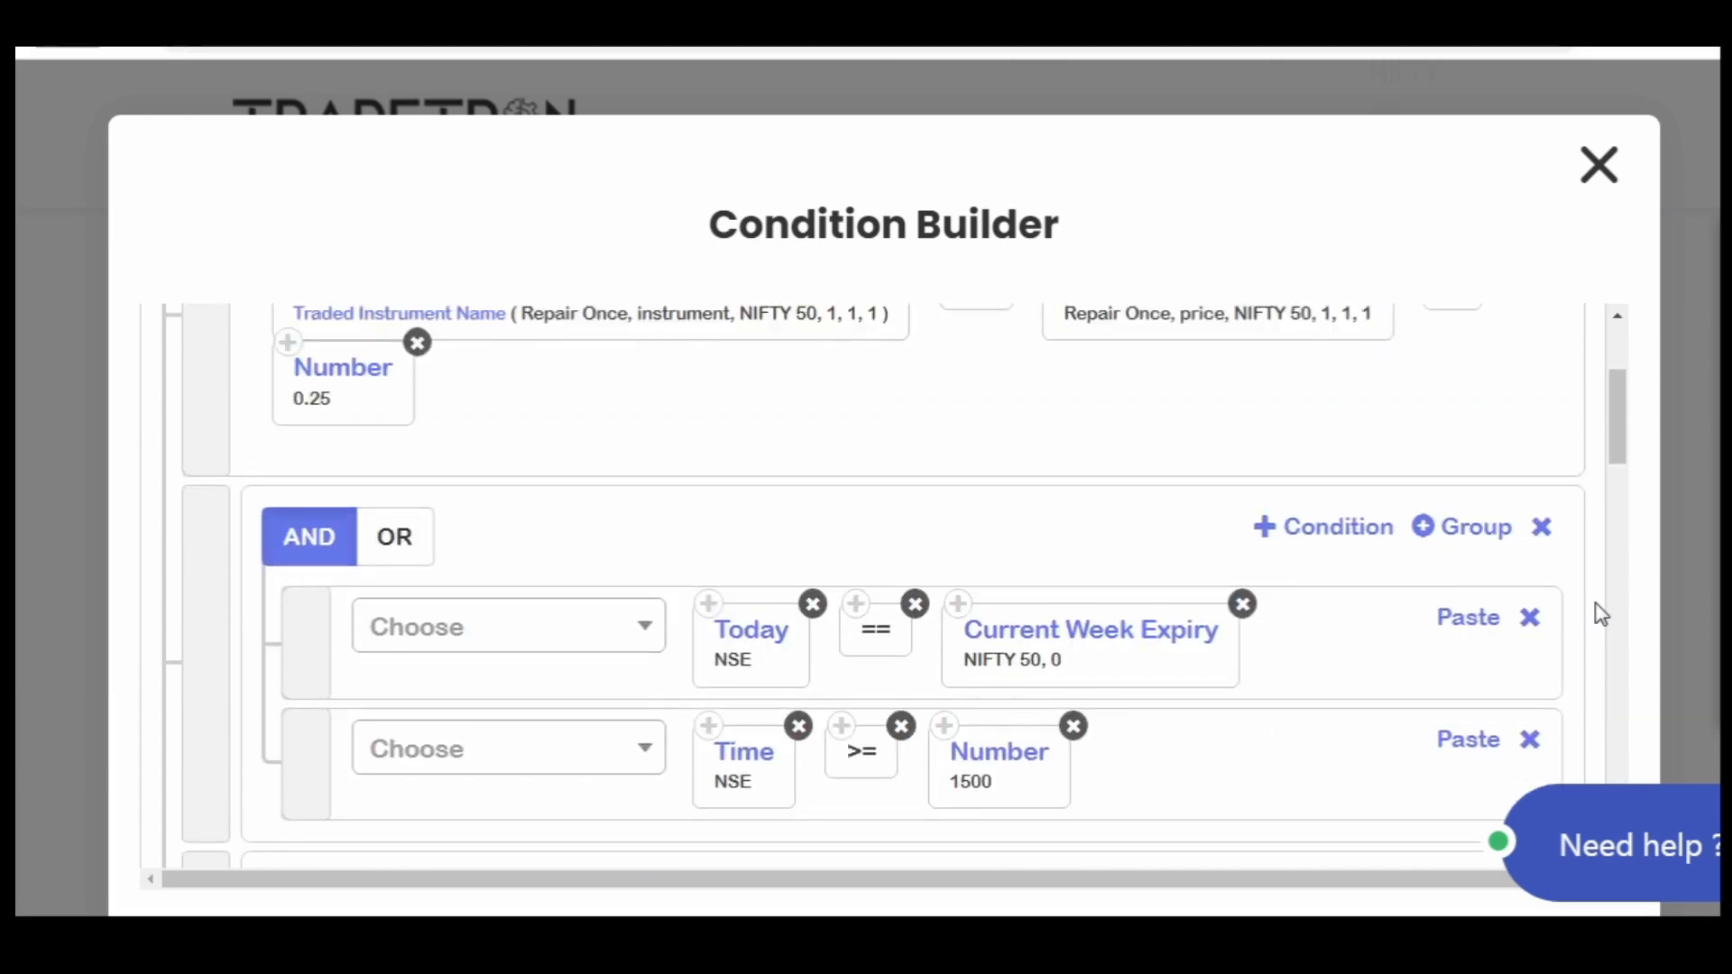
pyautogui.scroll(2, 1602, 615)
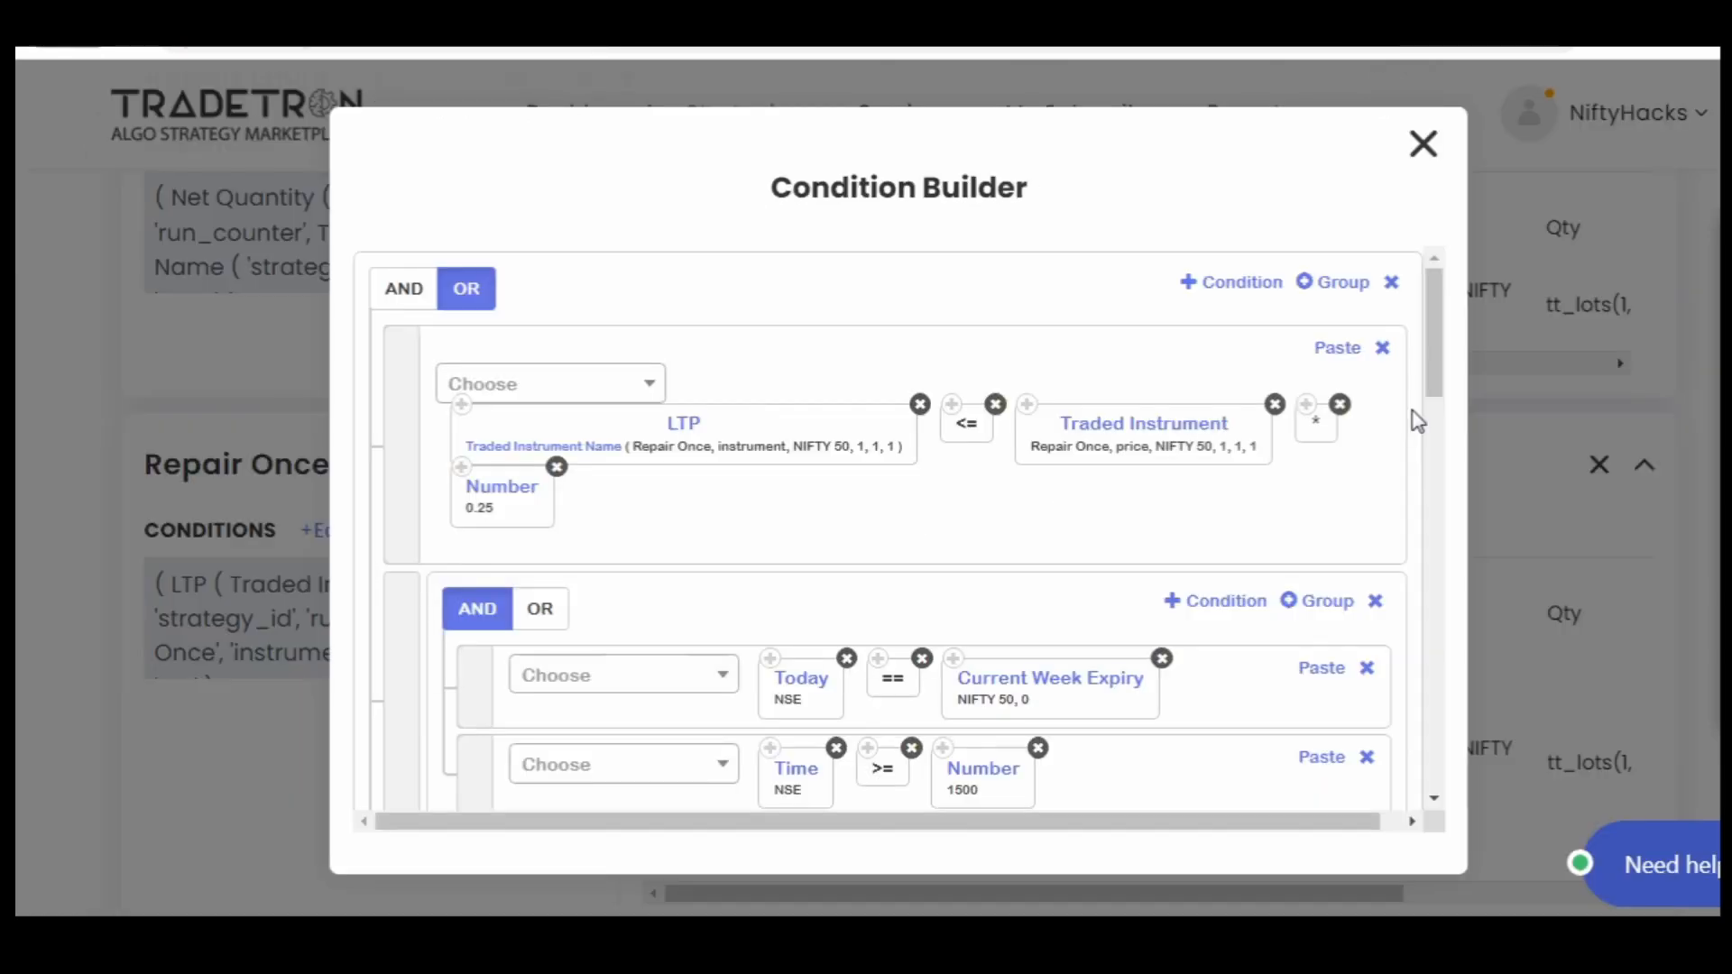
# Review the complete Repair Once (S 1 R2) condition set once more and close it without submitting
pyautogui.scroll(-5, 1418, 421)
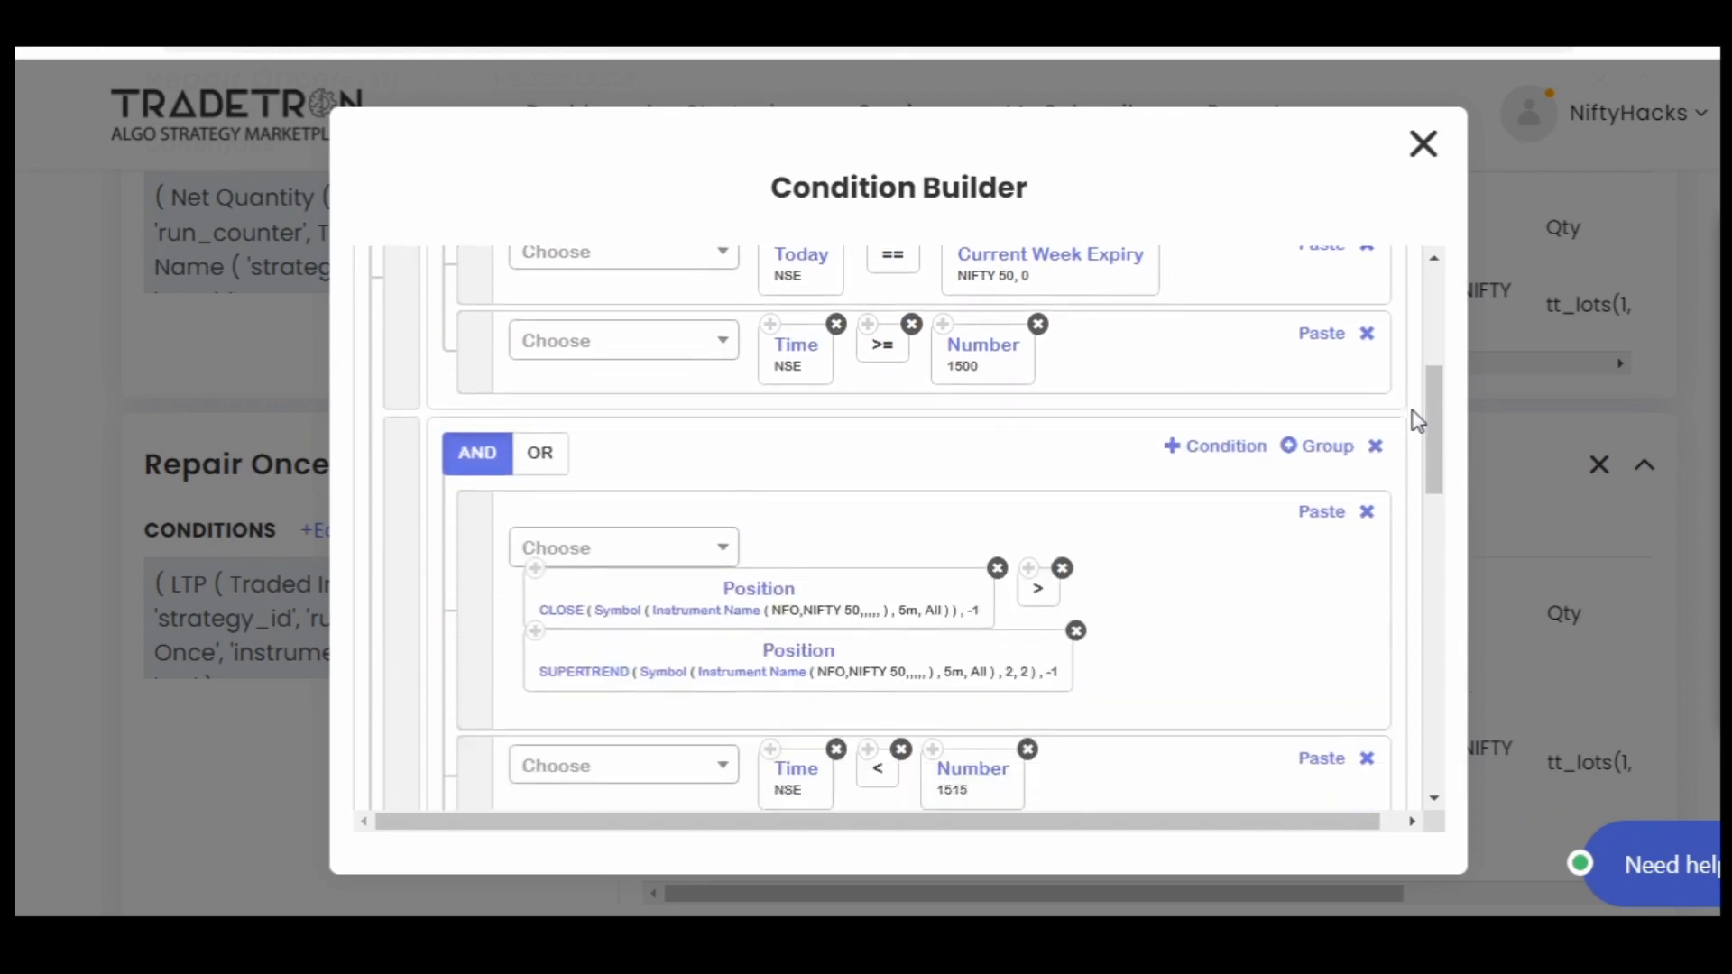
pyautogui.scroll(-6, 1418, 420)
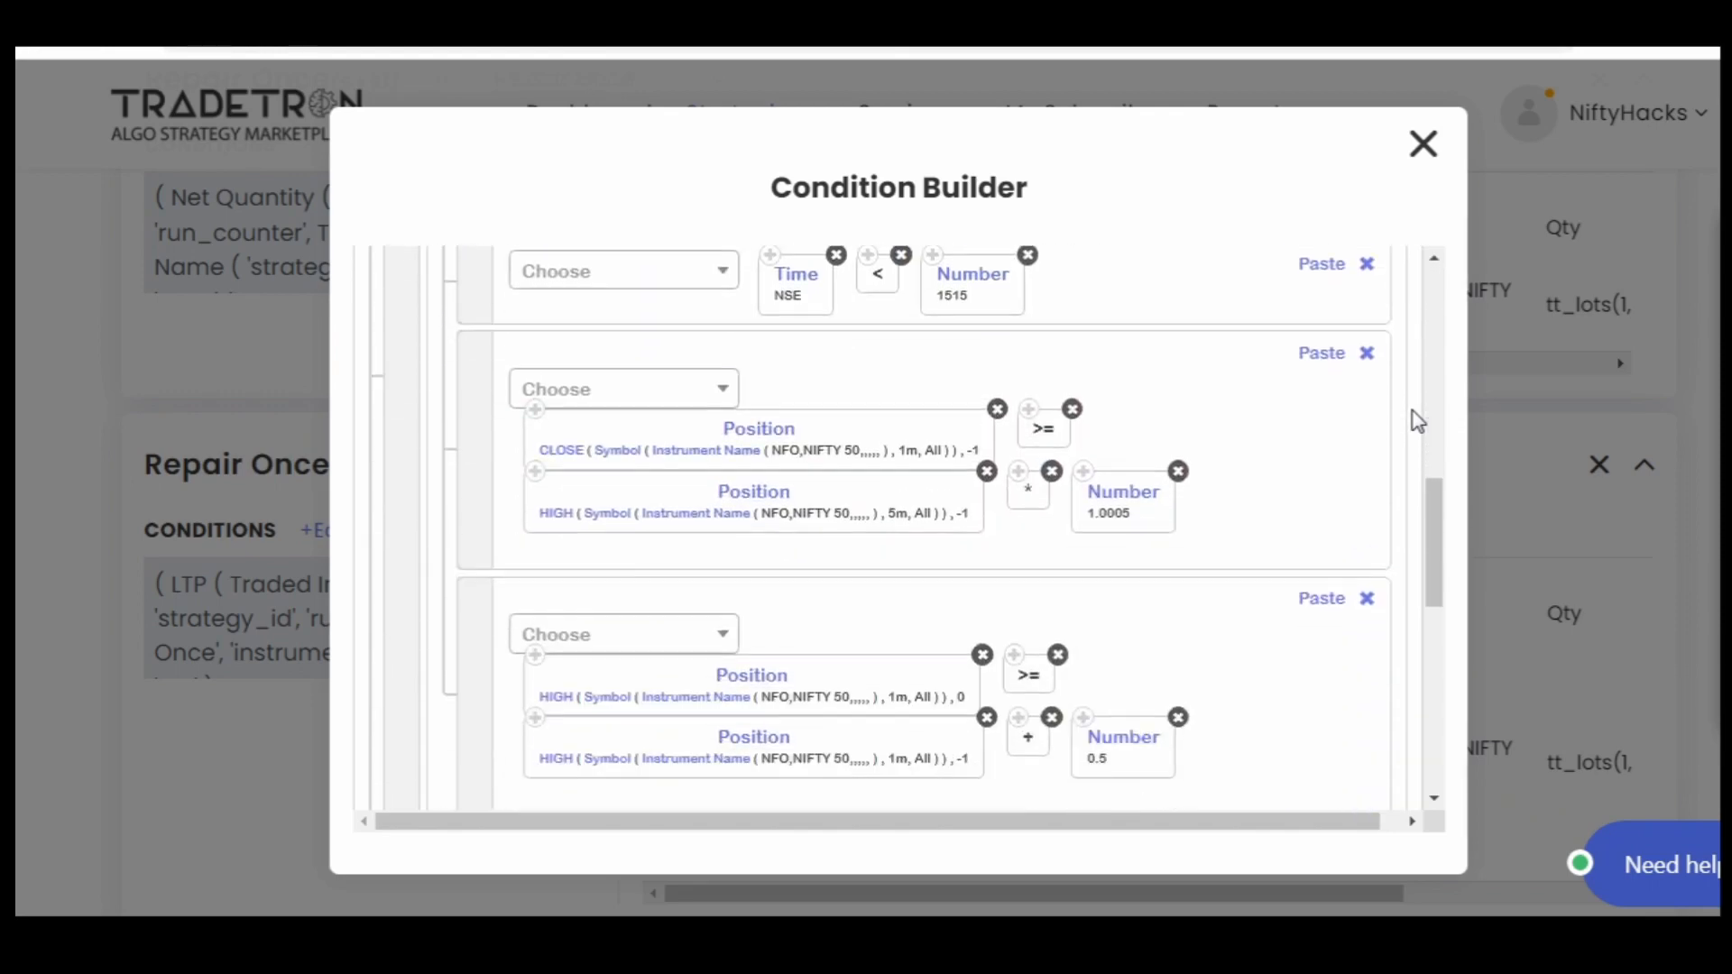
pyautogui.scroll(-6, 1418, 420)
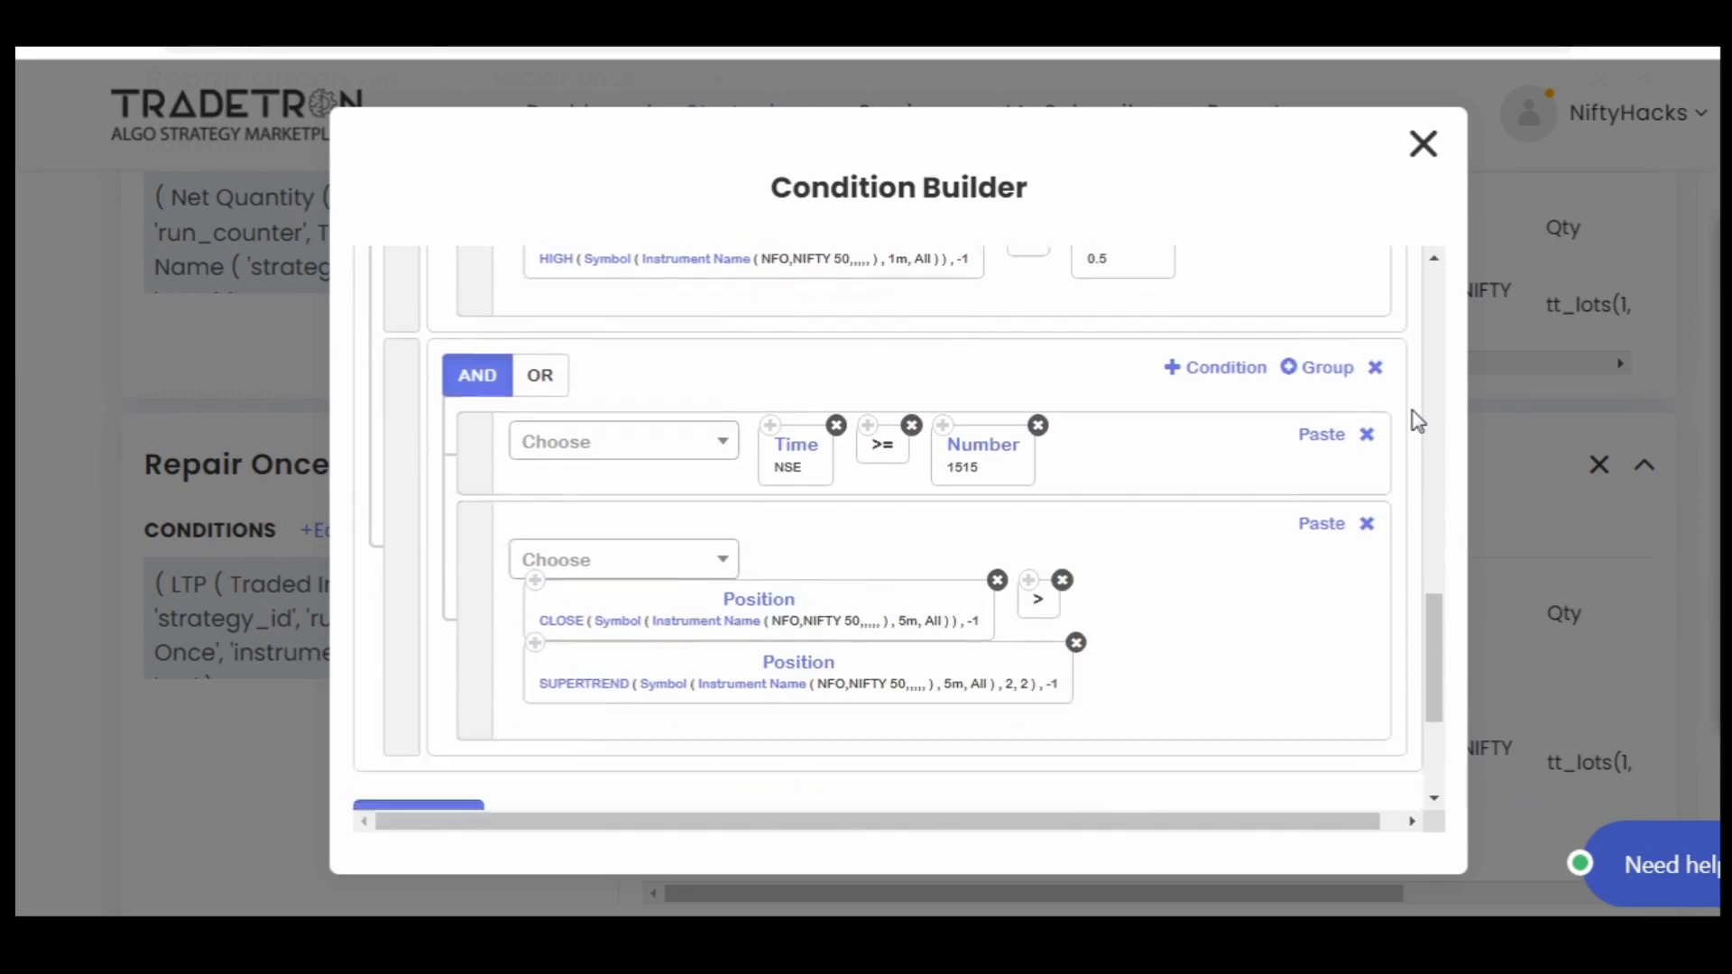
pyautogui.scroll(-2, 1419, 421)
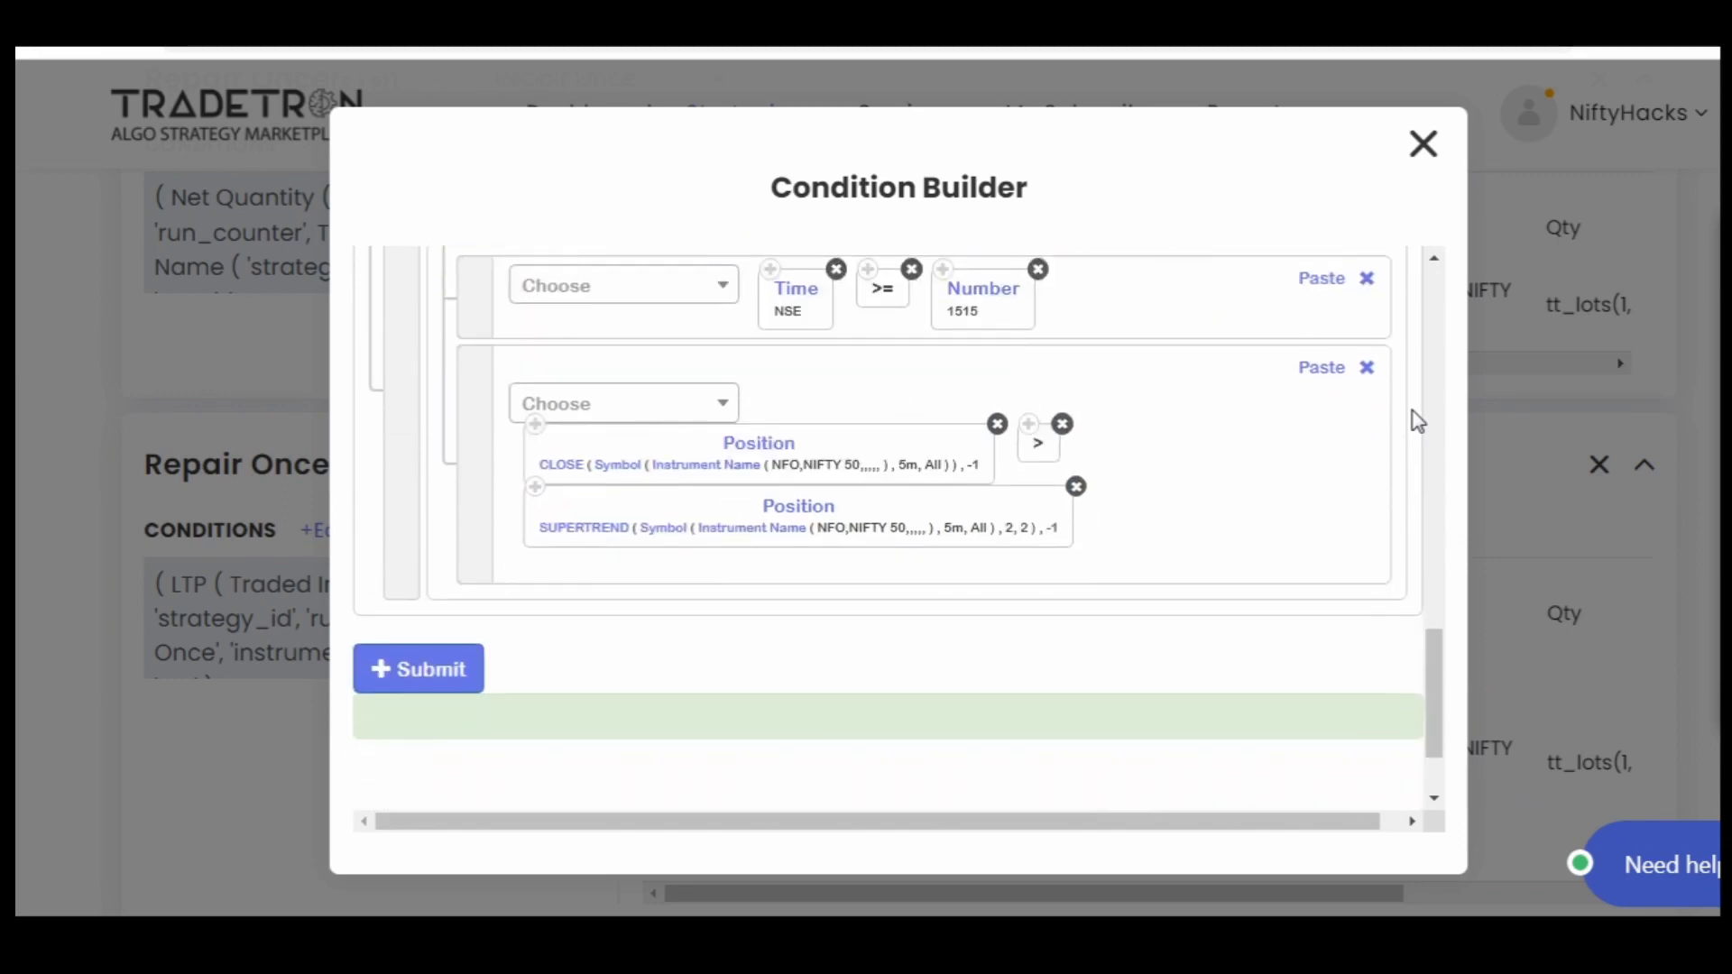
pyautogui.scroll(15, 1418, 420)
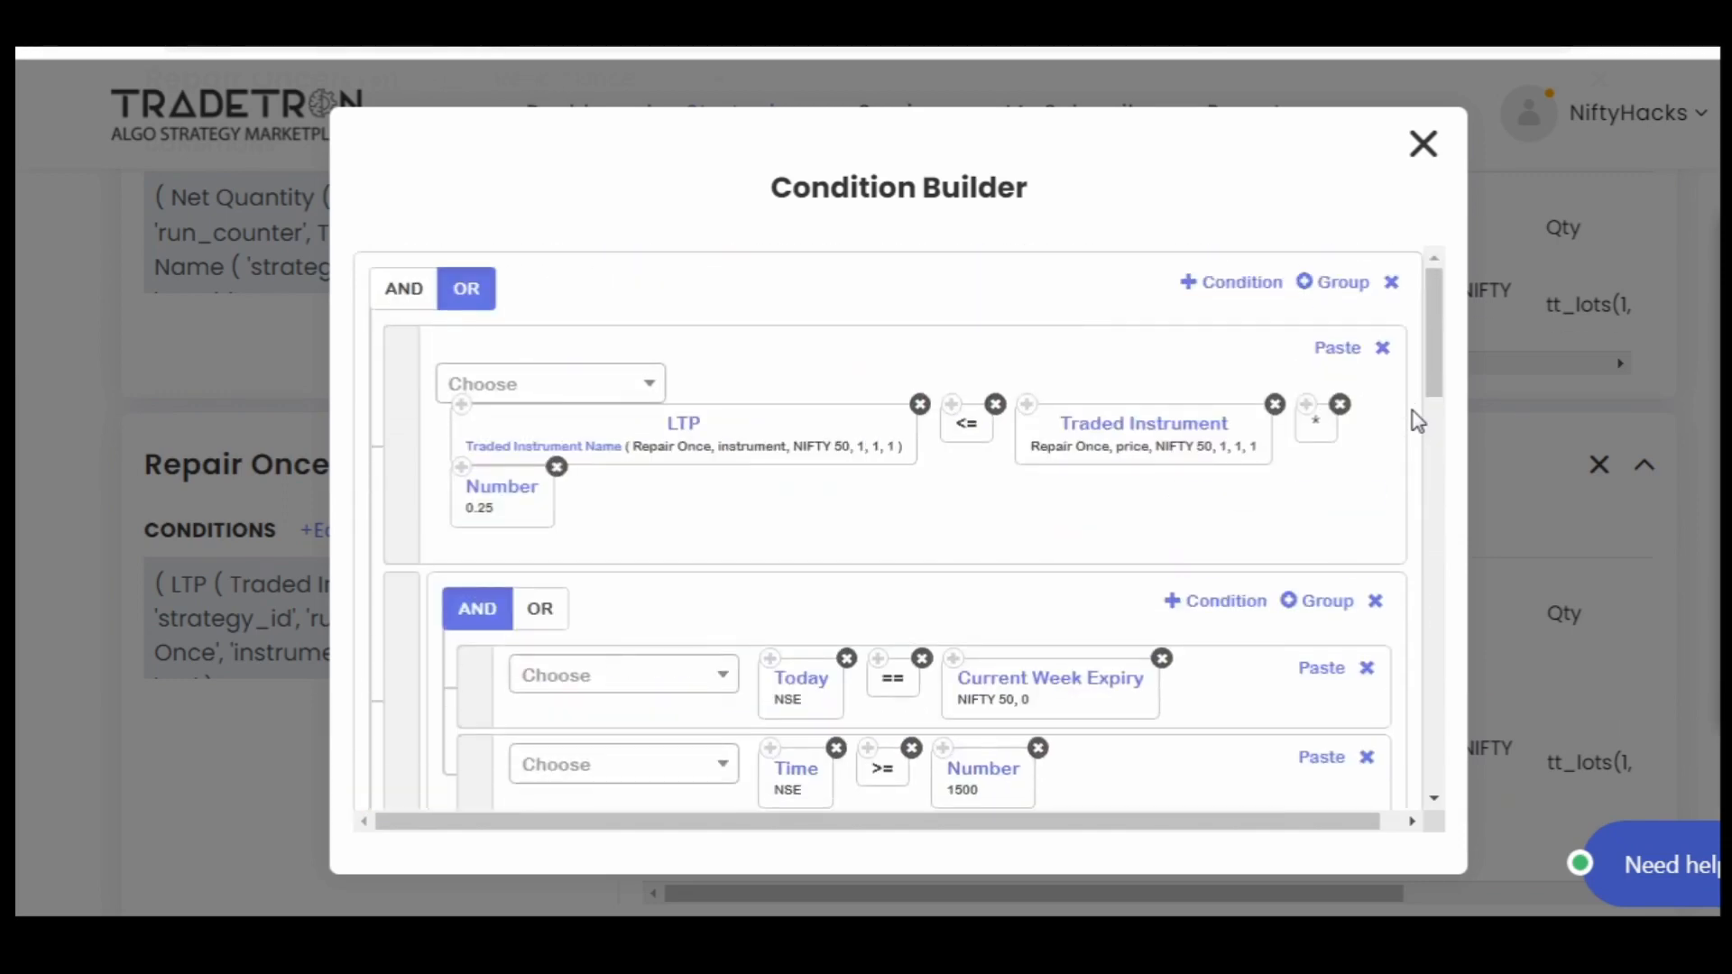
pyautogui.click(1422, 146)
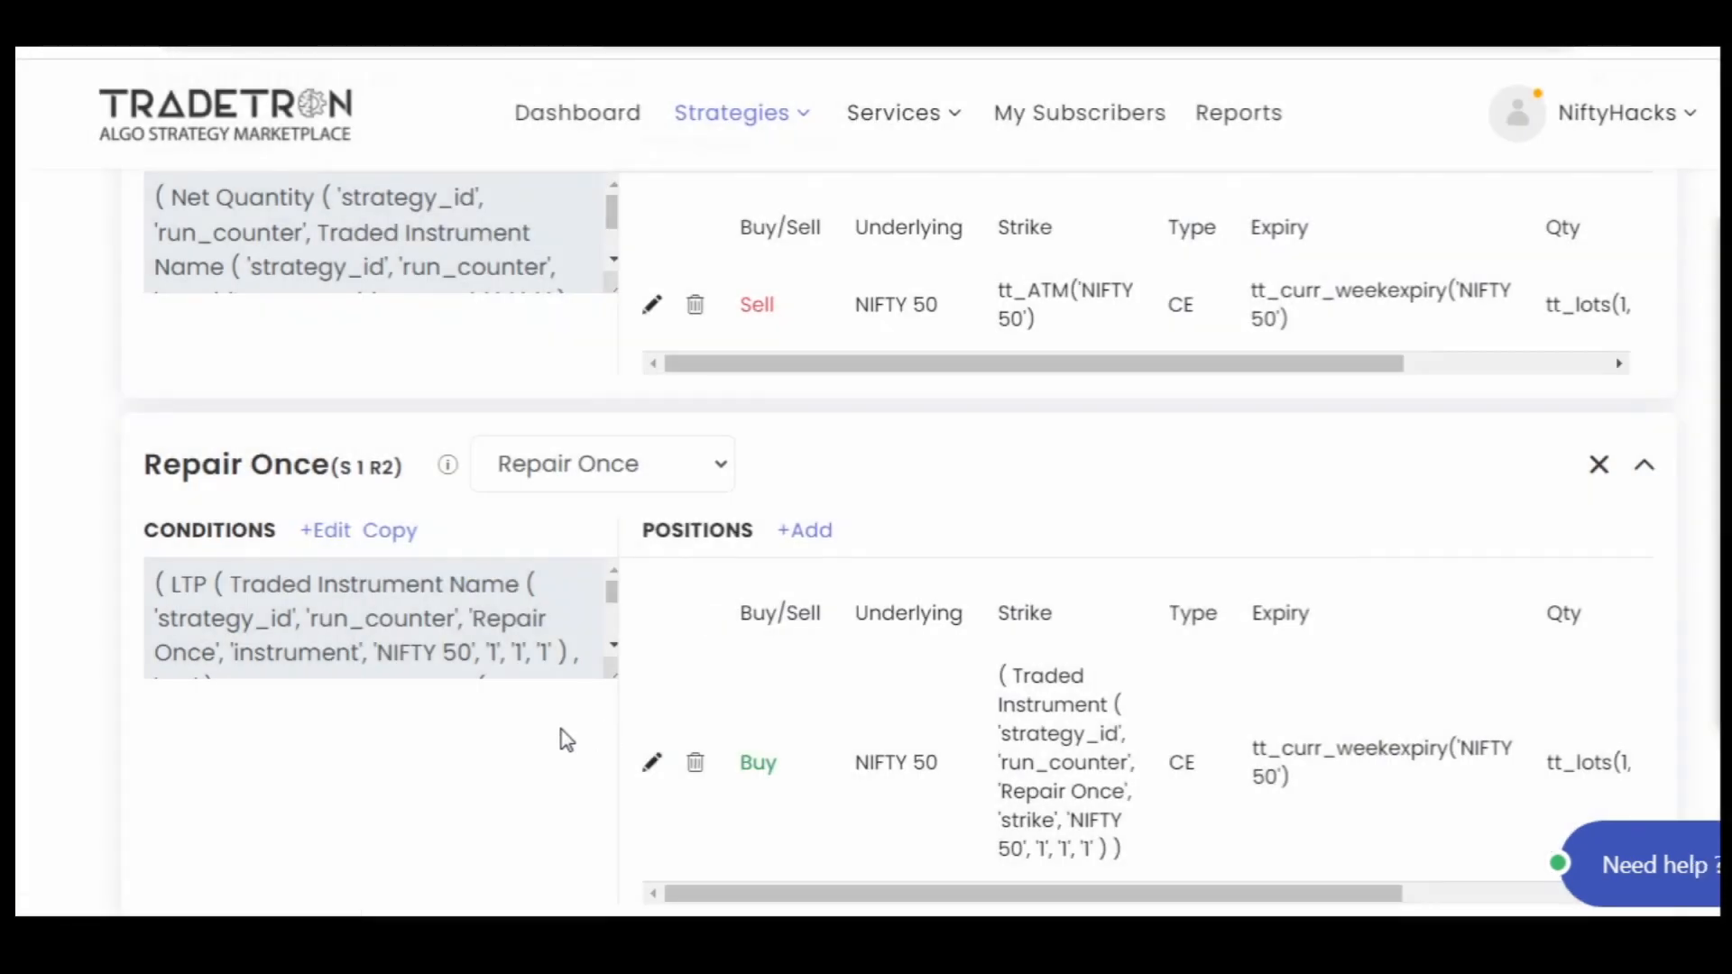
# Inspect the strike formula of the Repair Once (S 1 R2) Buy call position and close the position without updating it
pyautogui.scroll(-1, 564, 738)
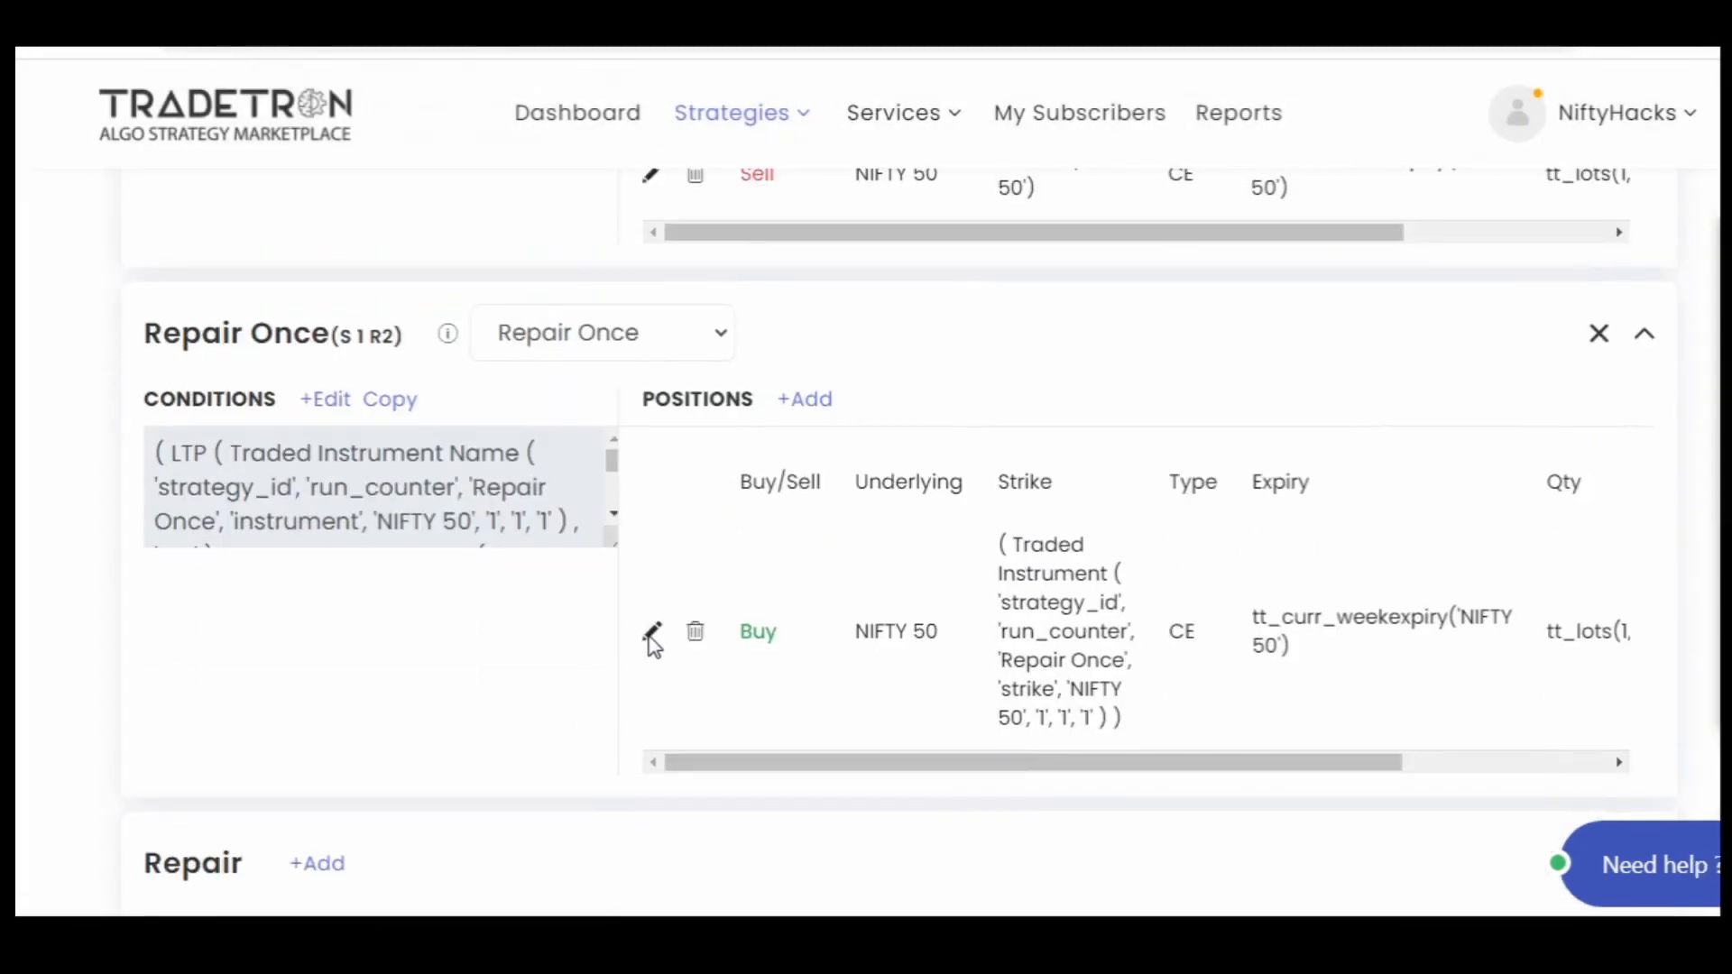
pyautogui.click(652, 634)
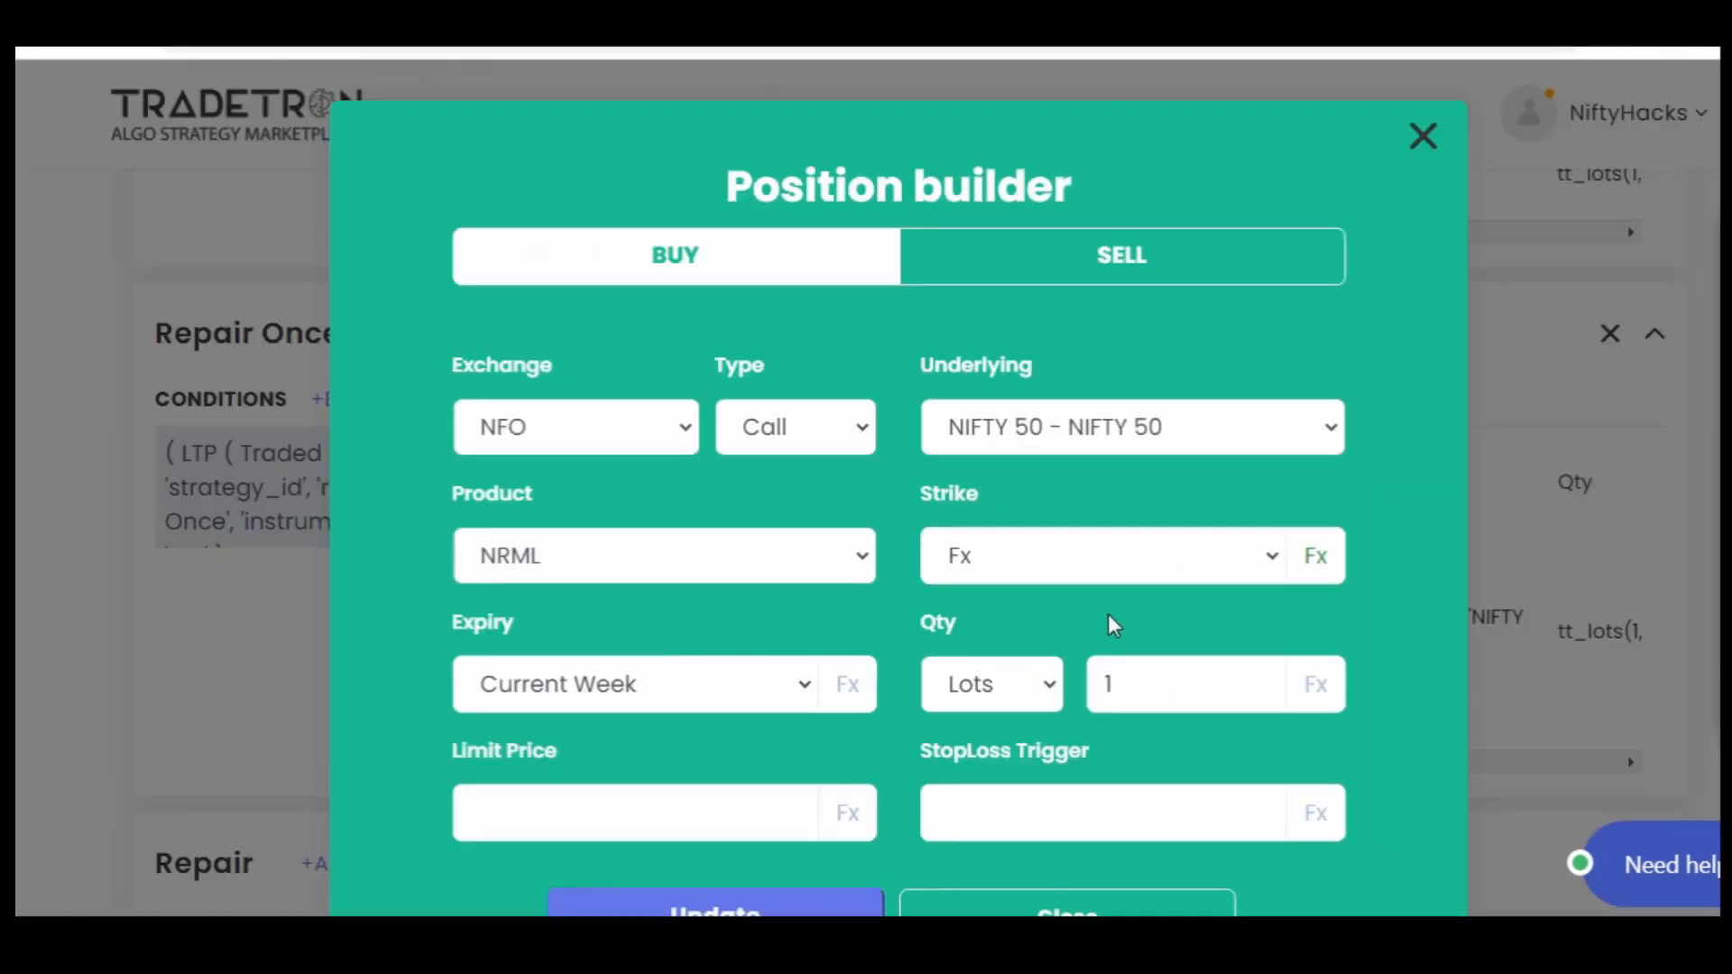
pyautogui.click(1324, 563)
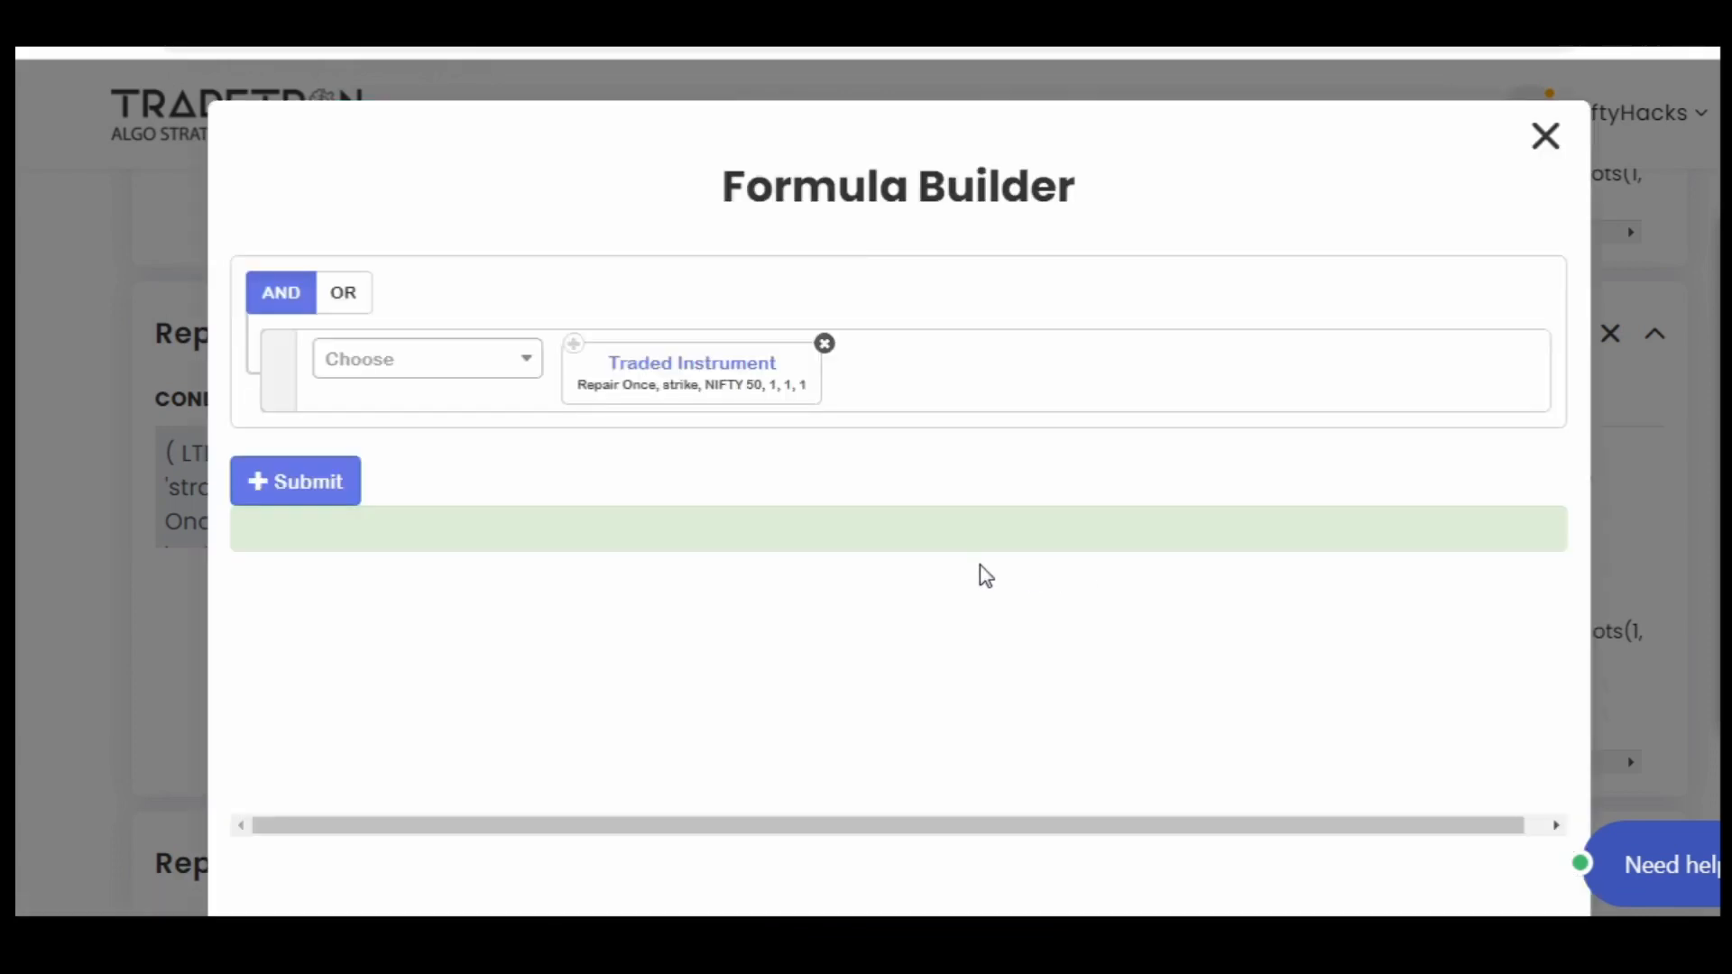
pyautogui.scroll(2, 981, 564)
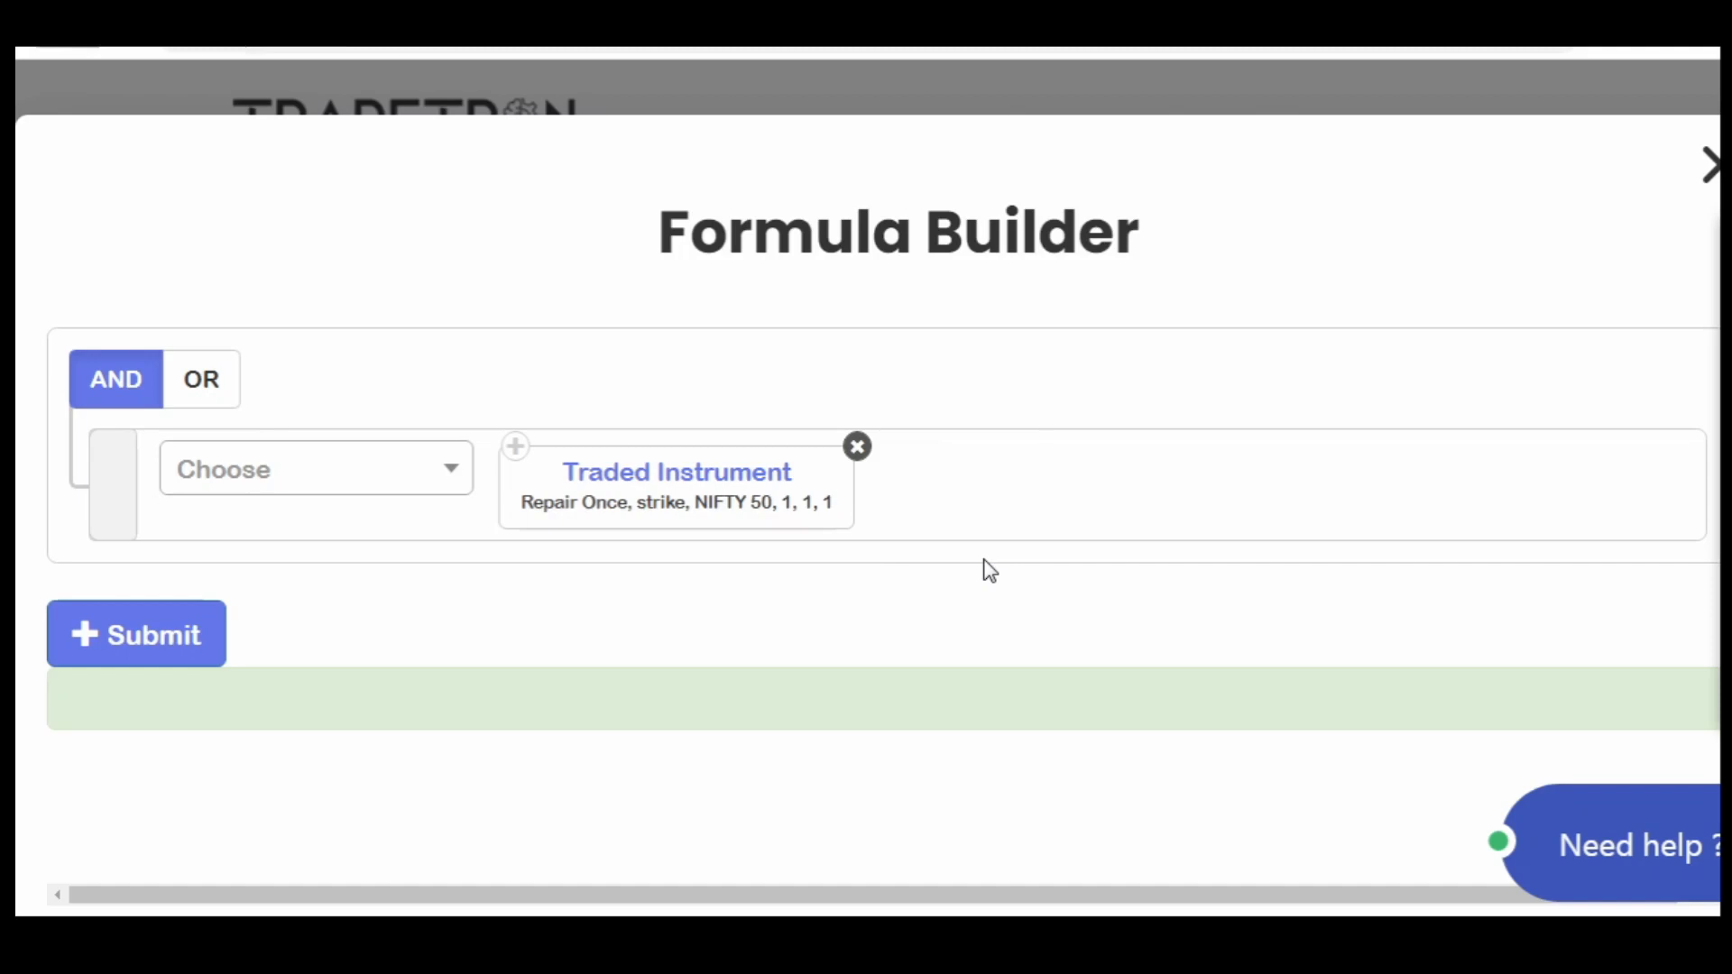
pyautogui.scroll(-2, 990, 570)
pyautogui.click(1537, 144)
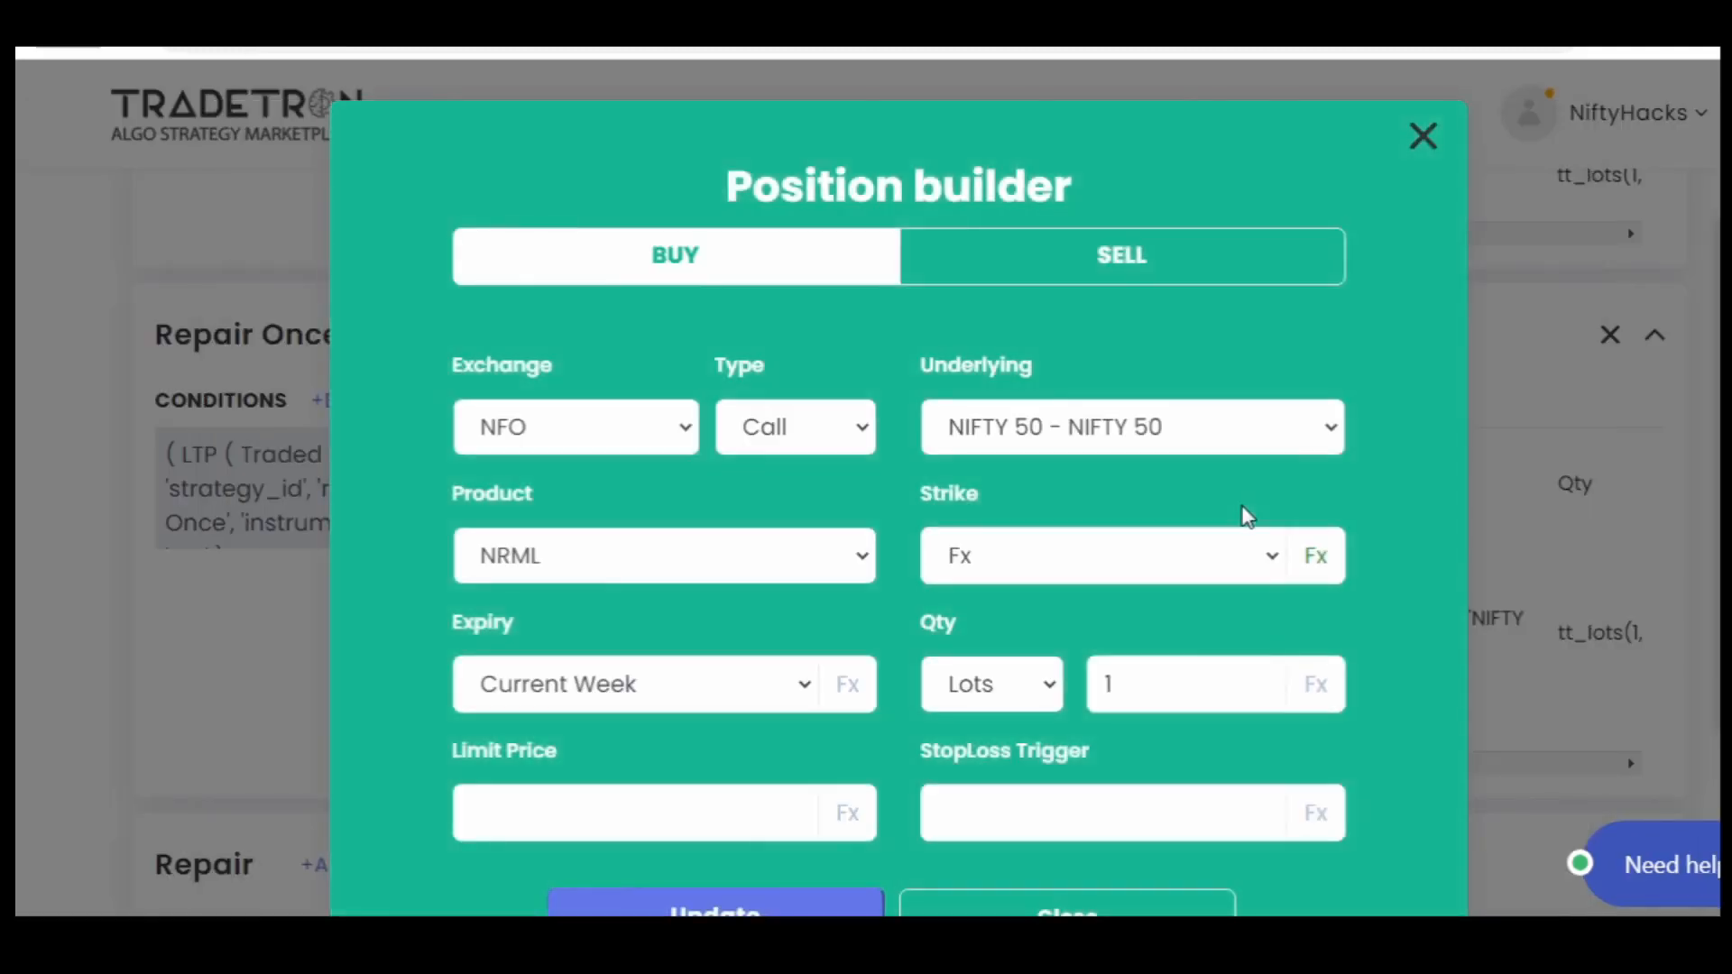
pyautogui.click(1423, 135)
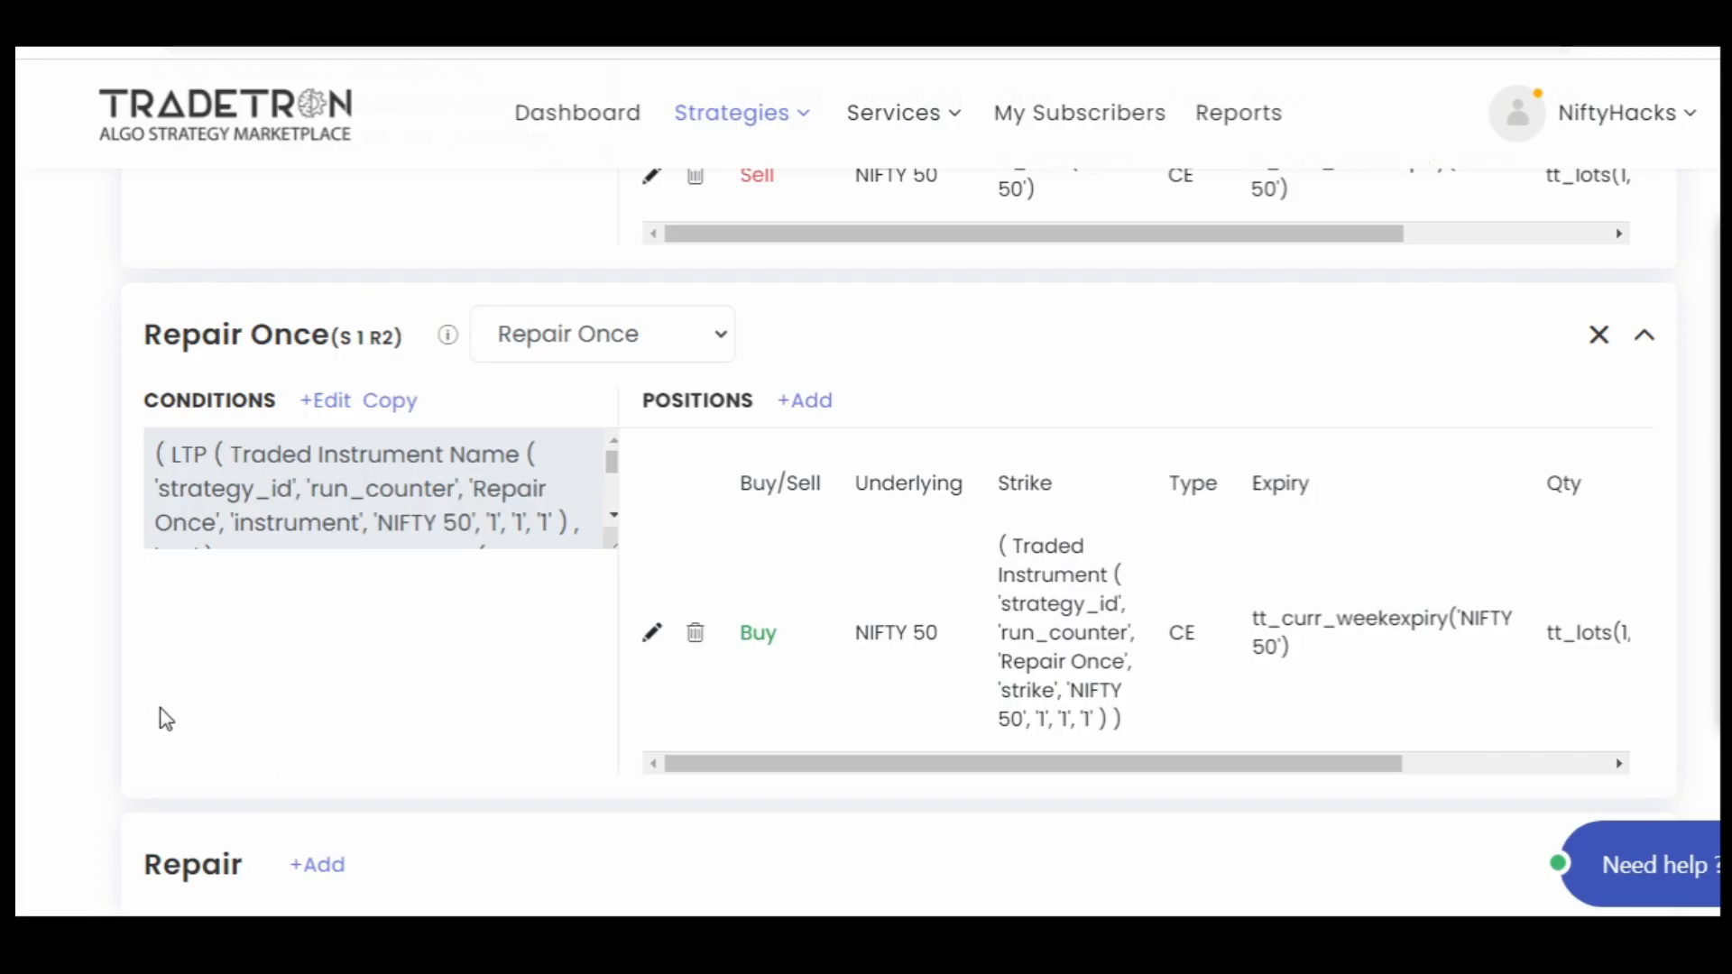
# Review the Exit (S1 Ex) conditions on net quantity, traded instrument time and positions detail, closing them without submitting
pyautogui.scroll(-6, 85, 712)
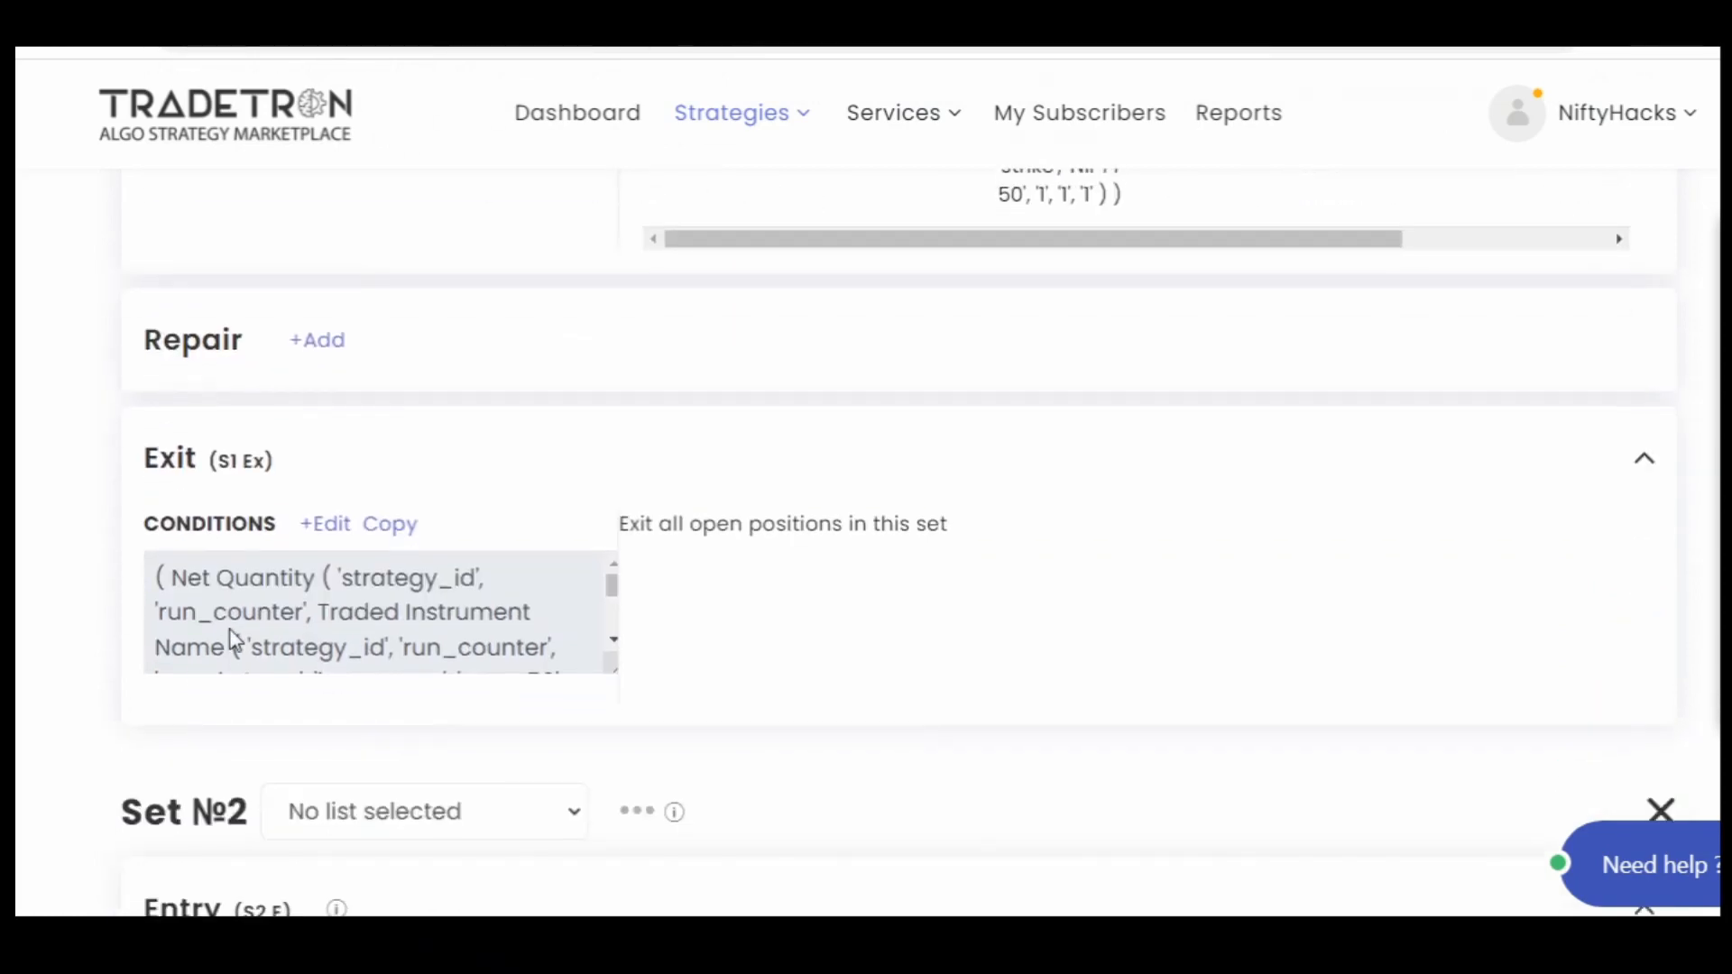
pyautogui.click(328, 528)
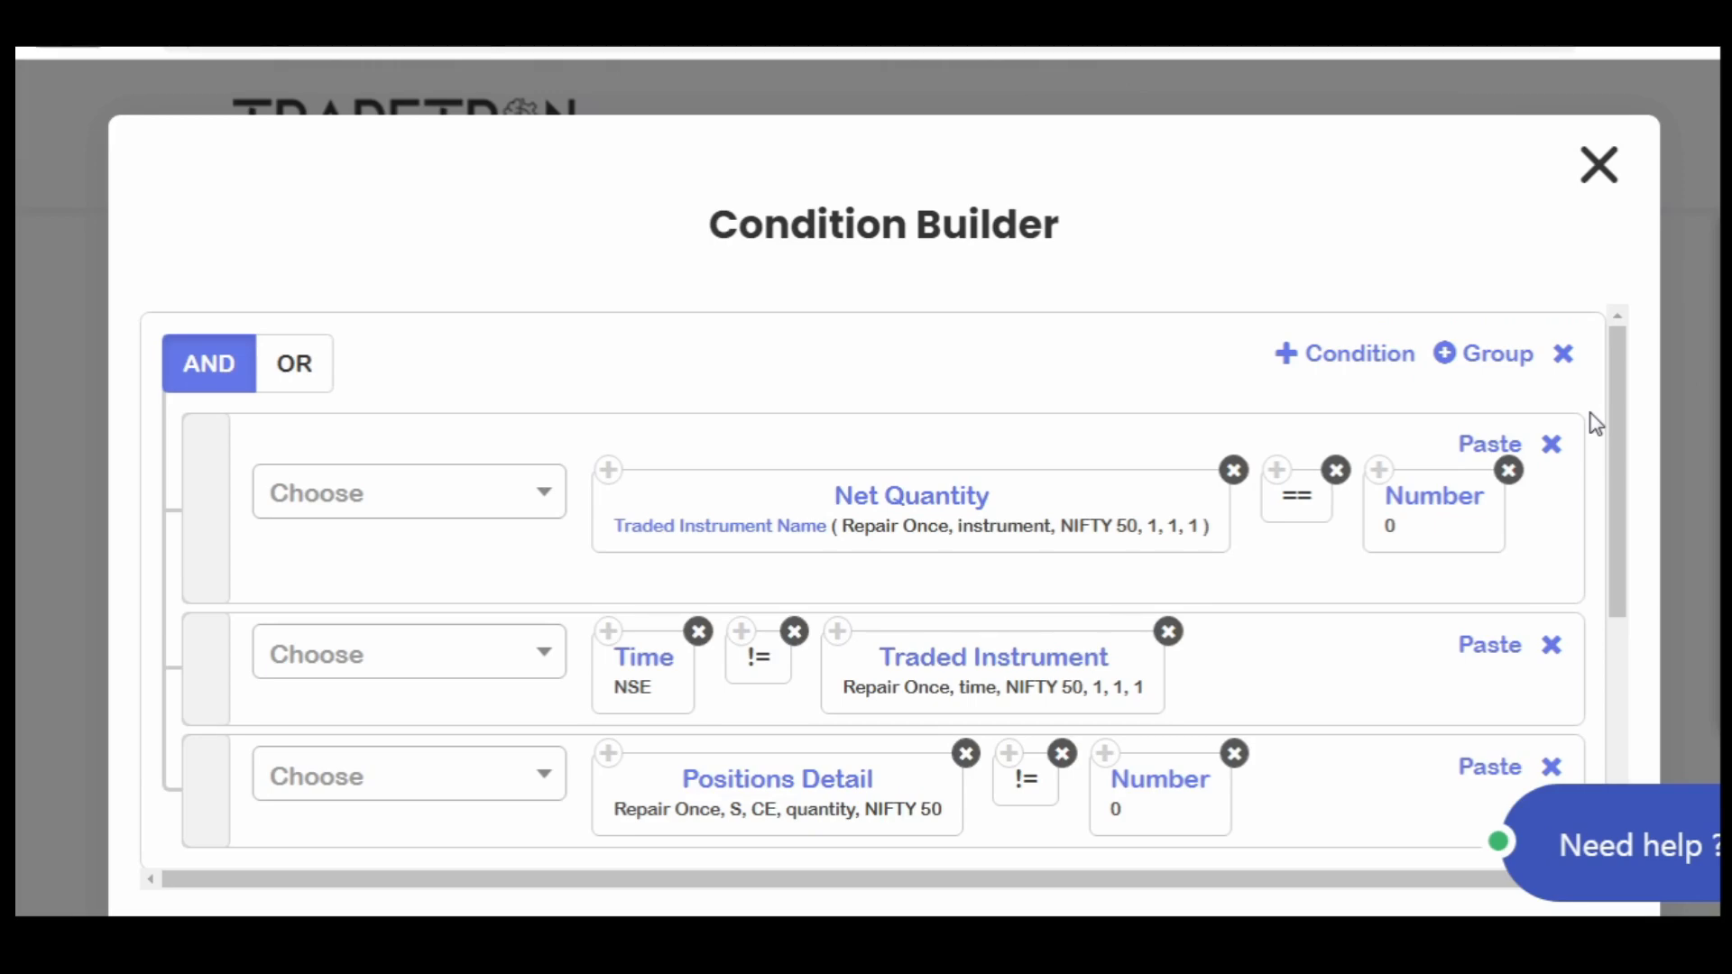
pyautogui.scroll(-2, 1596, 424)
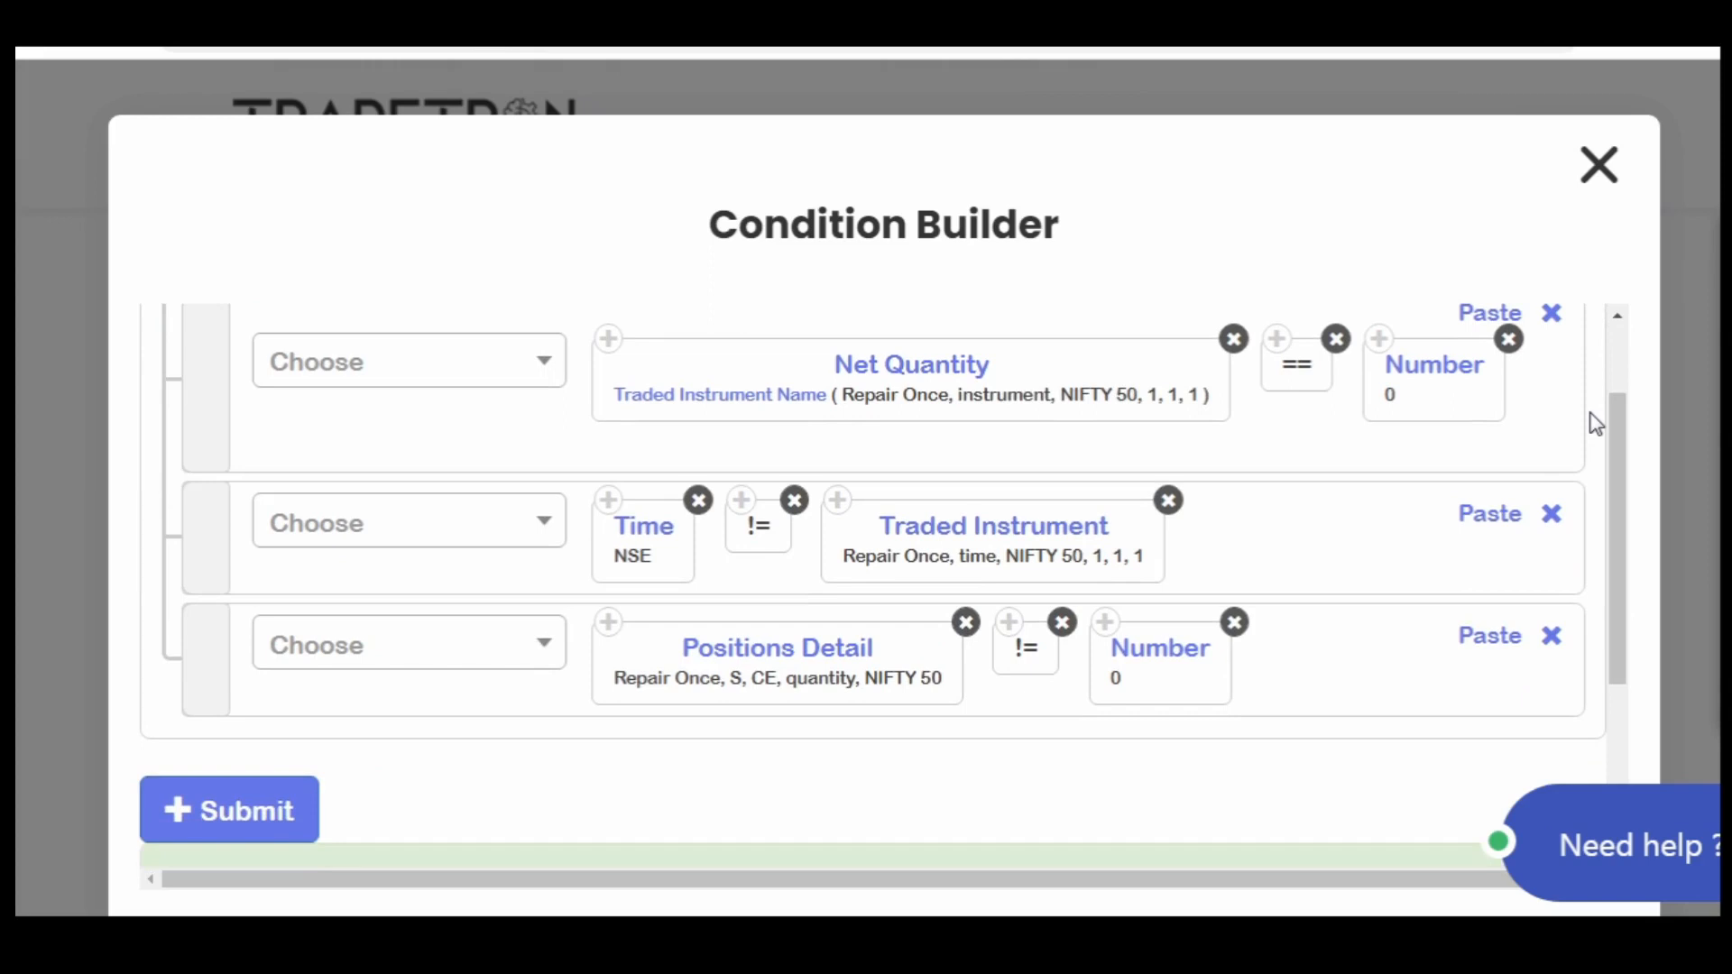
pyautogui.scroll(-2, 1596, 424)
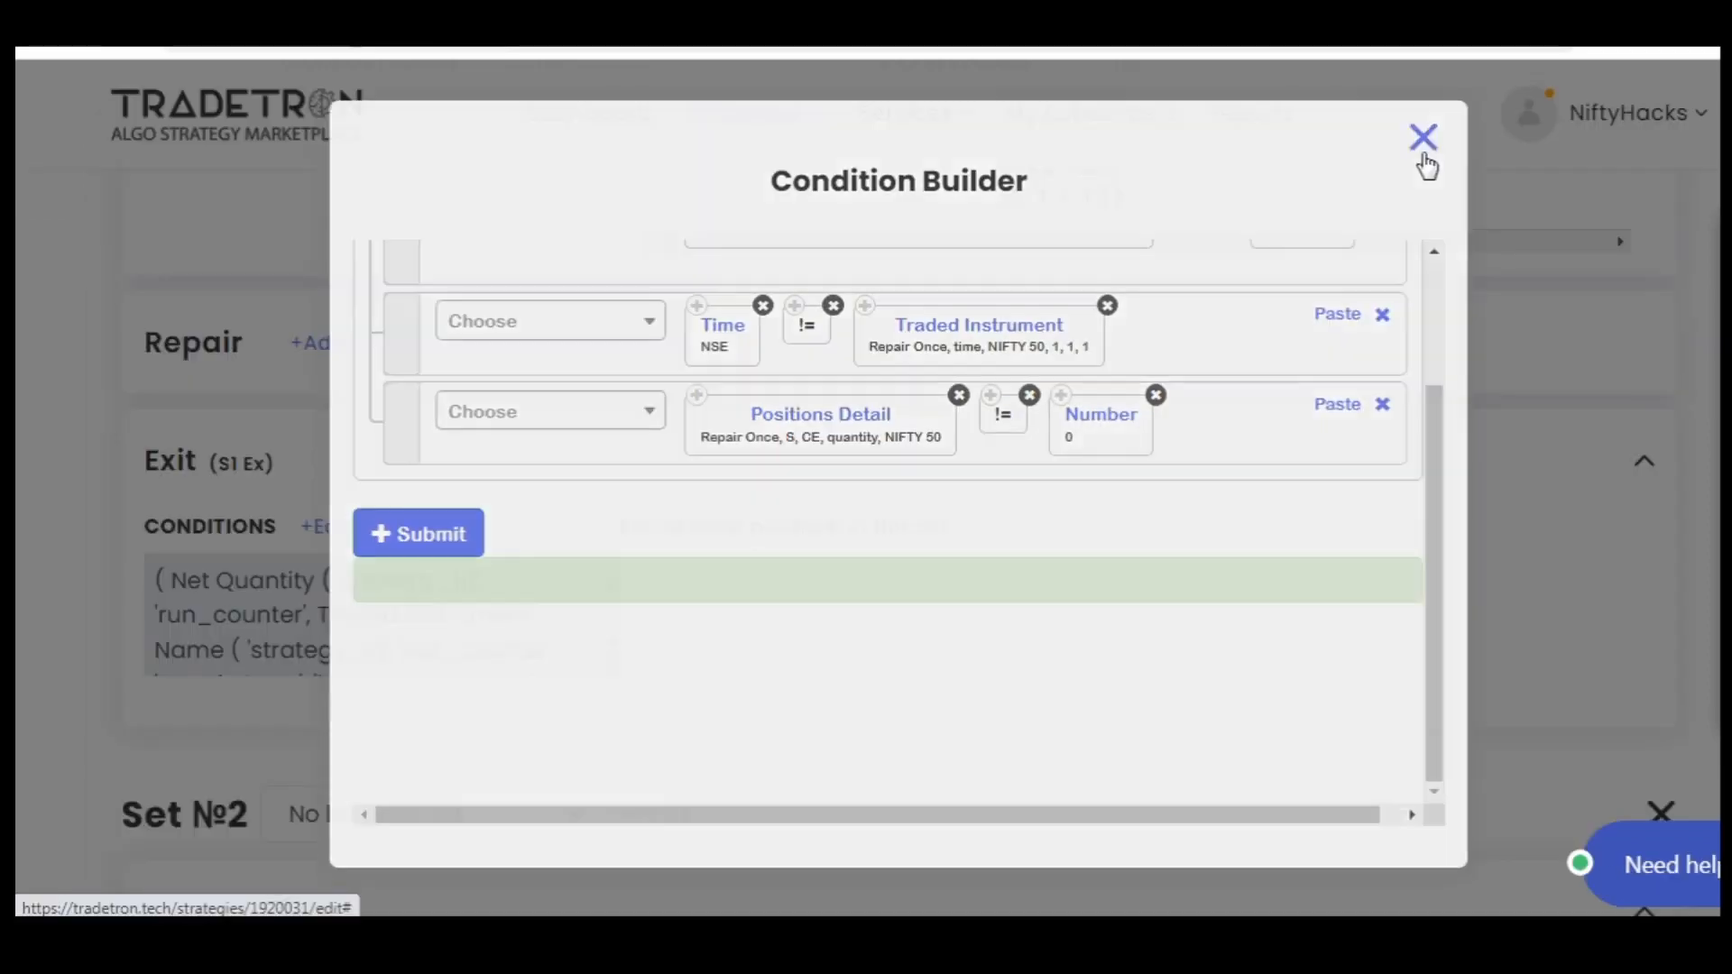
pyautogui.click(1424, 149)
# Open the Set №2 Entry conditions and examine the 920 time rule, the Supertrend 7, 7 comparison and both net quantity rules
pyautogui.scroll(-3, 72, 591)
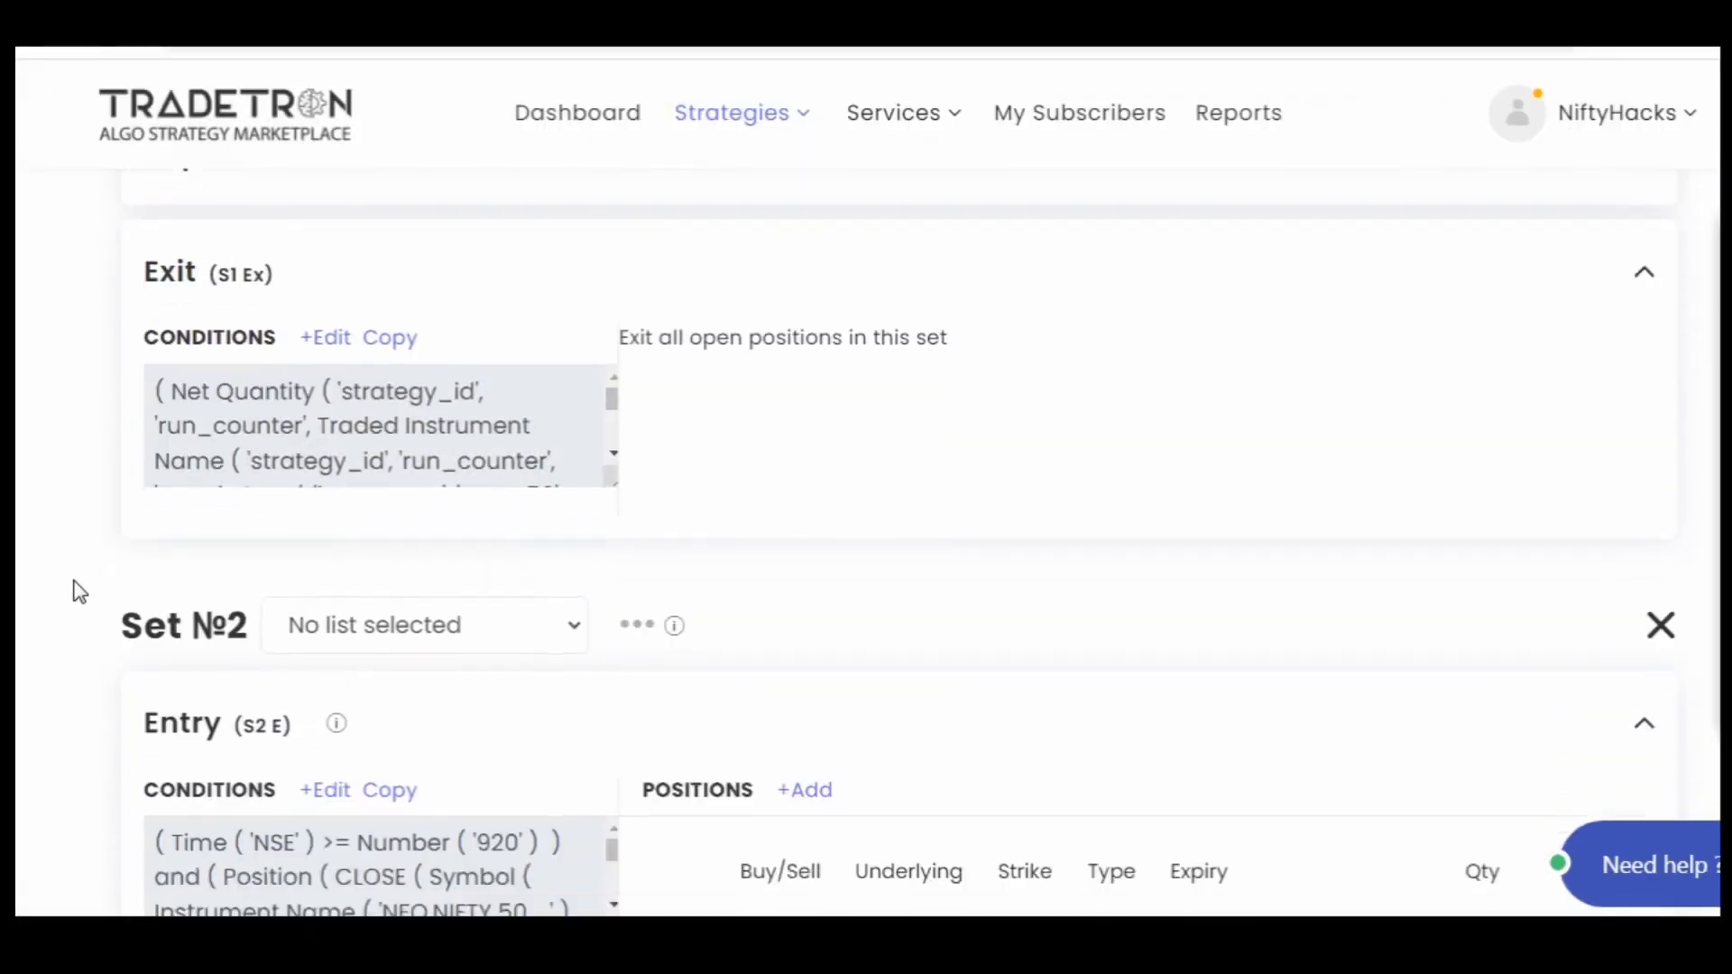
pyautogui.scroll(-5, 72, 592)
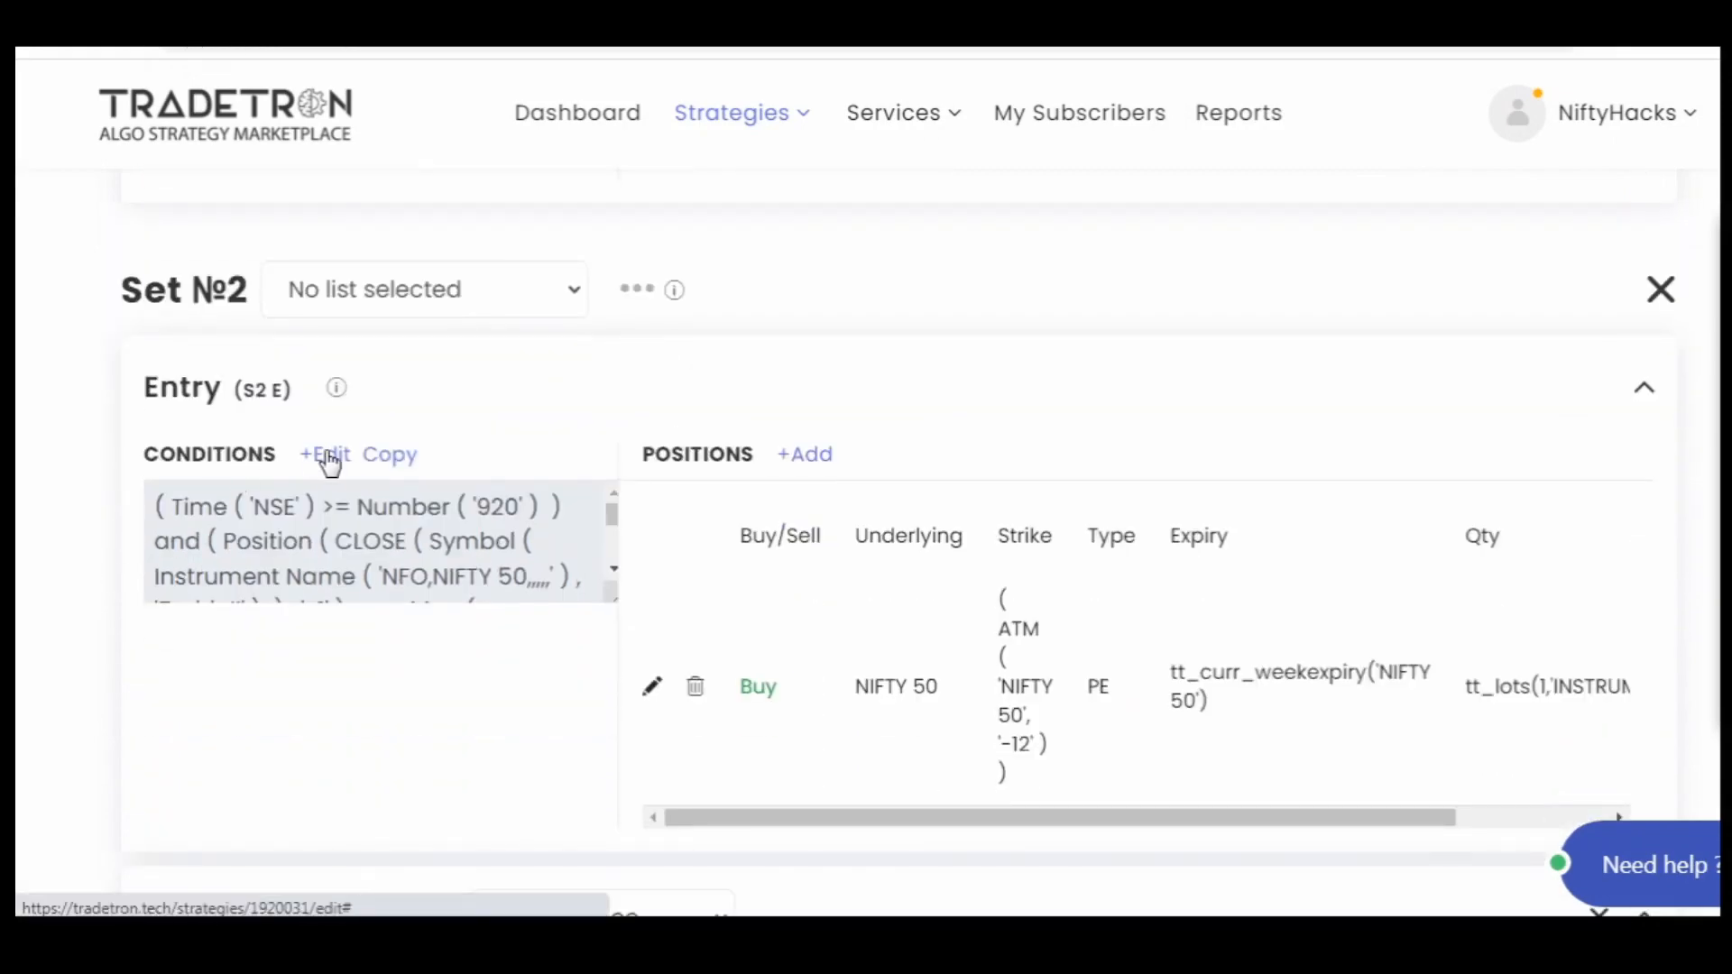
pyautogui.click(330, 456)
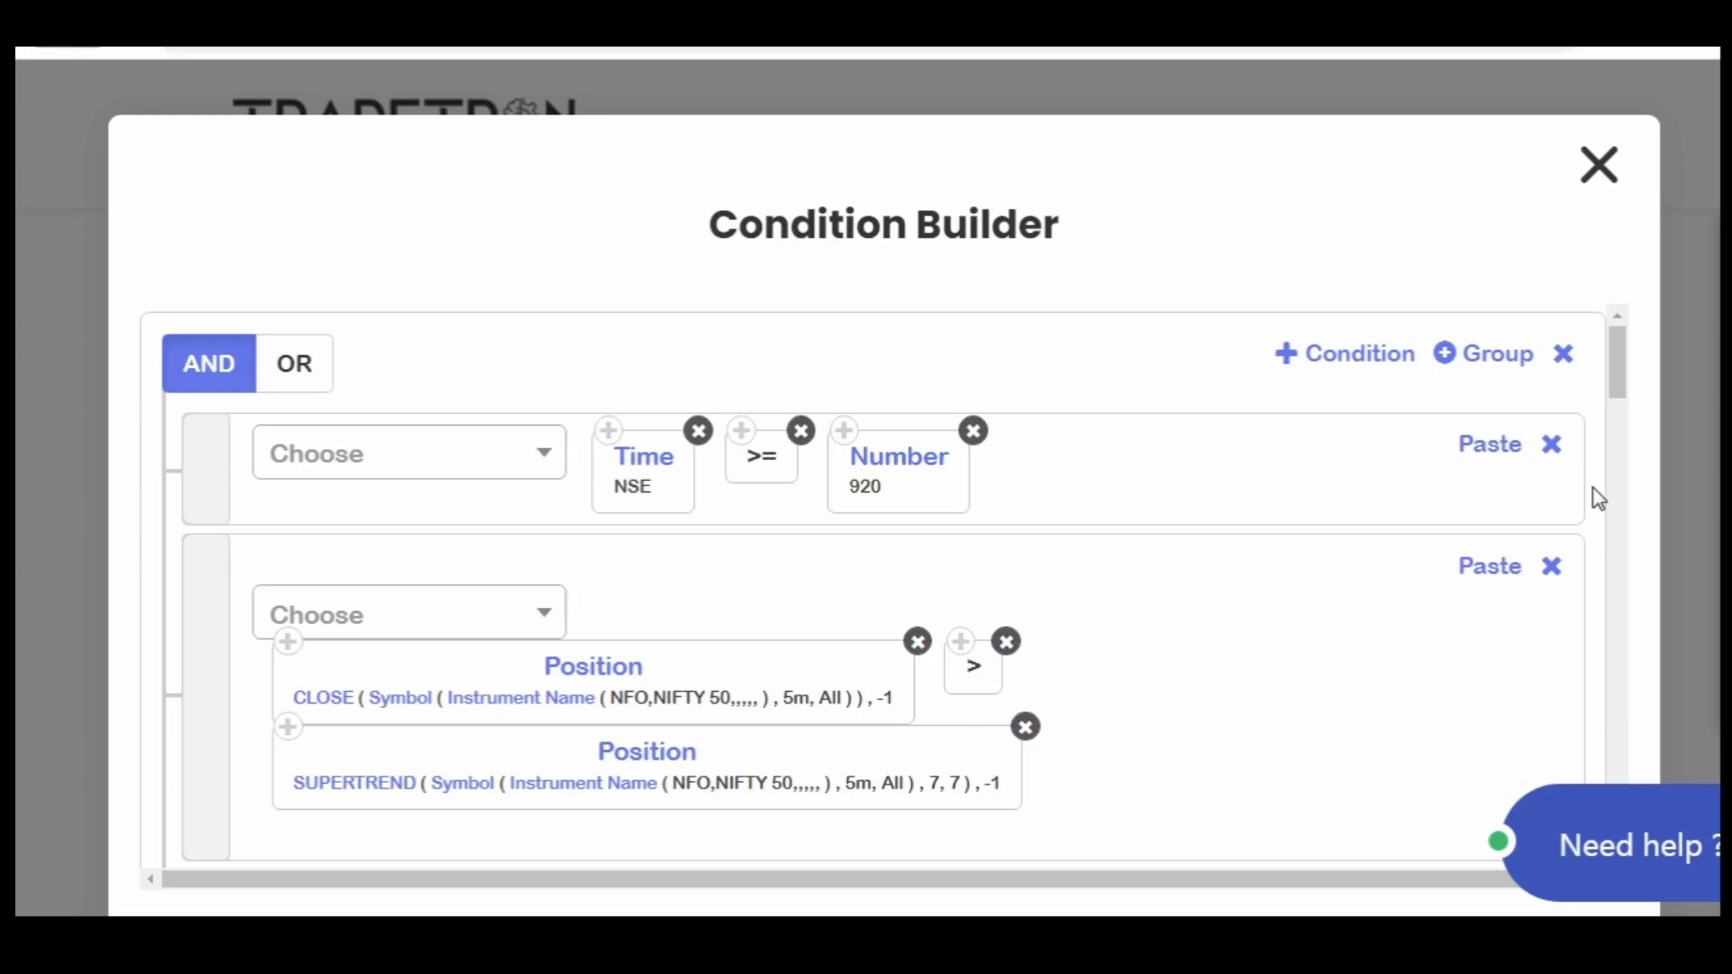
pyautogui.scroll(-2, 1599, 499)
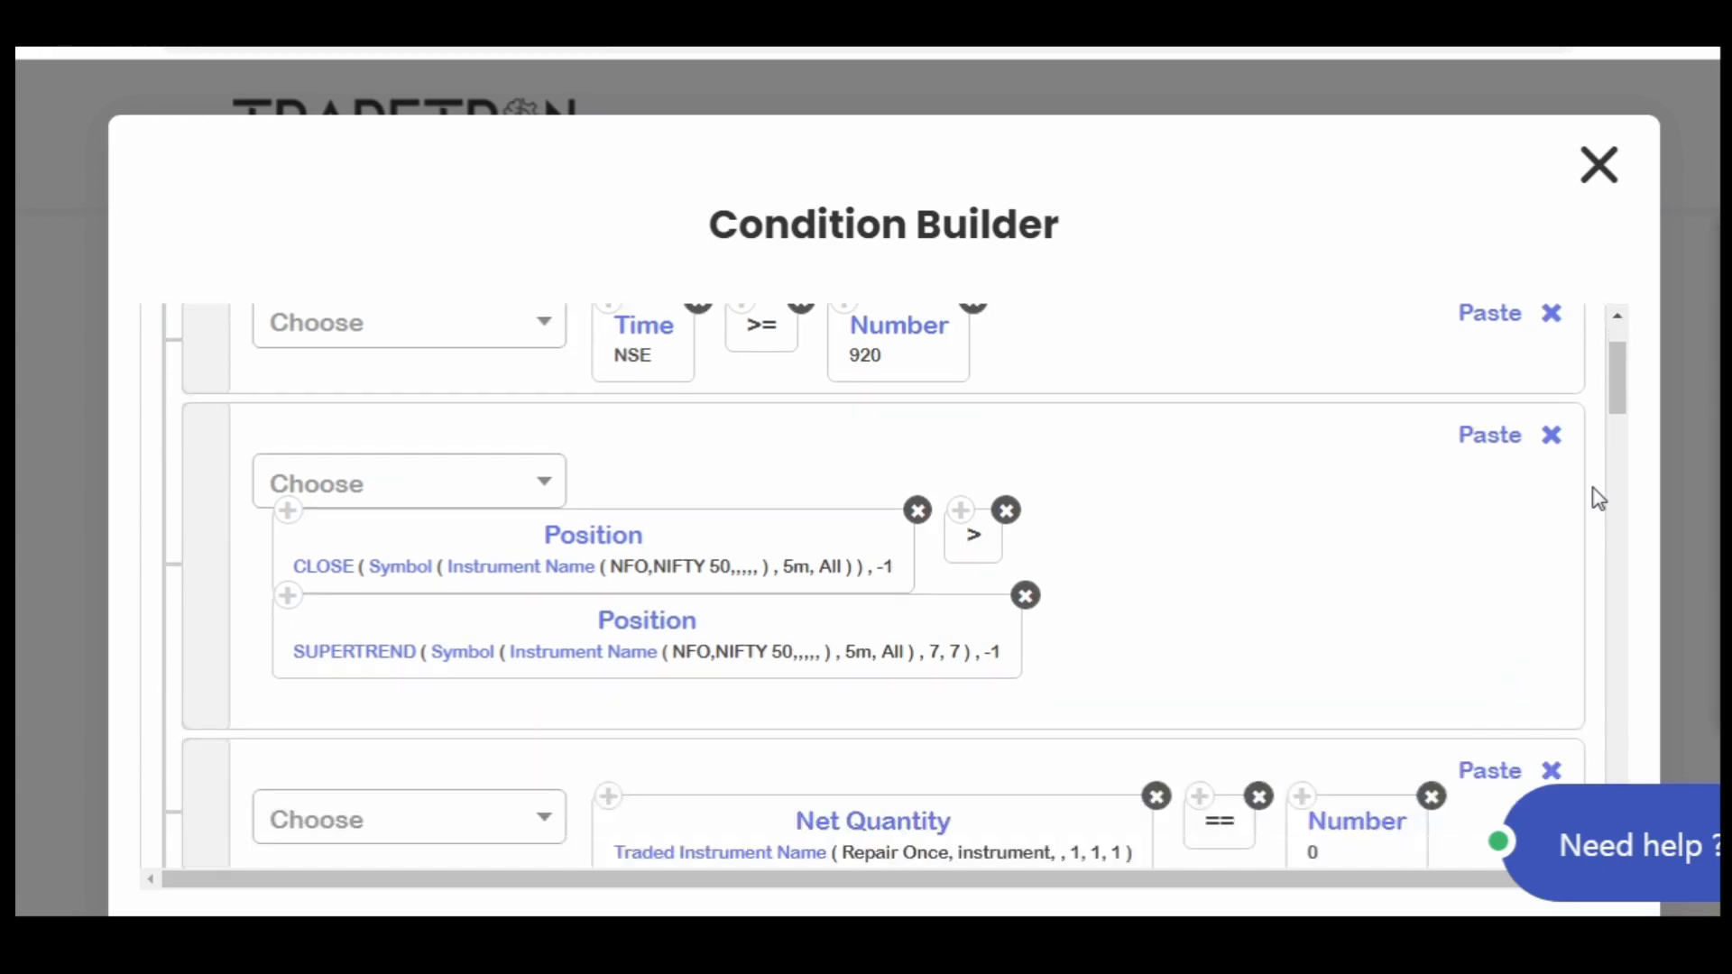
pyautogui.scroll(-2, 1599, 499)
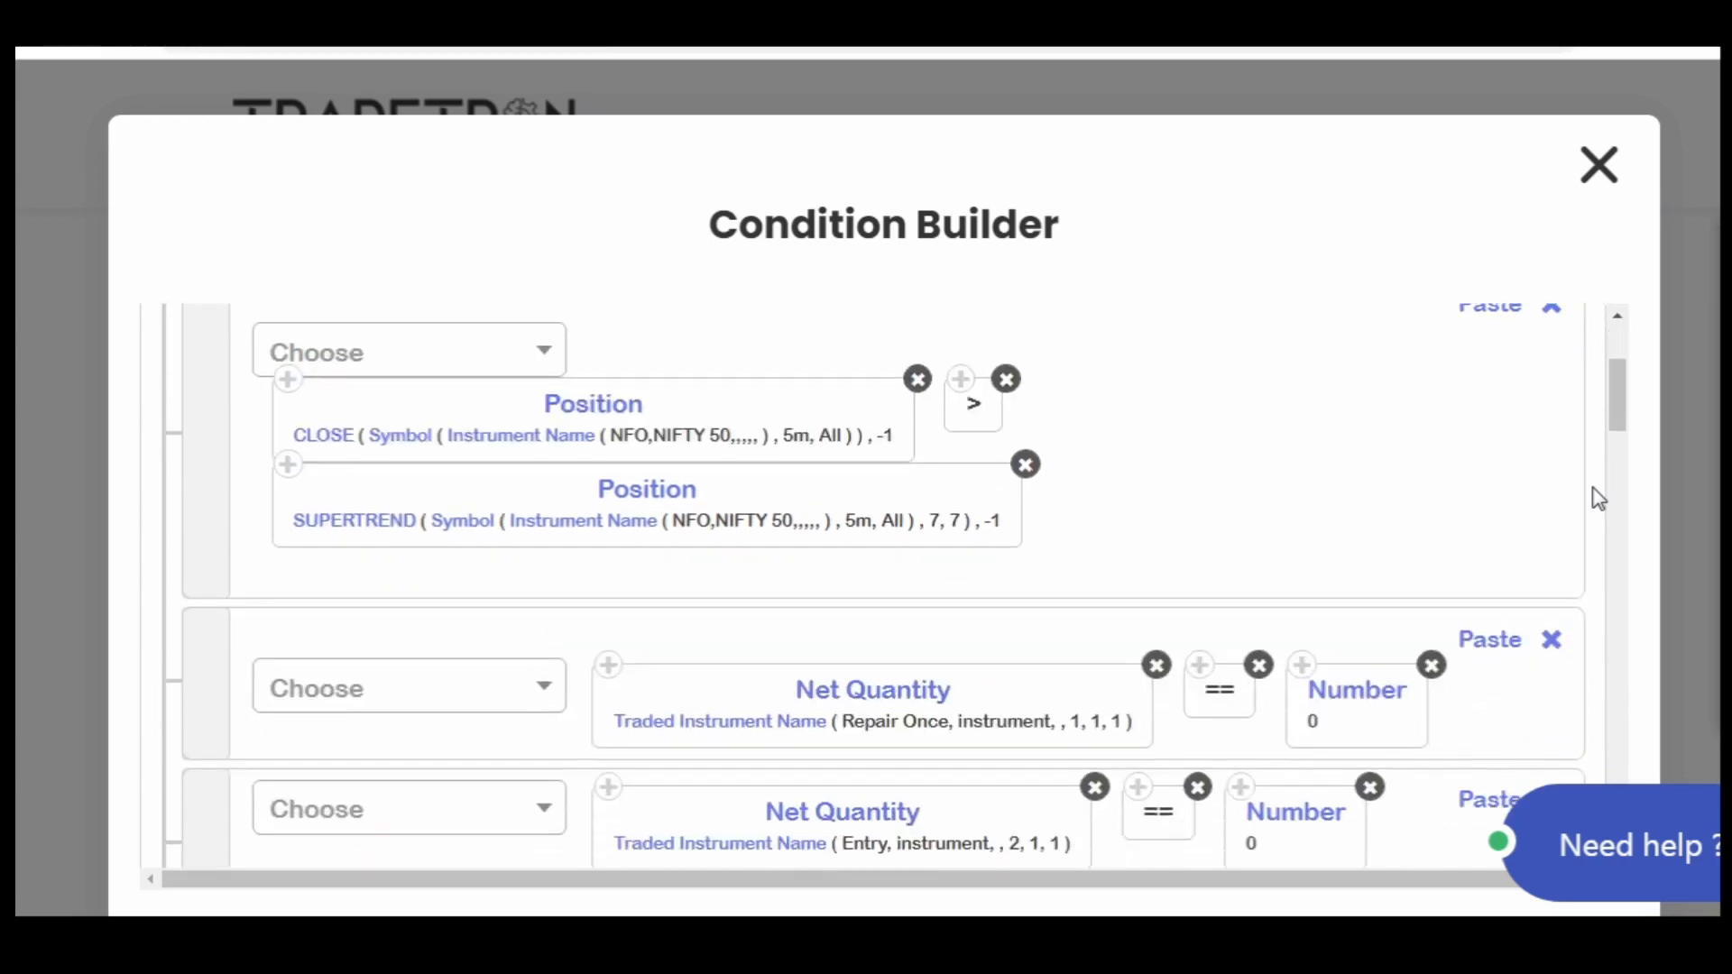
pyautogui.scroll(-2, 1598, 499)
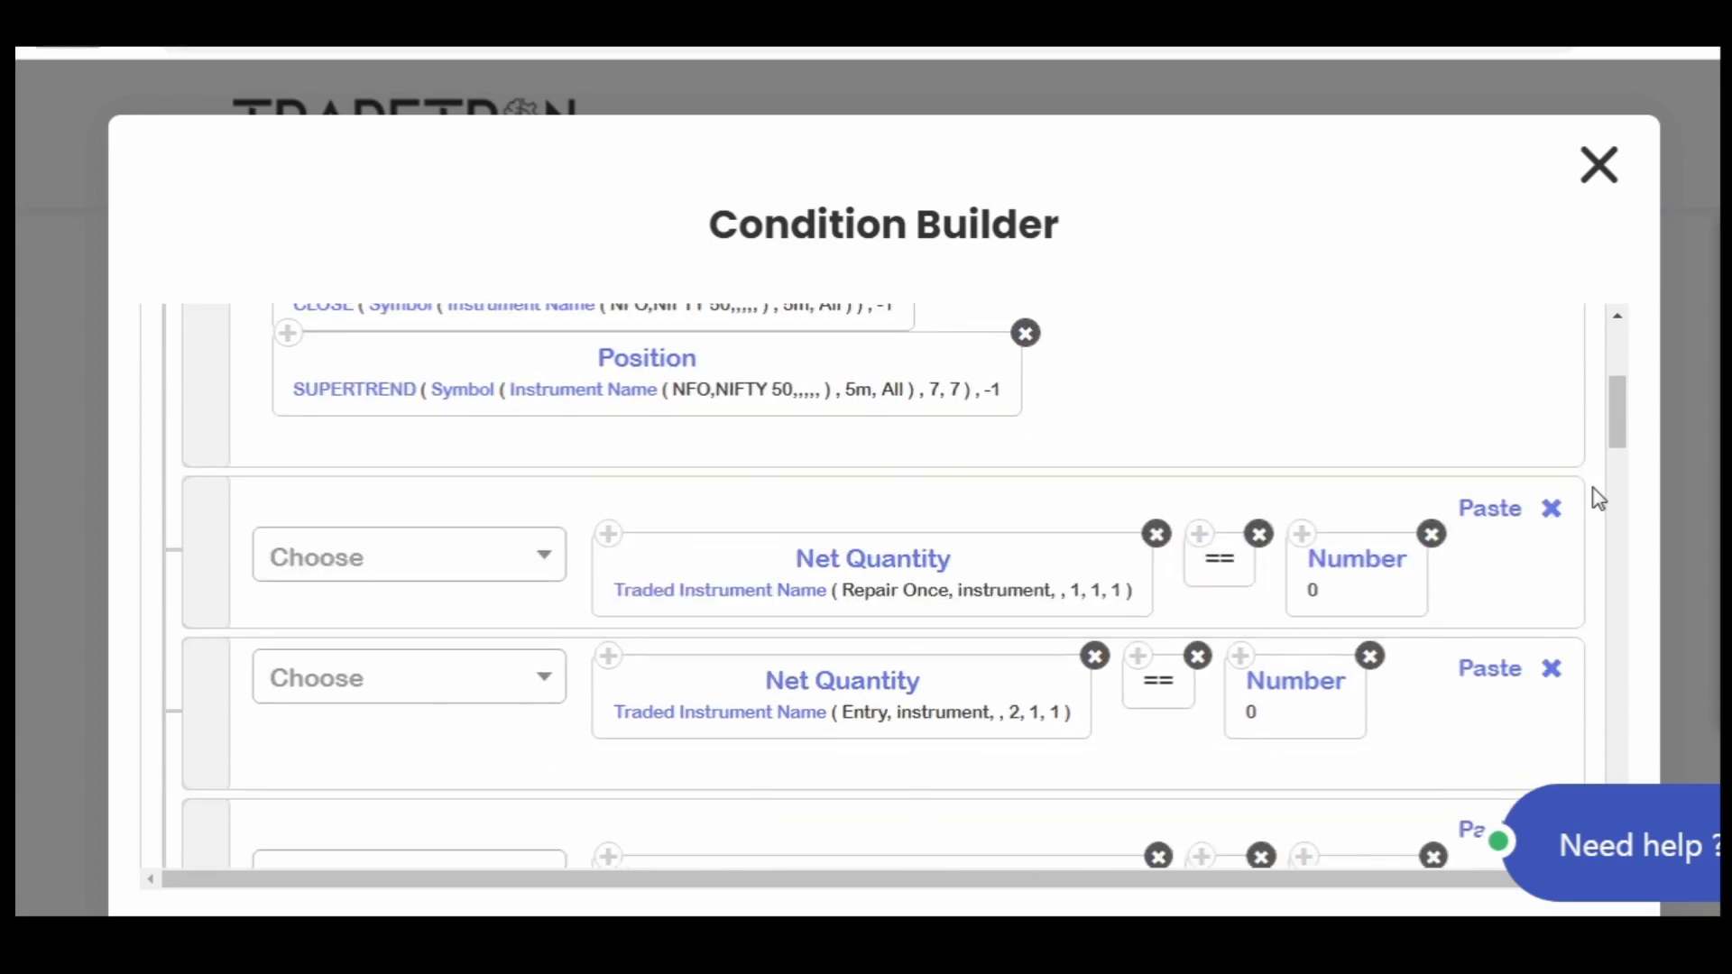
pyautogui.scroll(-2, 1599, 499)
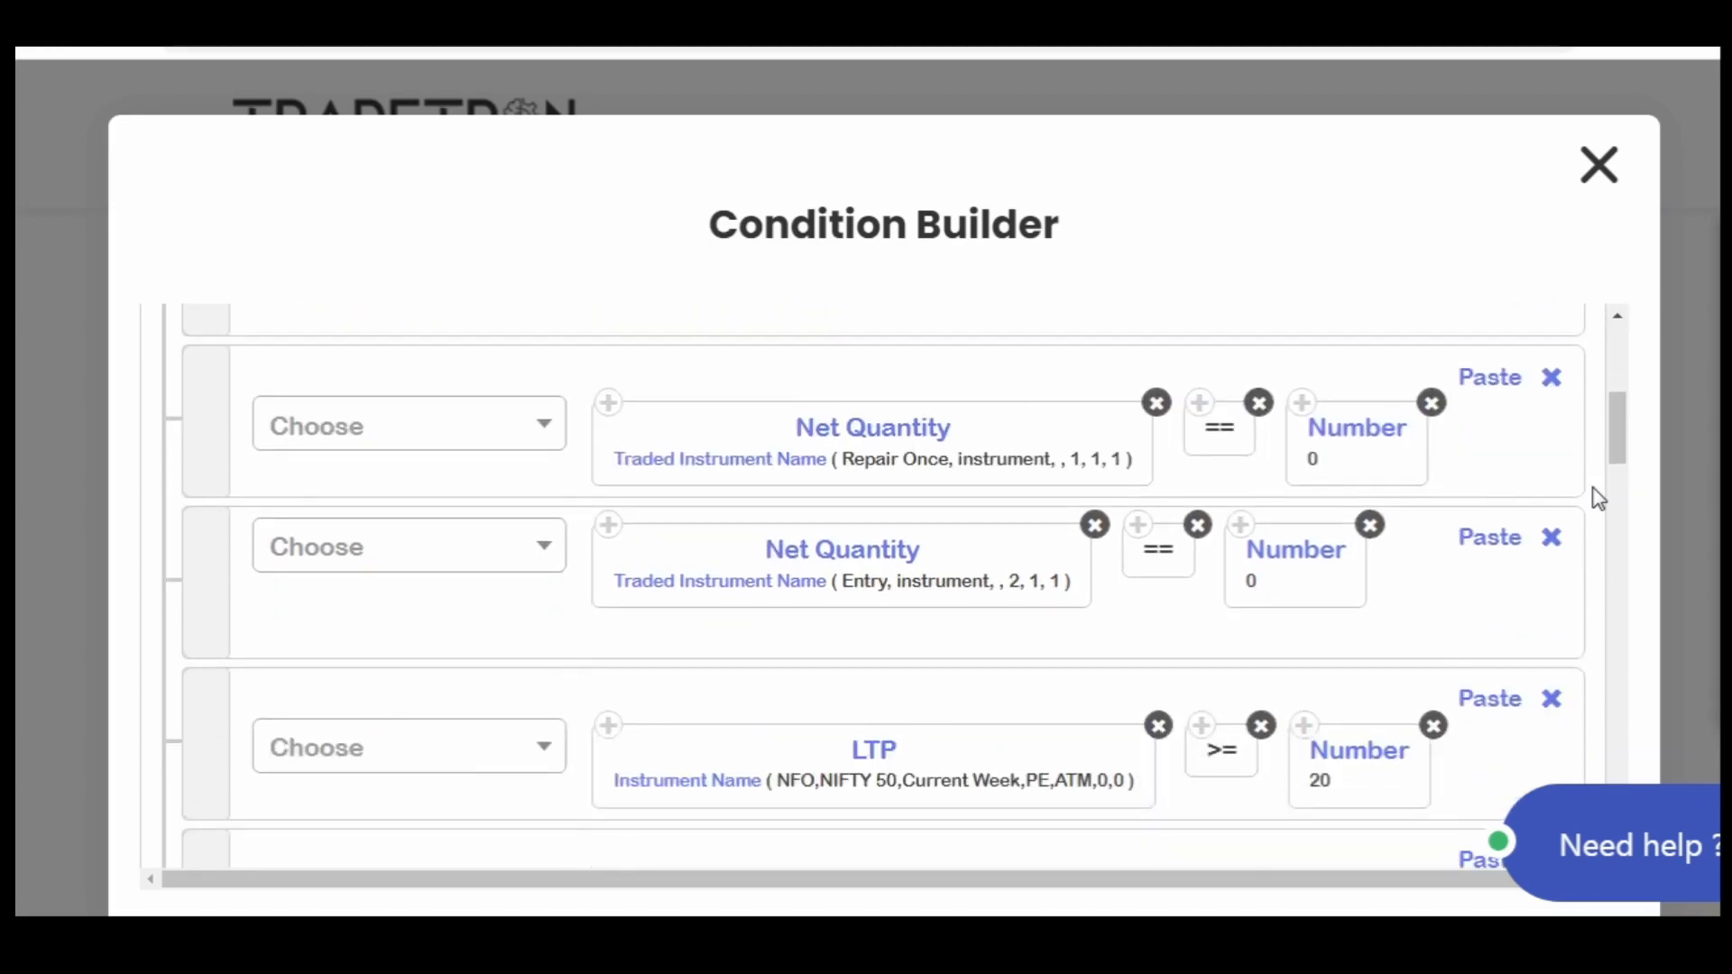
# Examine the ATM put LTP rule, the 1-minute close versus 5-minute high rule and the 1-minute high comparison
pyautogui.scroll(-2, 1598, 499)
pyautogui.scroll(-2, 1598, 499)
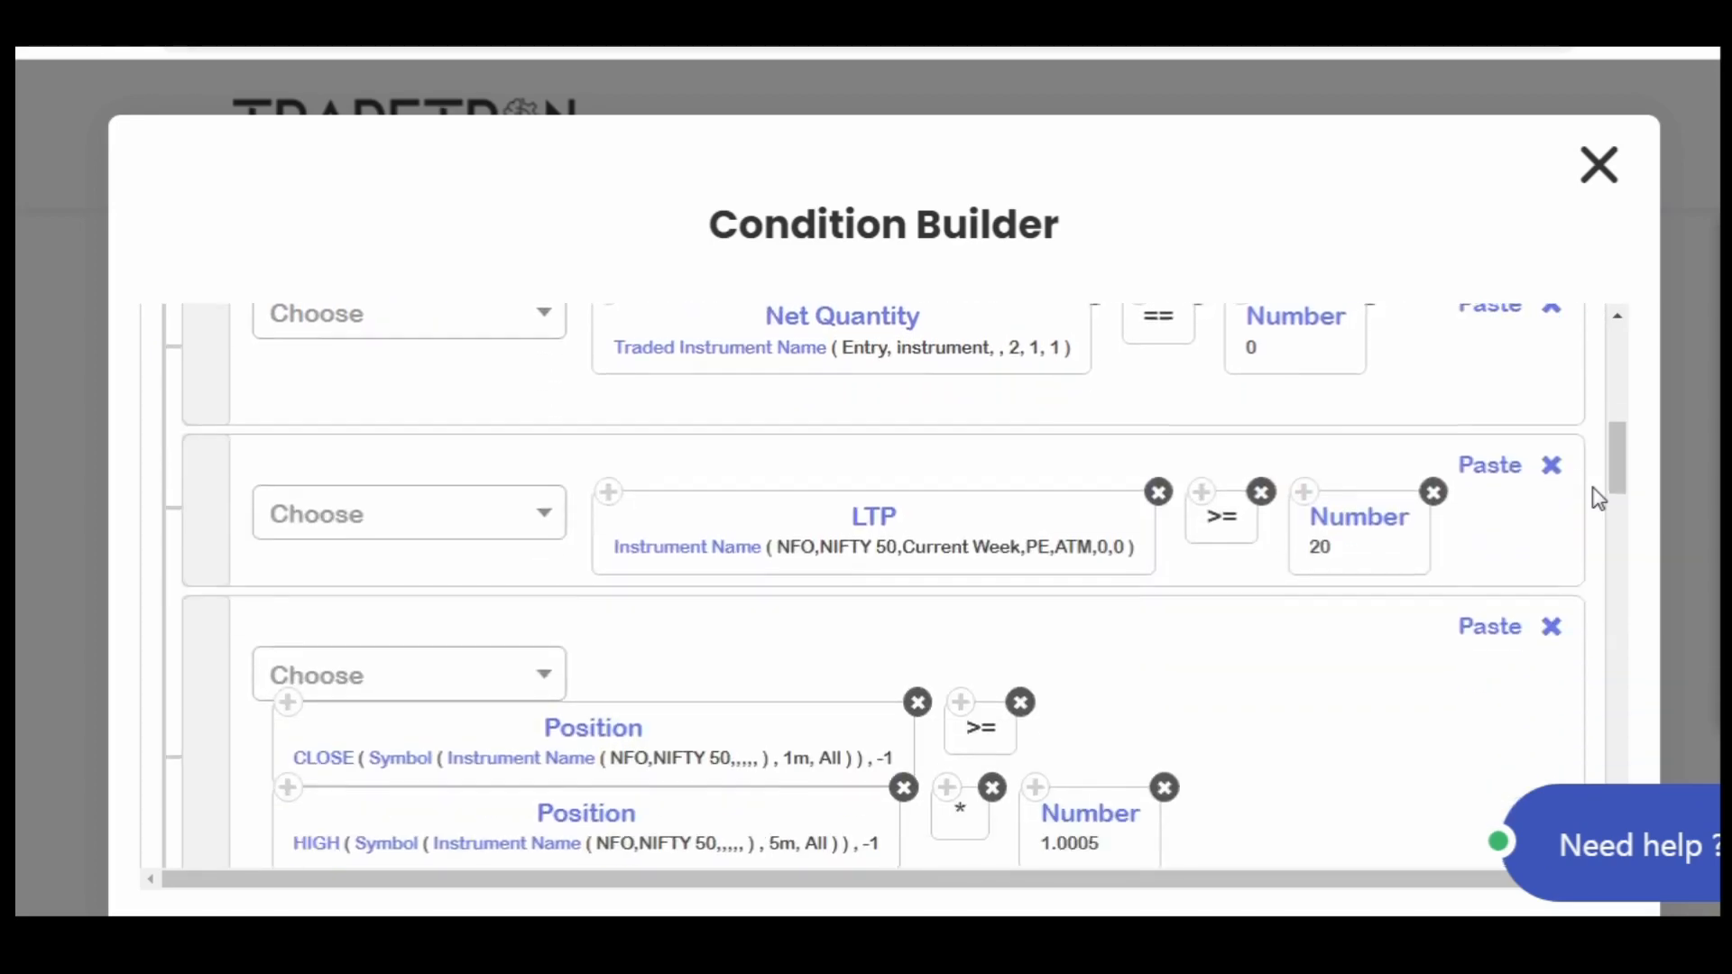
pyautogui.scroll(-2, 1598, 499)
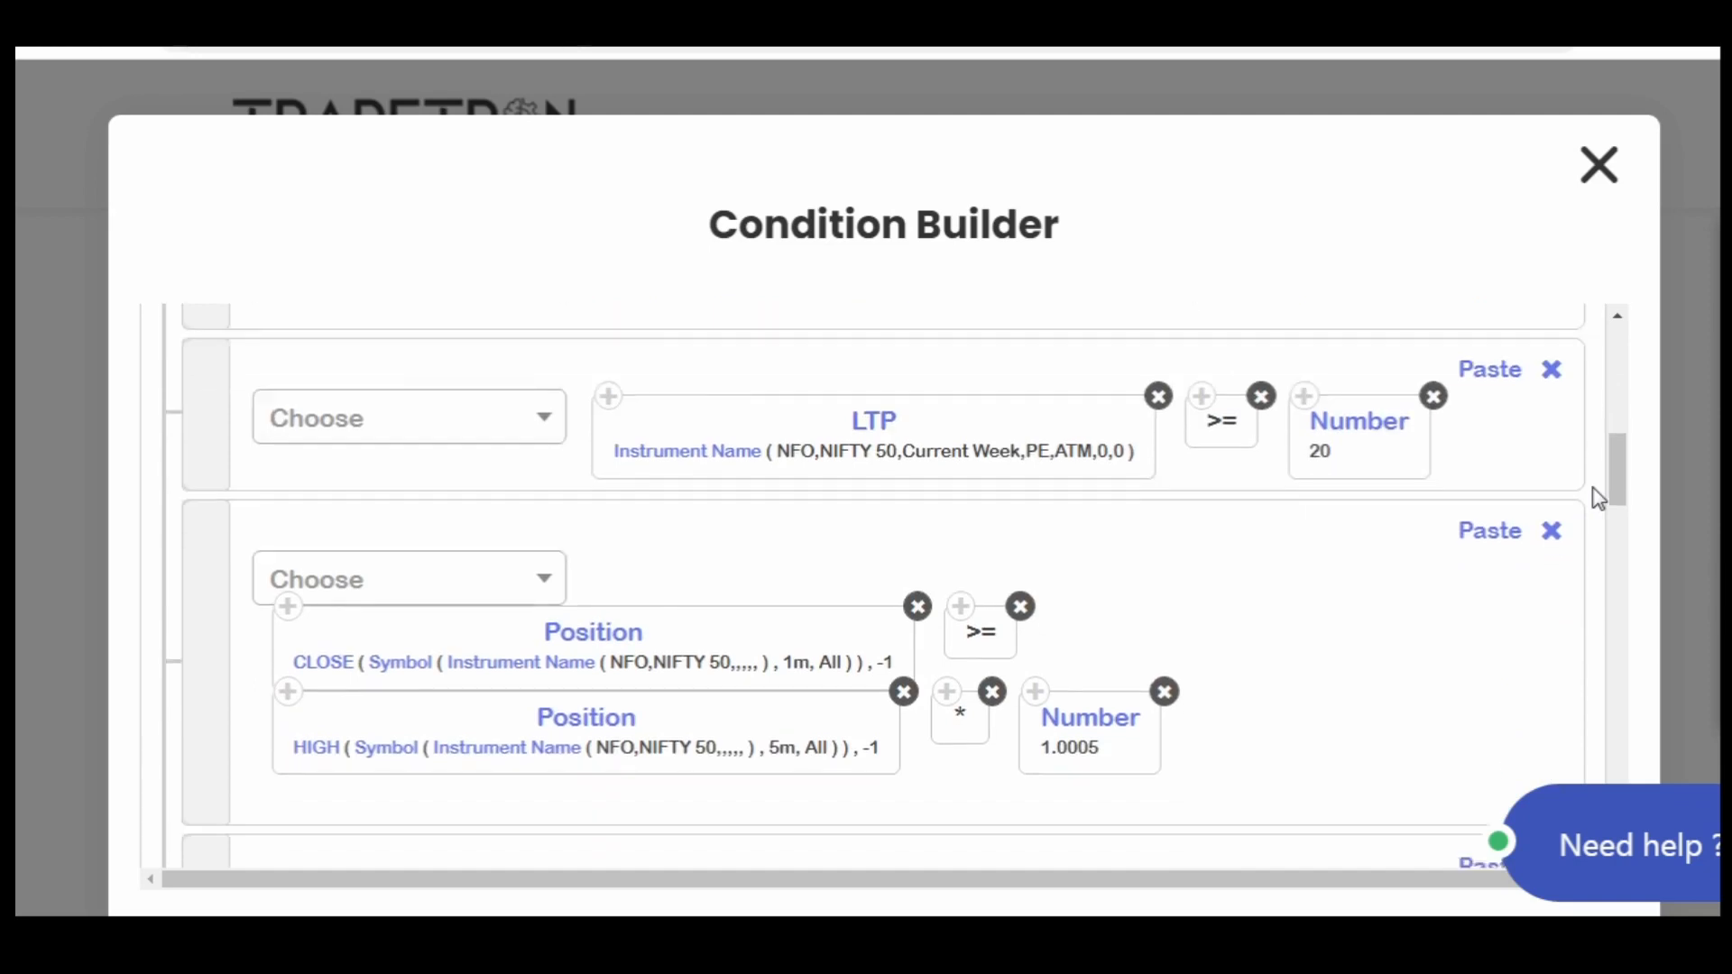
pyautogui.scroll(-2, 1599, 499)
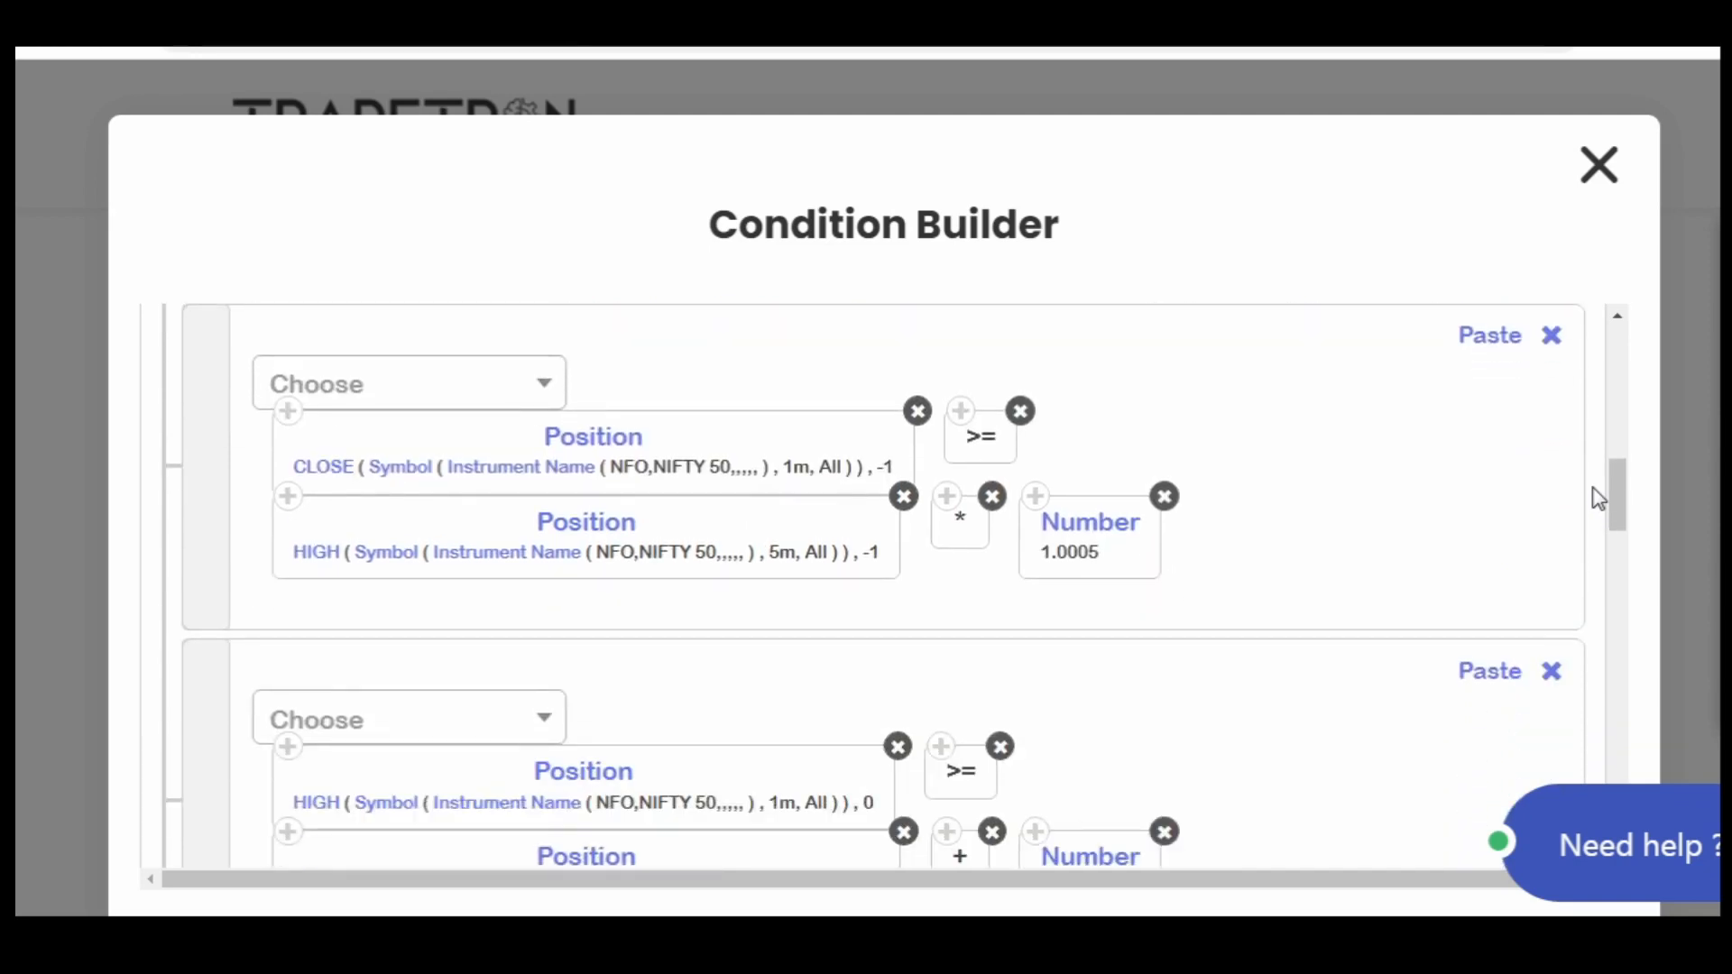
pyautogui.scroll(-2, 1598, 499)
pyautogui.scroll(-2, 1598, 499)
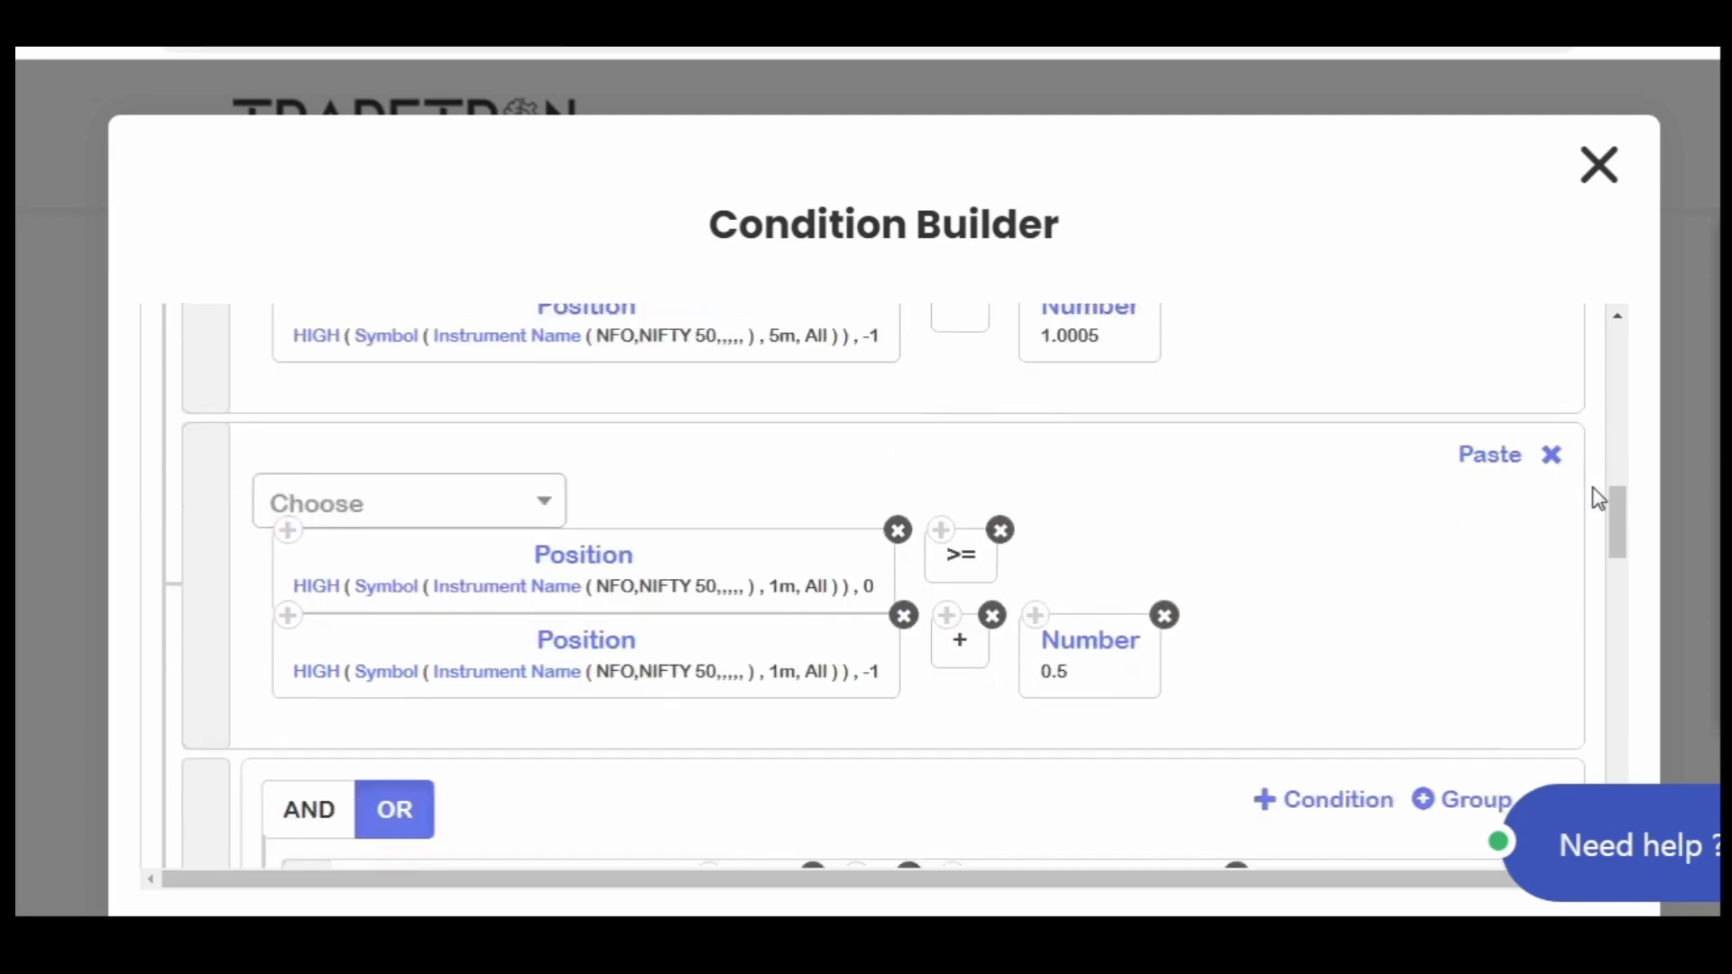
# Examine the OR group that compares today with the current week expiry and limits expiry-day time to before 1500
pyautogui.scroll(-2, 1598, 499)
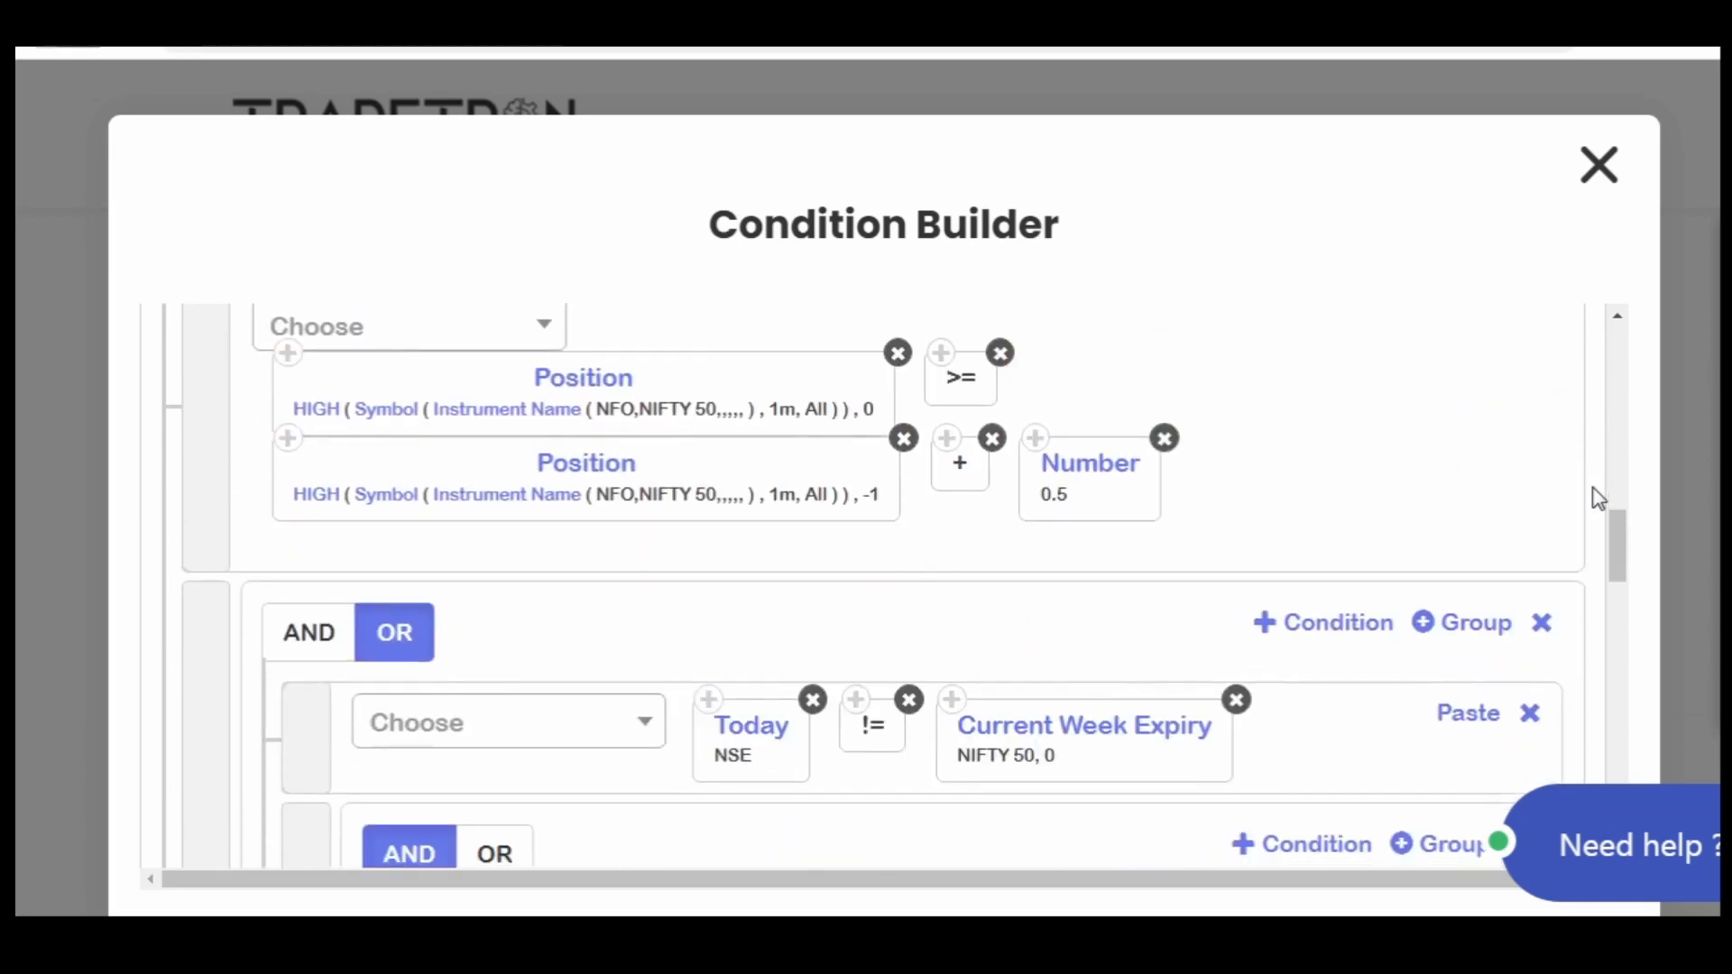
pyautogui.scroll(-2, 1598, 499)
pyautogui.scroll(-2, 1599, 499)
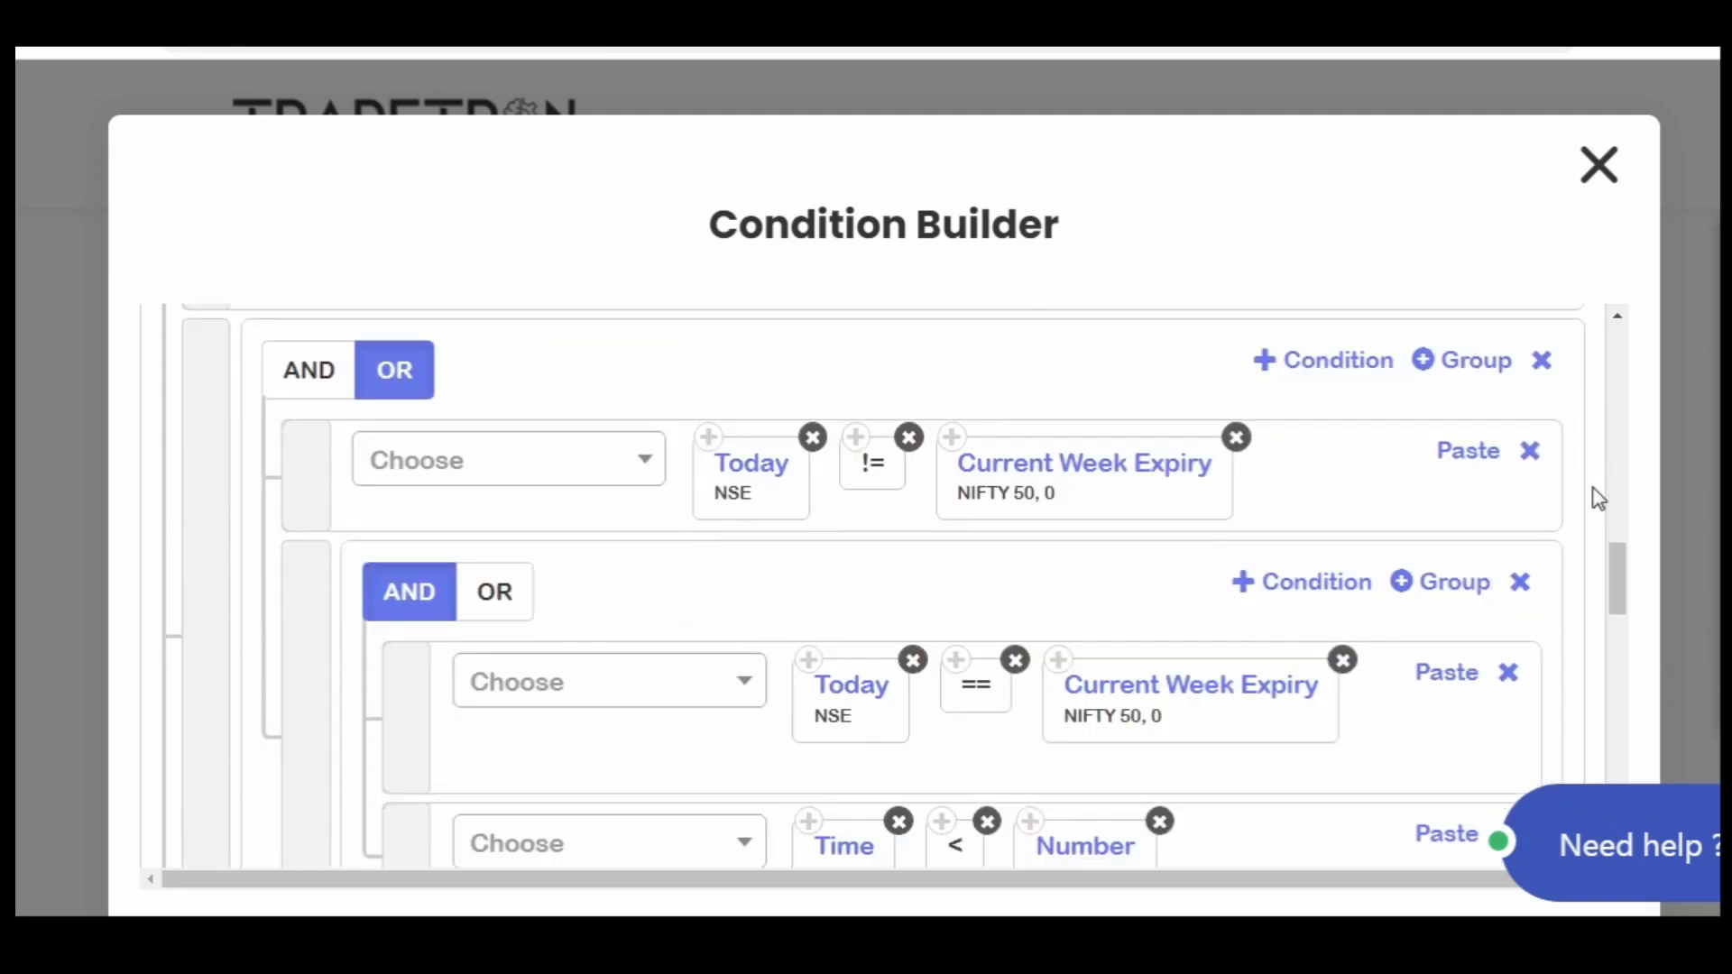
pyautogui.scroll(-2, 1598, 499)
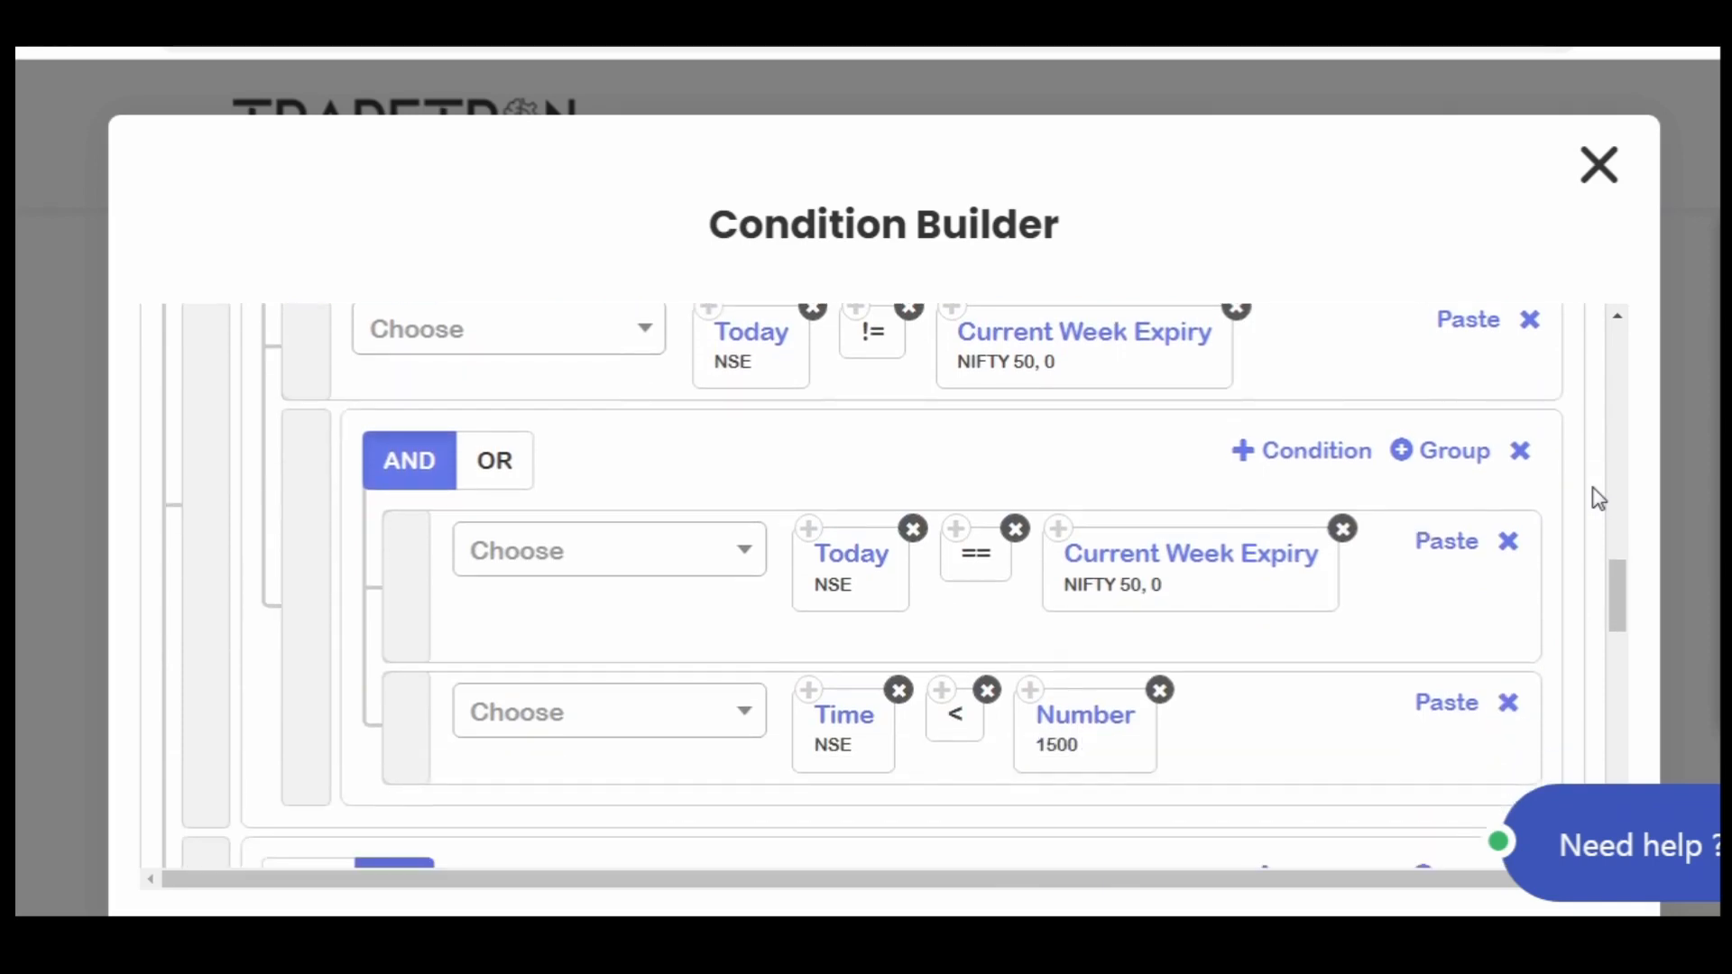
pyautogui.scroll(-2, 1598, 499)
pyautogui.scroll(-2, 1598, 499)
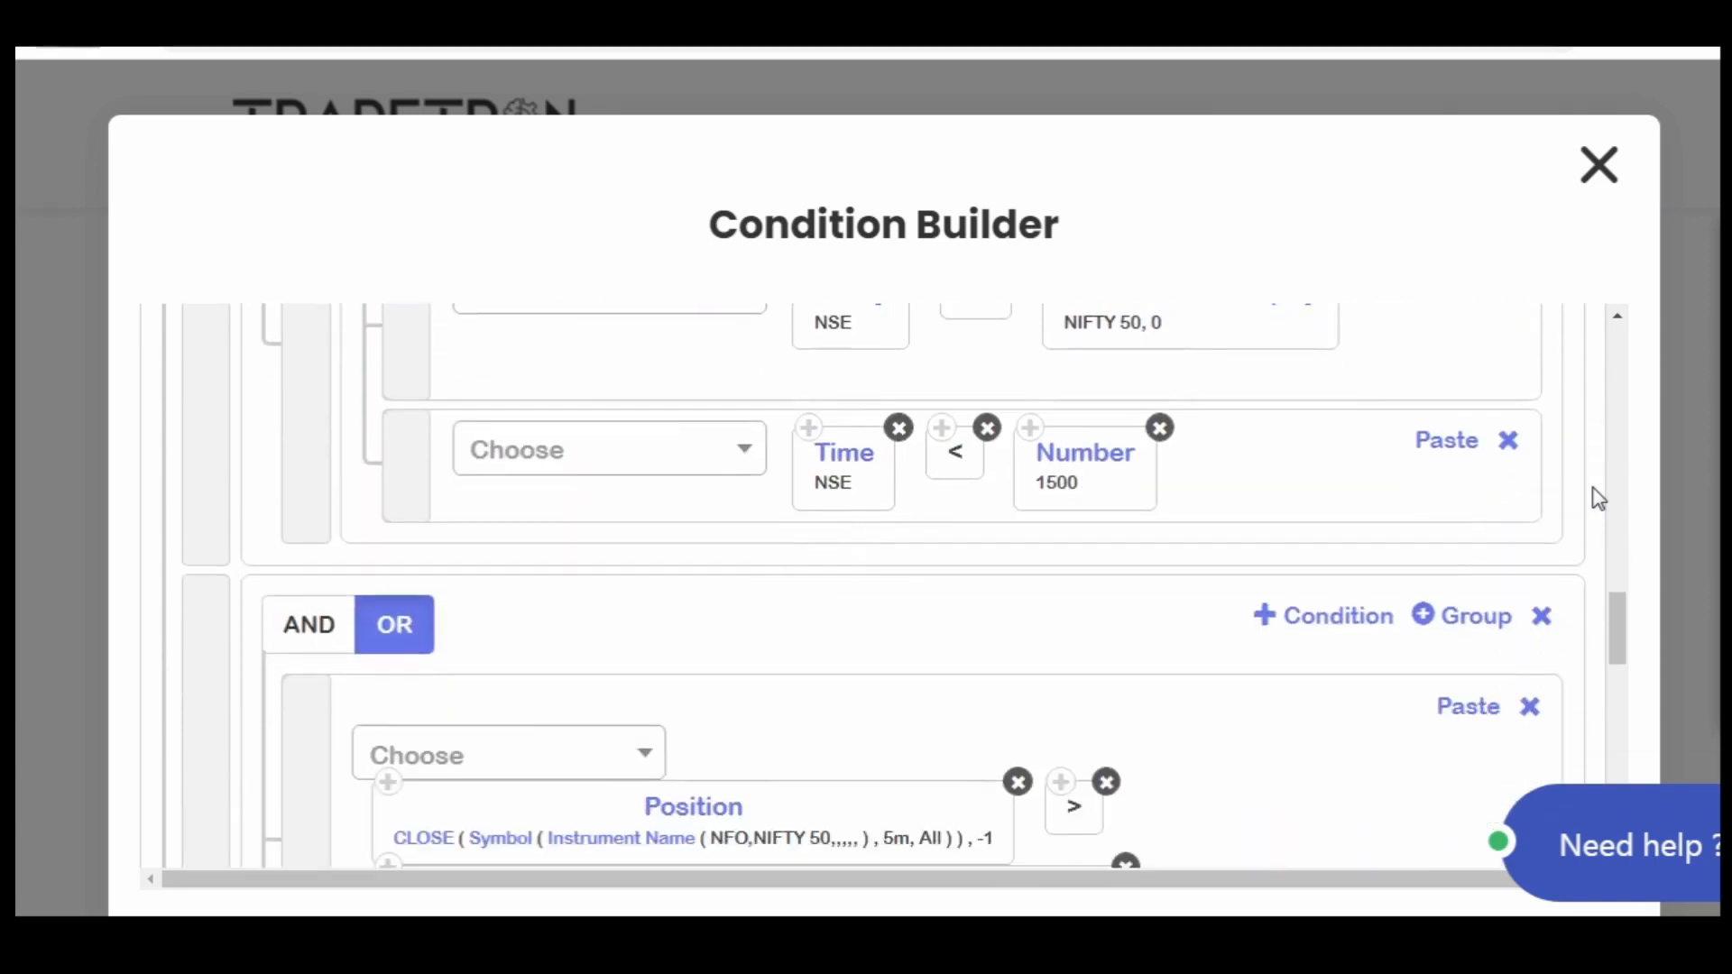
# Examine the OR group with the Supertrend 2, 2 comparisons and the 5-minute low against the 26-period Donchian lower channel
pyautogui.scroll(-2, 1598, 499)
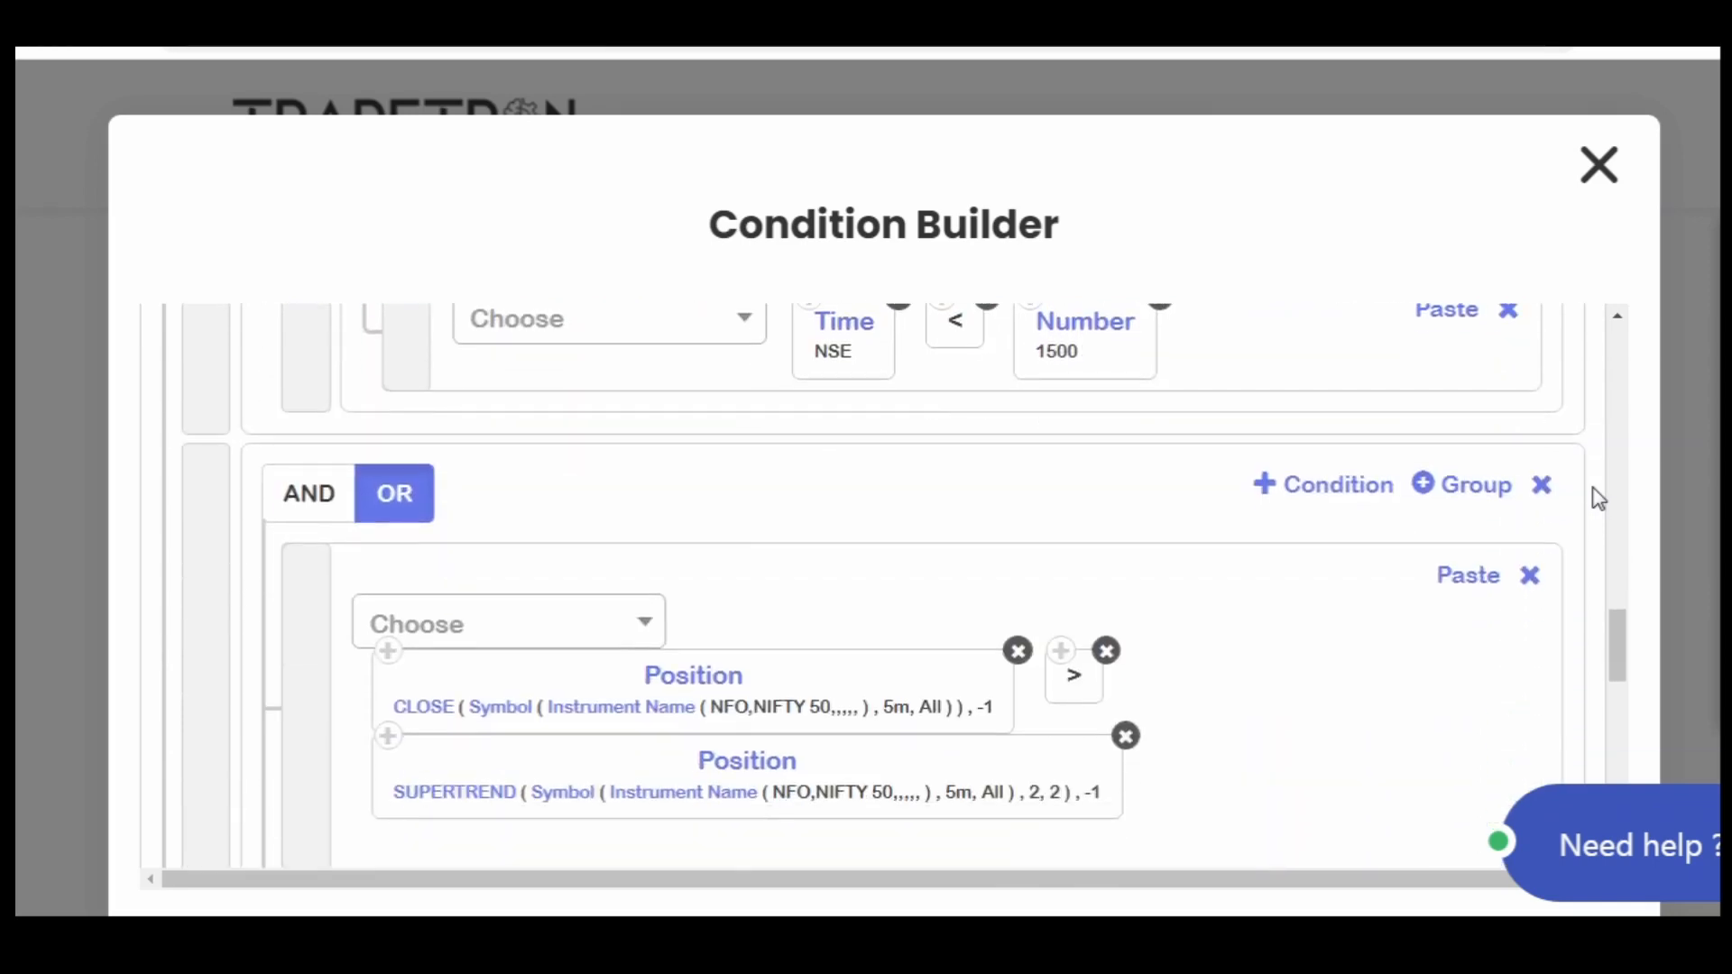
pyautogui.scroll(-2, 1599, 499)
pyautogui.scroll(-2, 1599, 499)
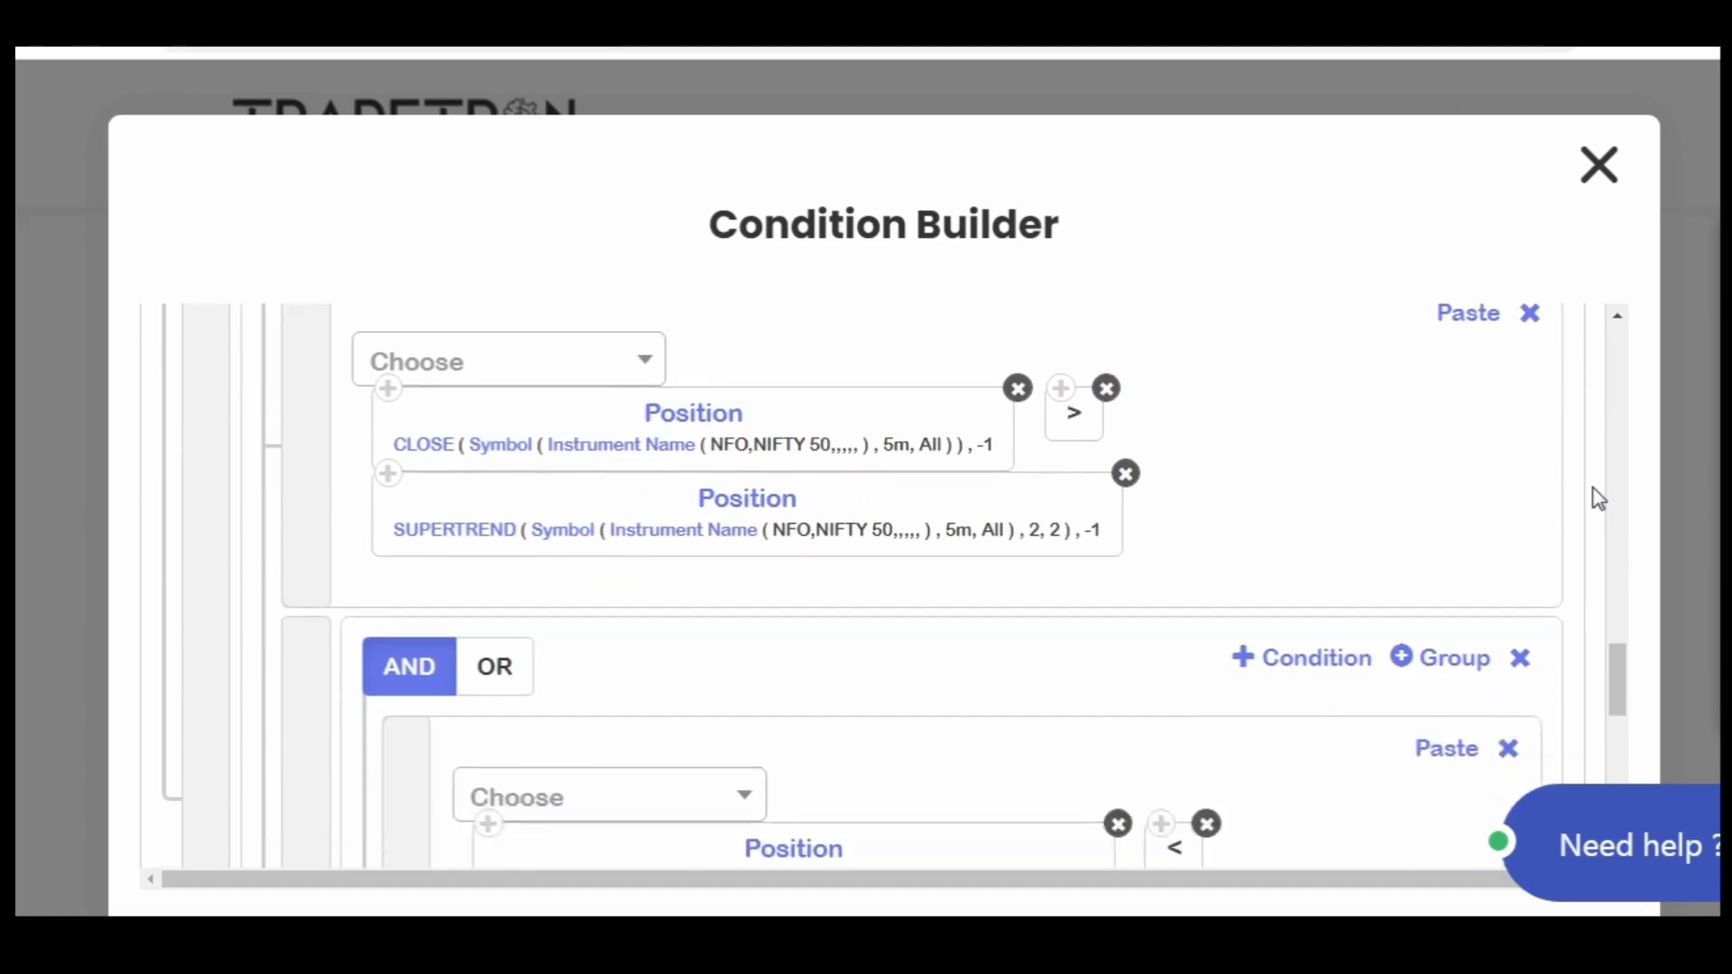
pyautogui.scroll(-2, 1598, 499)
pyautogui.scroll(-2, 1599, 498)
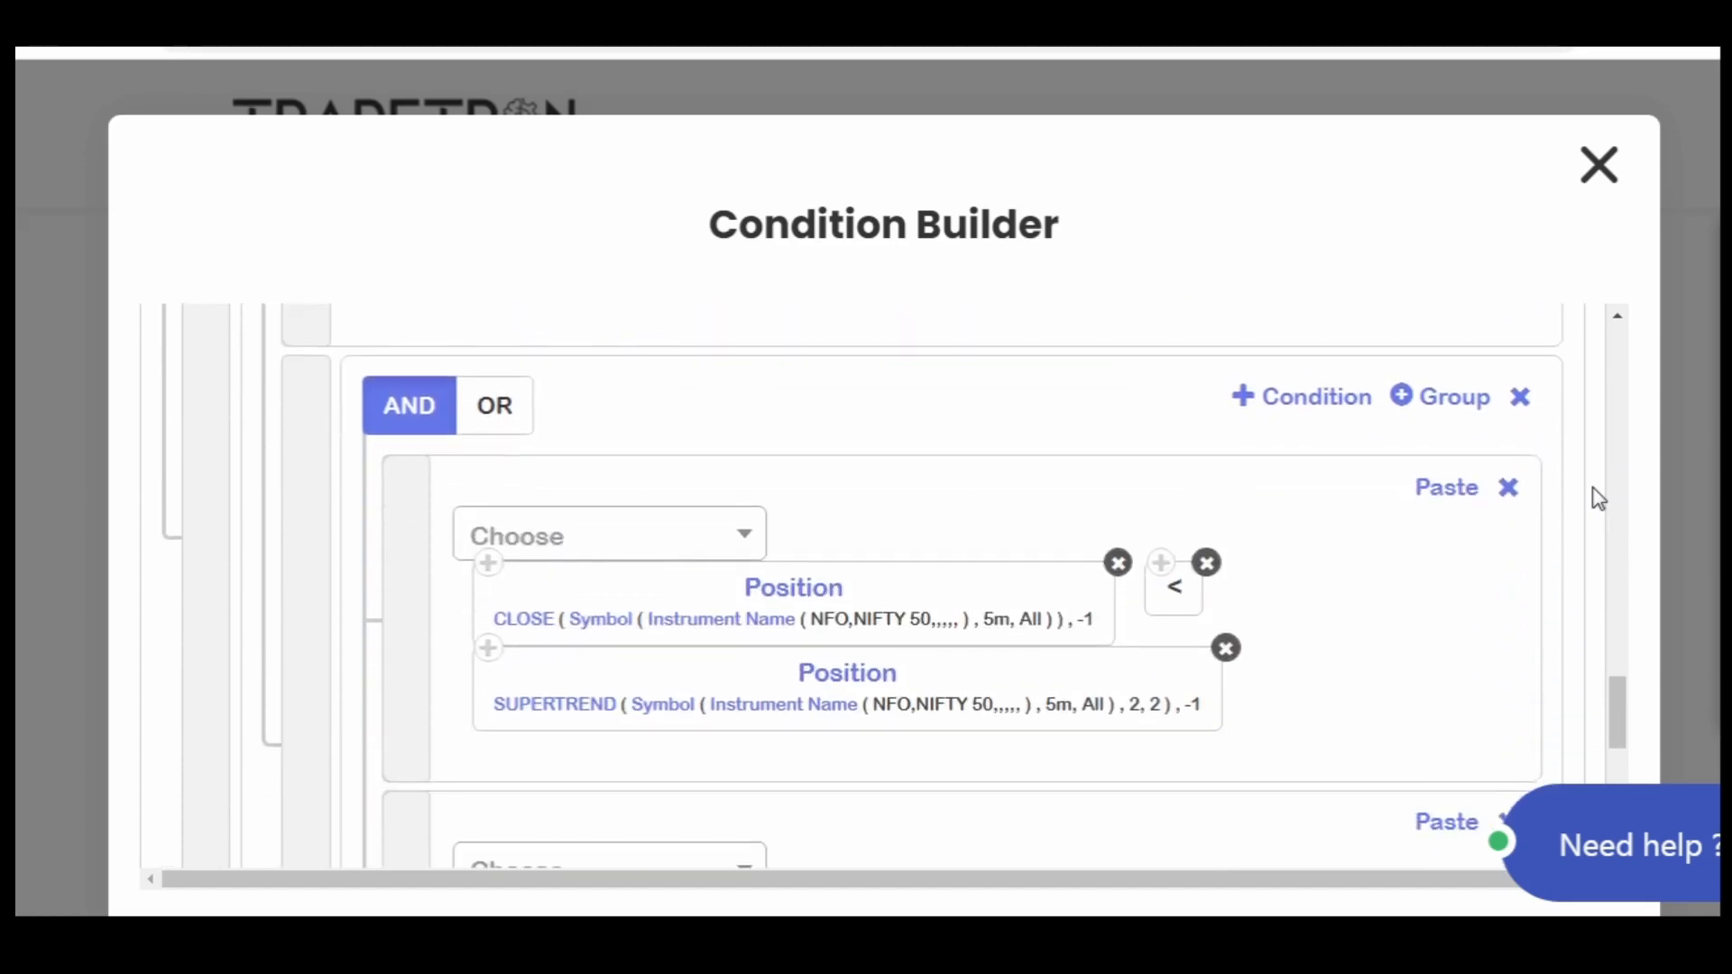
pyautogui.scroll(-2, 1599, 498)
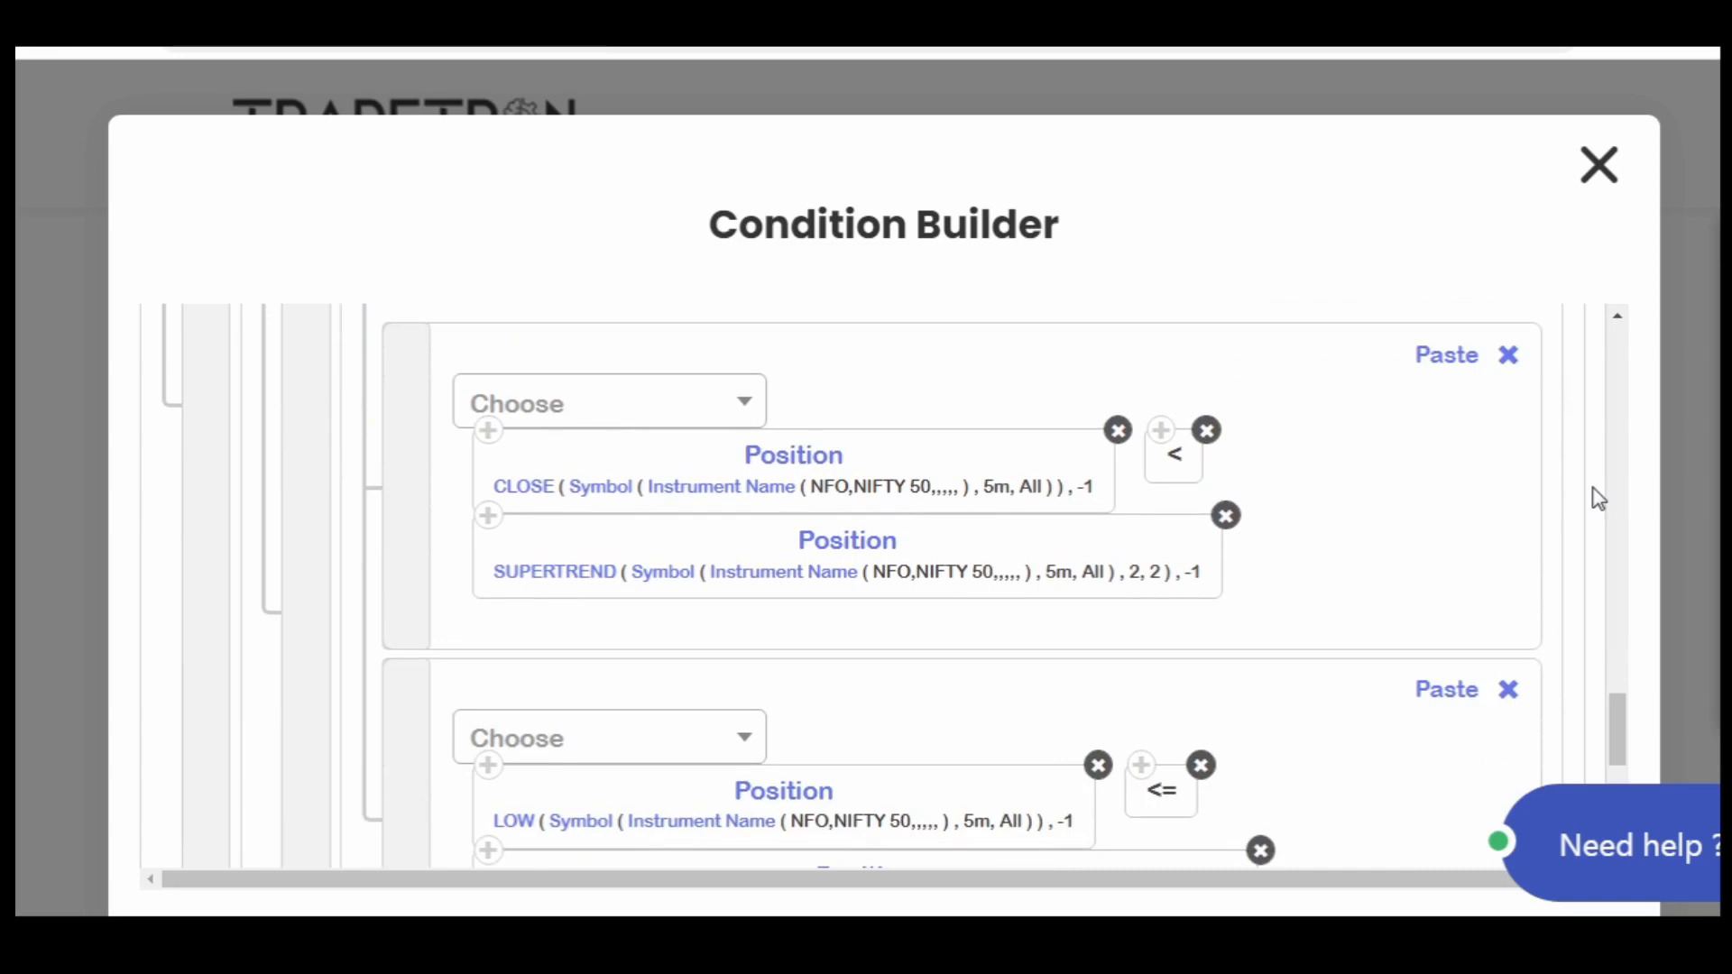
pyautogui.scroll(-2, 1599, 499)
pyautogui.scroll(-2, 1599, 499)
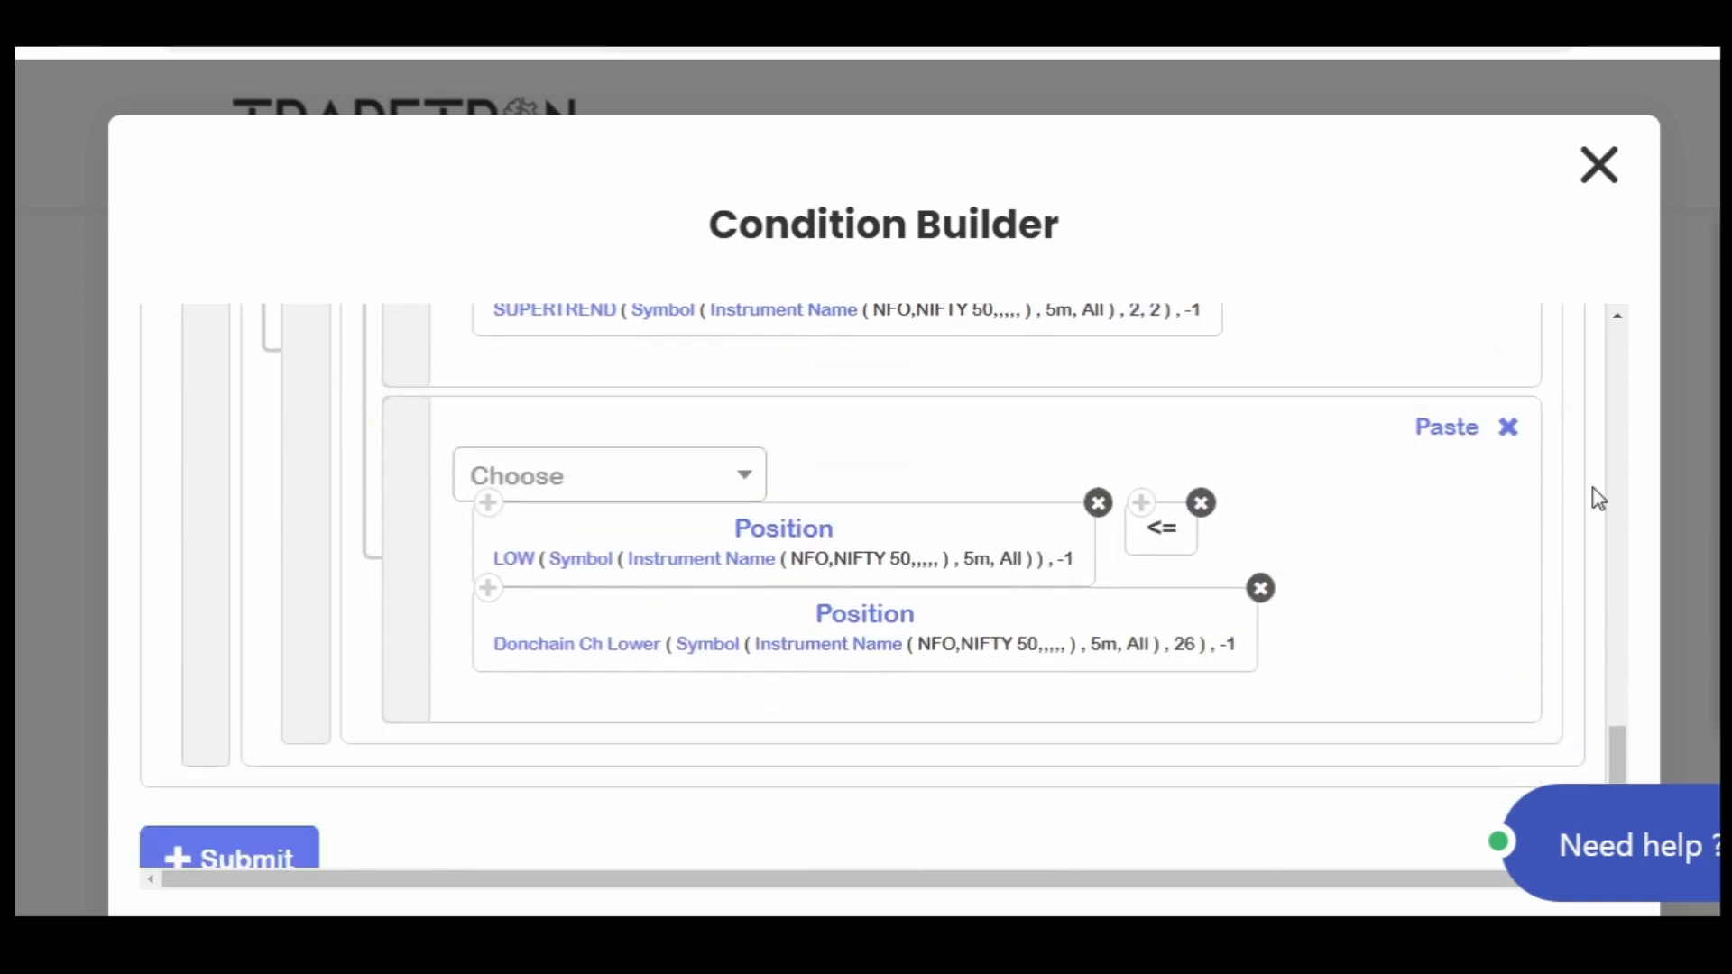
pyautogui.scroll(-2, 1599, 499)
pyautogui.scroll(-2, 1598, 499)
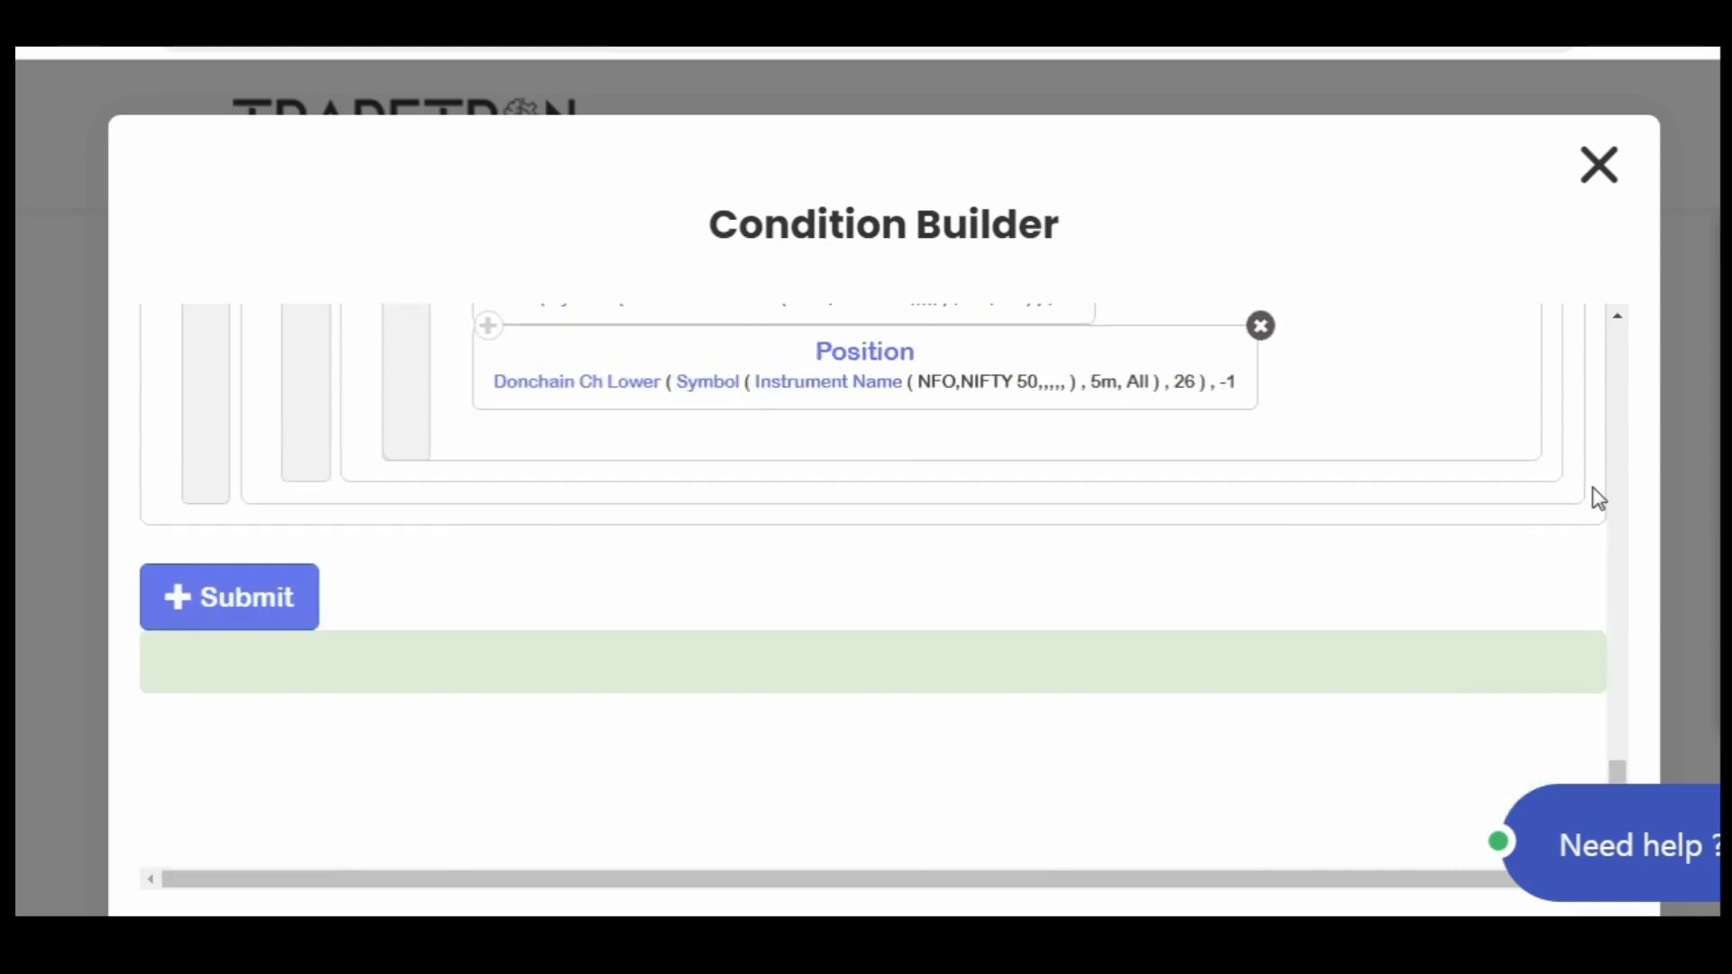
# Review the Set №2 Entry group comparing the Donchian lower channel and the Supertrend 2, 2 rules once more
pyautogui.scroll(4, 1598, 499)
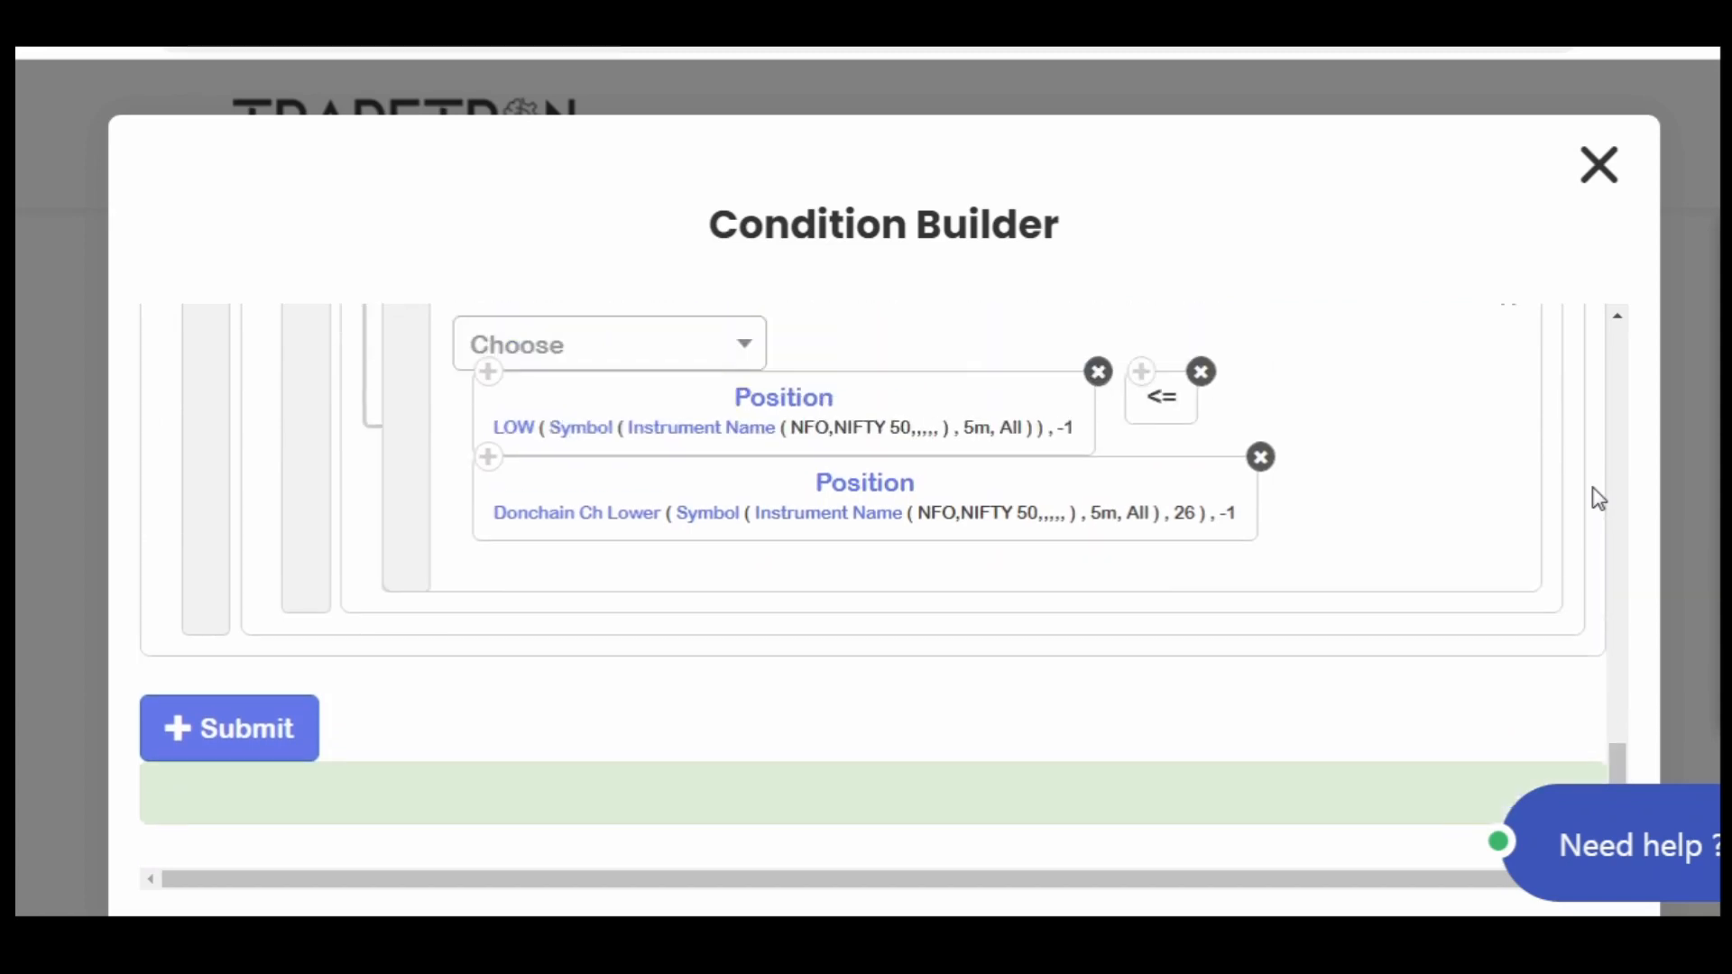
pyautogui.scroll(2, 1599, 499)
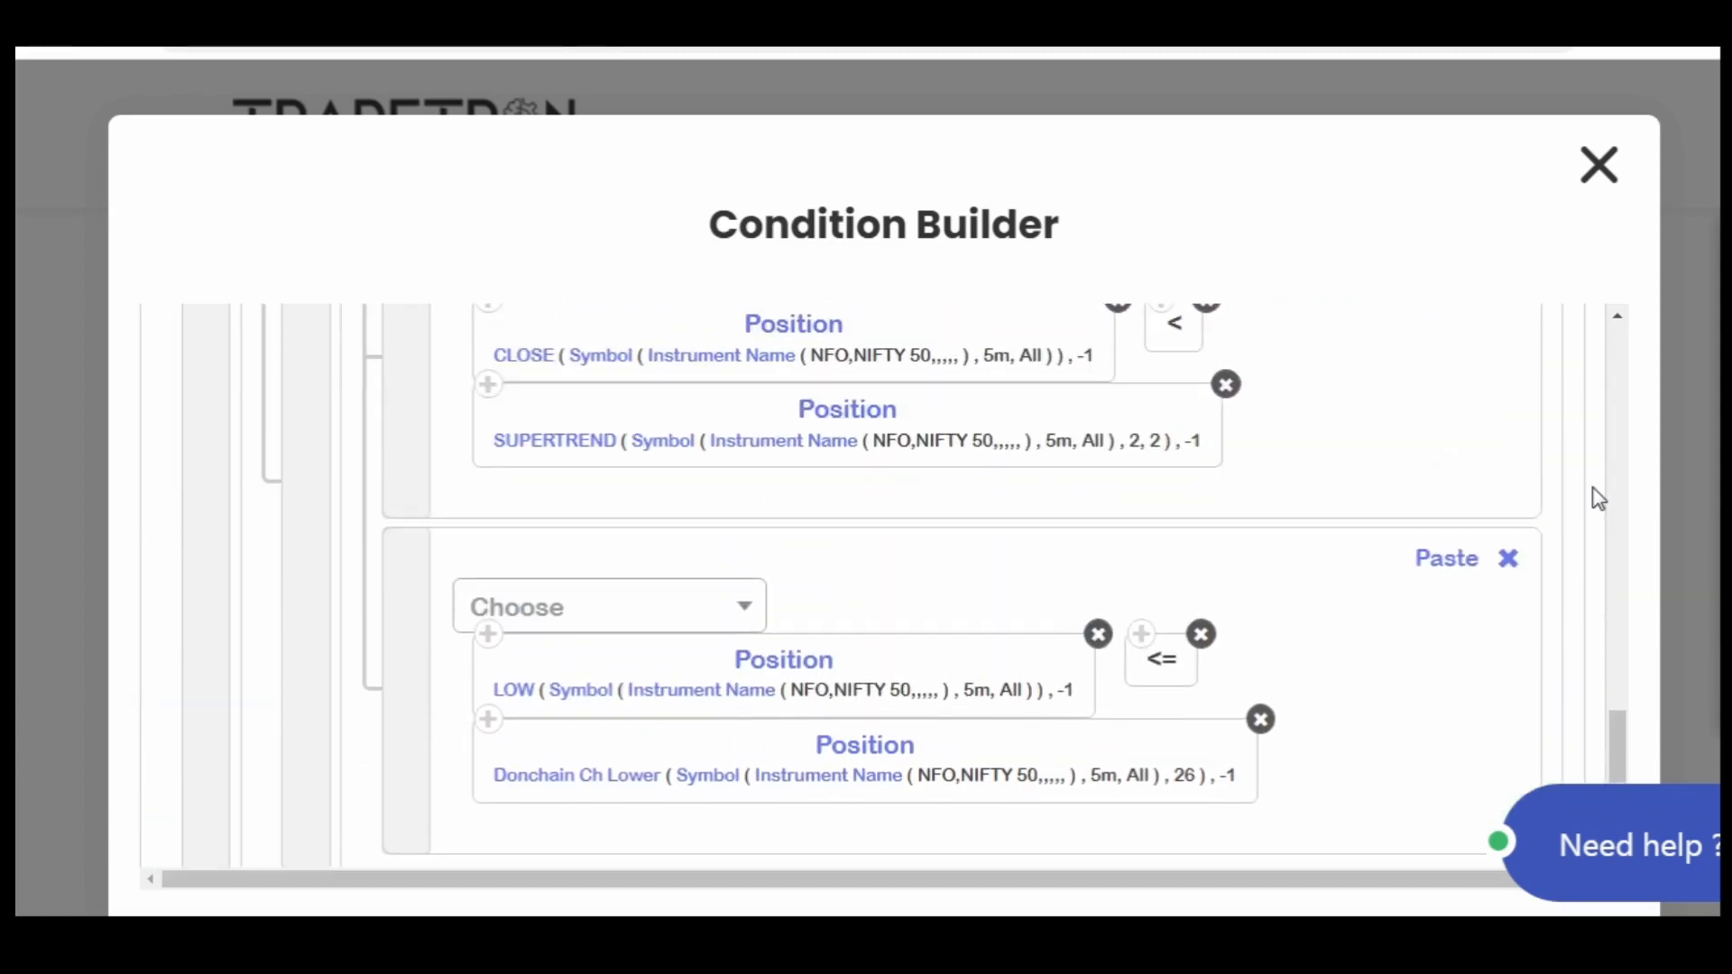
pyautogui.scroll(2, 1598, 499)
pyautogui.scroll(4, 1599, 499)
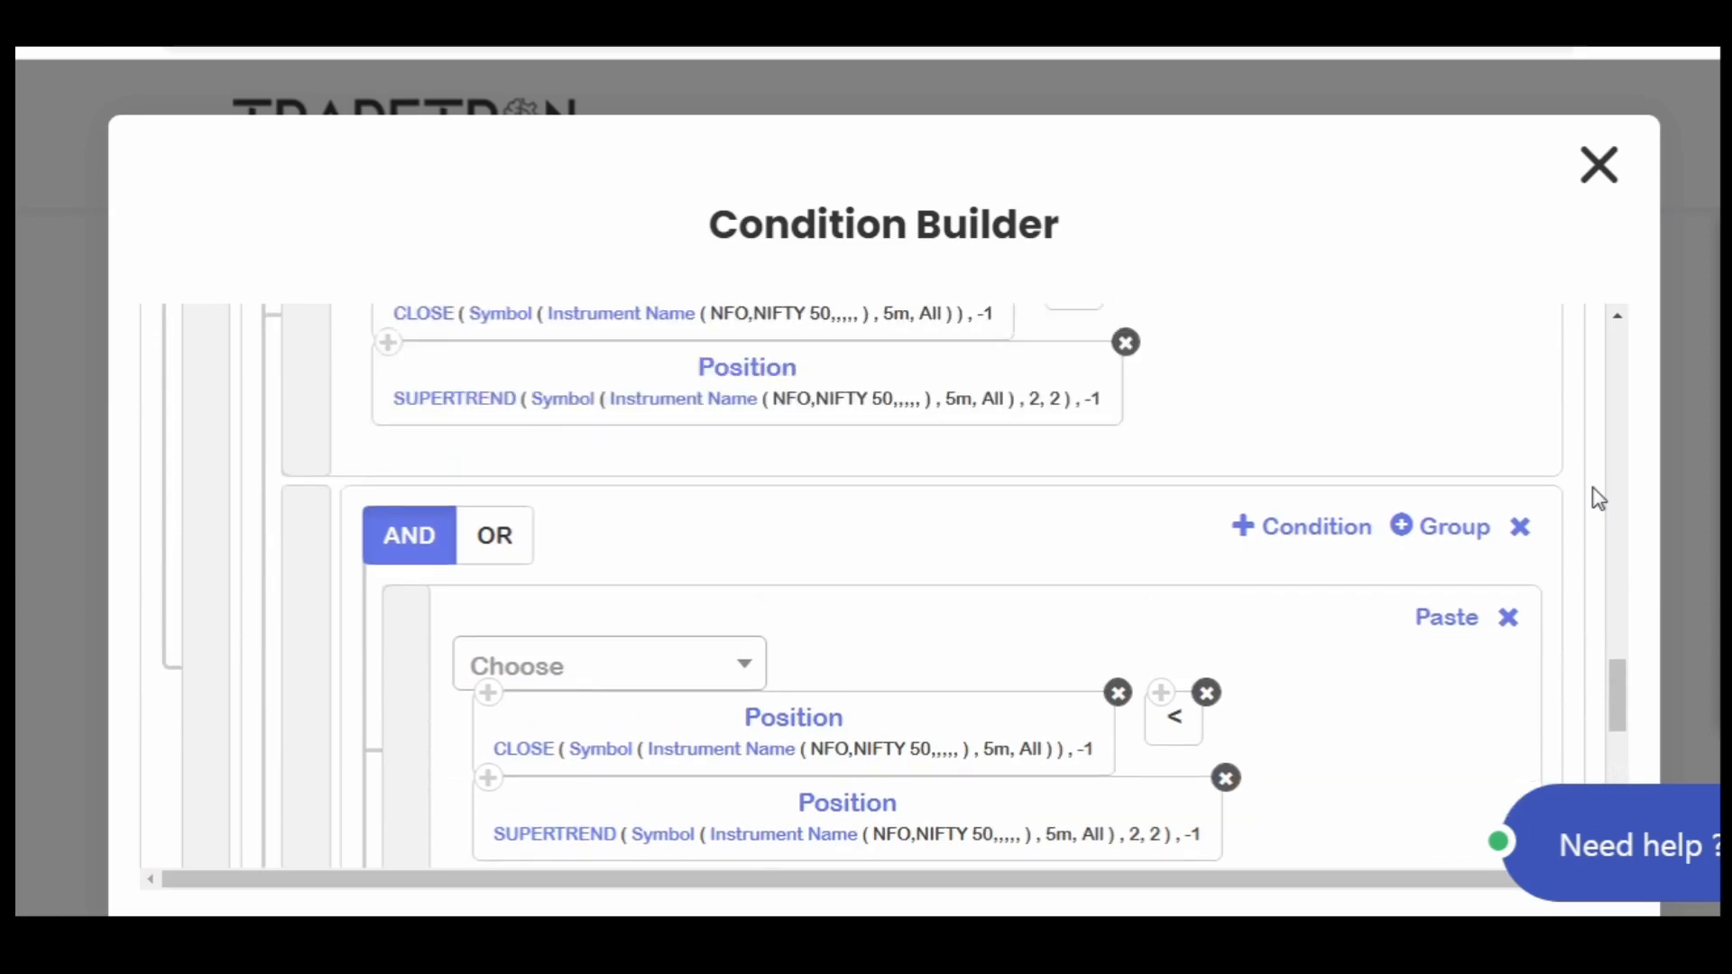
pyautogui.scroll(2, 1599, 499)
pyautogui.scroll(2, 1598, 499)
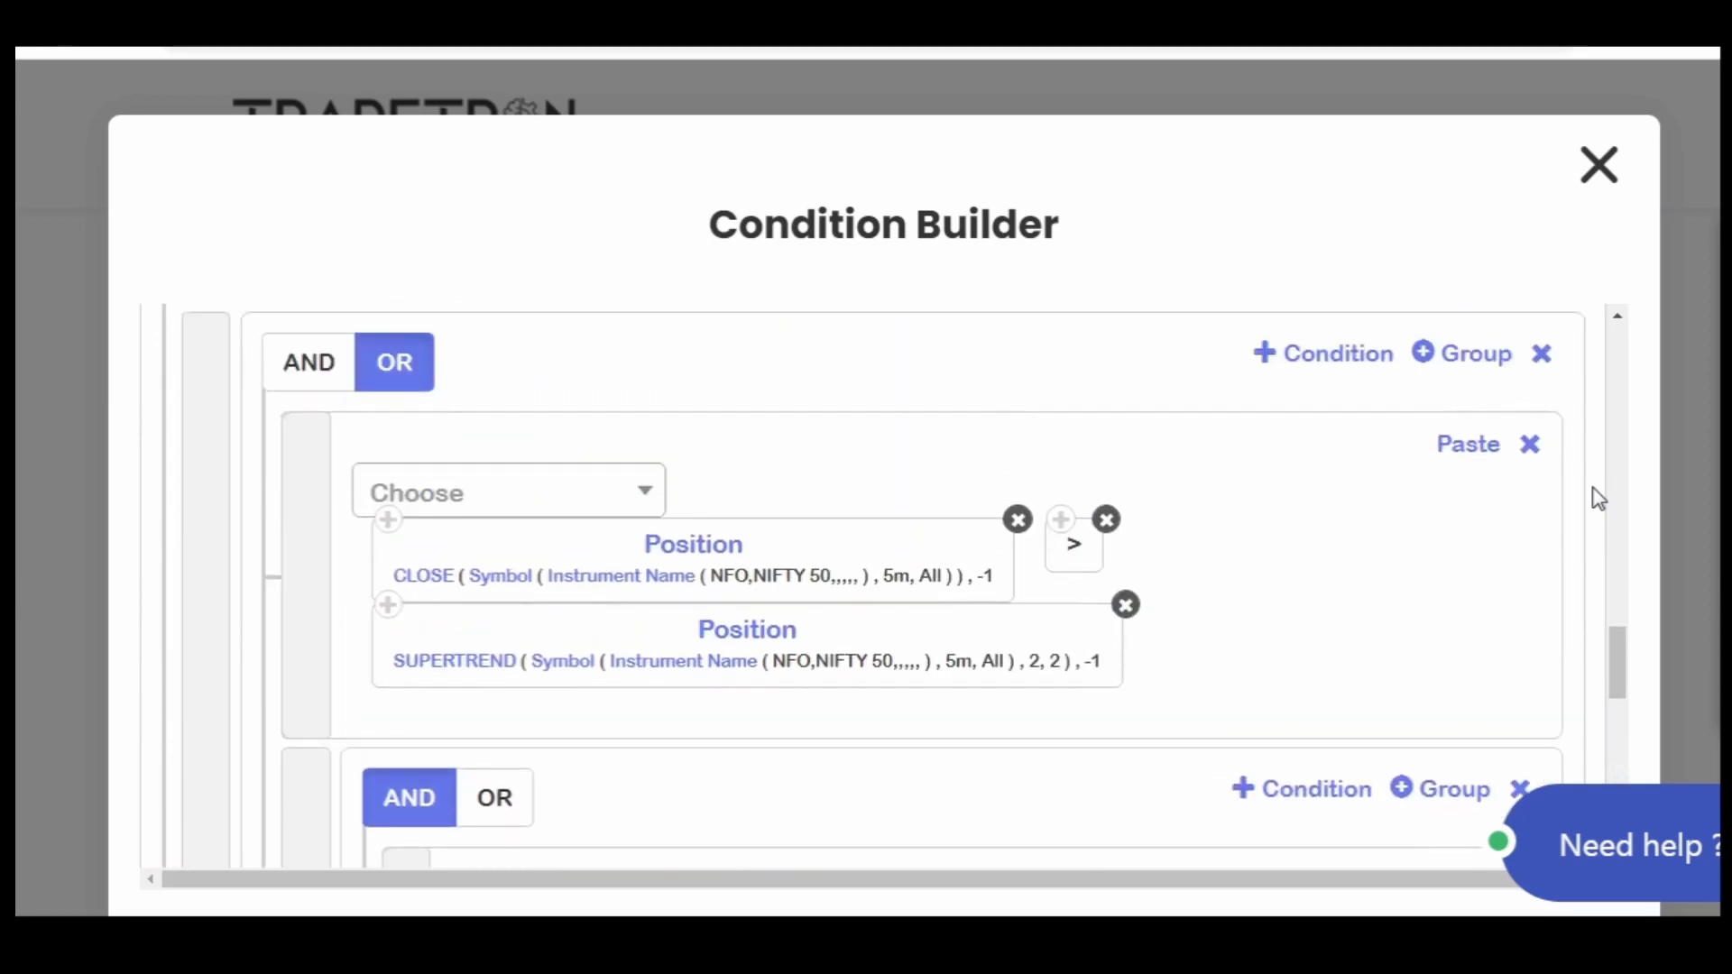
pyautogui.scroll(2, 1599, 499)
pyautogui.scroll(6, 1598, 499)
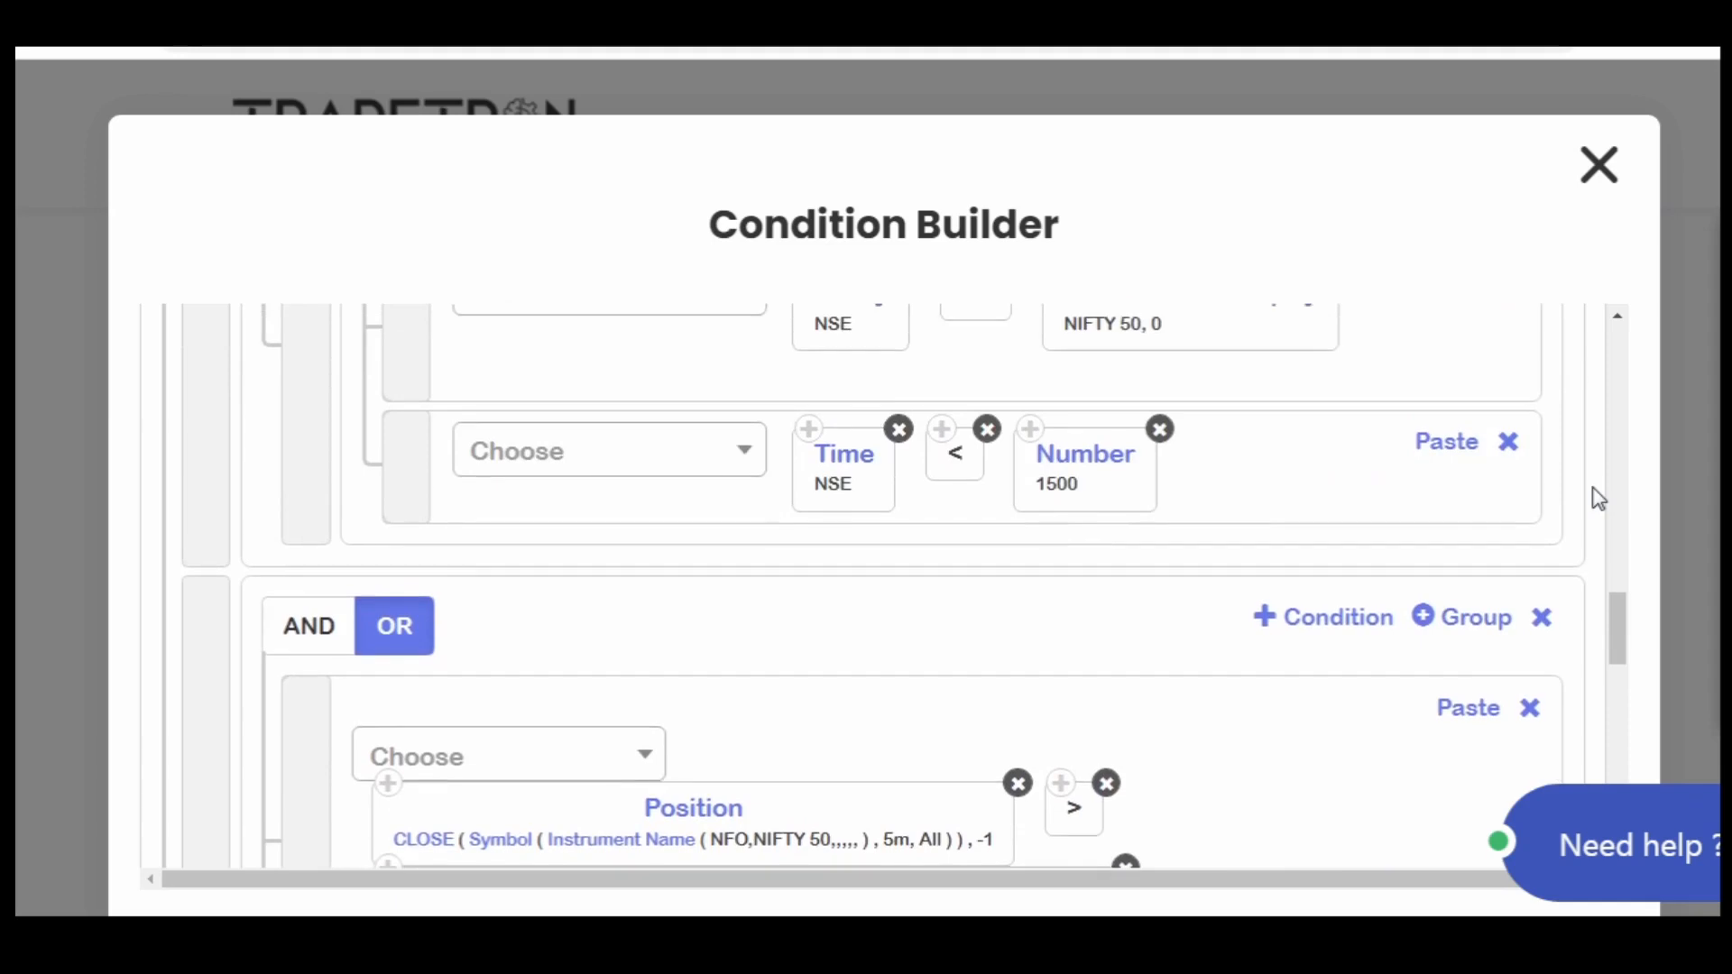
# Recheck the remaining Set №2 Entry rules from the expiry group back to the opening time rule, and close the conditions unchanged
pyautogui.scroll(6, 1599, 499)
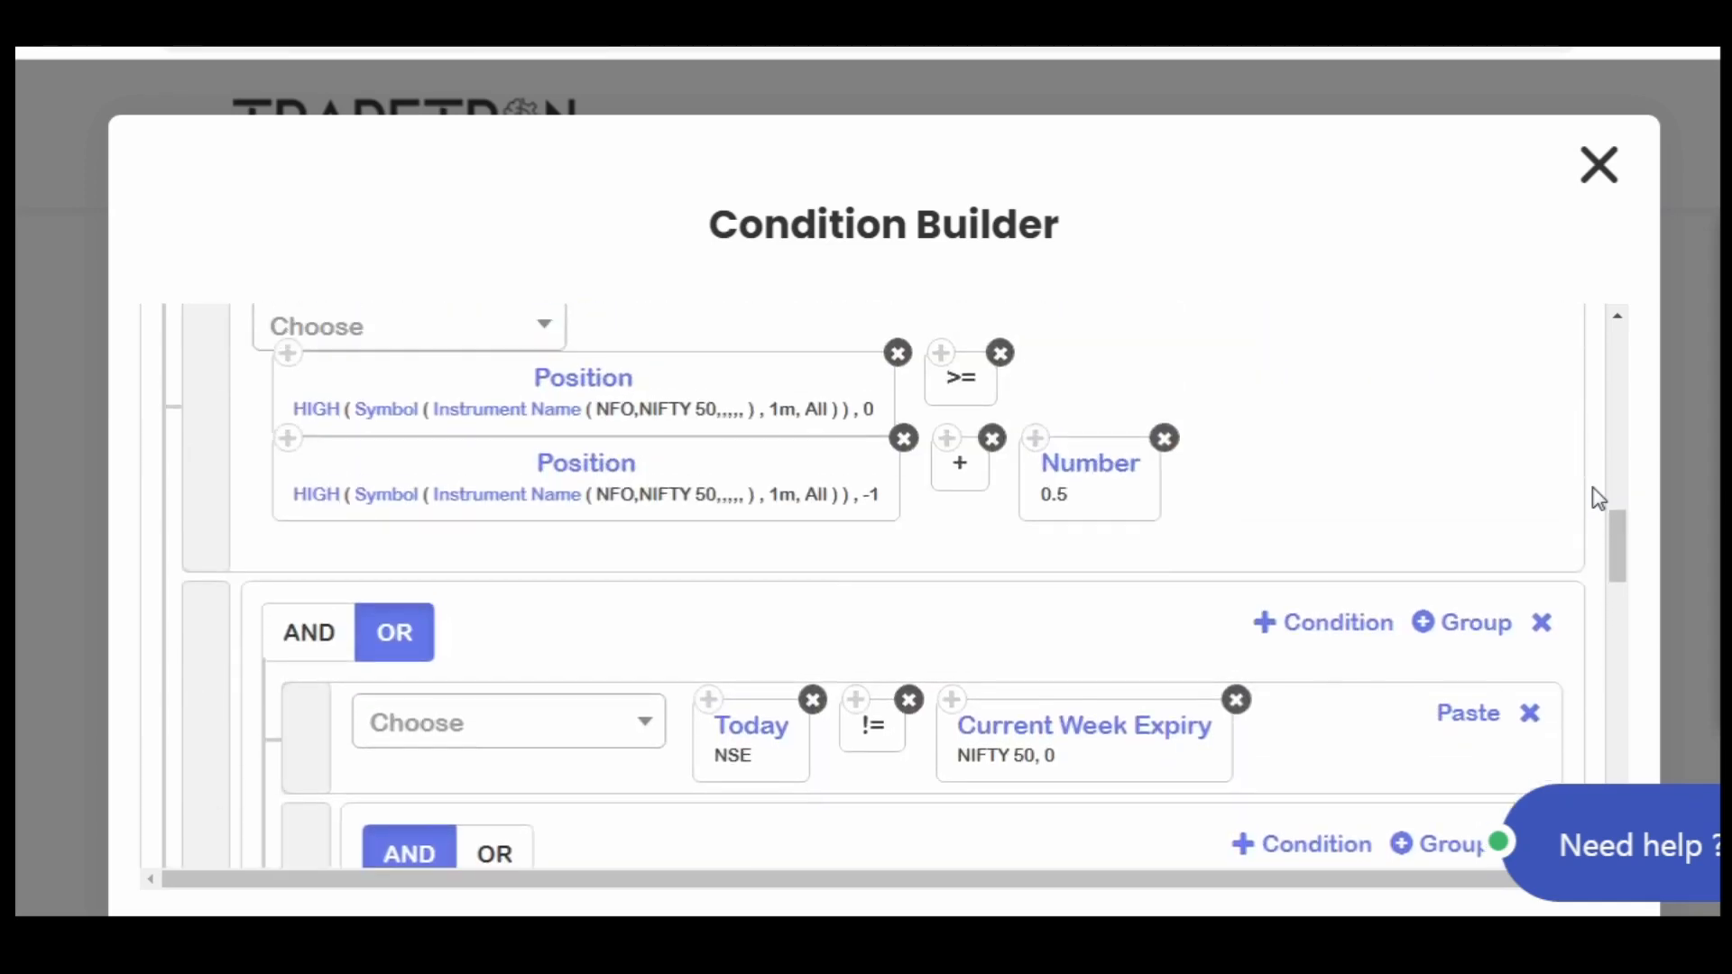
pyautogui.scroll(2, 1598, 498)
pyautogui.scroll(2, 1598, 499)
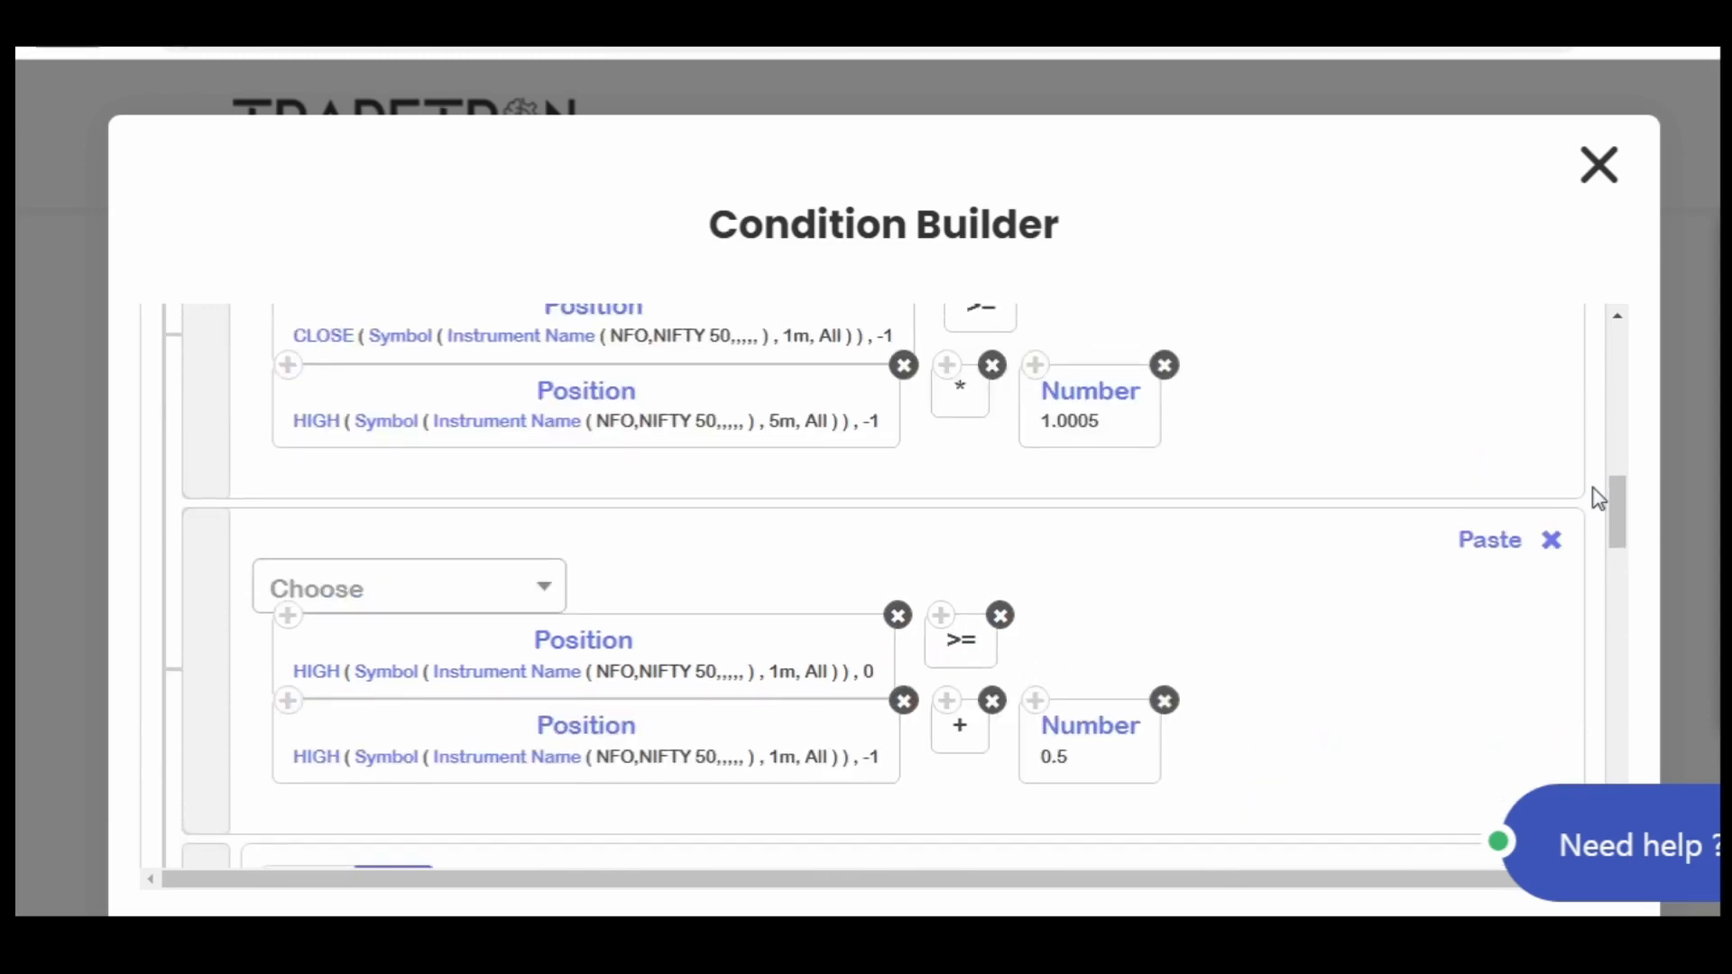
pyautogui.scroll(2, 1599, 499)
pyautogui.scroll(6, 1598, 499)
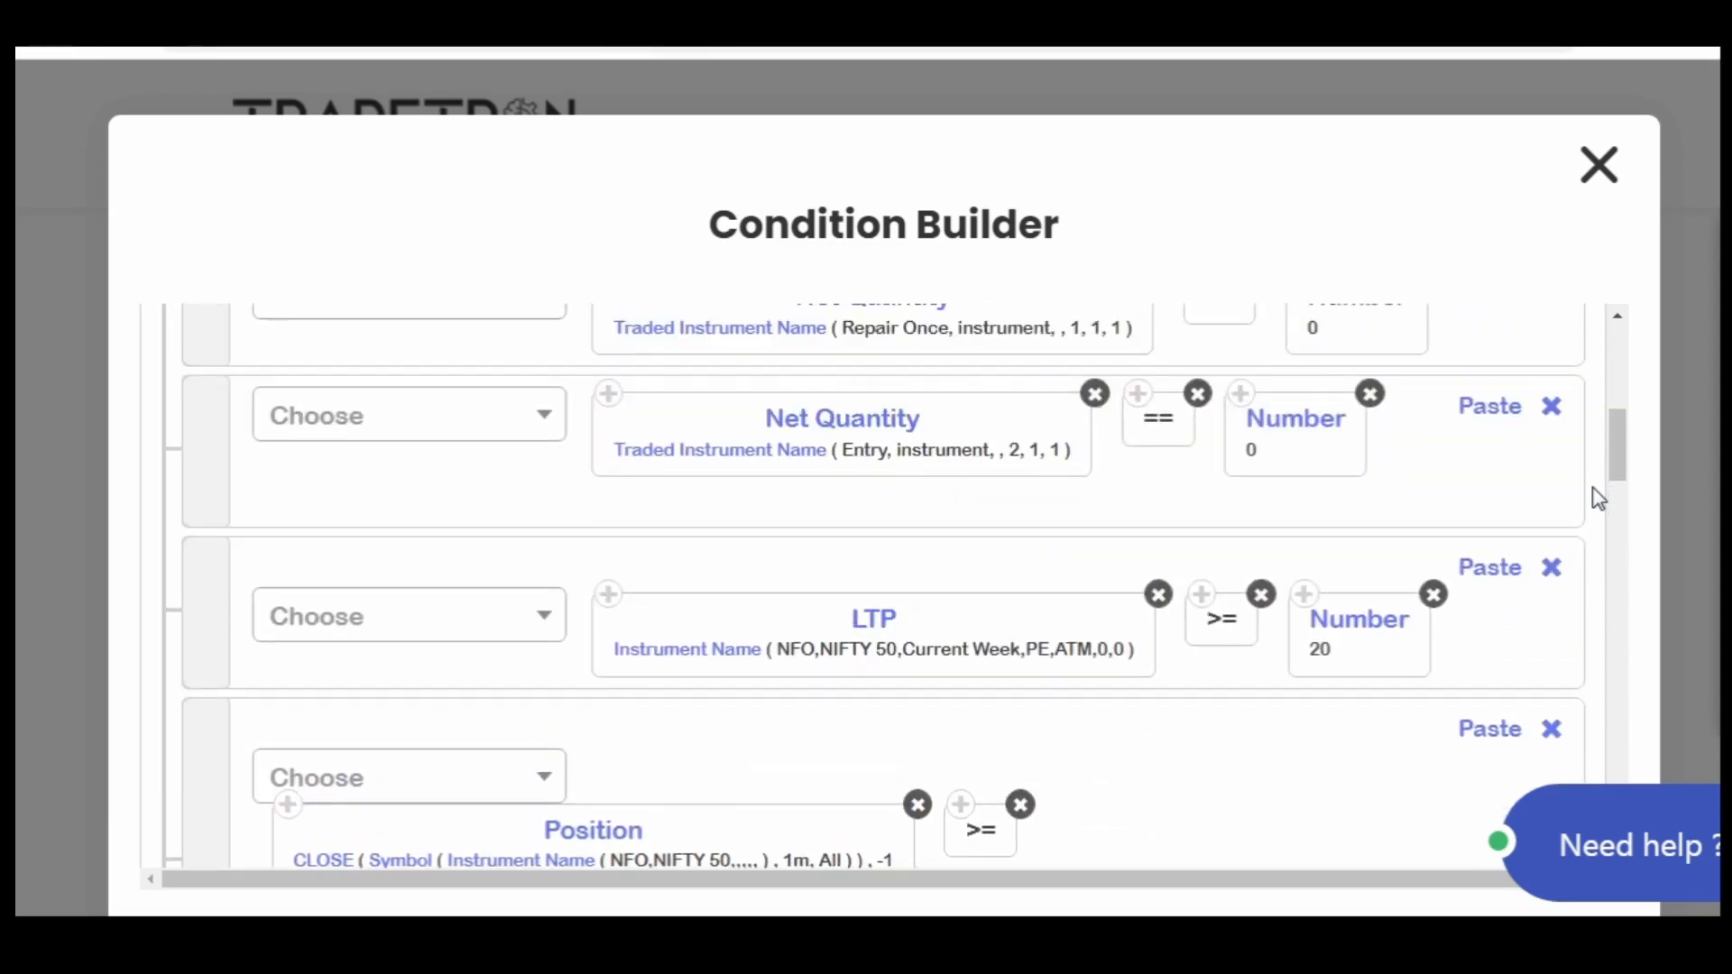
pyautogui.scroll(2, 1599, 499)
pyautogui.scroll(4, 1599, 499)
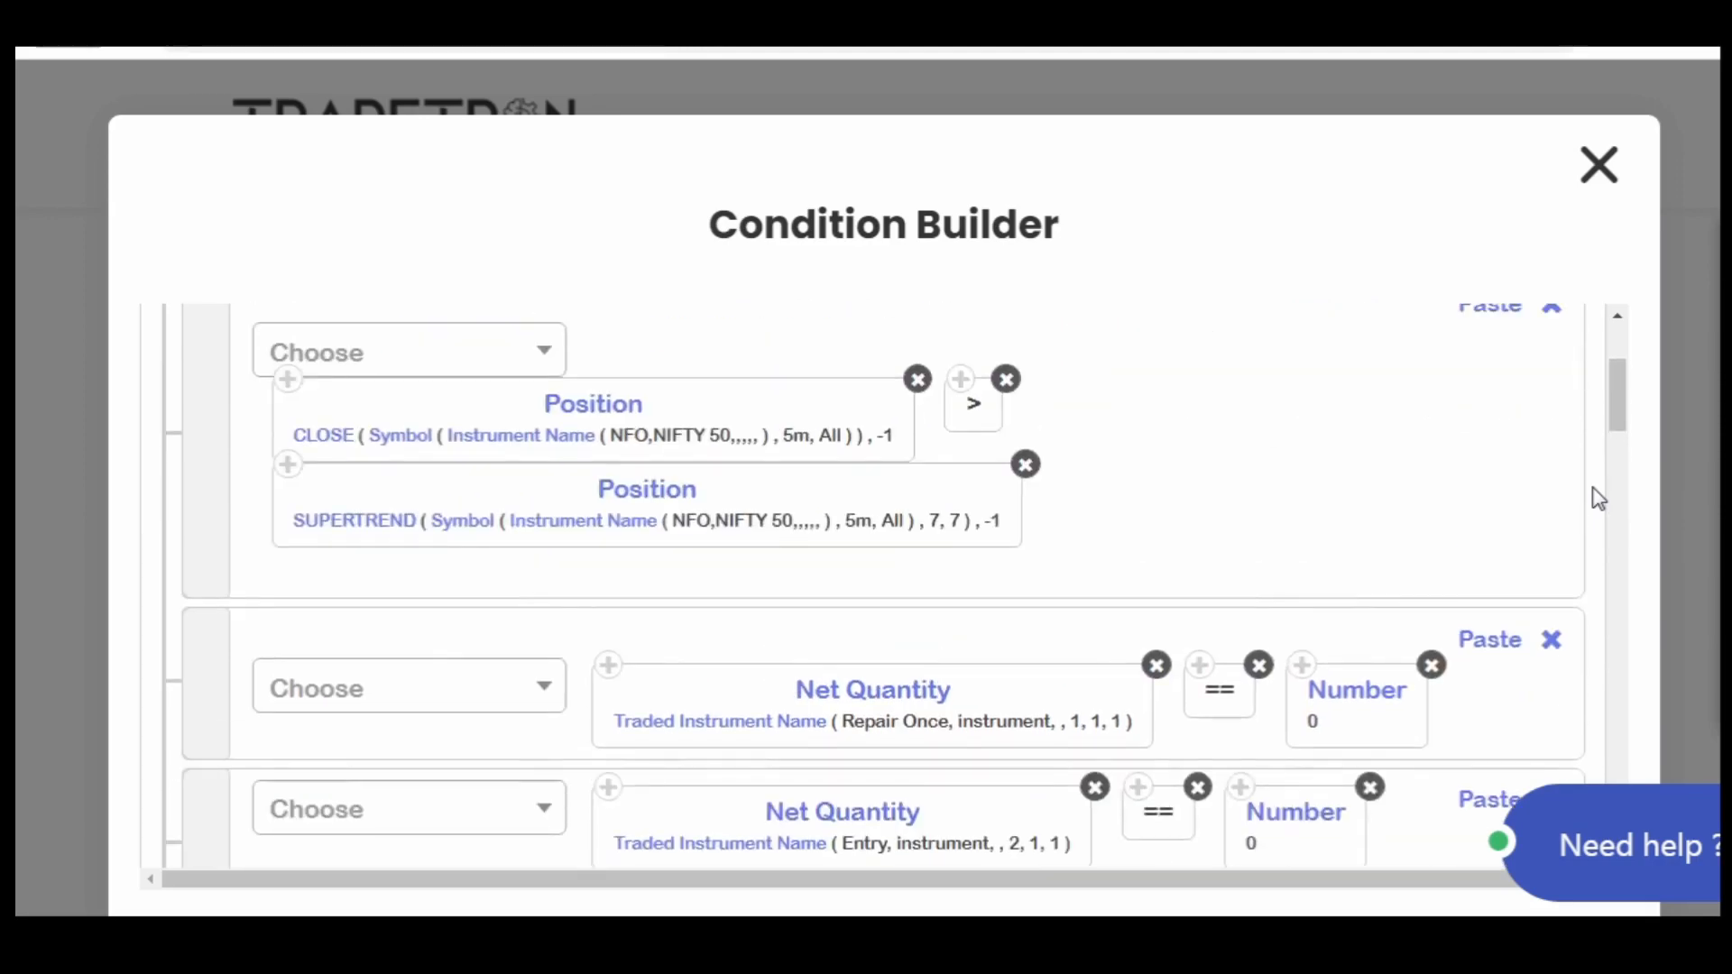
pyautogui.scroll(4, 1598, 499)
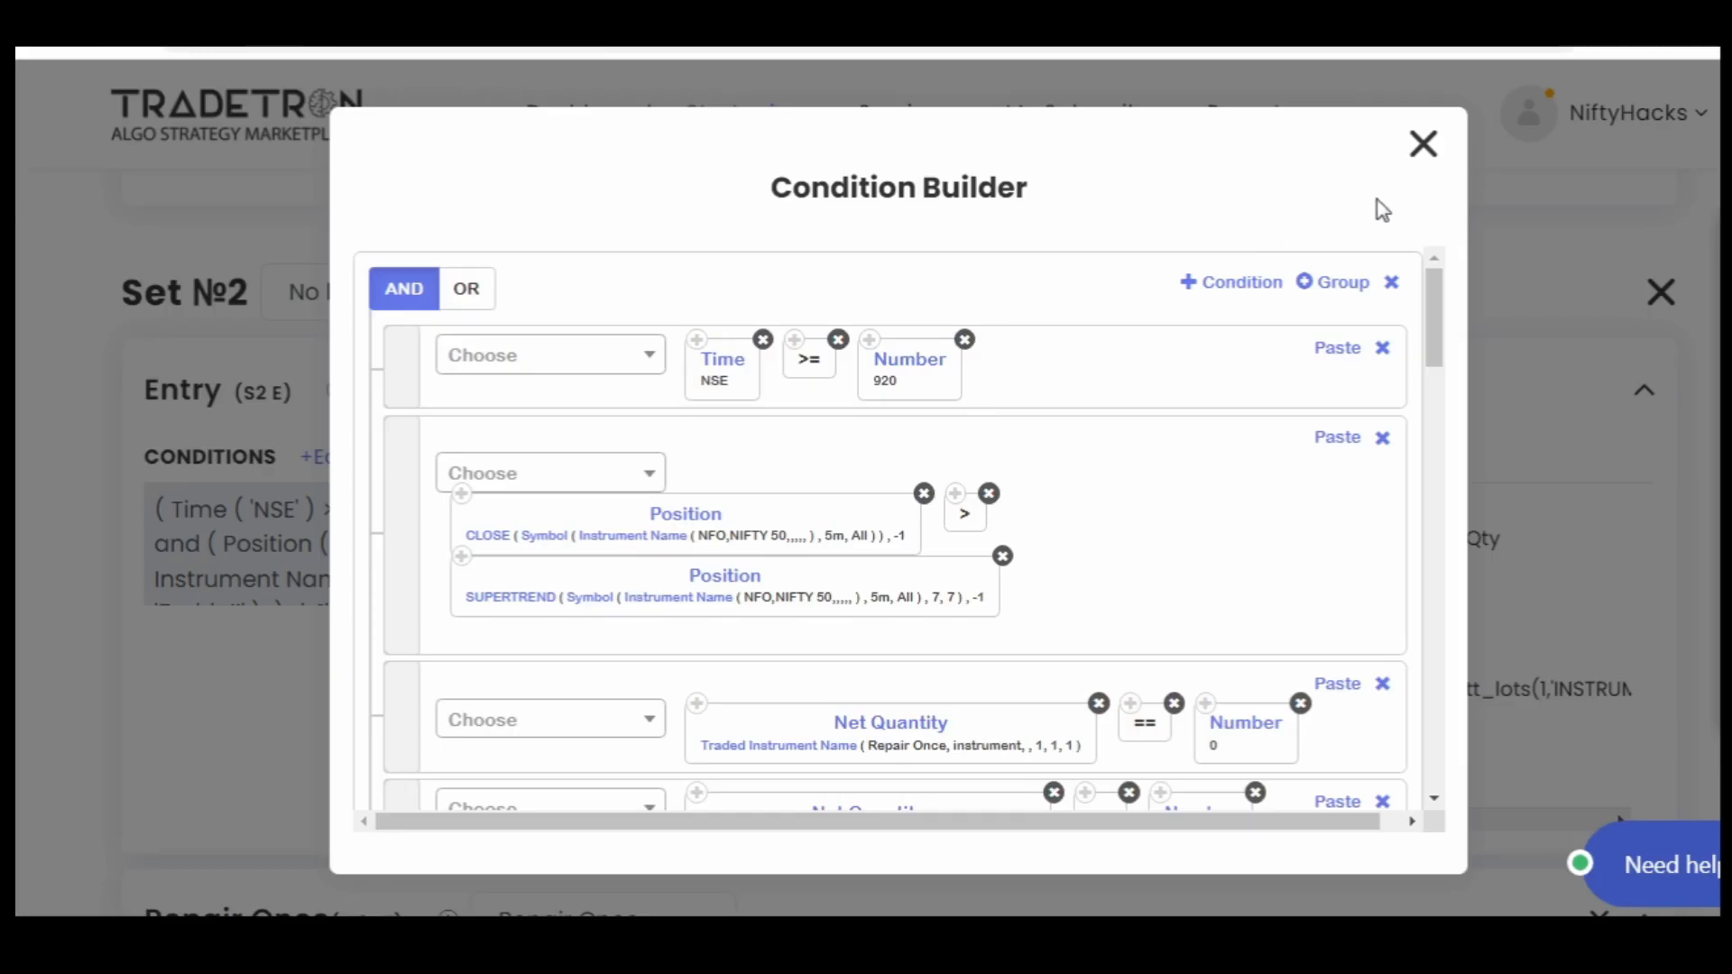
pyautogui.click(1599, 165)
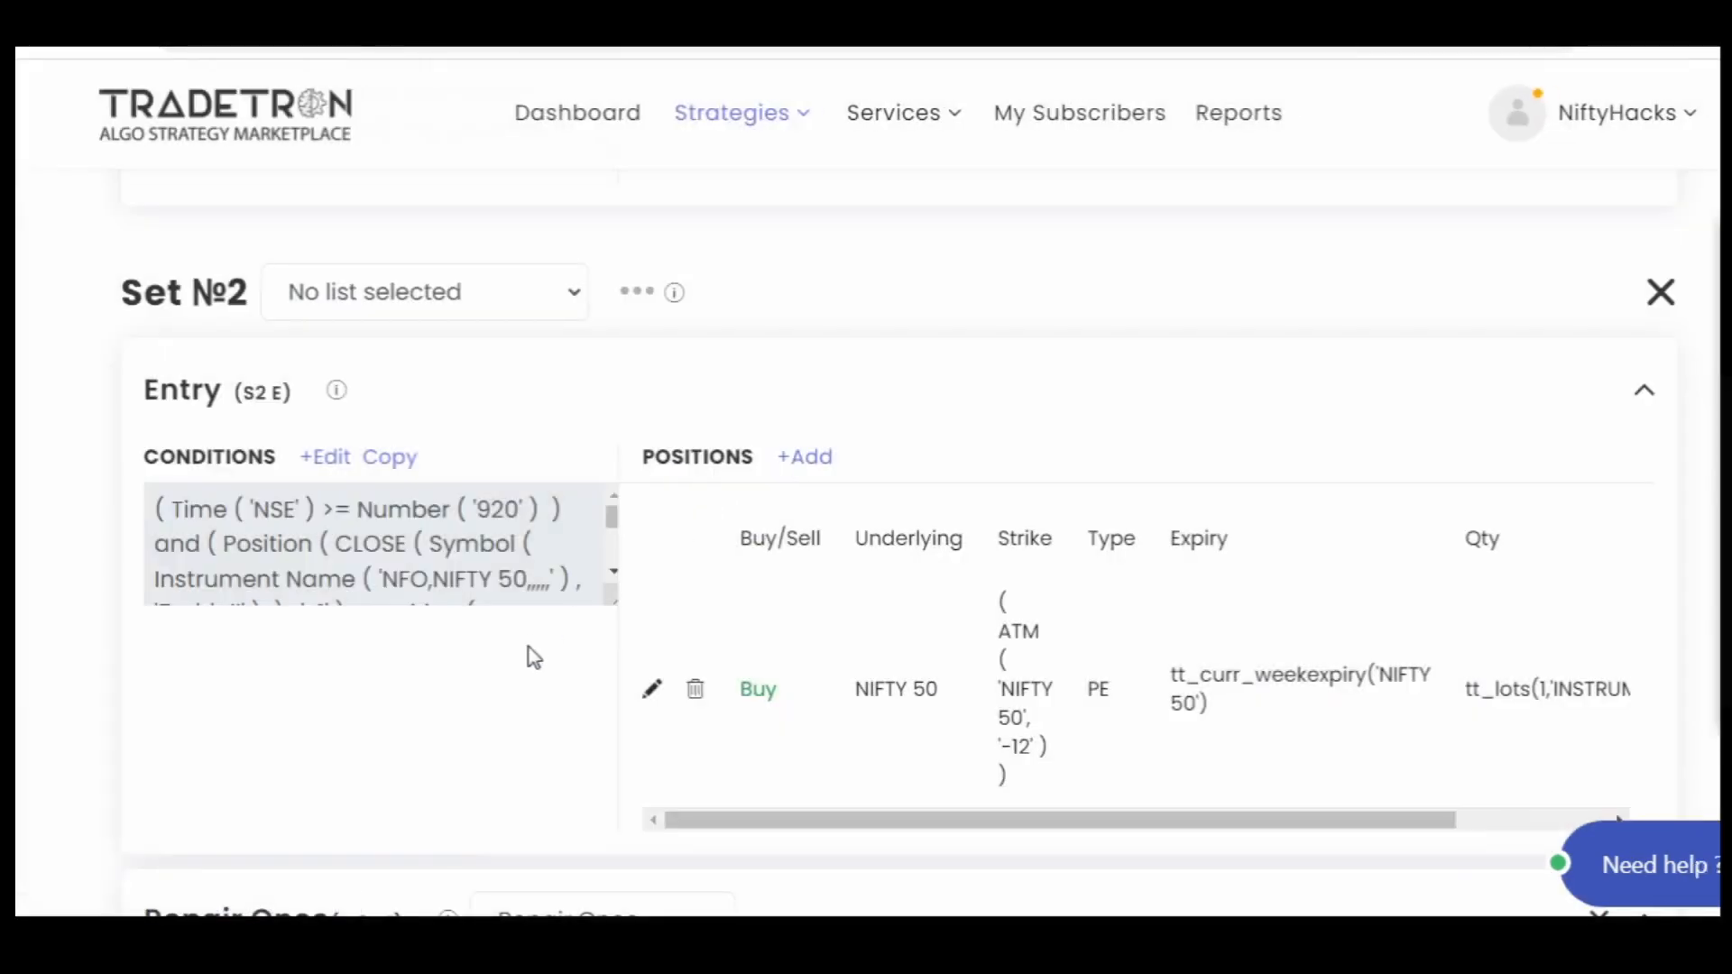
# Open the Set №2 Entry buy position, examine the ATM parameters in its strike formula, and close it without updating
pyautogui.click(650, 690)
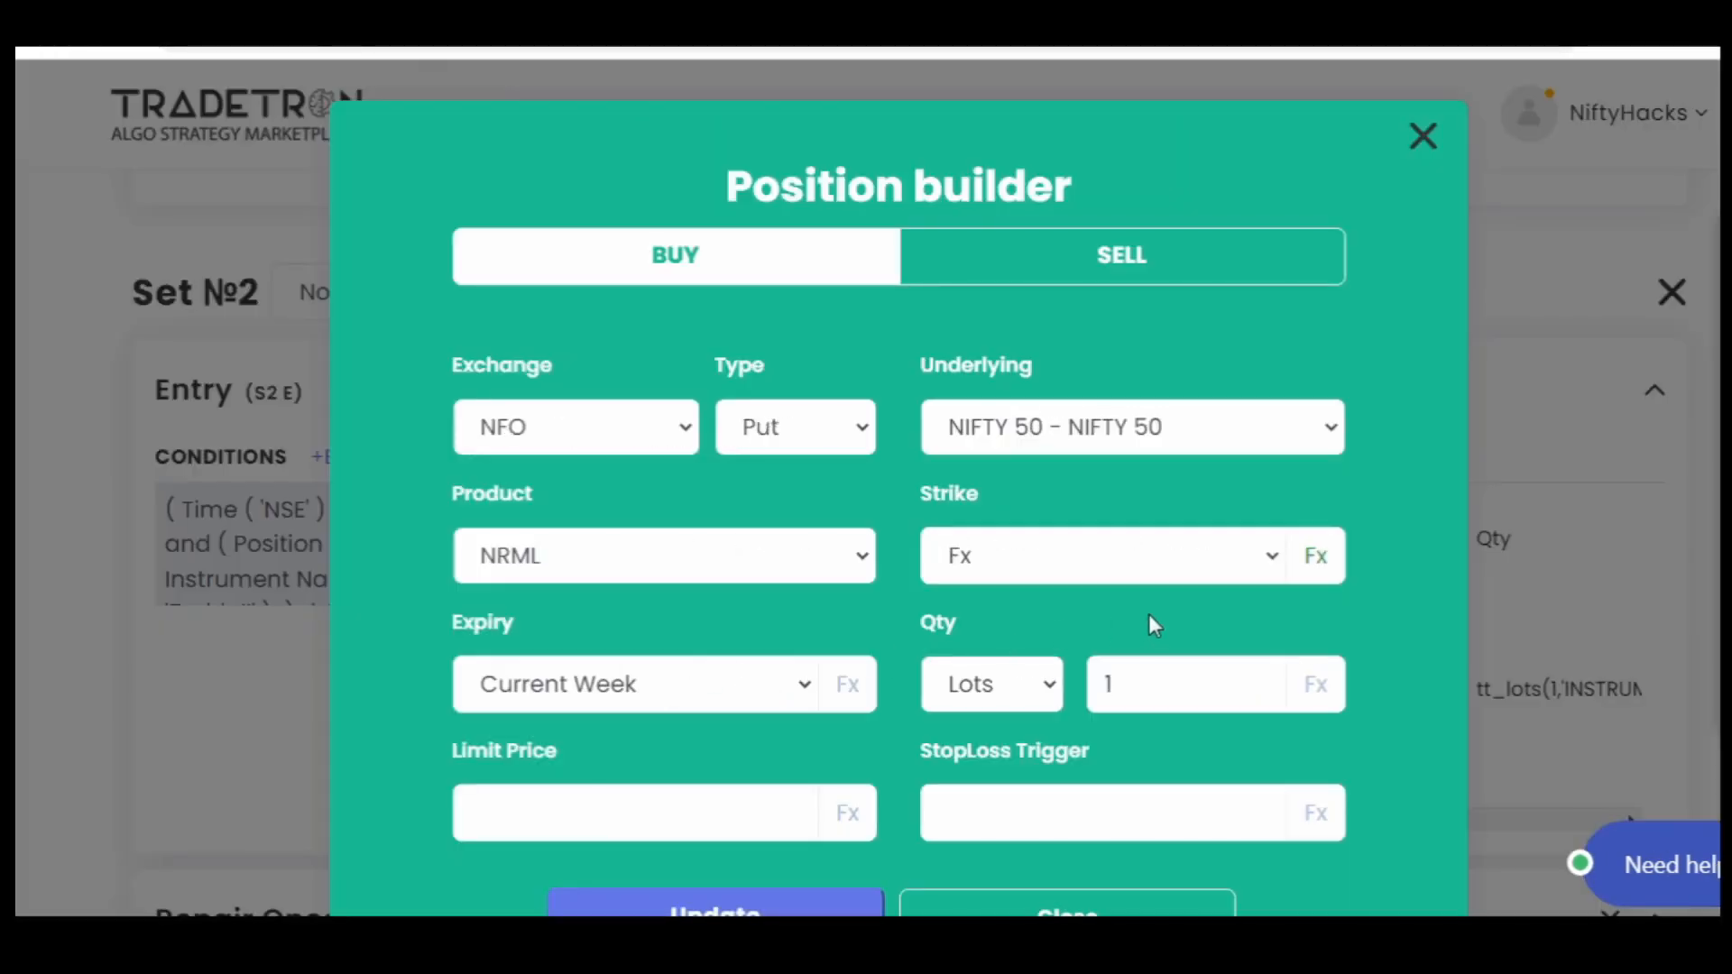
pyautogui.click(1316, 567)
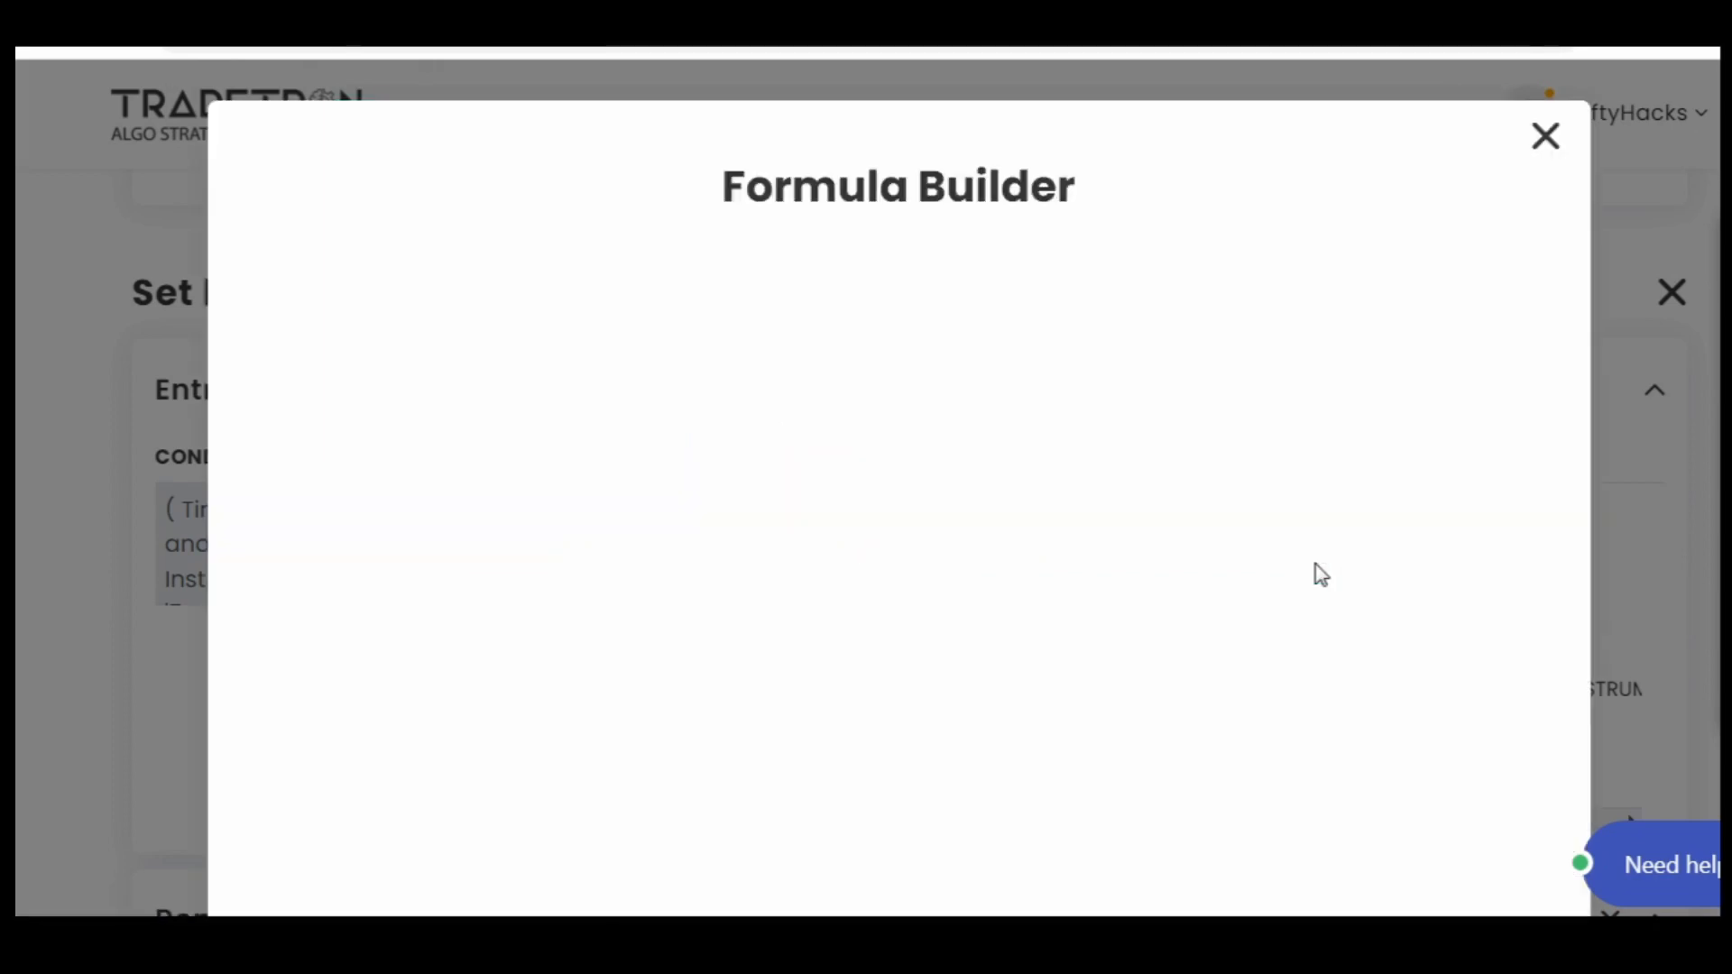
pyautogui.click(619, 374)
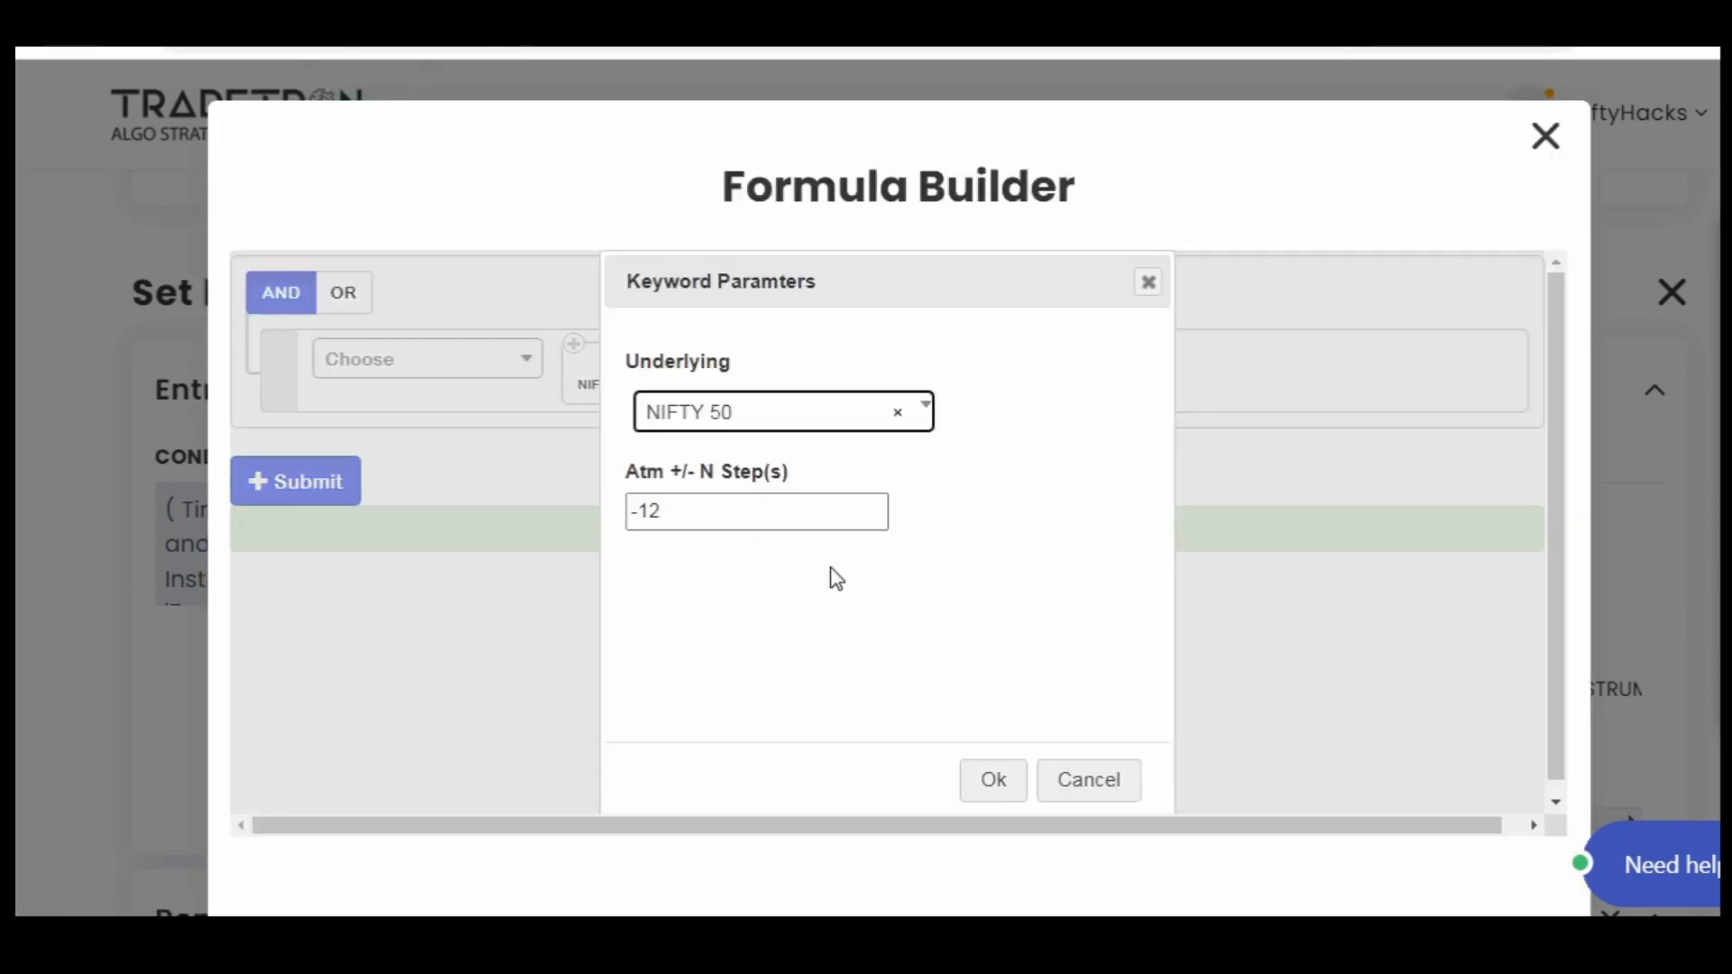
pyautogui.click(1148, 286)
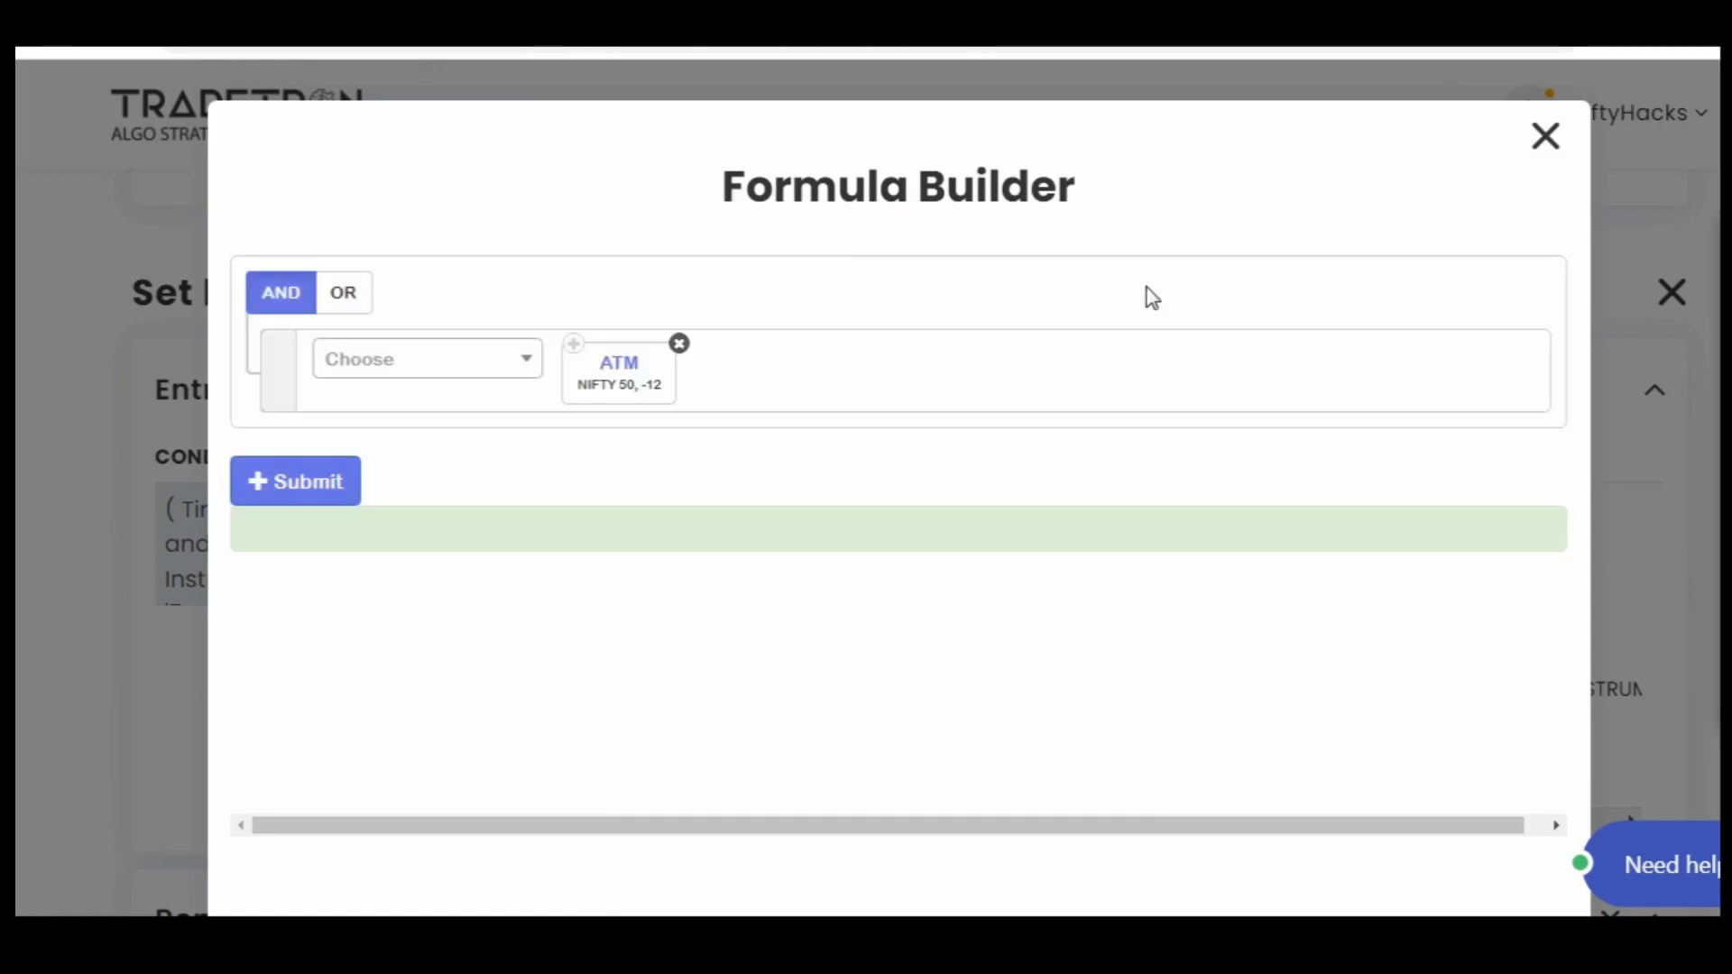
pyautogui.click(1546, 137)
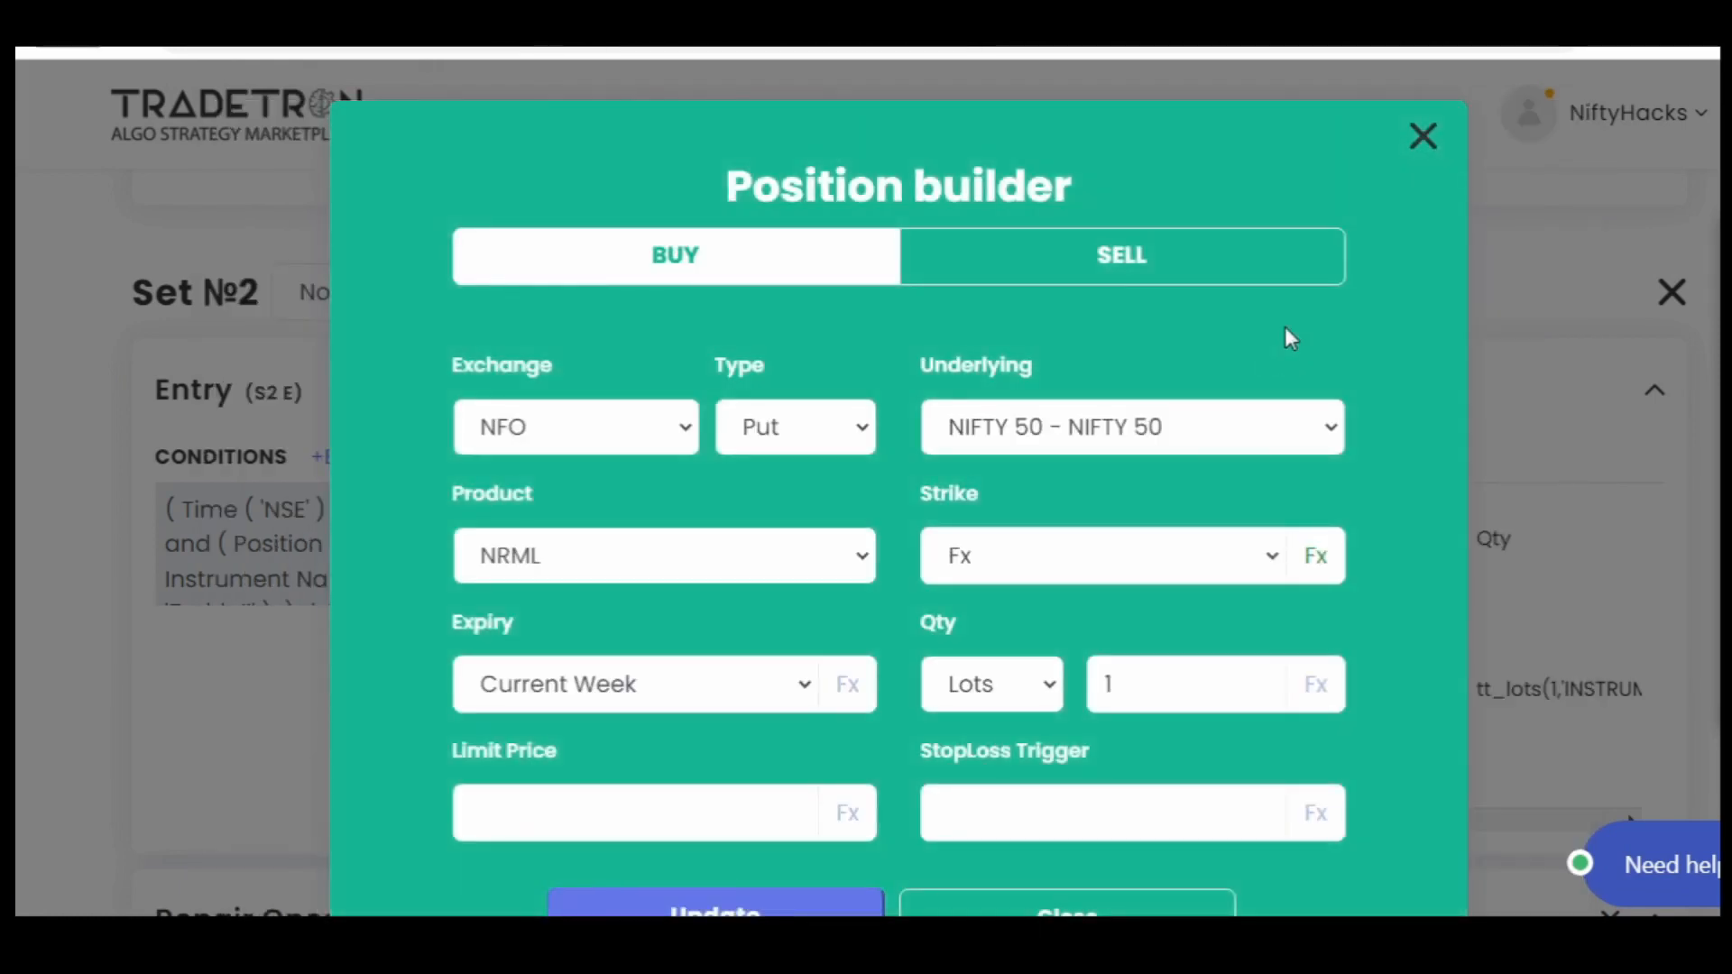
pyautogui.click(1422, 136)
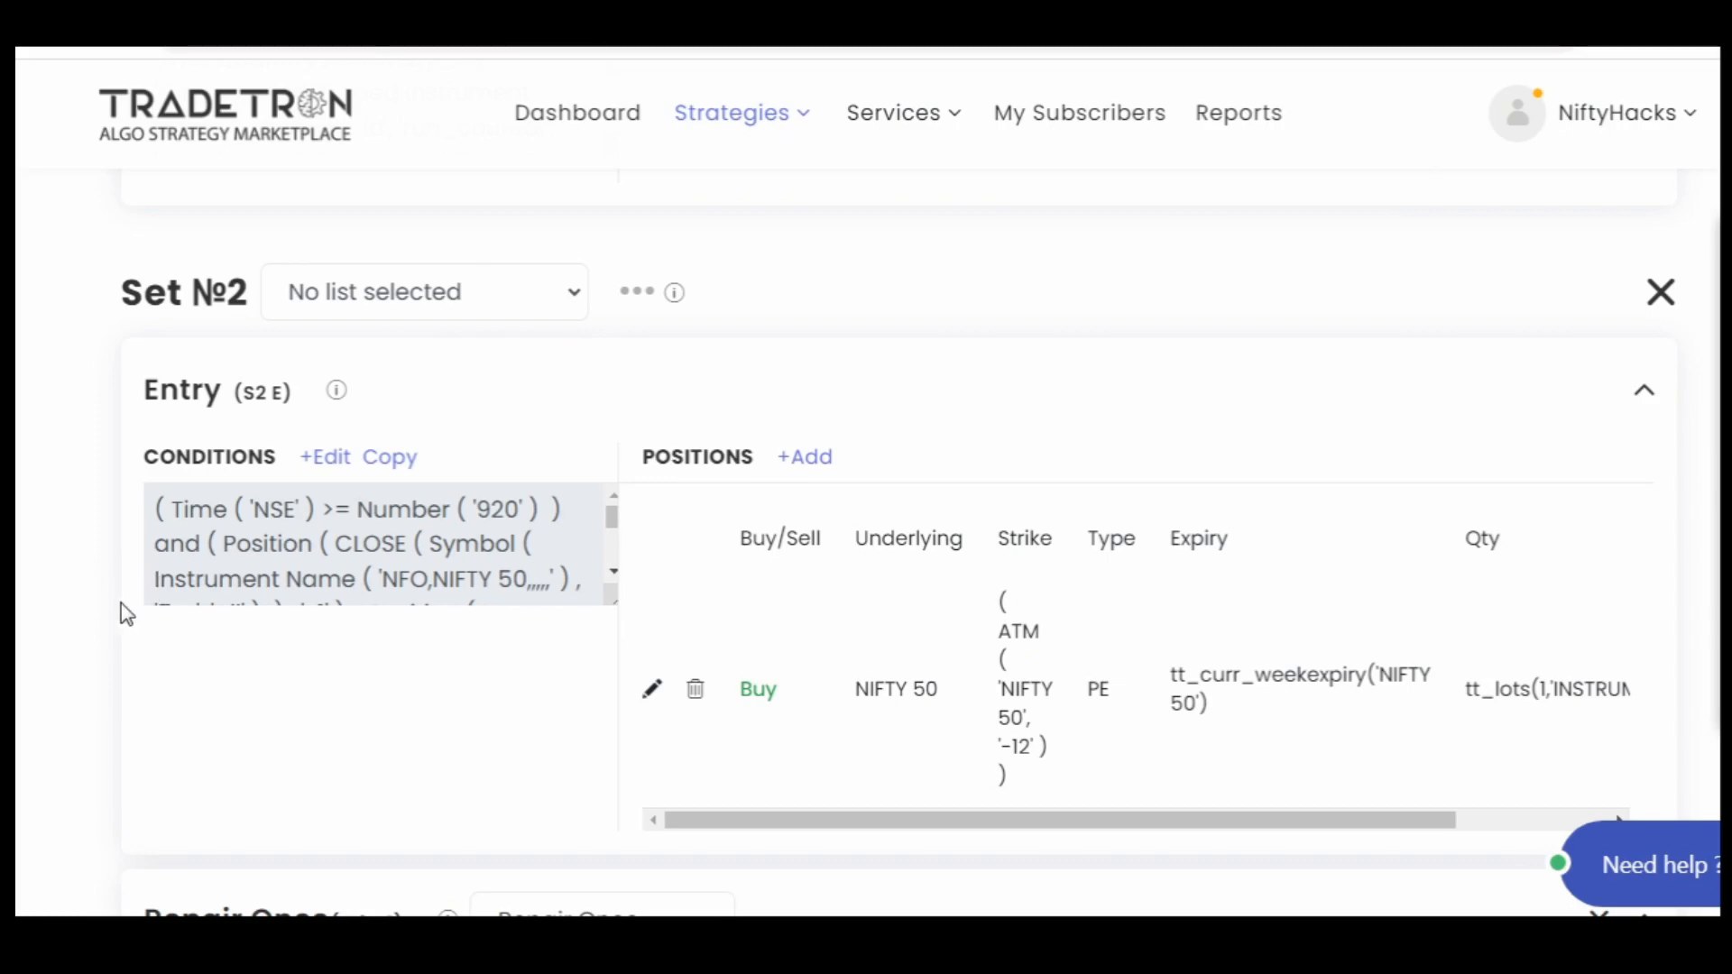
# Open the conditions of Set №2's first Repair Once, examine the net quantity rule, and close them unchanged
pyautogui.scroll(-5, 126, 614)
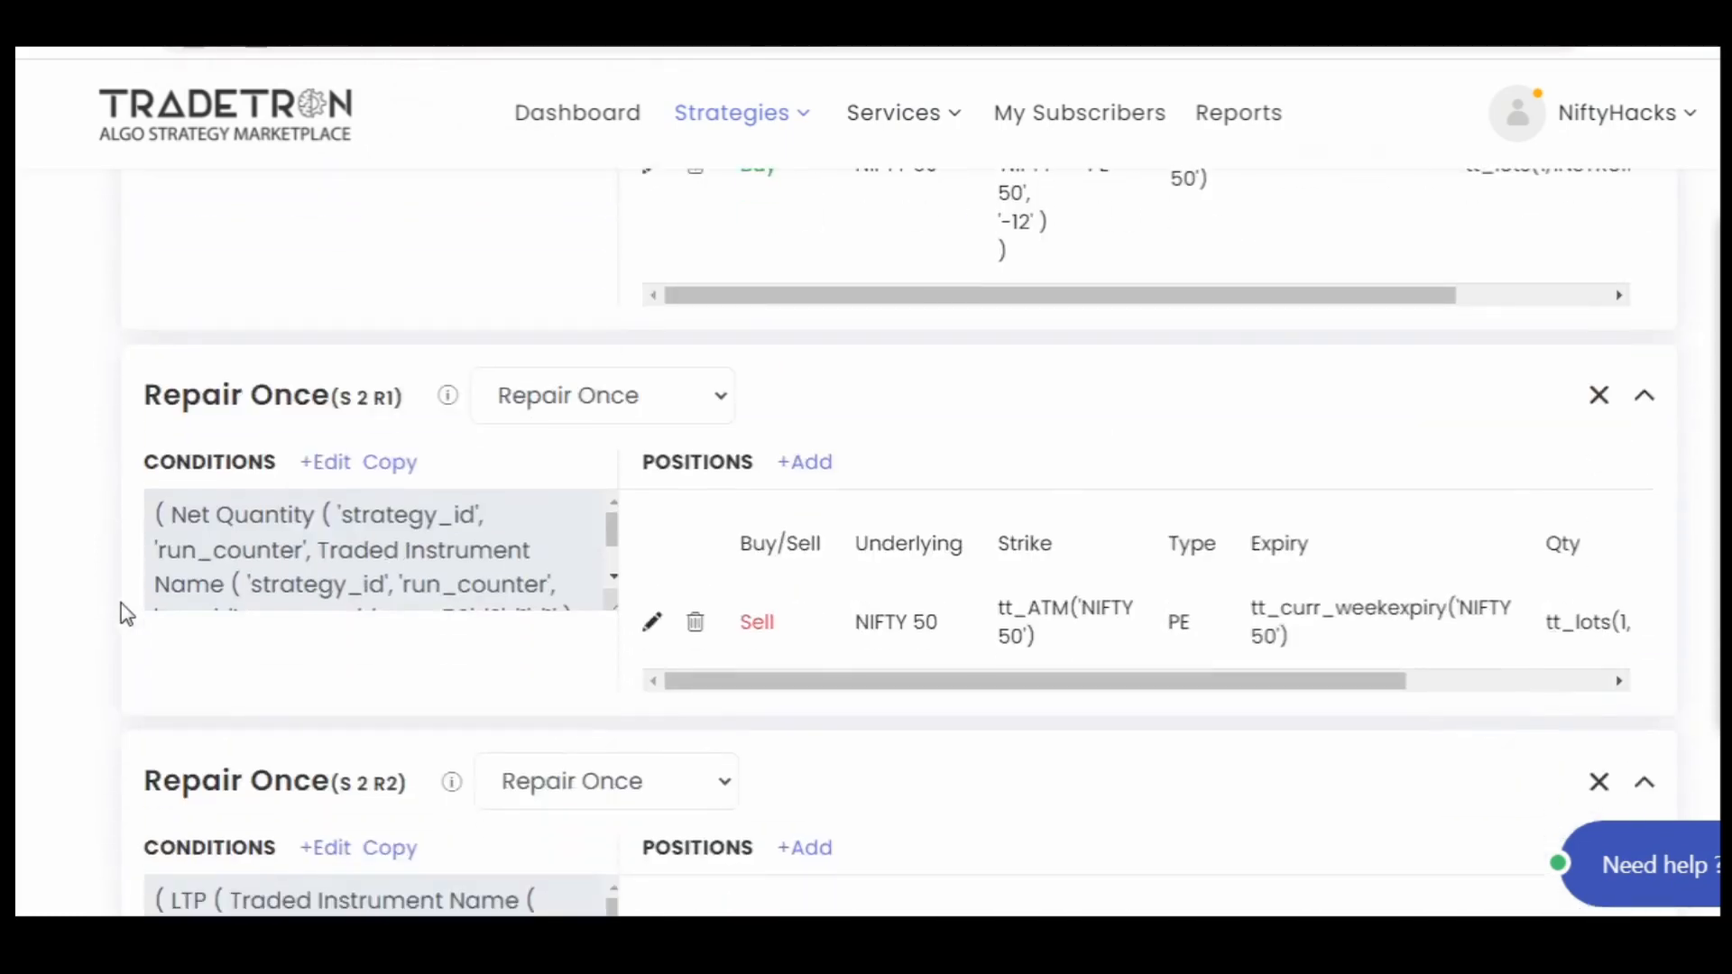
pyautogui.click(326, 462)
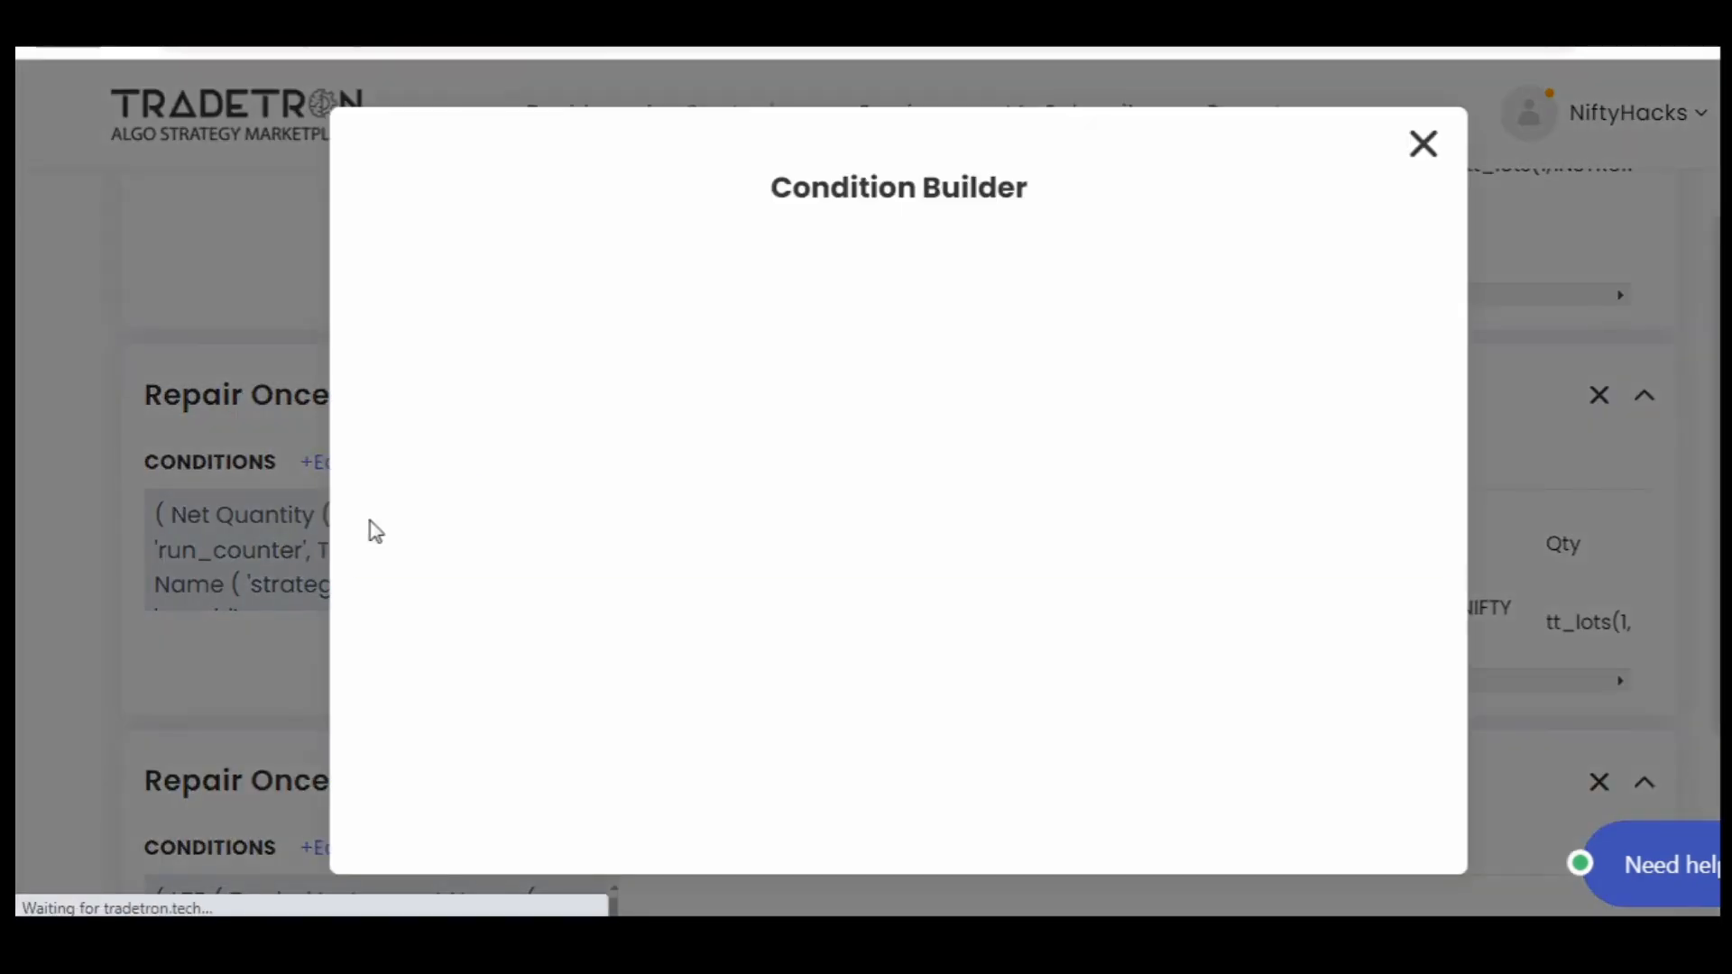
pyautogui.hotkey('ctrl', '+')
pyautogui.hotkey('ctrl', '+')
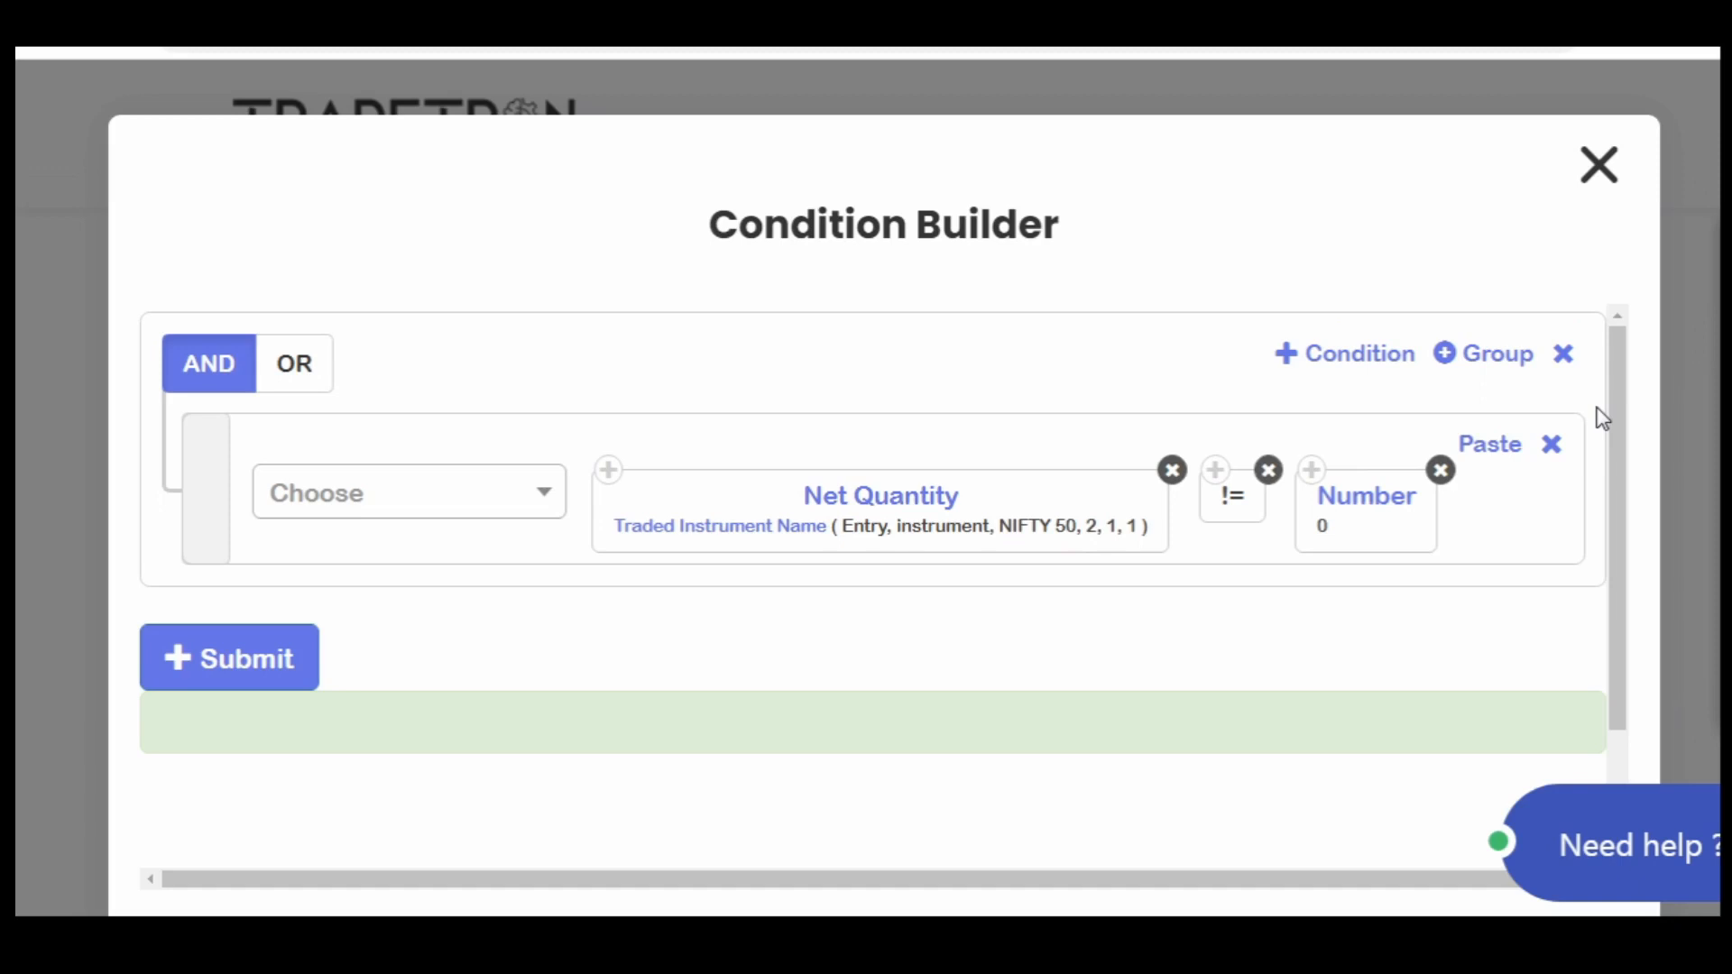
pyautogui.hotkey('ctrl', '-')
pyautogui.hotkey('ctrl', '-')
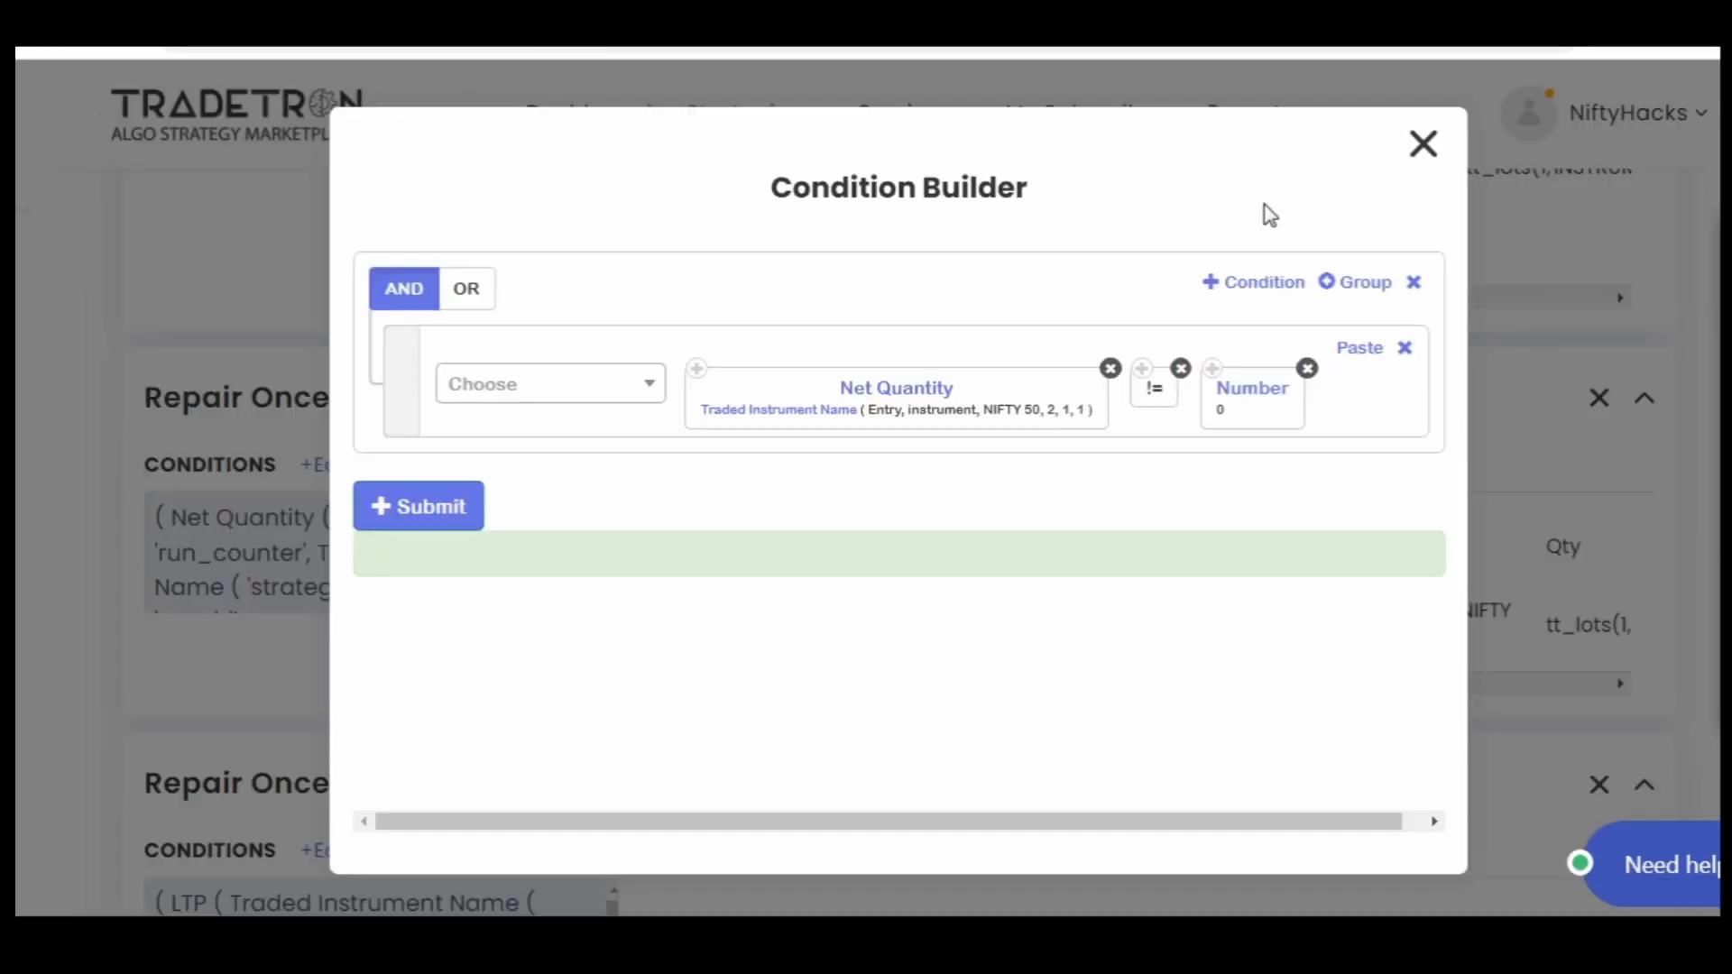
pyautogui.click(1424, 146)
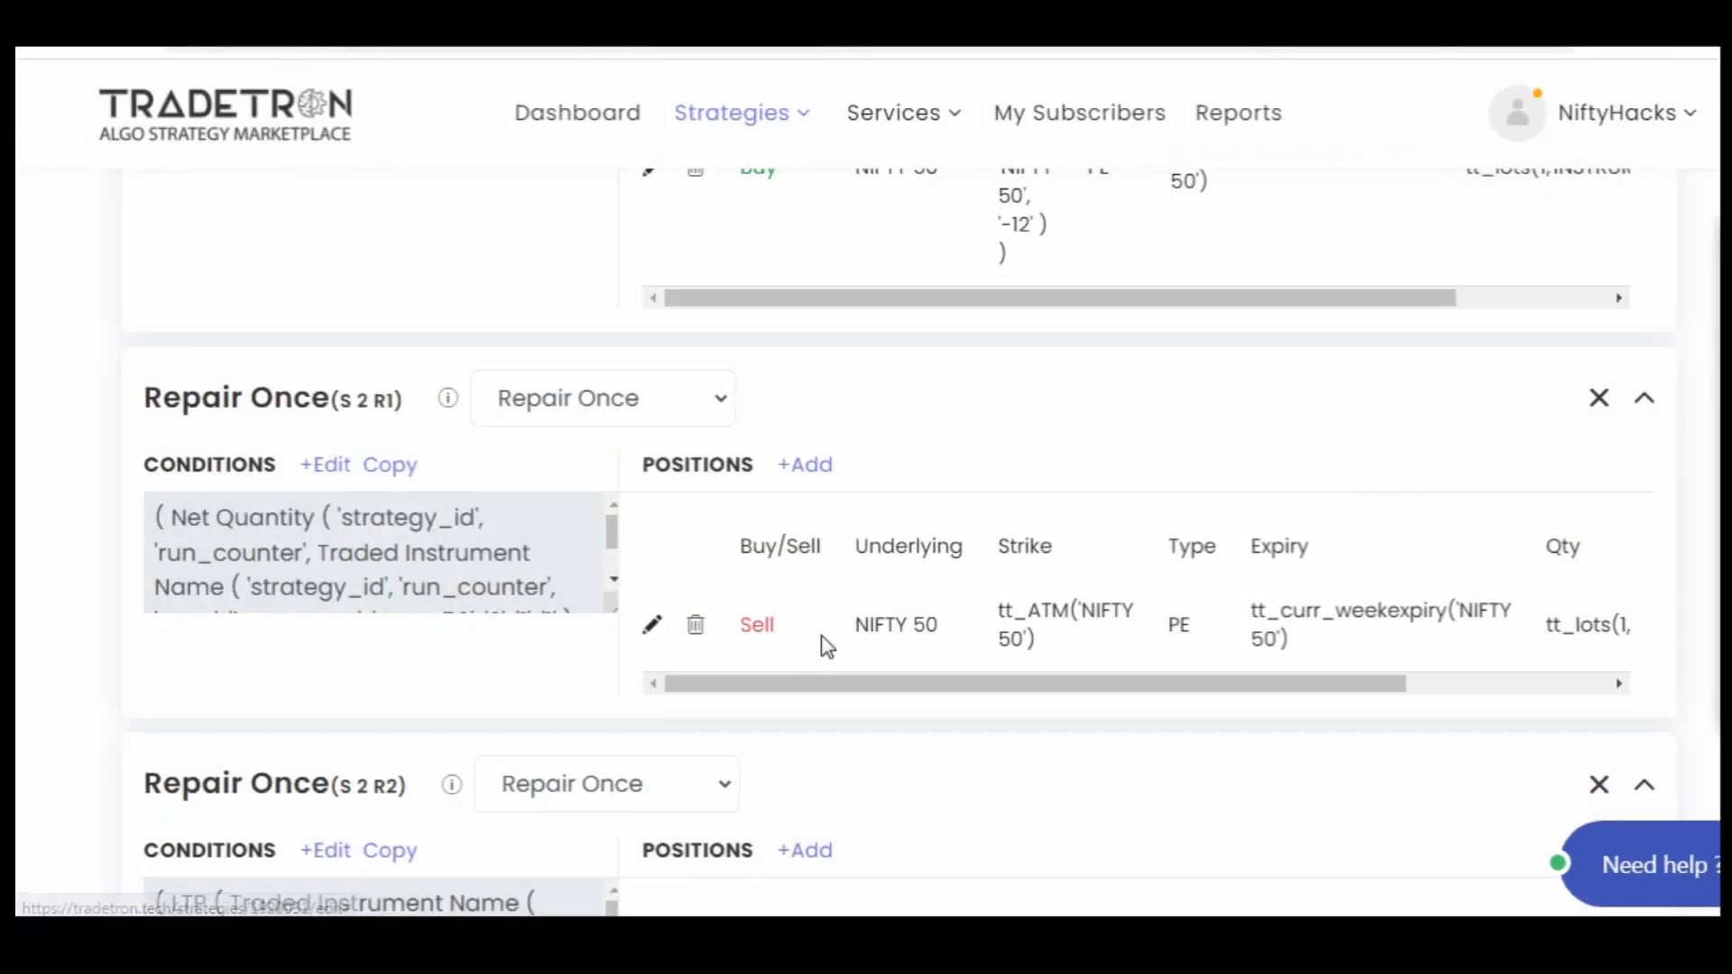
# Examine the sell put position settings of Set №2's first Repair Once and close them without updating
pyautogui.click(652, 624)
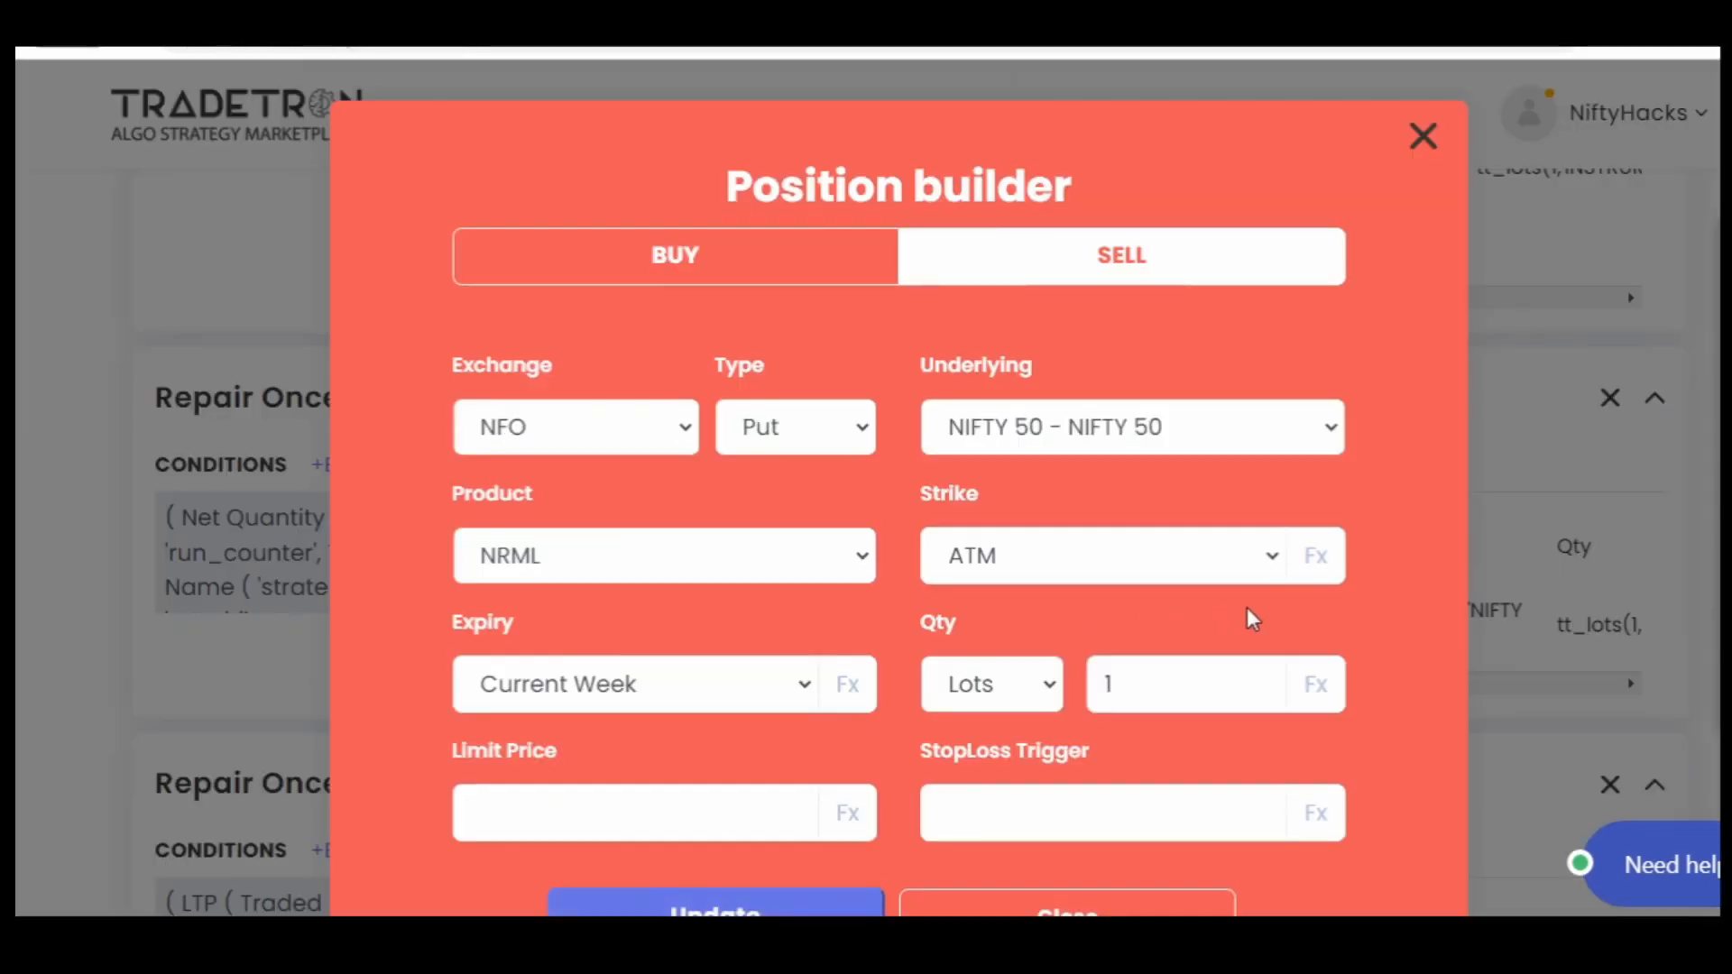
pyautogui.scroll(-2, 1250, 613)
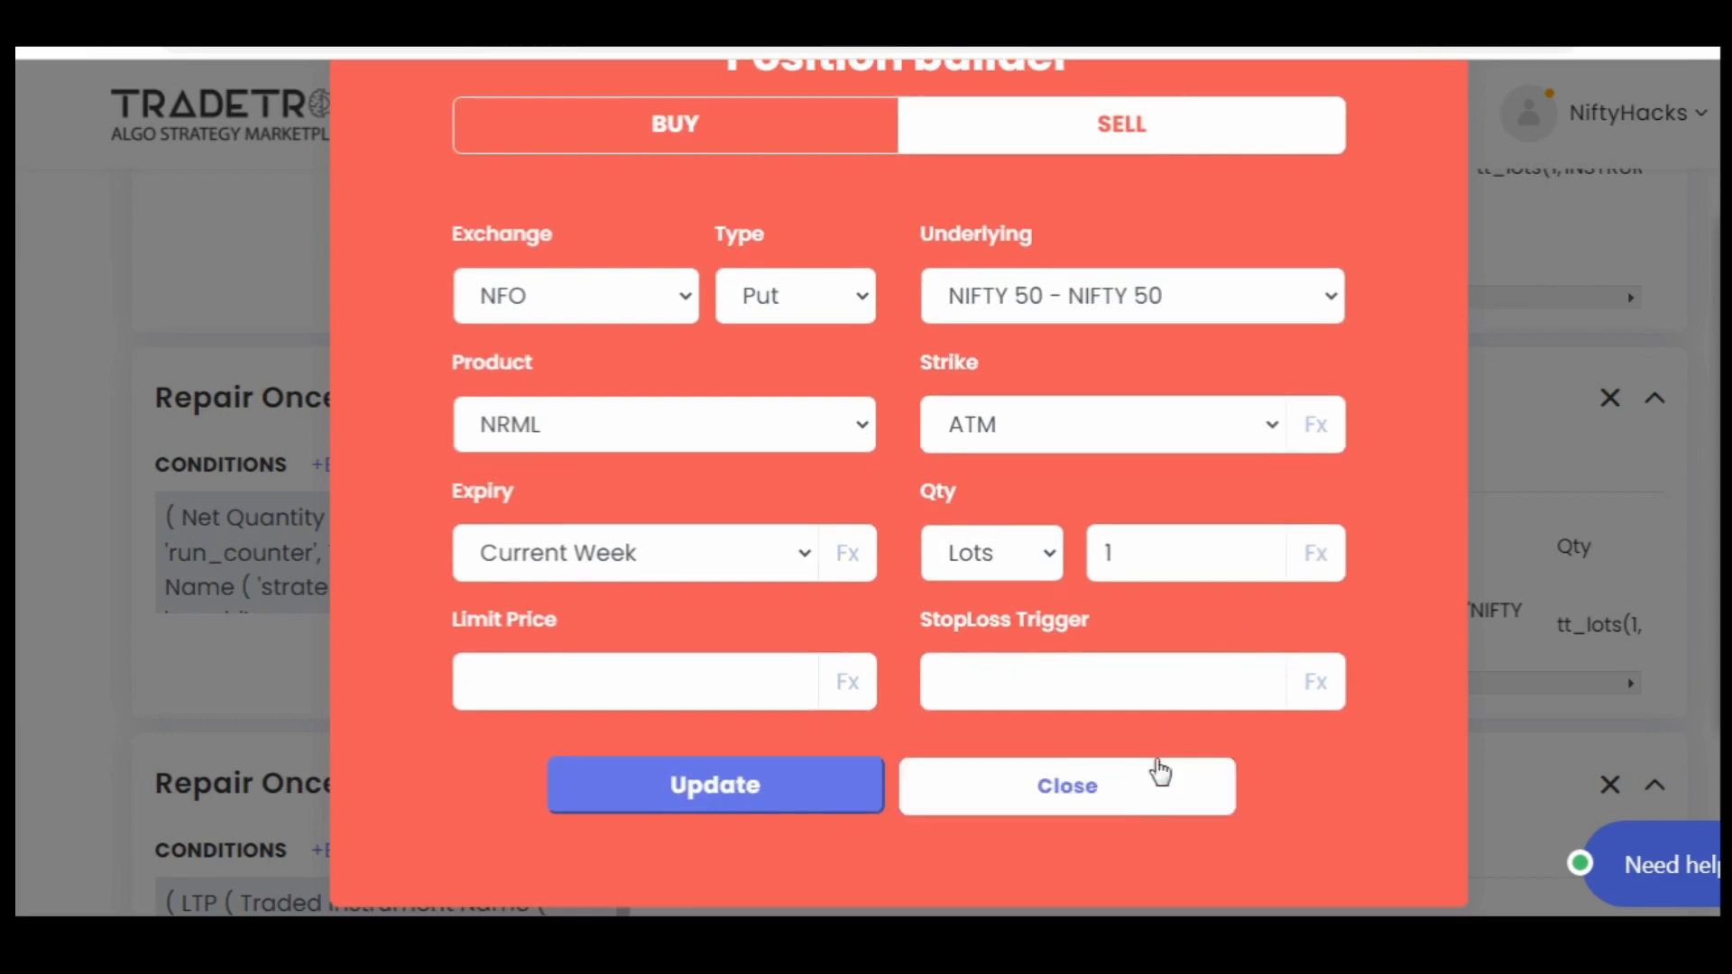
pyautogui.click(1148, 800)
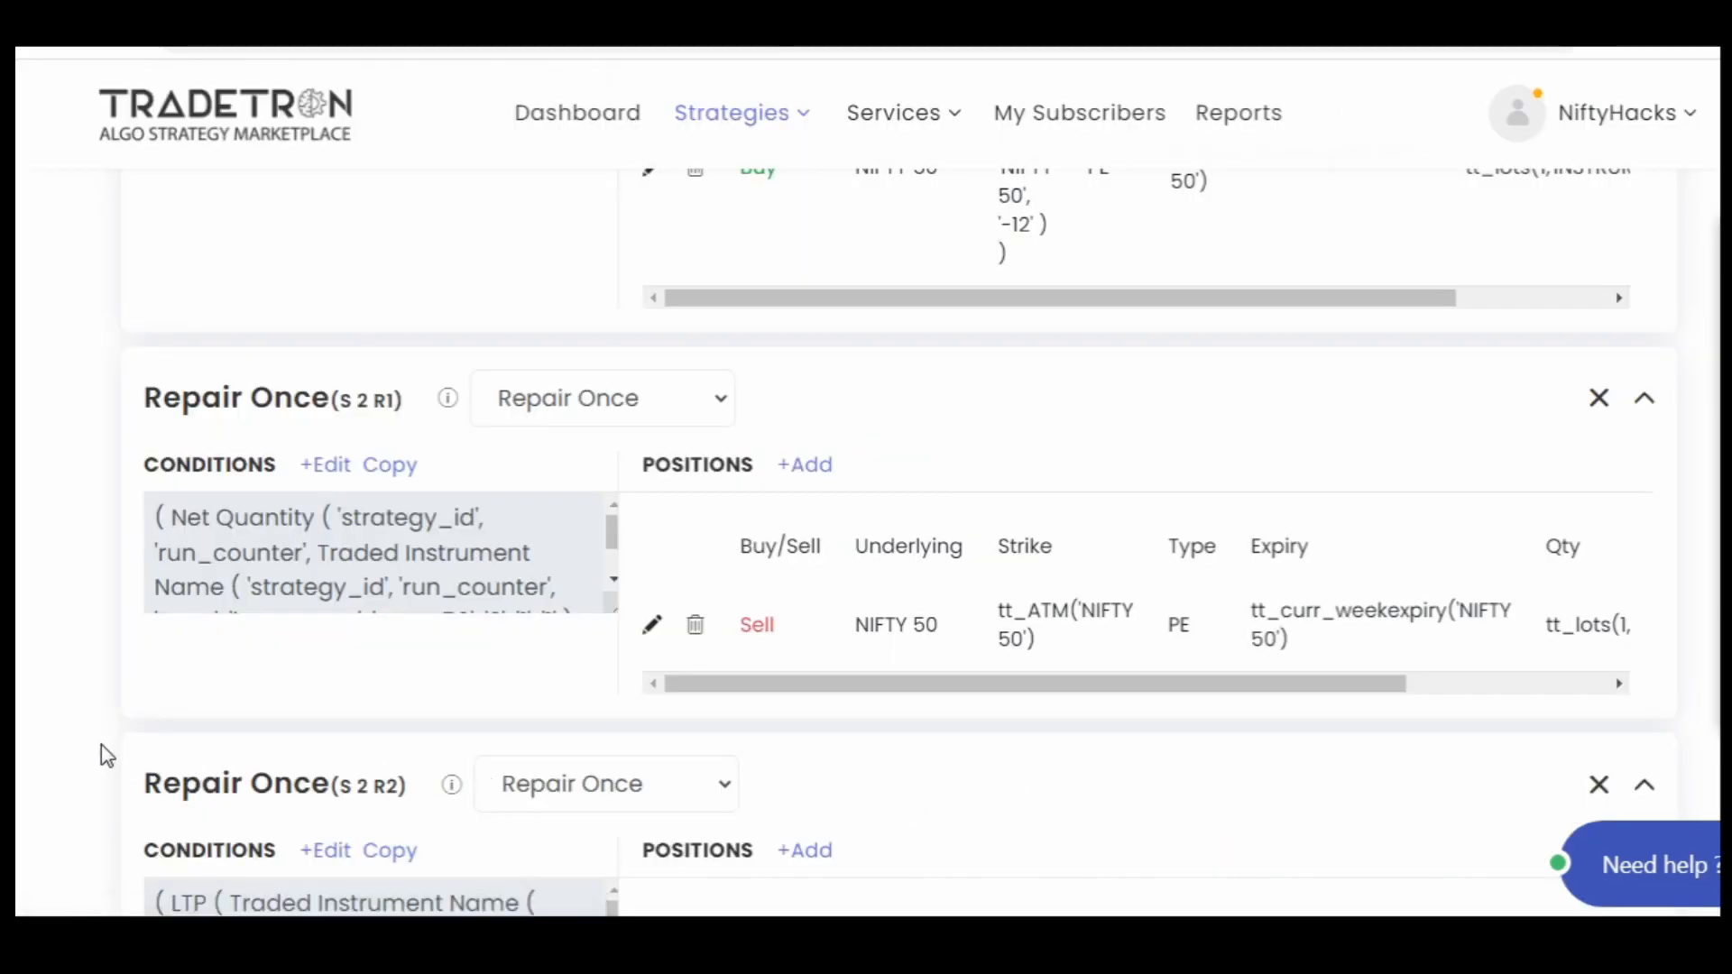
# Open the conditions of Set №2's second Repair Once and examine the LTP-to-traded-price rule and the expiry-day time group
pyautogui.scroll(-4, 102, 755)
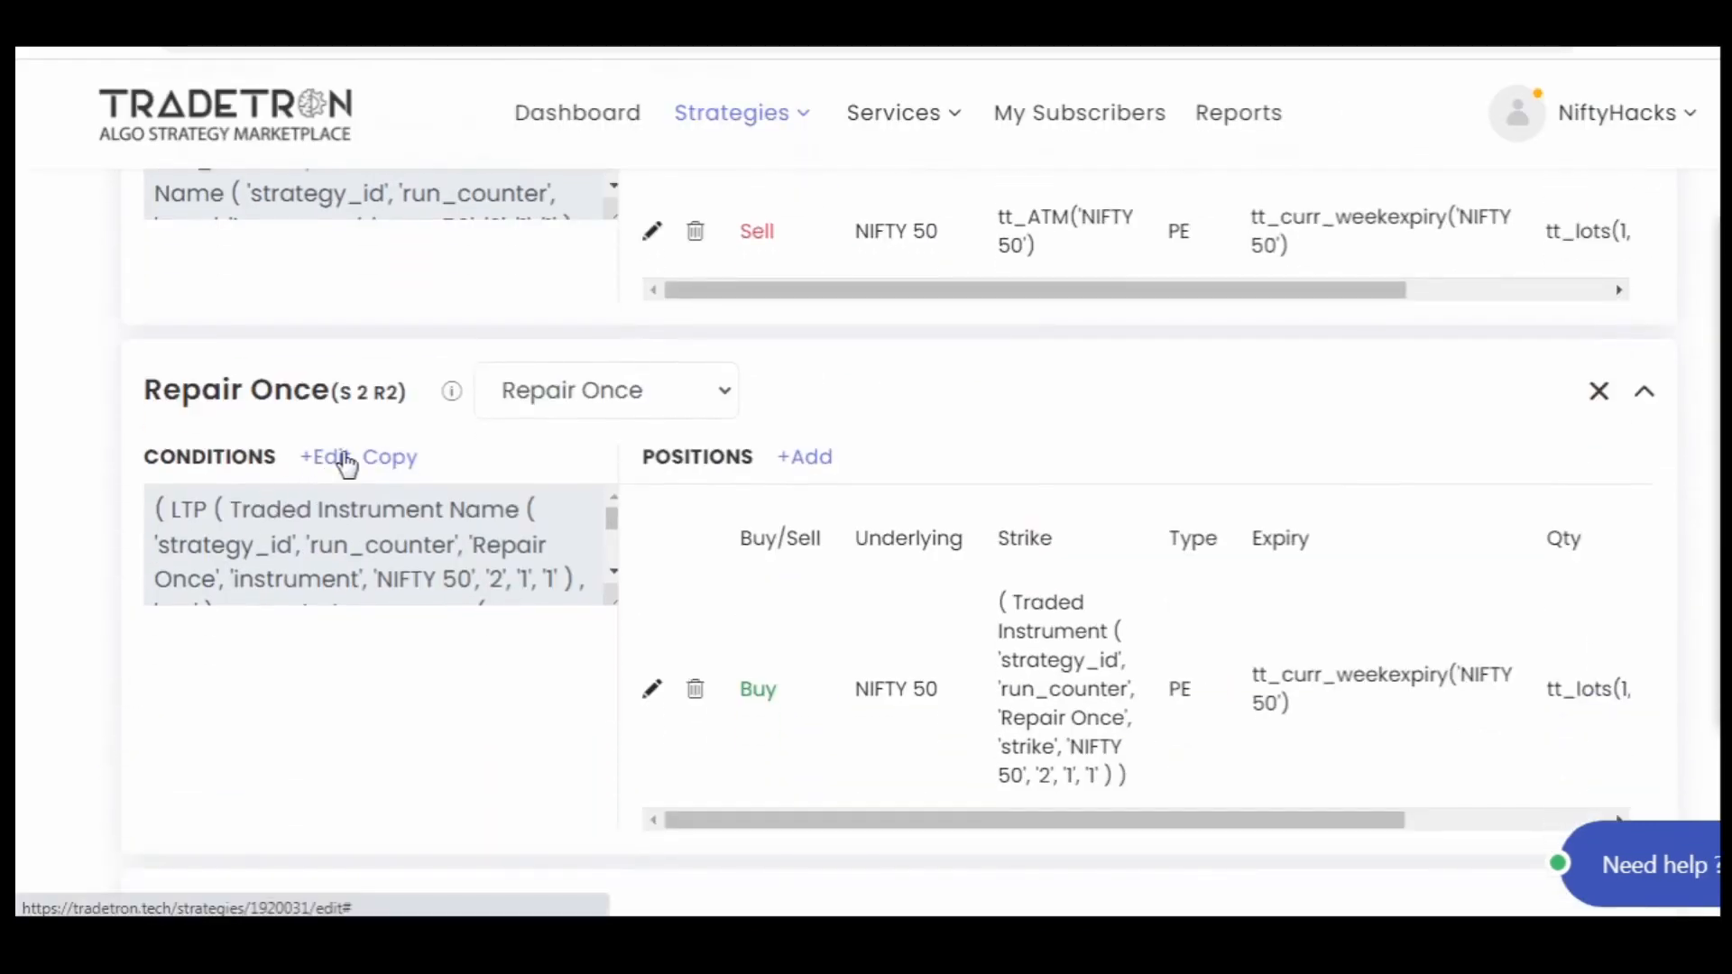
pyautogui.click(321, 457)
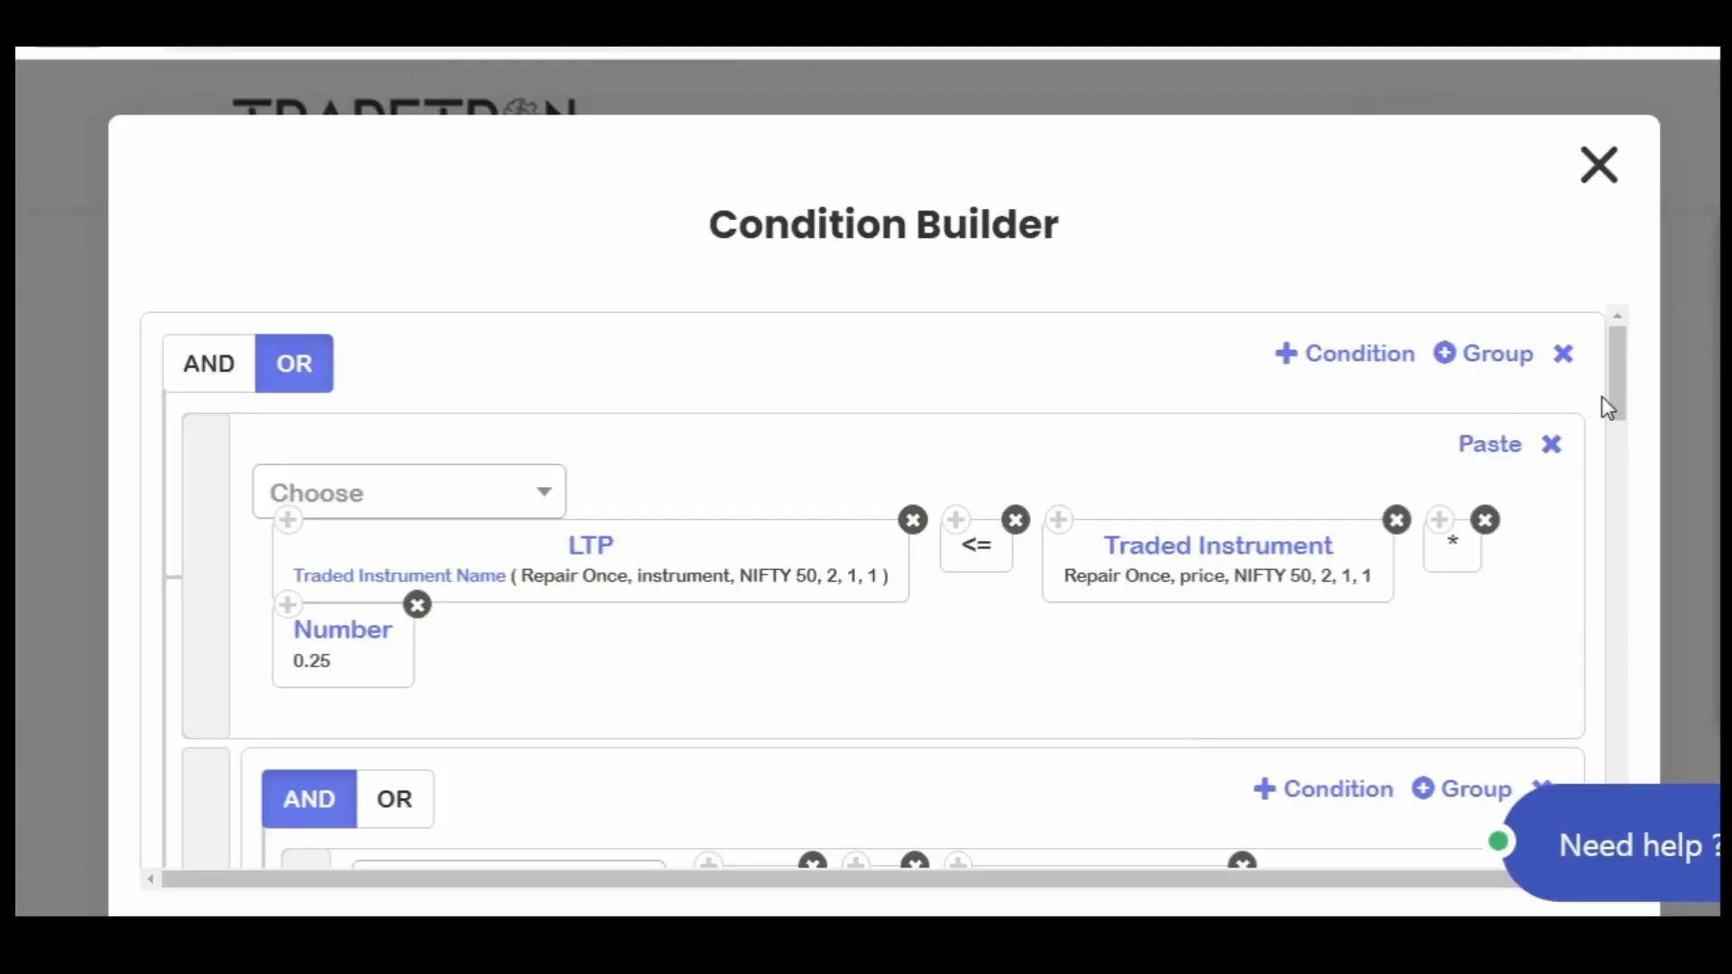
pyautogui.scroll(-3, 1607, 408)
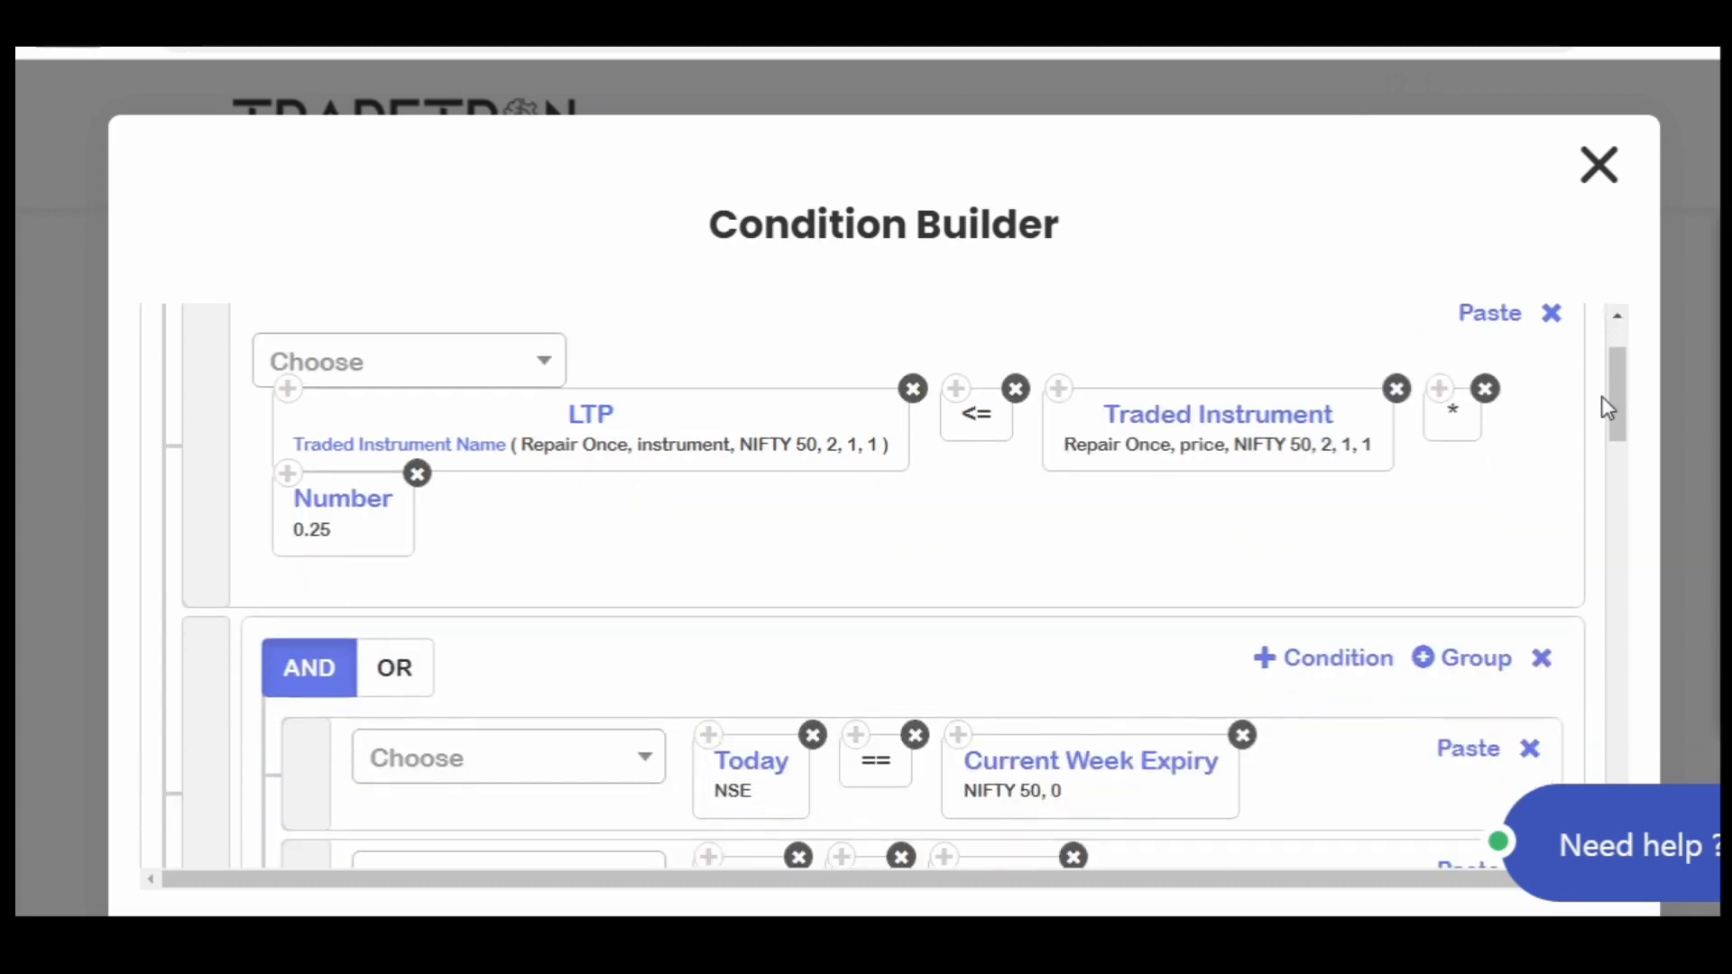
pyautogui.scroll(-6, 1604, 406)
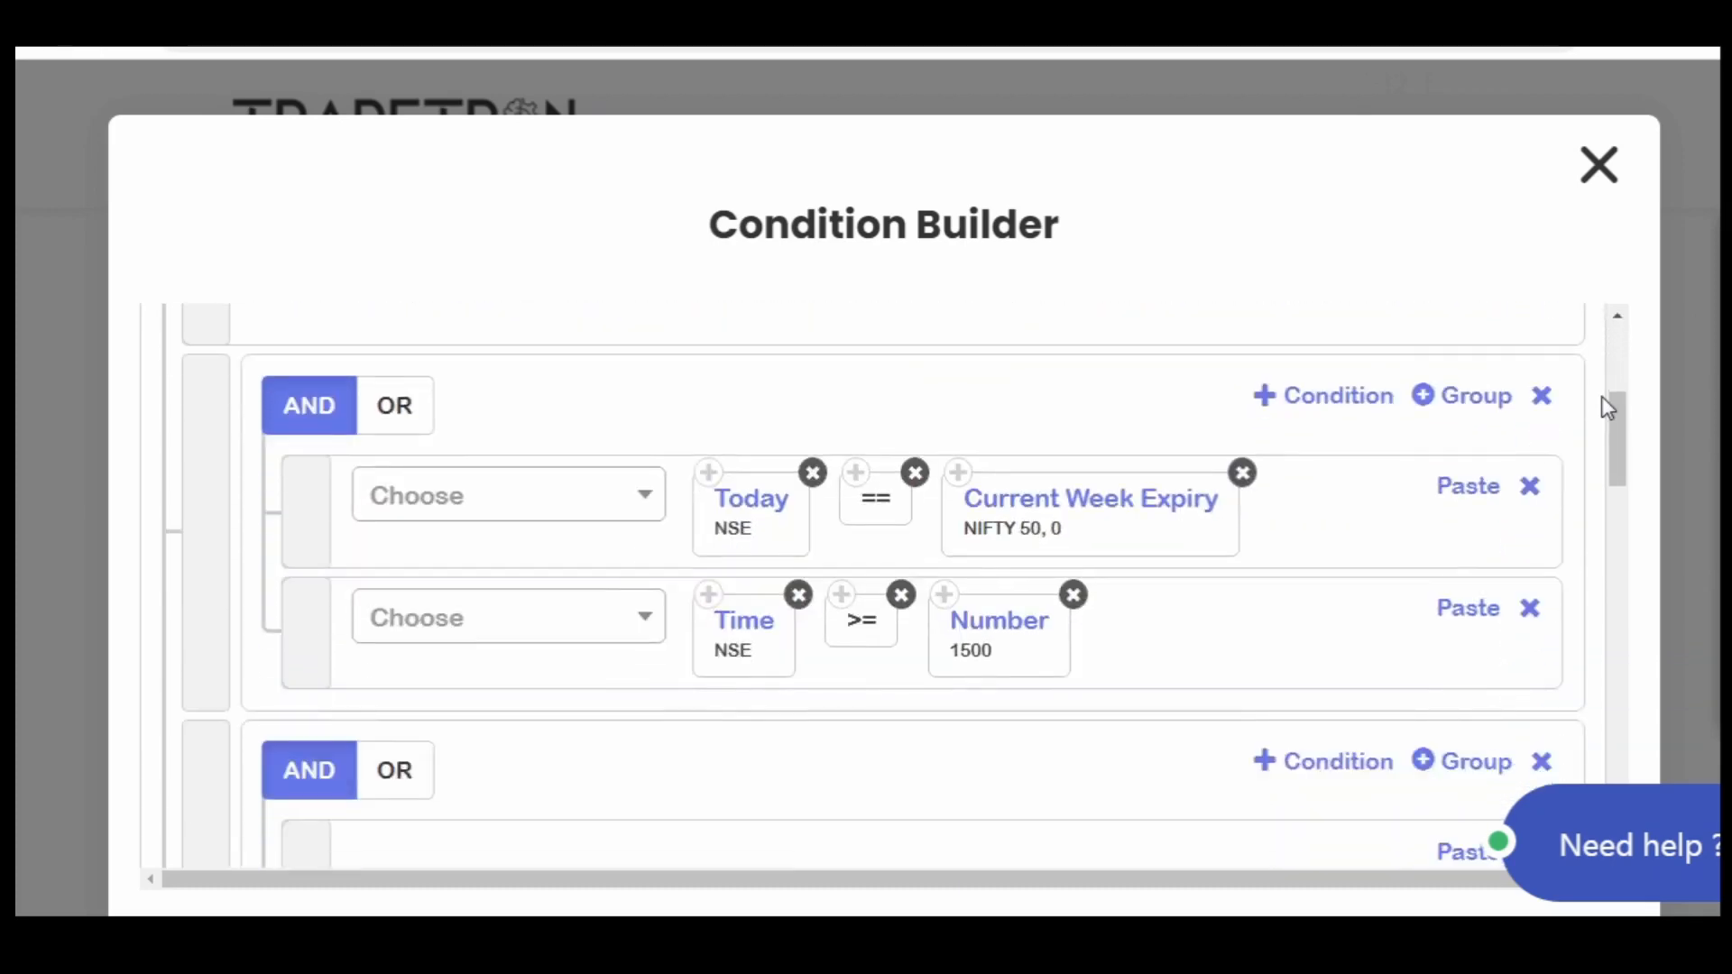
pyautogui.scroll(-3, 1602, 398)
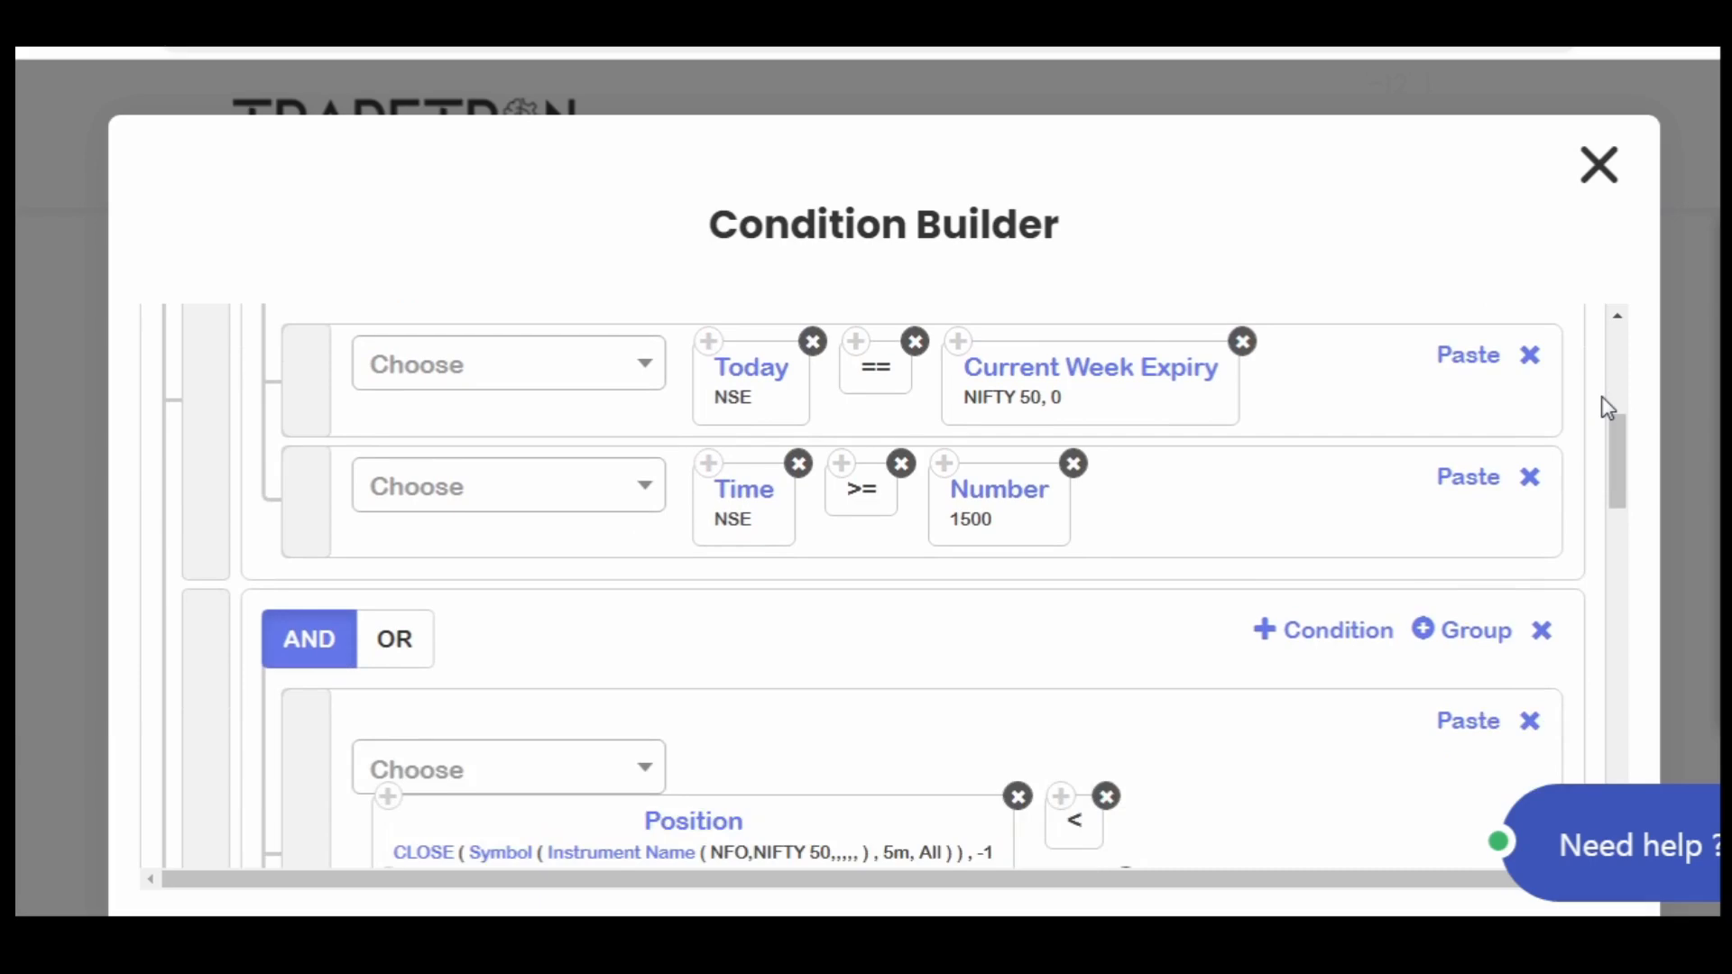
# Examine the 5-minute close versus Supertrend 2, 2 rule and the time limit in the following AND group
pyautogui.scroll(-3, 1608, 408)
pyautogui.scroll(-3, 1607, 408)
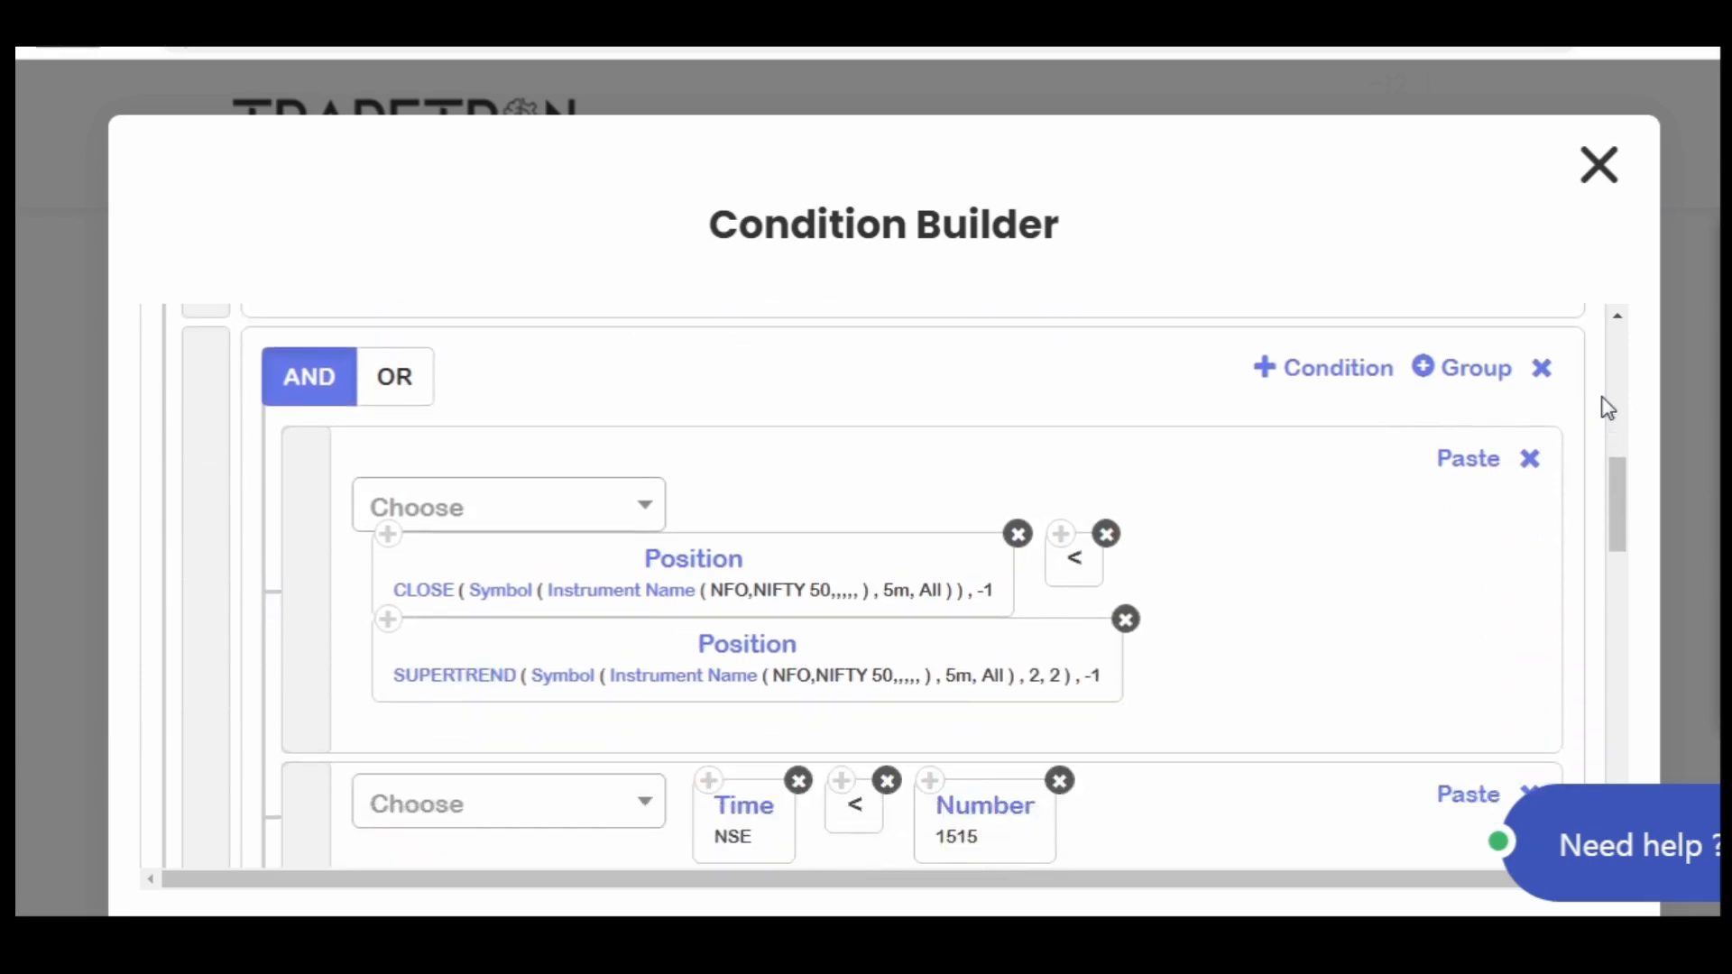
pyautogui.scroll(-3, 1607, 408)
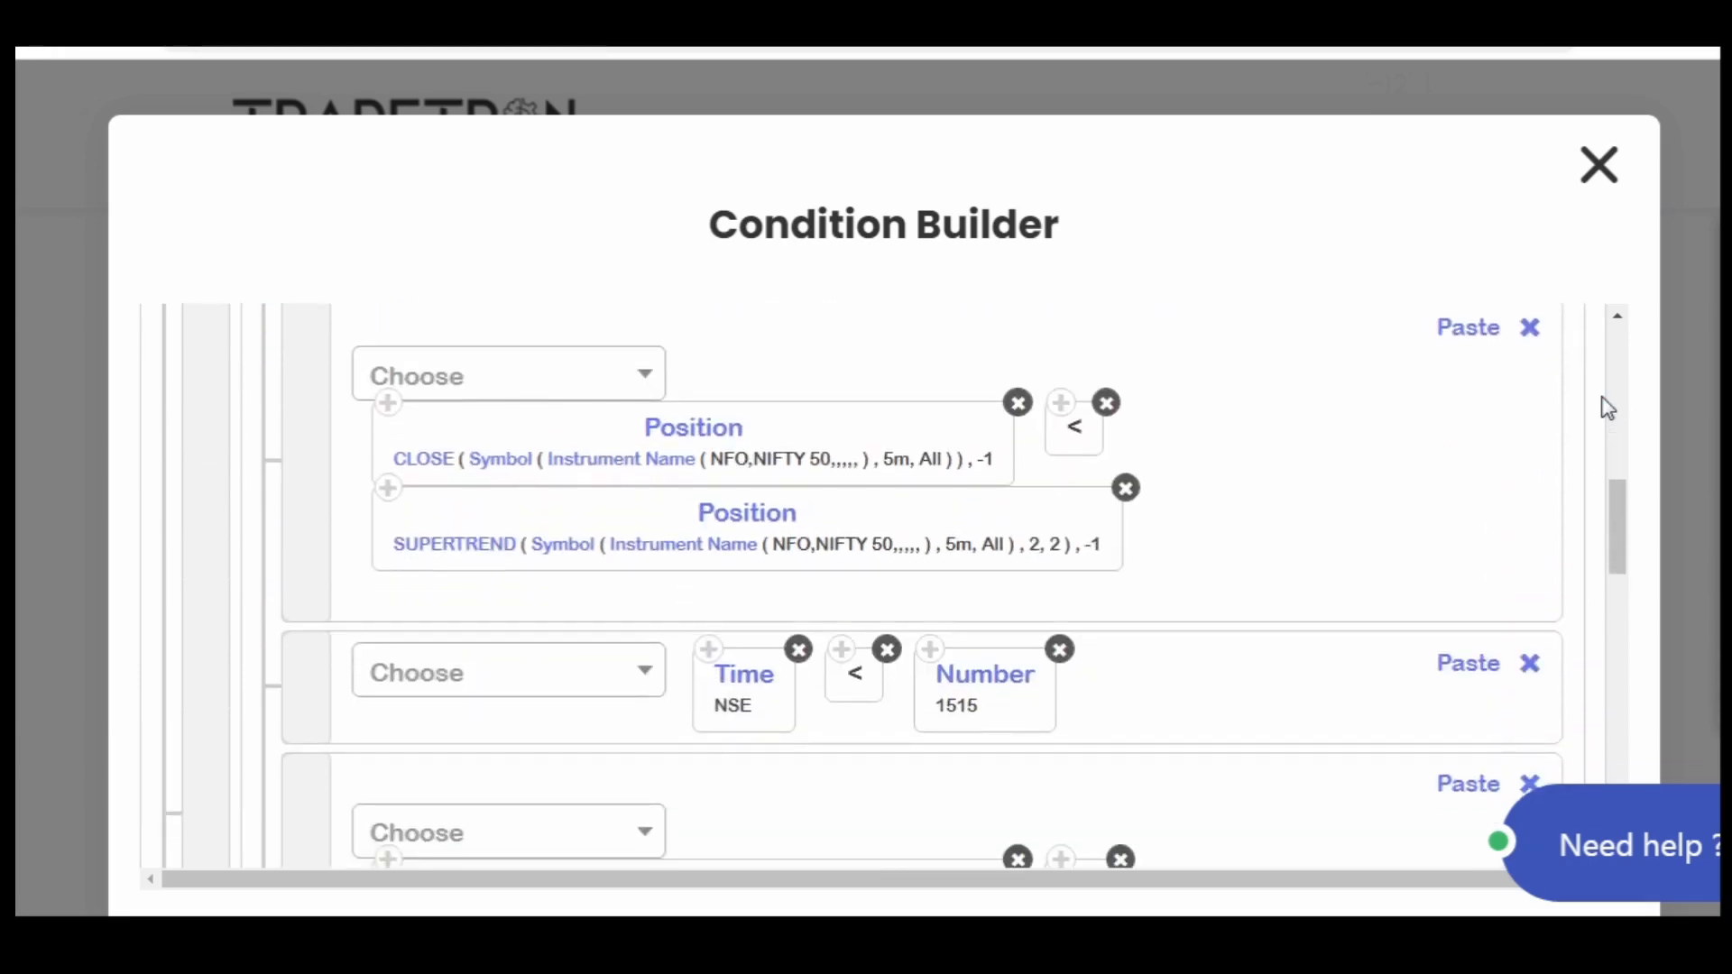
# Examine the 1-minute close versus 5-minute low rule and the 1-minute low comparison in the same AND group
pyautogui.scroll(-3, 1607, 407)
pyautogui.scroll(-3, 1607, 408)
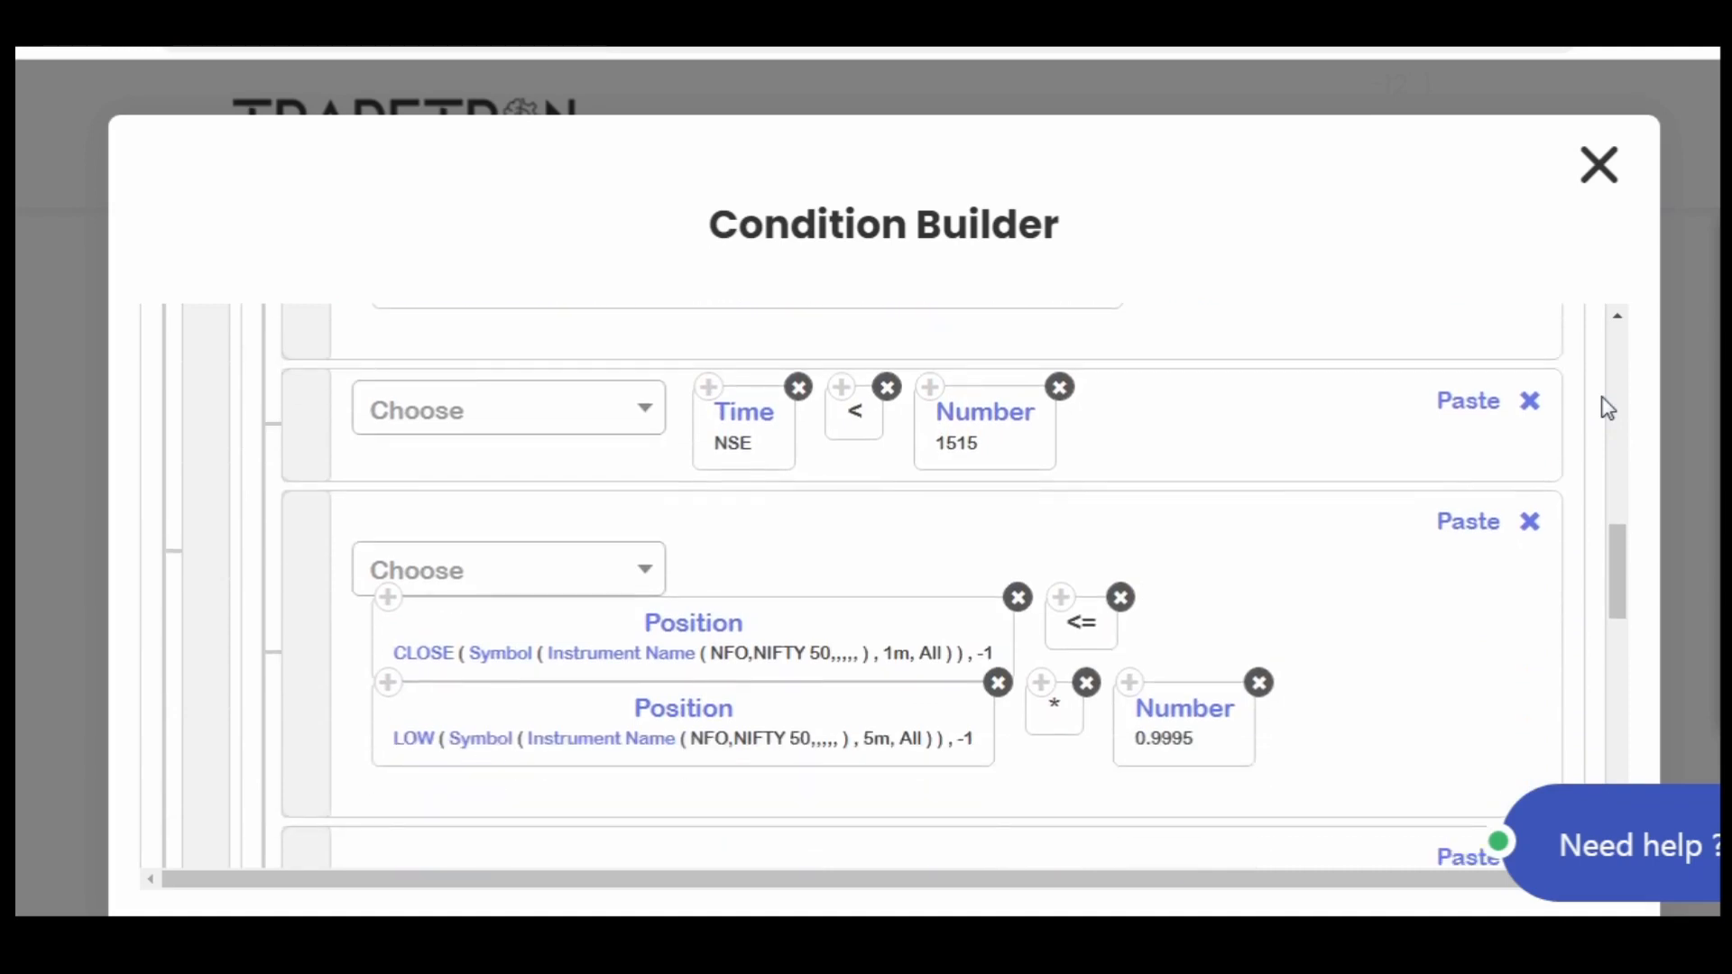
pyautogui.scroll(-3, 1608, 408)
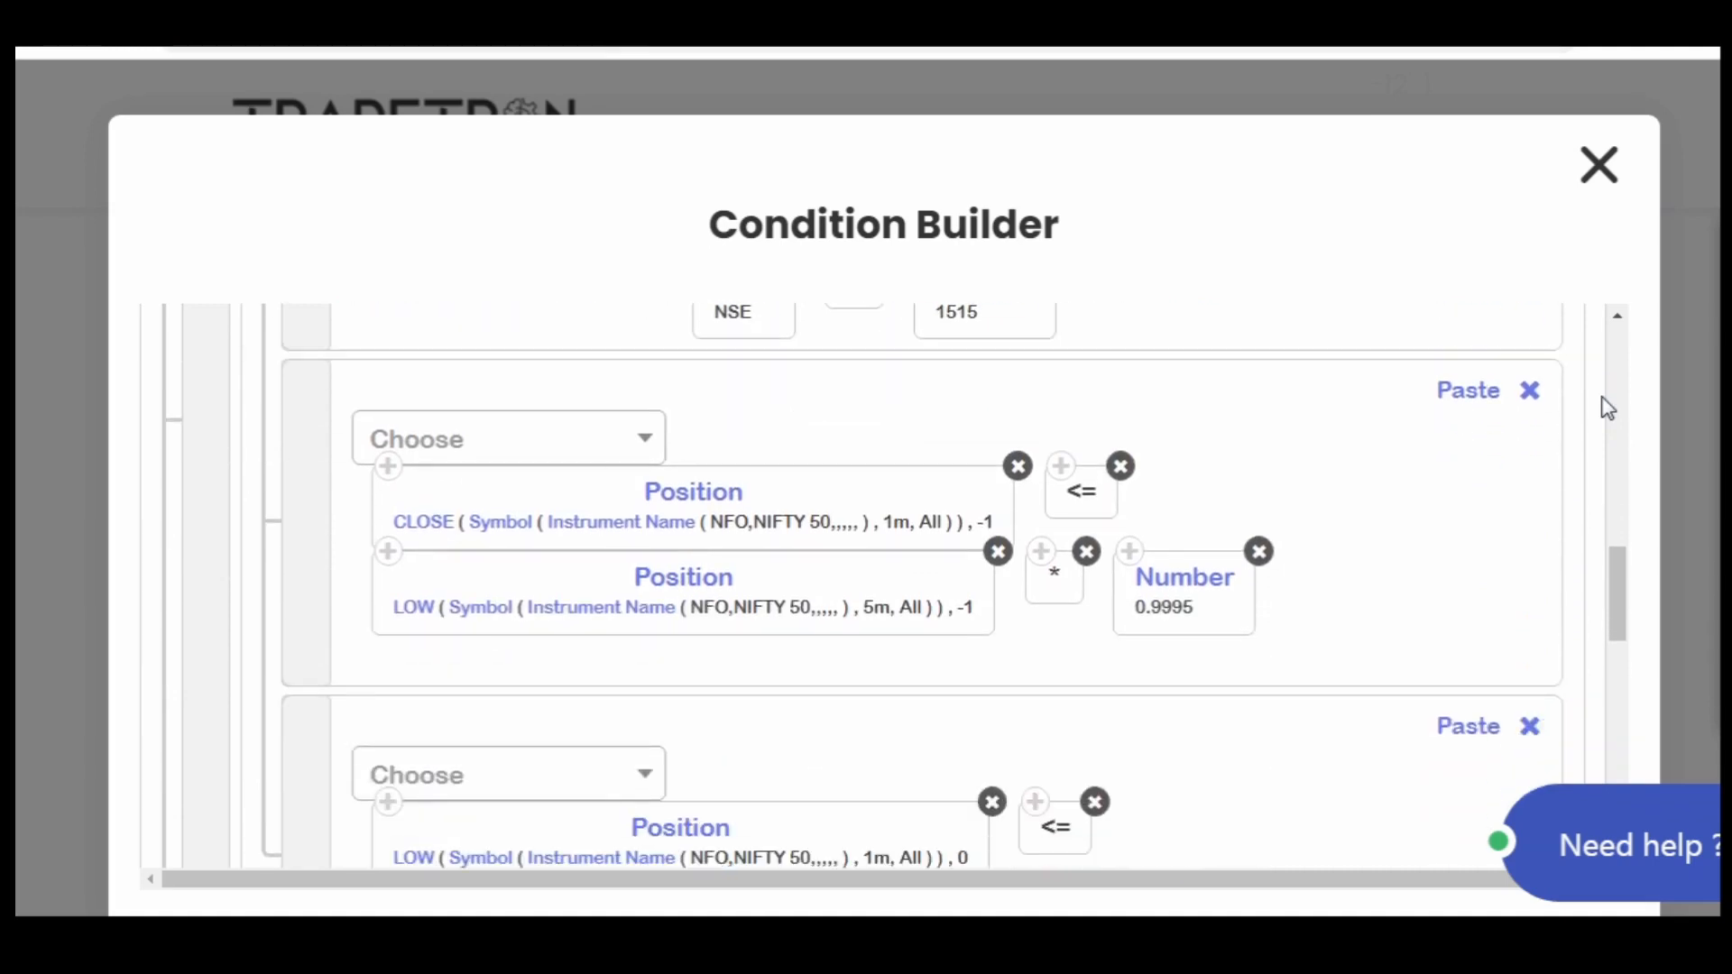
pyautogui.scroll(-3, 1608, 408)
pyautogui.scroll(-3, 1607, 407)
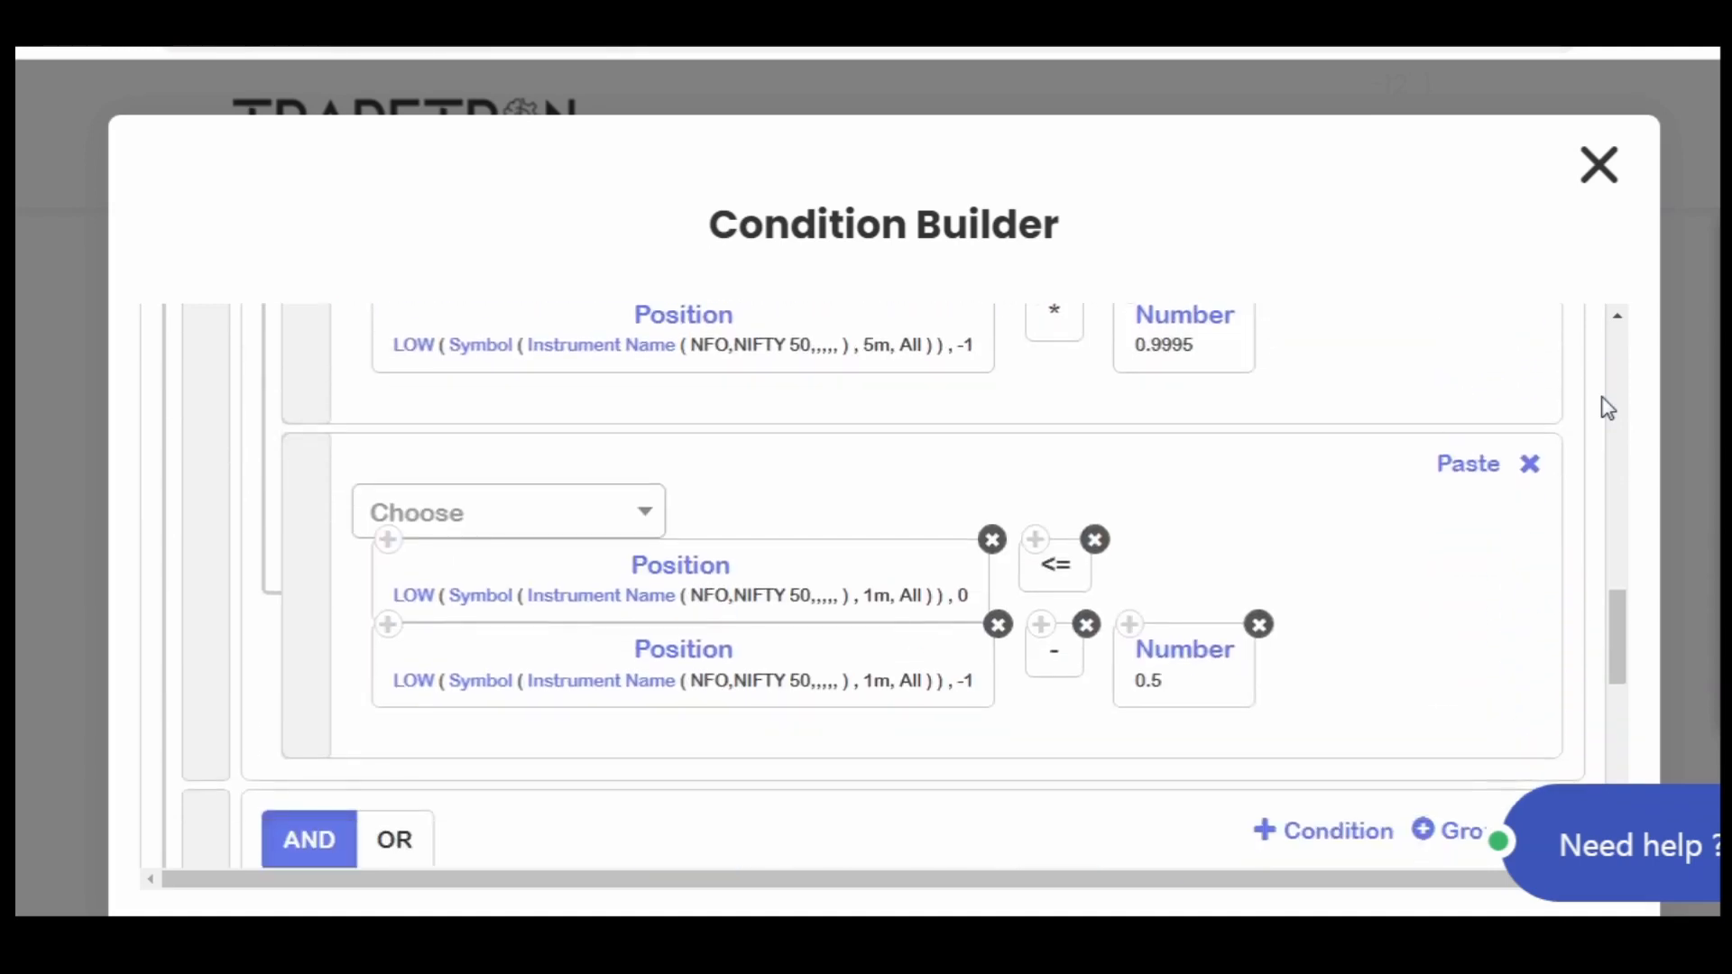
# Examine the last AND group of Set №2's second Repair Once, pairing a time rule with the 5-minute close versus Supertrend 2, 2 rule
pyautogui.scroll(-3, 1608, 408)
pyautogui.scroll(-3, 1608, 408)
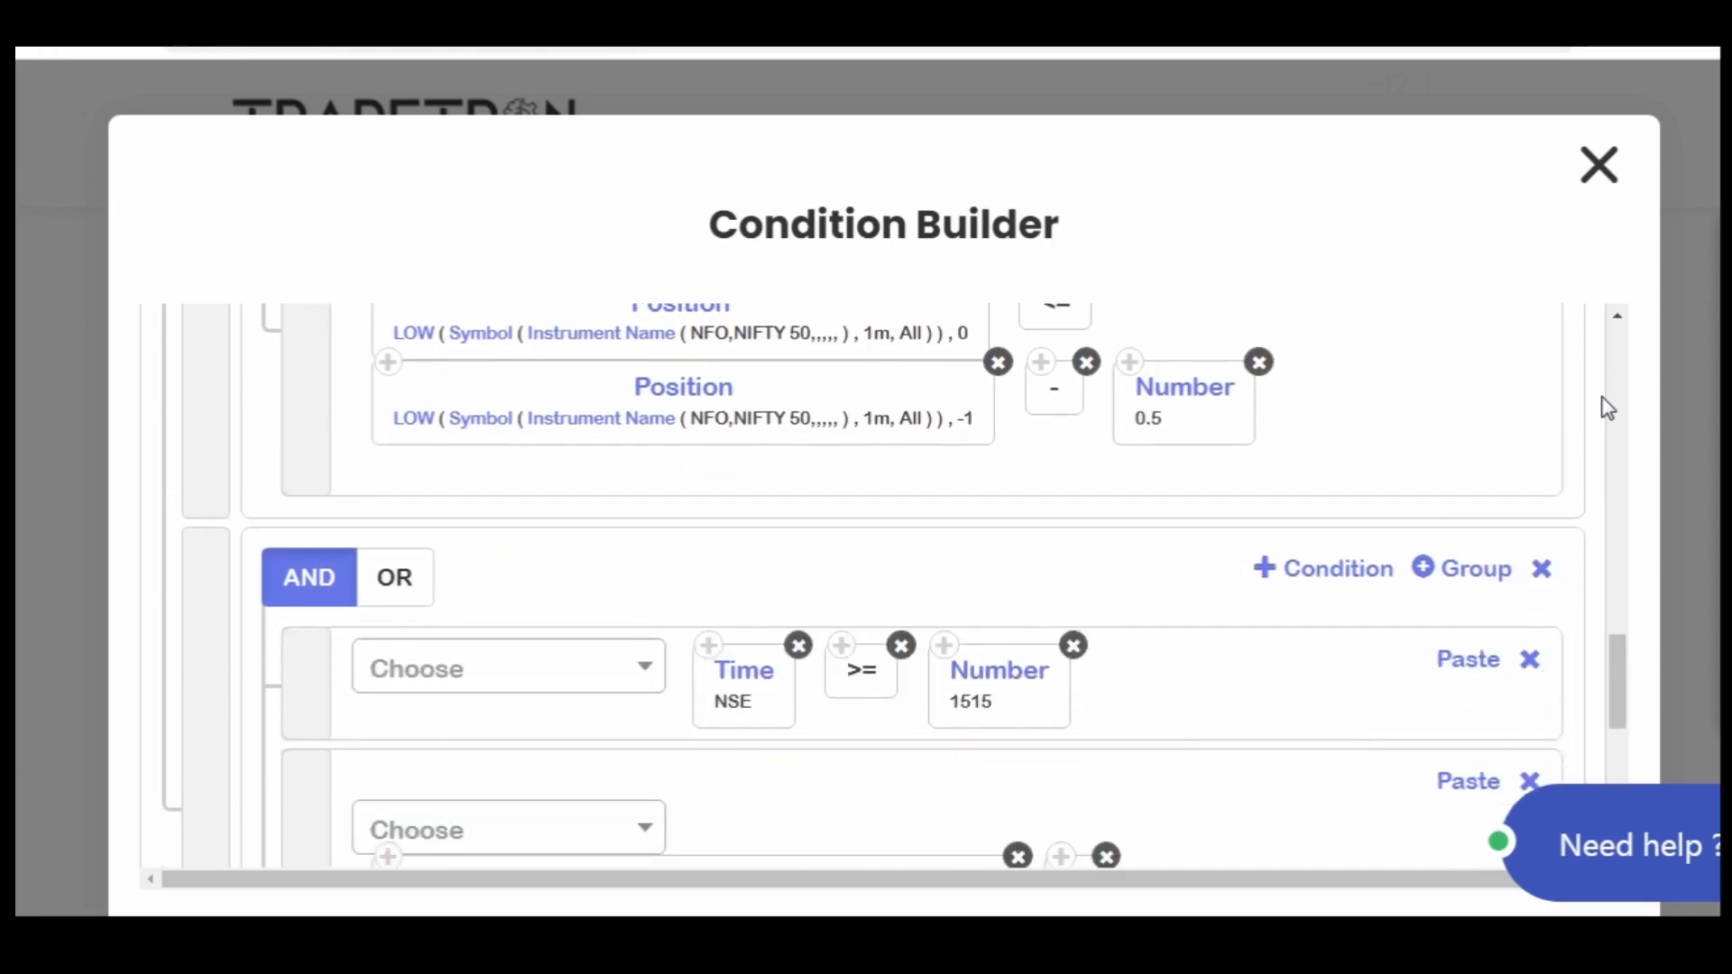
pyautogui.scroll(-3, 1608, 408)
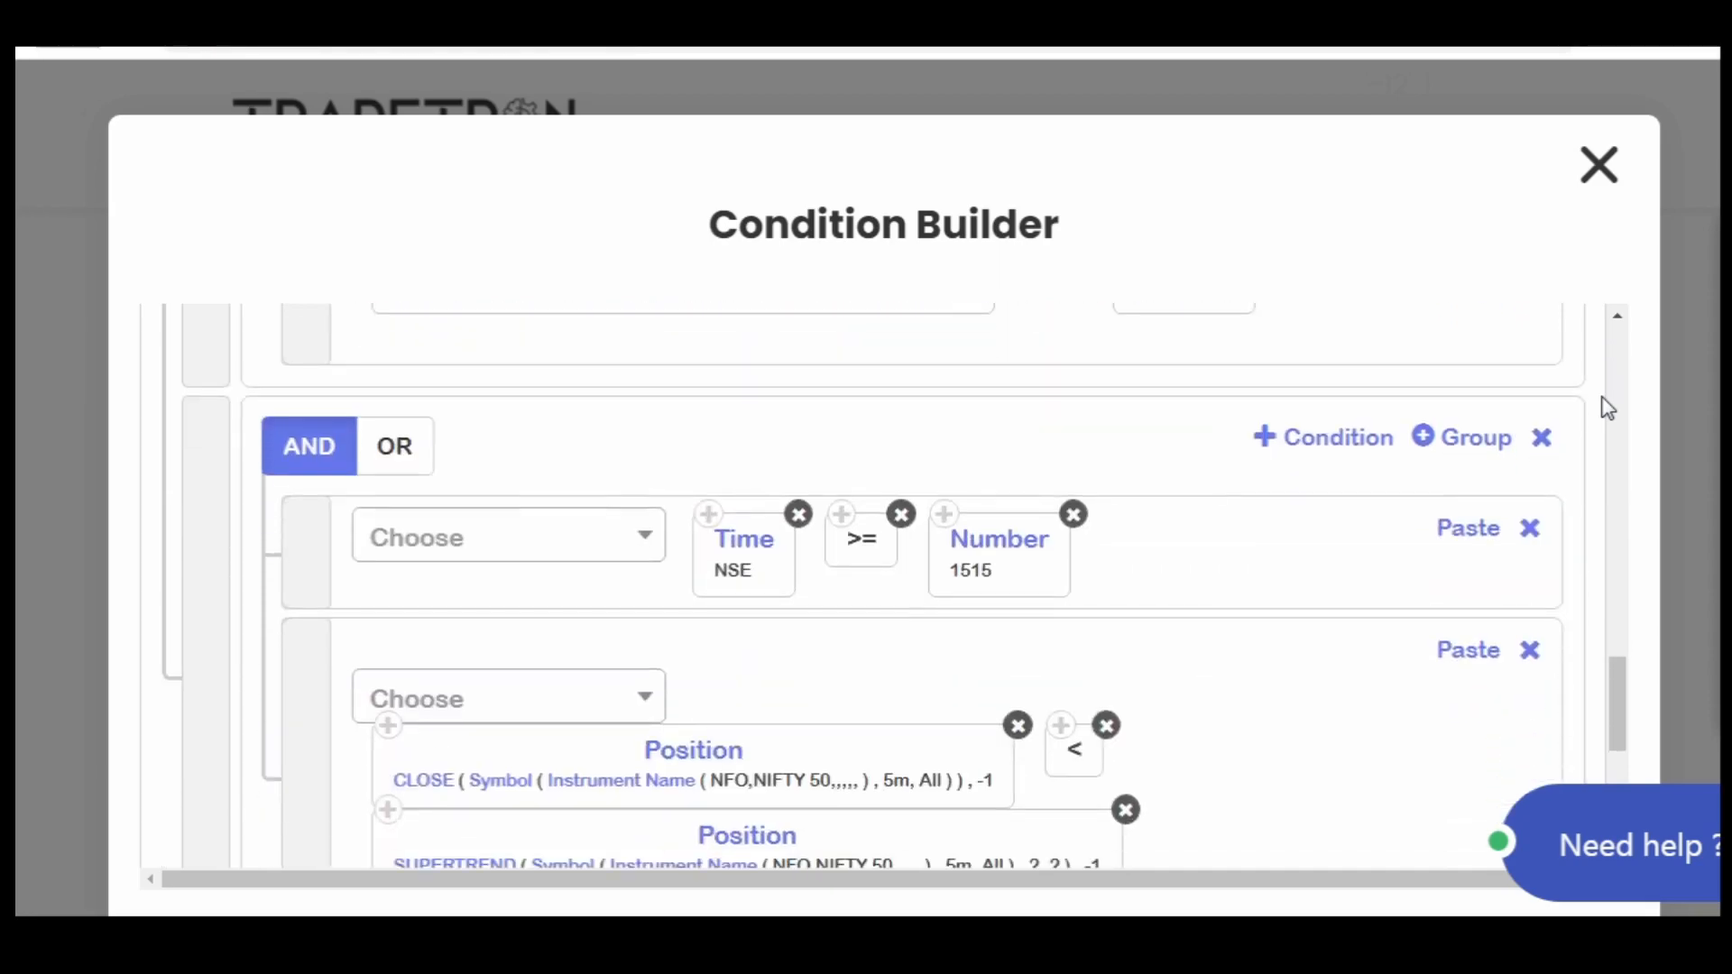
pyautogui.scroll(-3, 1608, 408)
pyautogui.scroll(-3, 1607, 408)
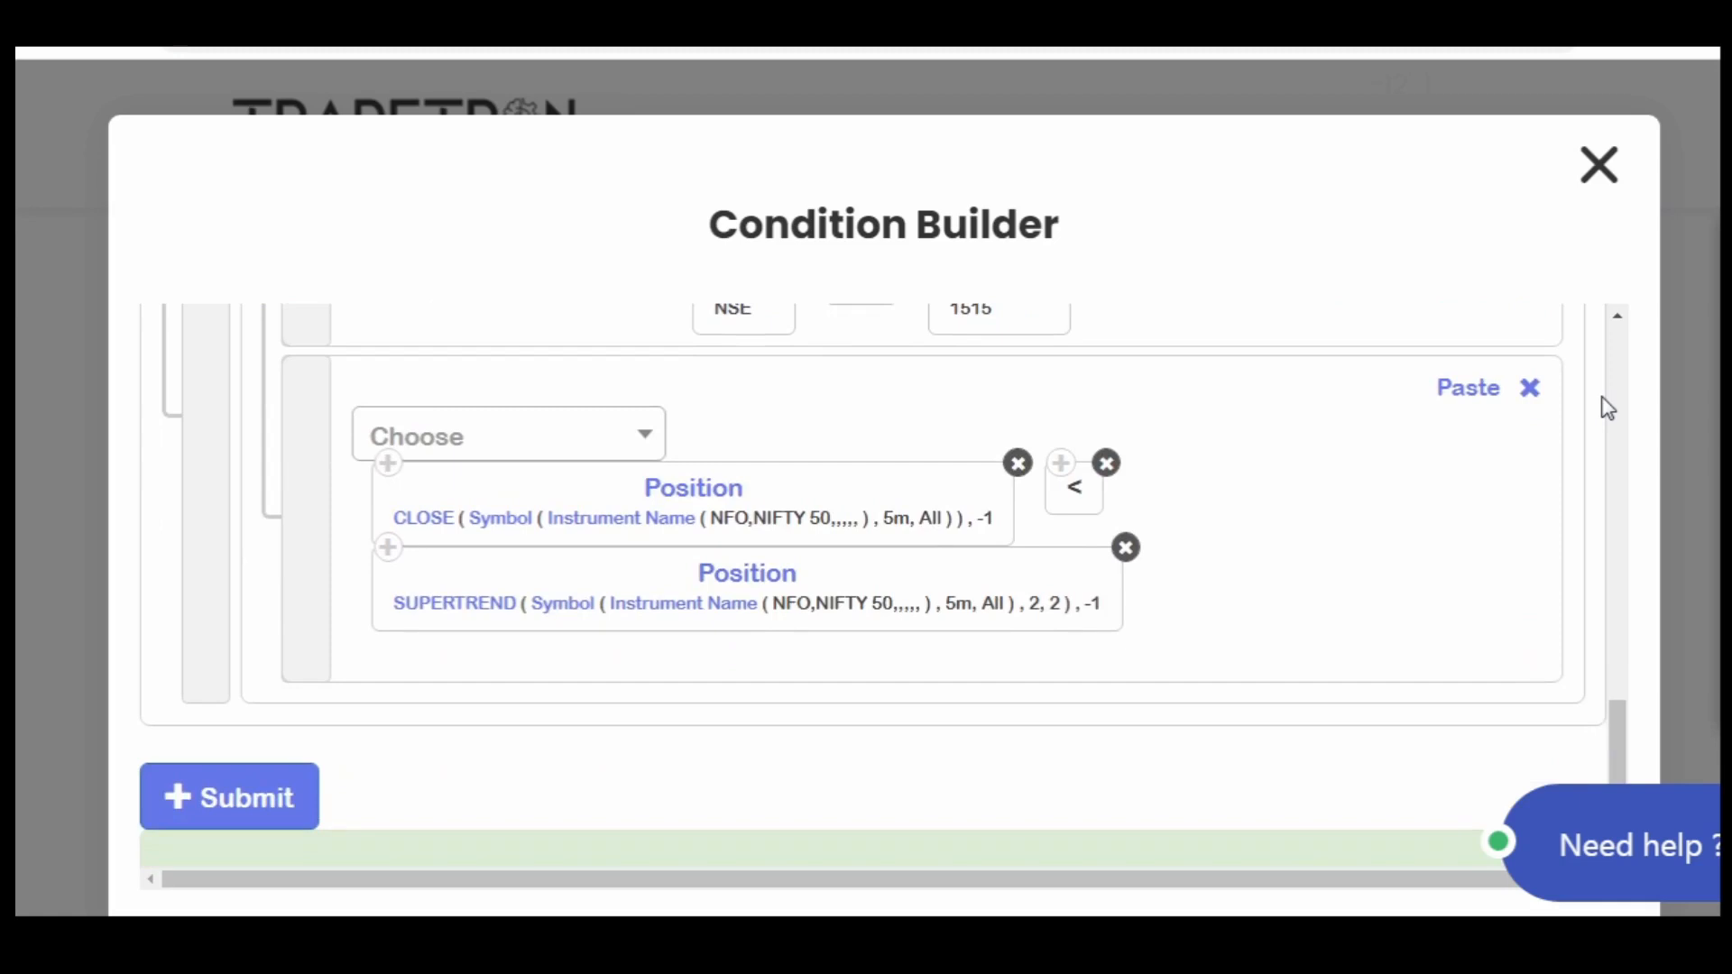
pyautogui.scroll(-3, 1607, 408)
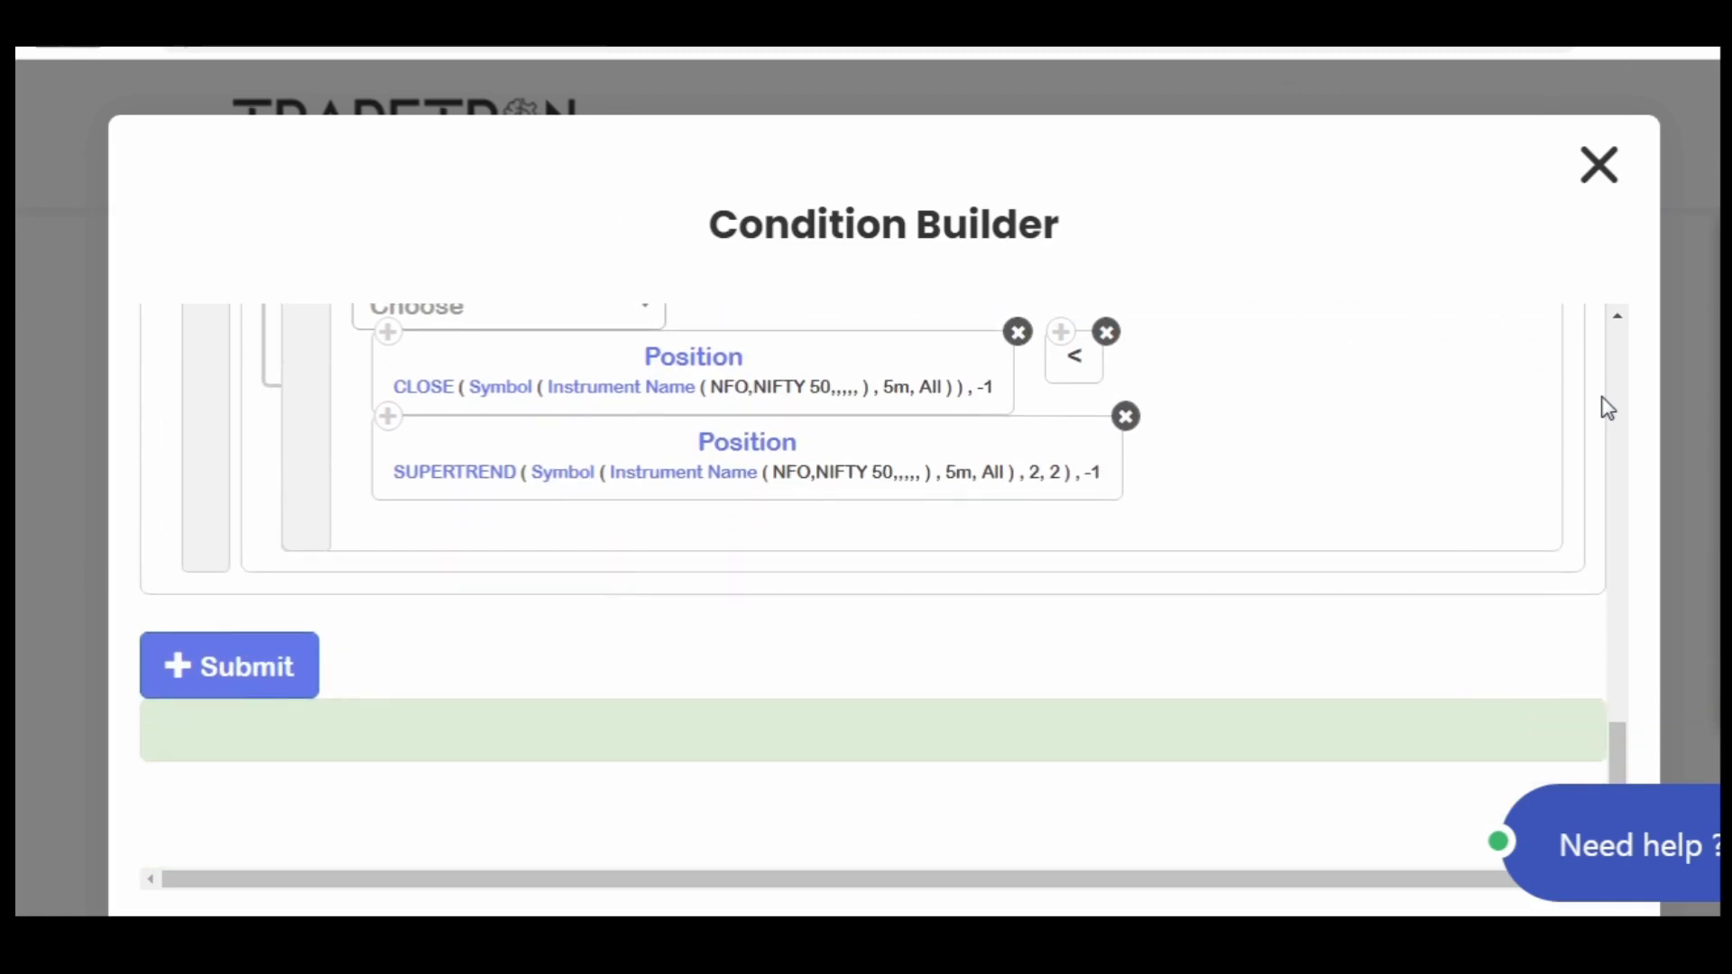
# Recheck the two closing AND groups in reverse order, from the final time rule back to the first Supertrend comparison
pyautogui.scroll(3, 1607, 408)
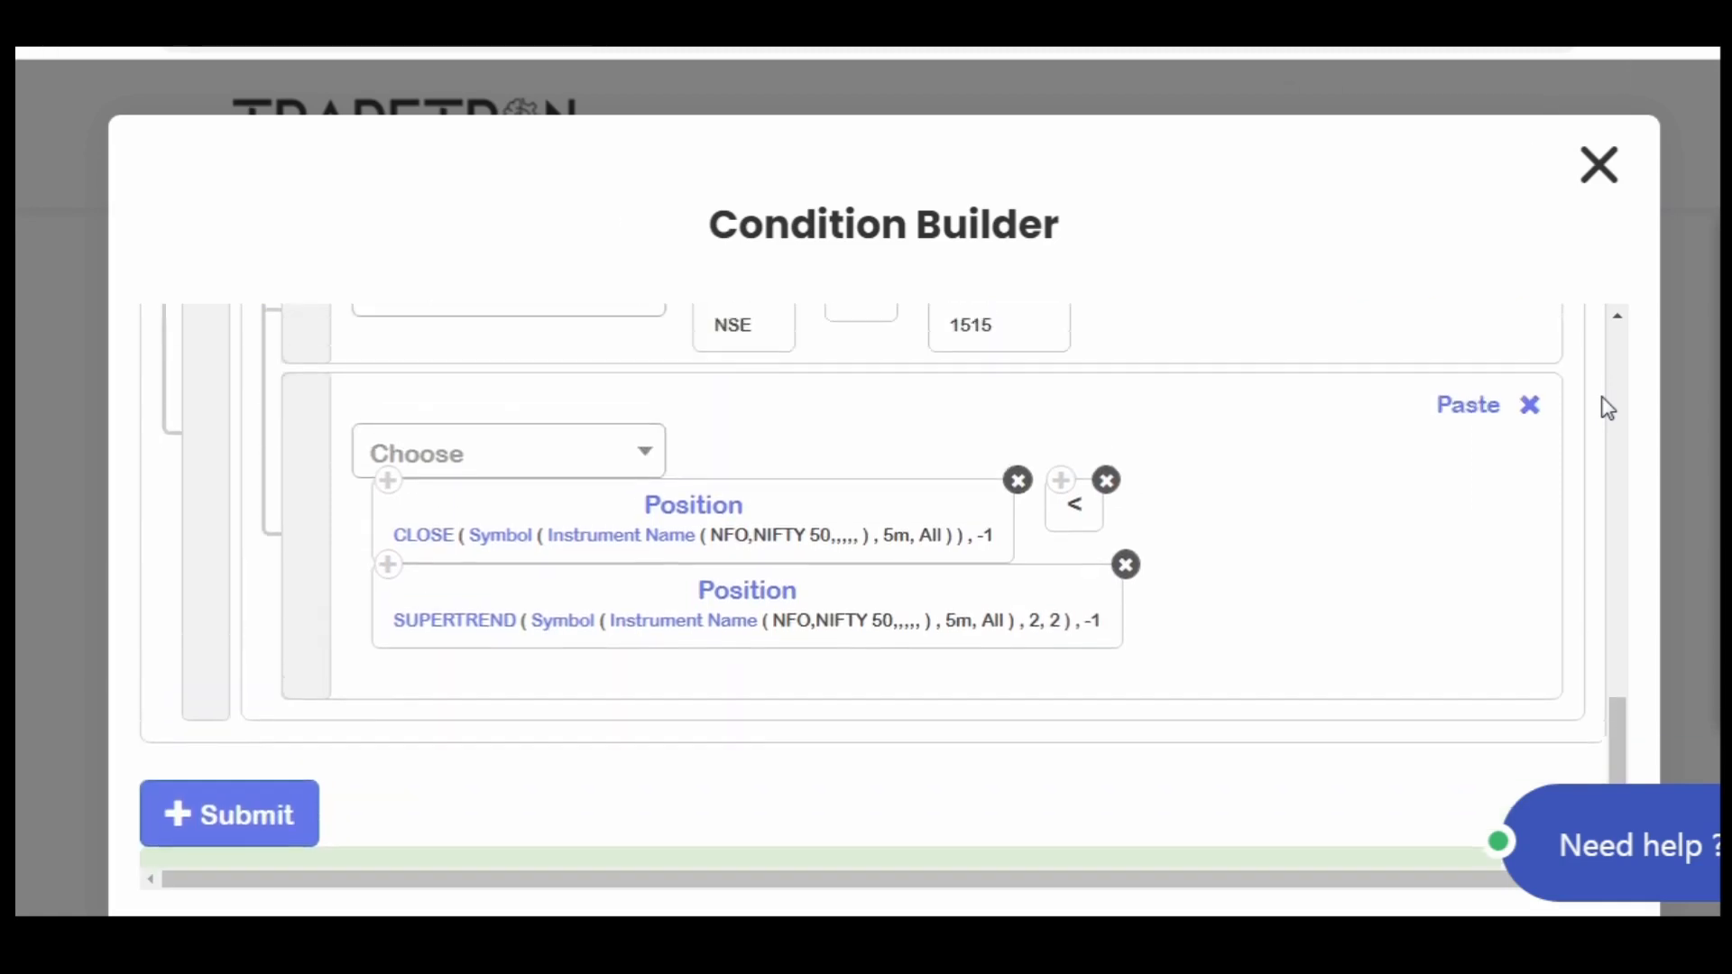
pyautogui.scroll(2, 1608, 407)
pyautogui.scroll(2, 1608, 408)
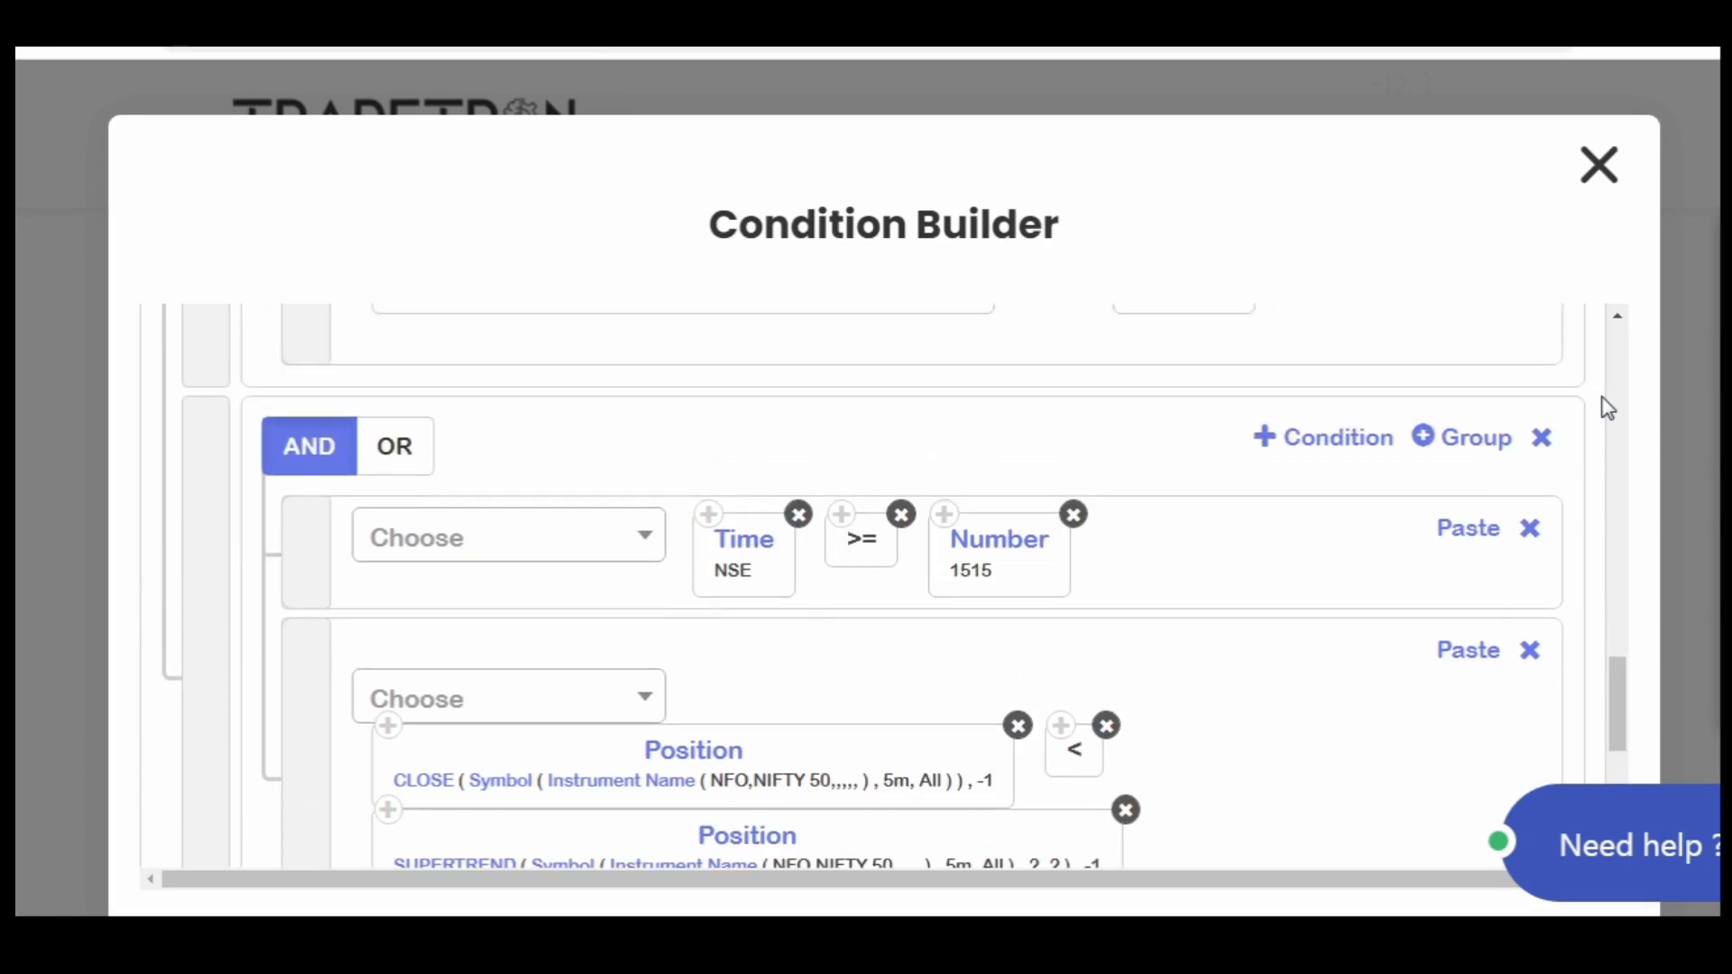
pyautogui.scroll(2, 1607, 408)
pyautogui.scroll(2, 1608, 408)
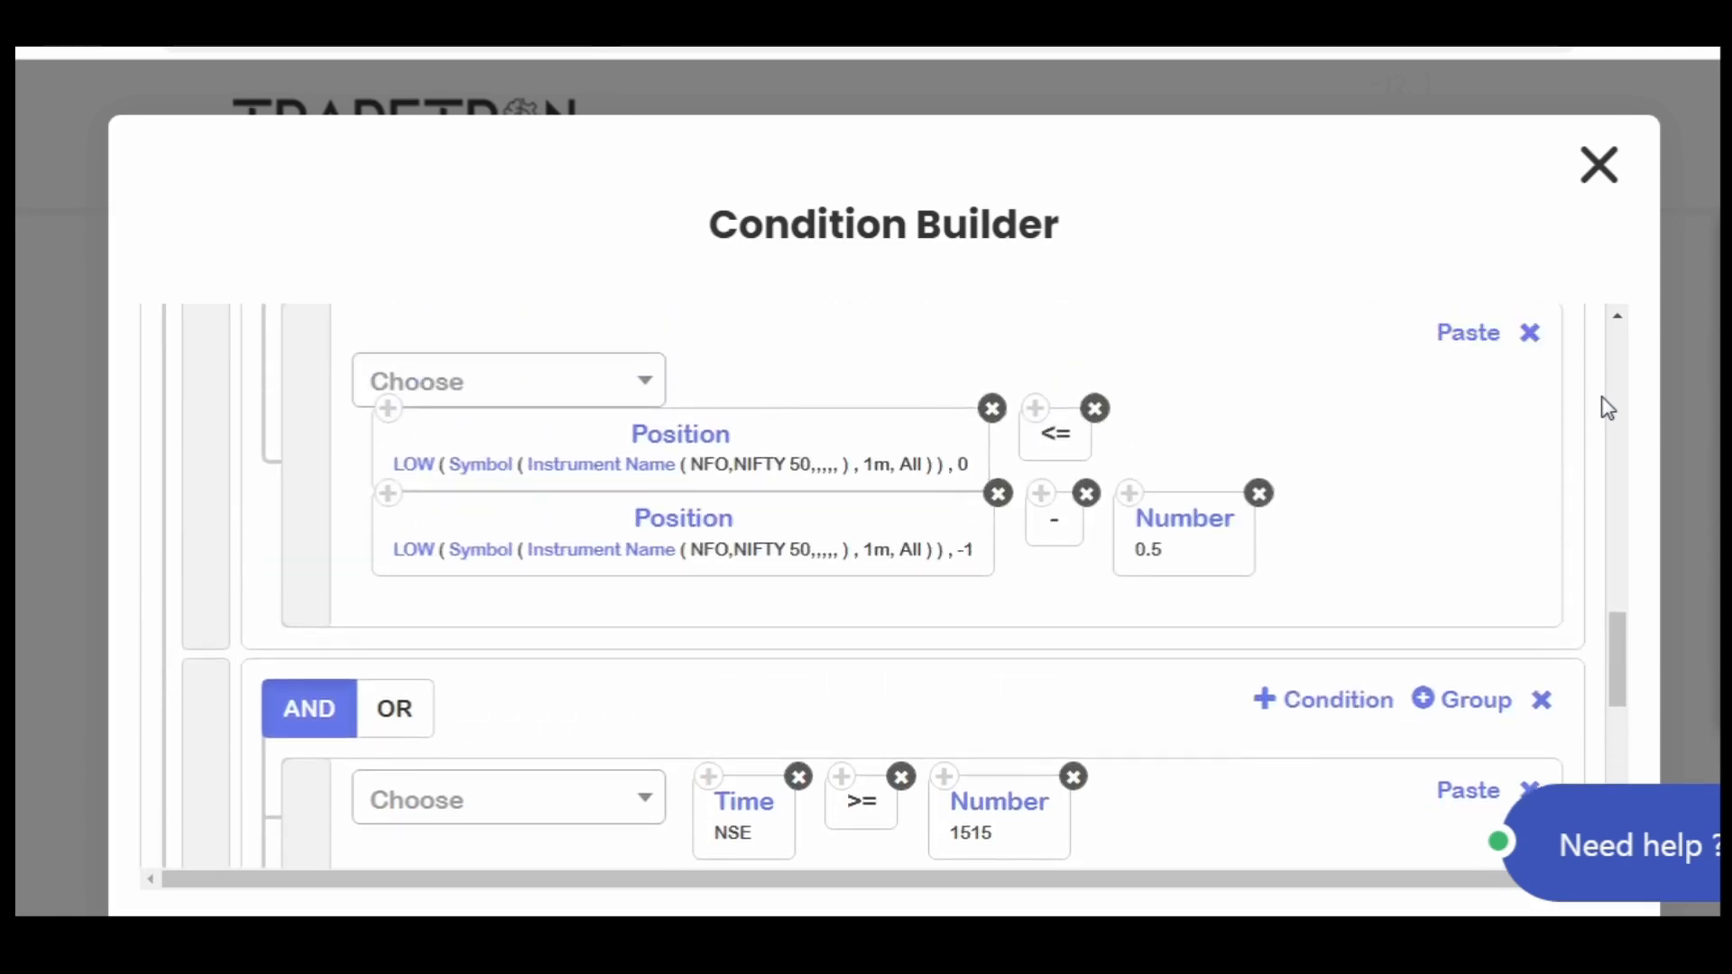
pyautogui.scroll(4, 1608, 408)
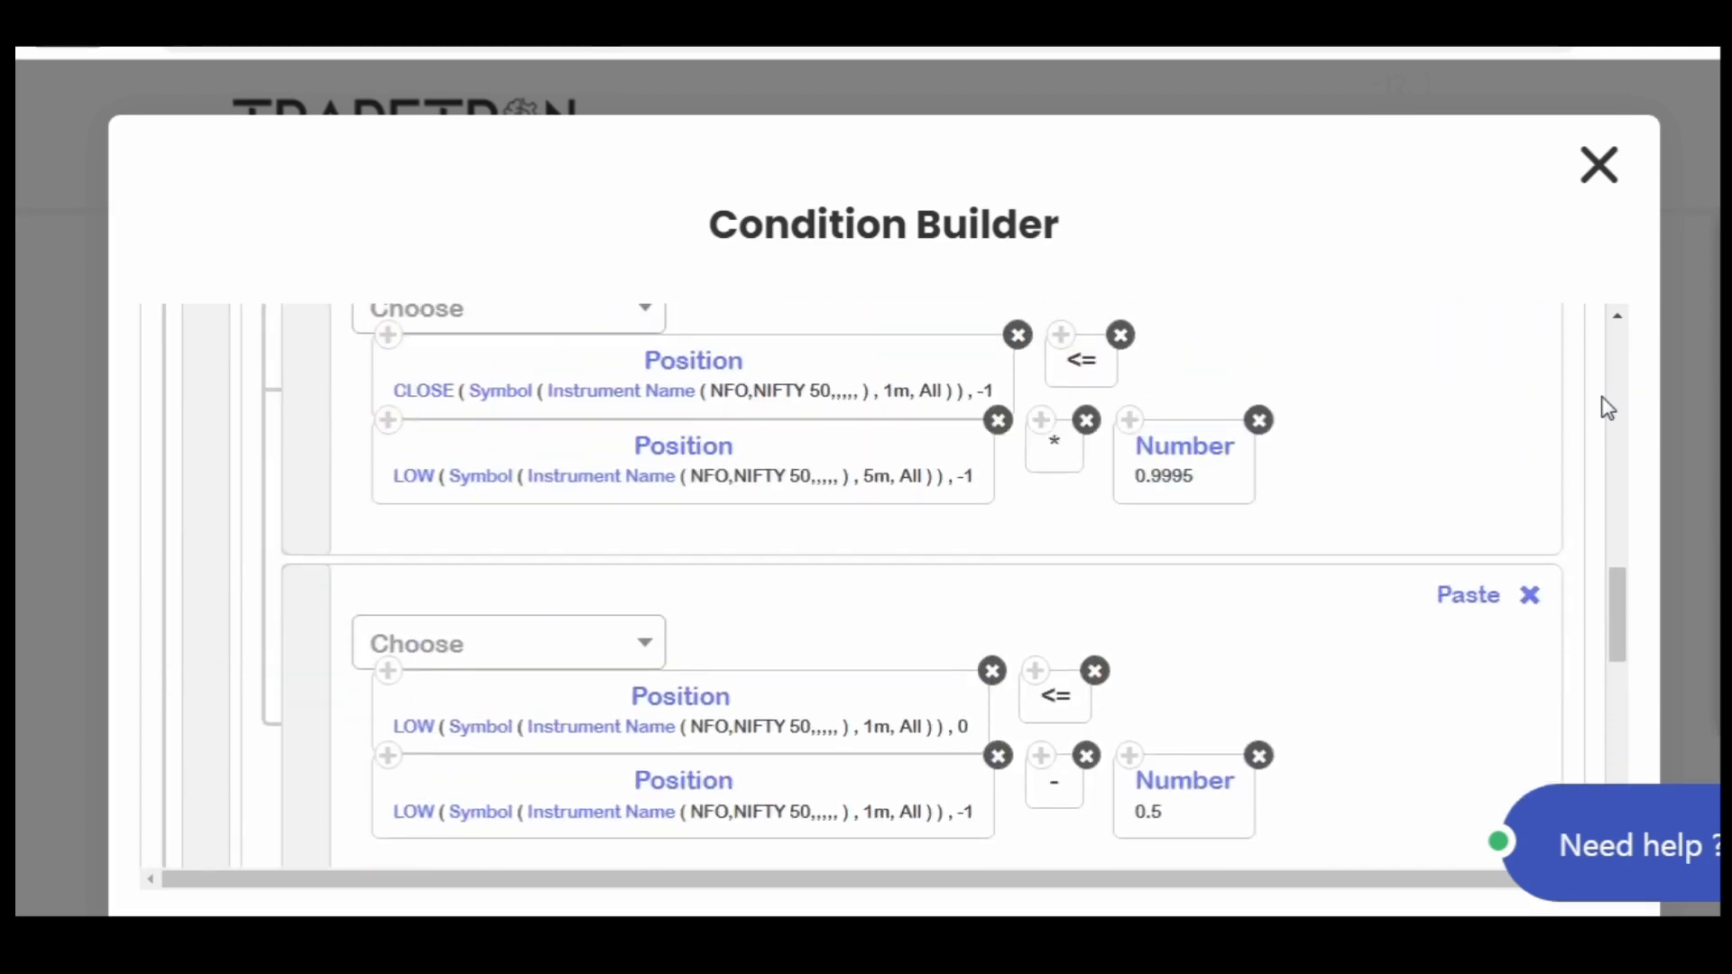
pyautogui.scroll(2, 1607, 408)
pyautogui.scroll(2, 1608, 408)
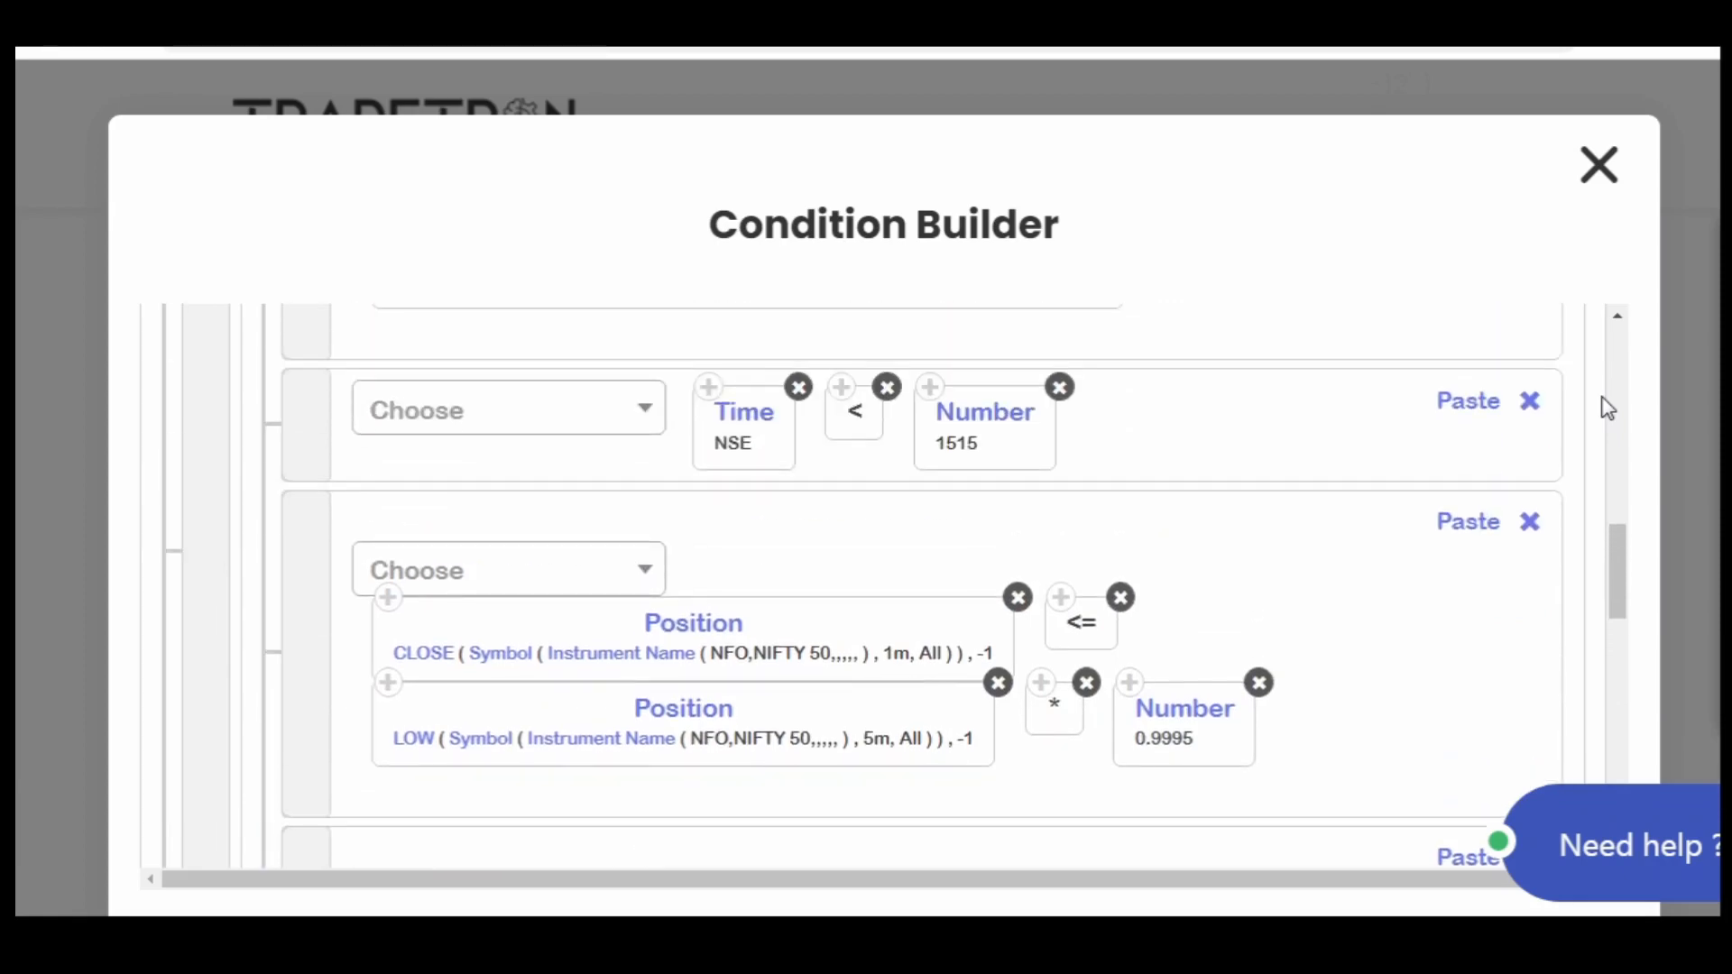
pyautogui.scroll(2, 1607, 408)
pyautogui.scroll(2, 1607, 408)
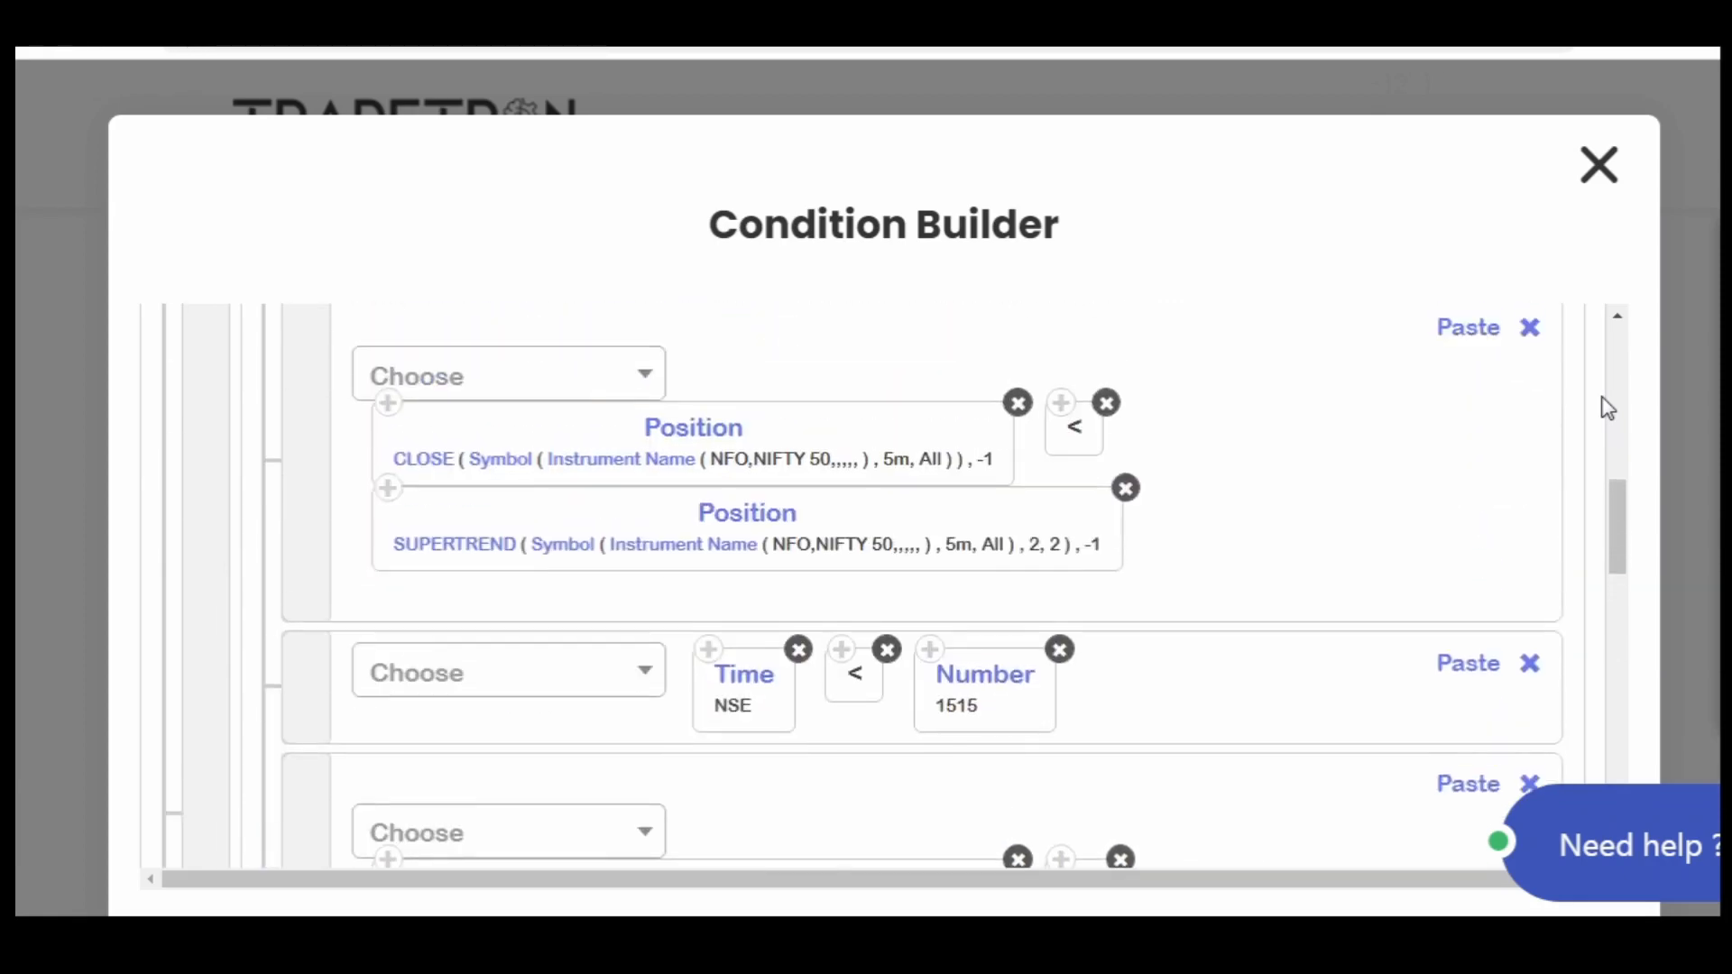
# Recheck the expiry-day time group and the LTP-to-traded-price rule, and close the conditions without submitting
pyautogui.scroll(2, 1607, 408)
pyautogui.scroll(3, 1607, 407)
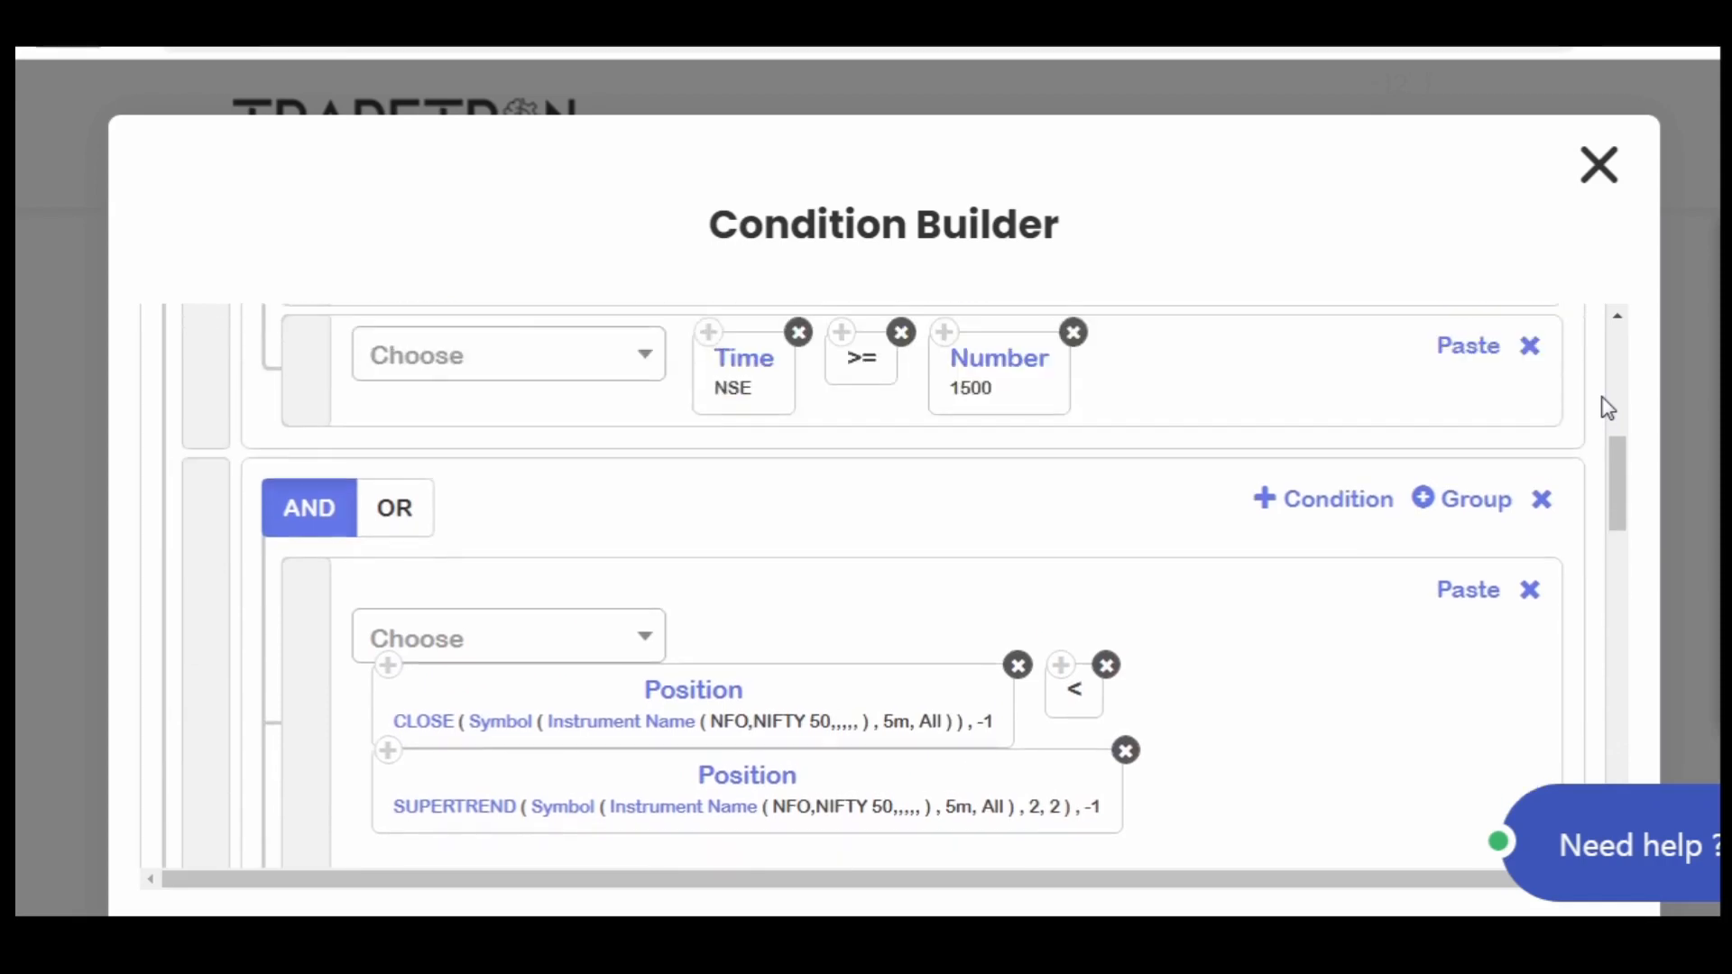
pyautogui.scroll(3, 1607, 408)
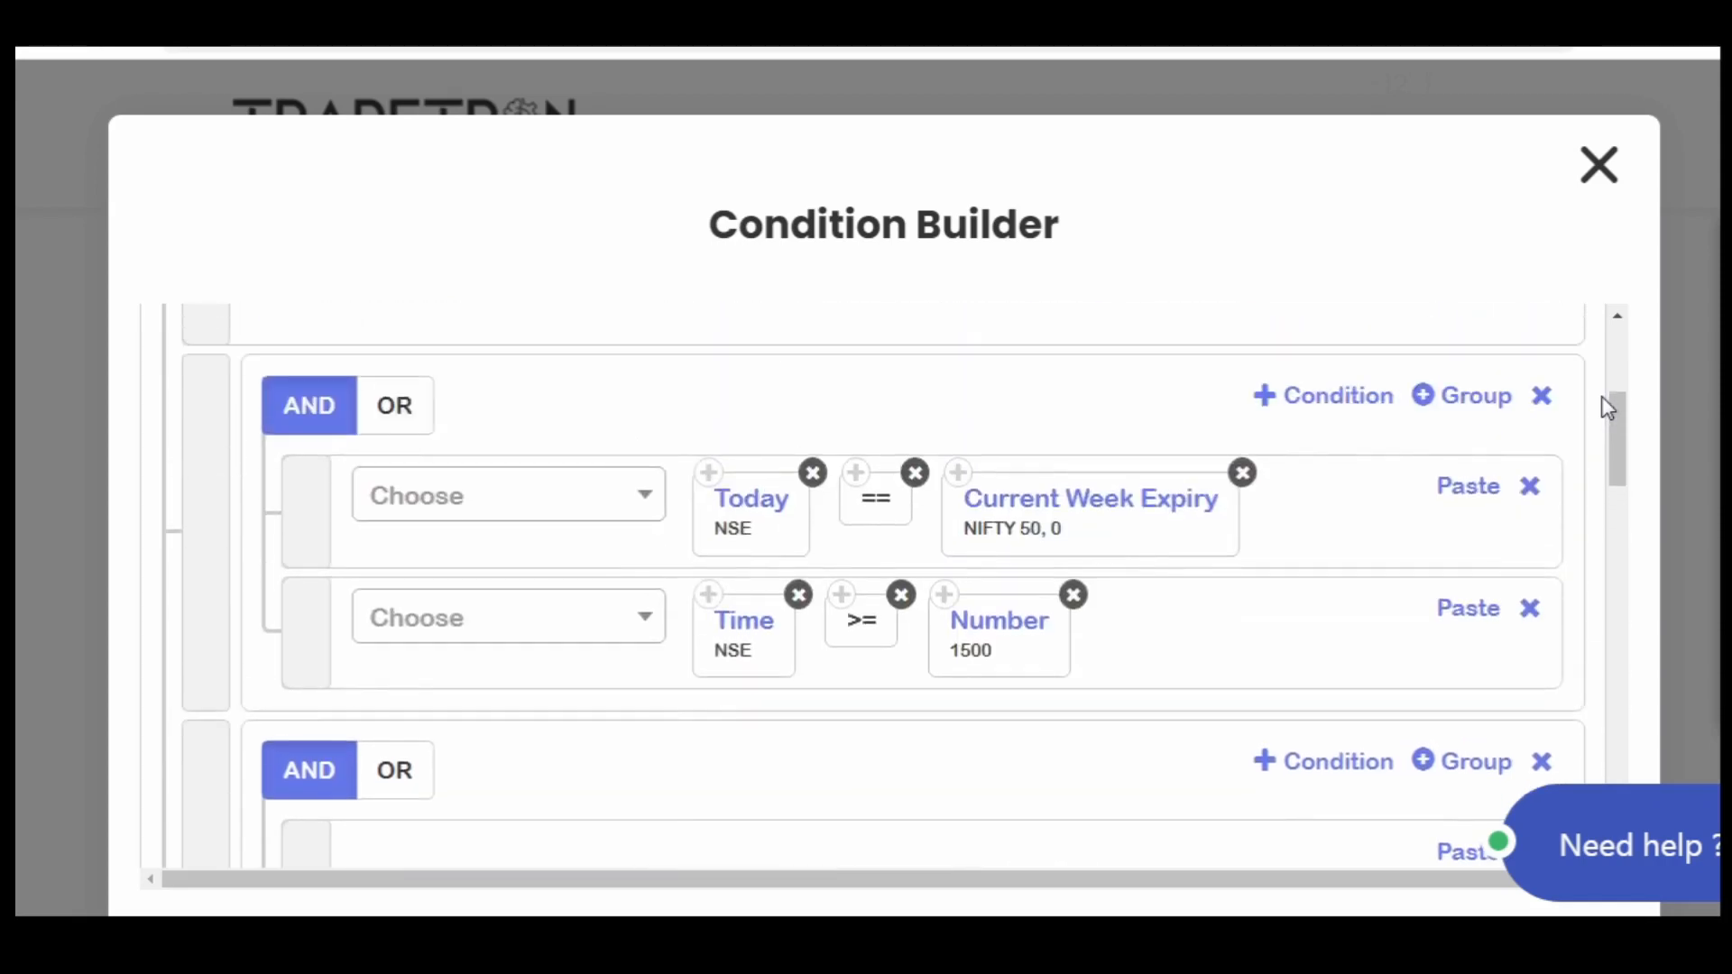
pyautogui.scroll(2, 1607, 408)
pyautogui.scroll(2, 1608, 408)
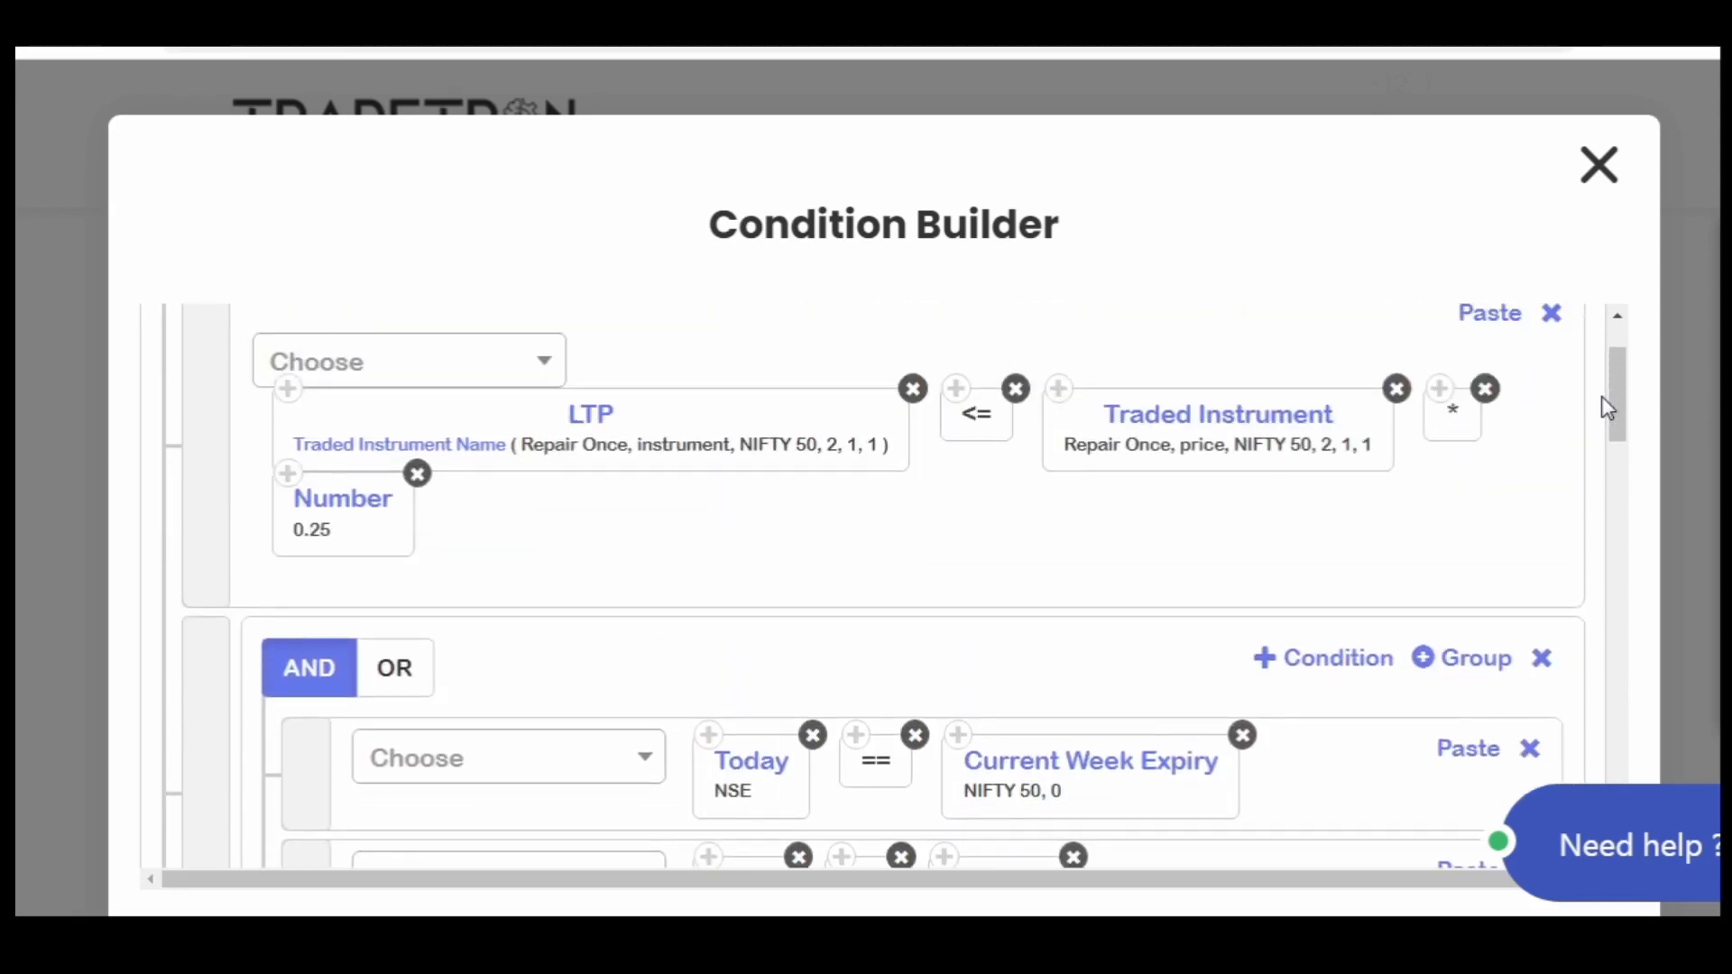
pyautogui.scroll(2, 1607, 408)
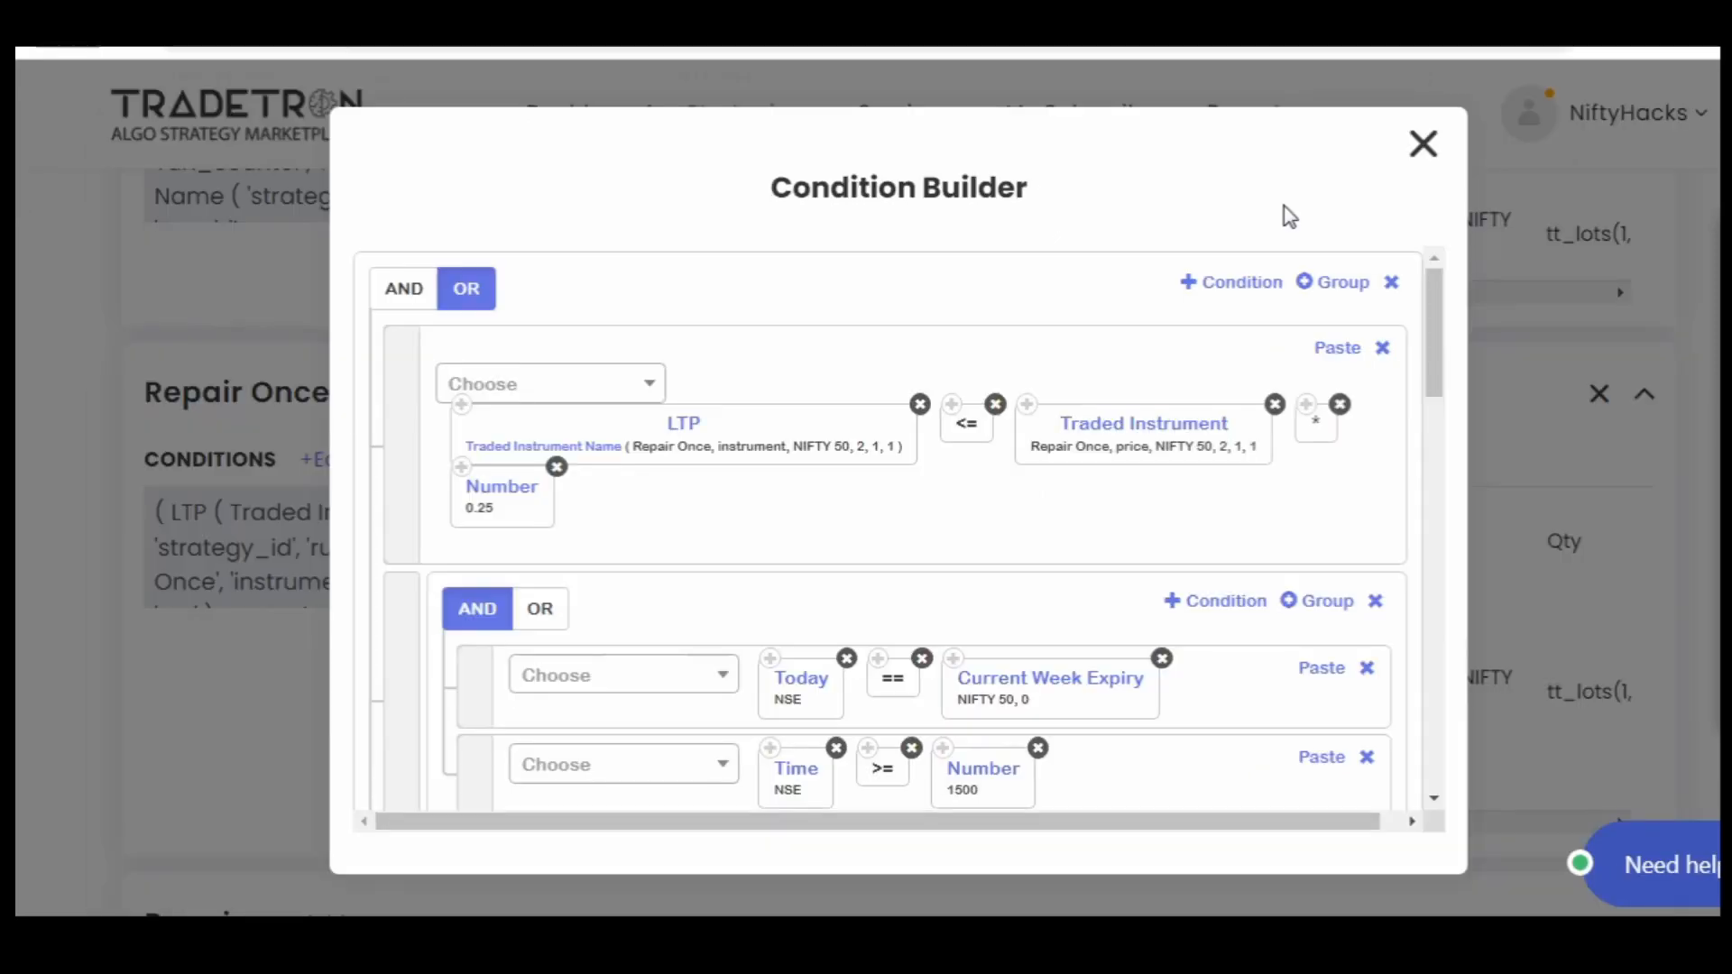
pyautogui.click(1599, 165)
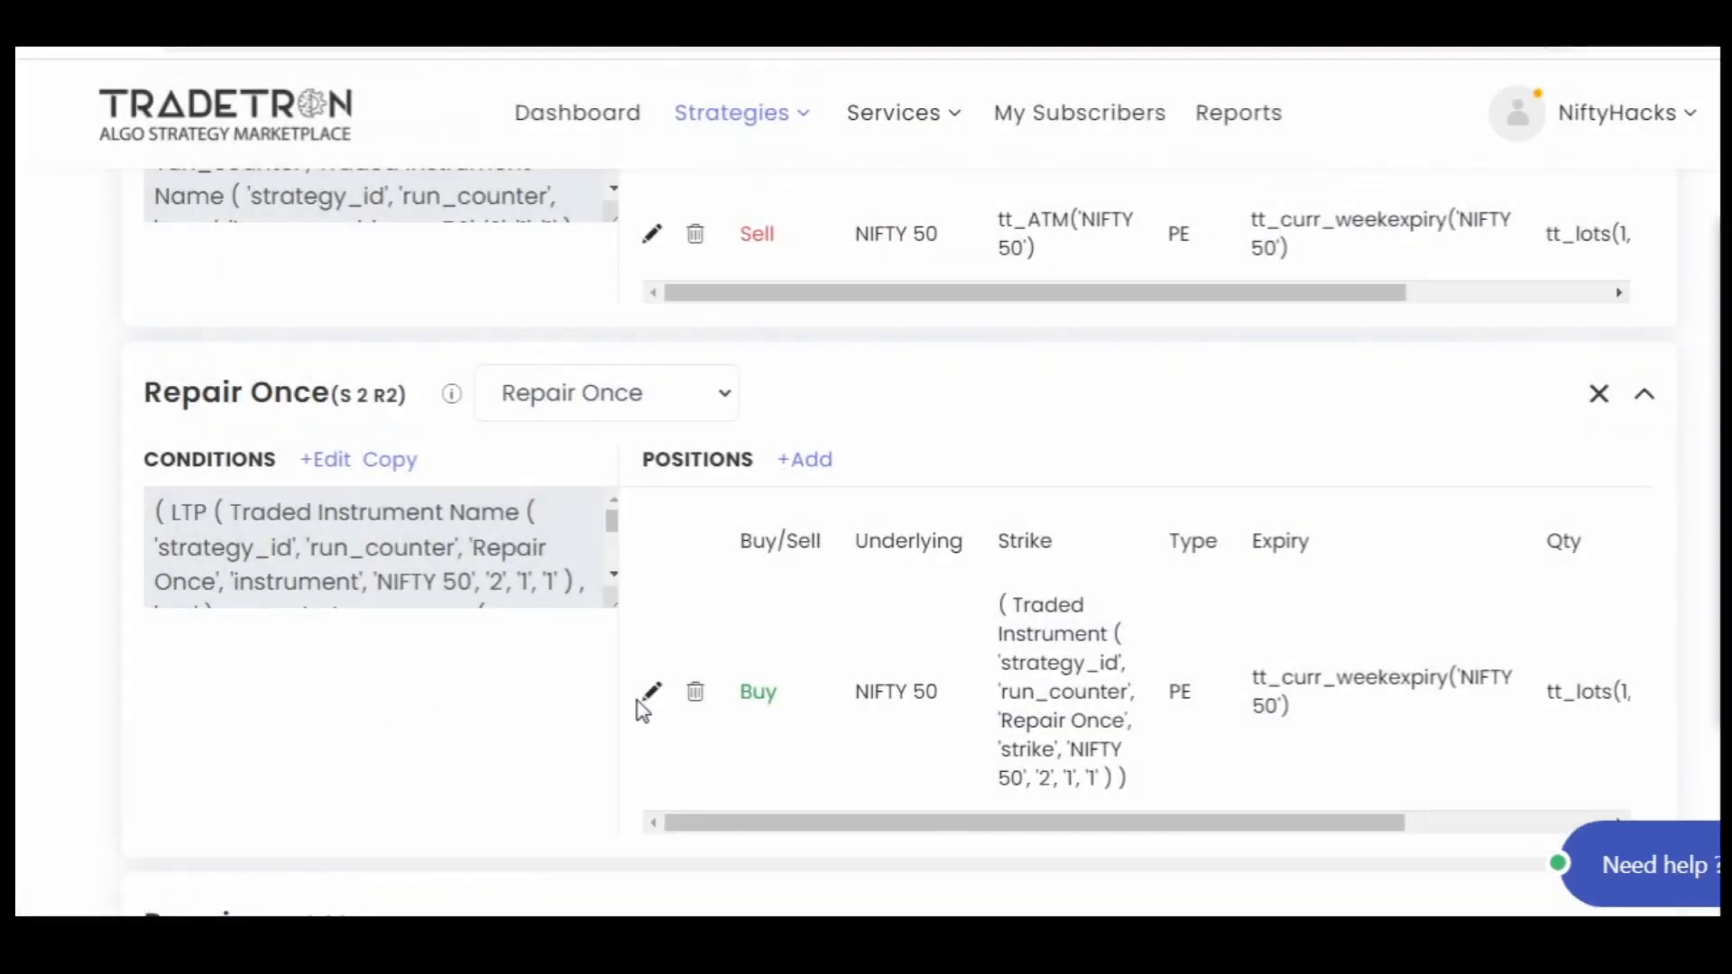
# Examine the buy put position of Set №2's second Repair Once, including its strike formula, and close it without updating
pyautogui.click(651, 691)
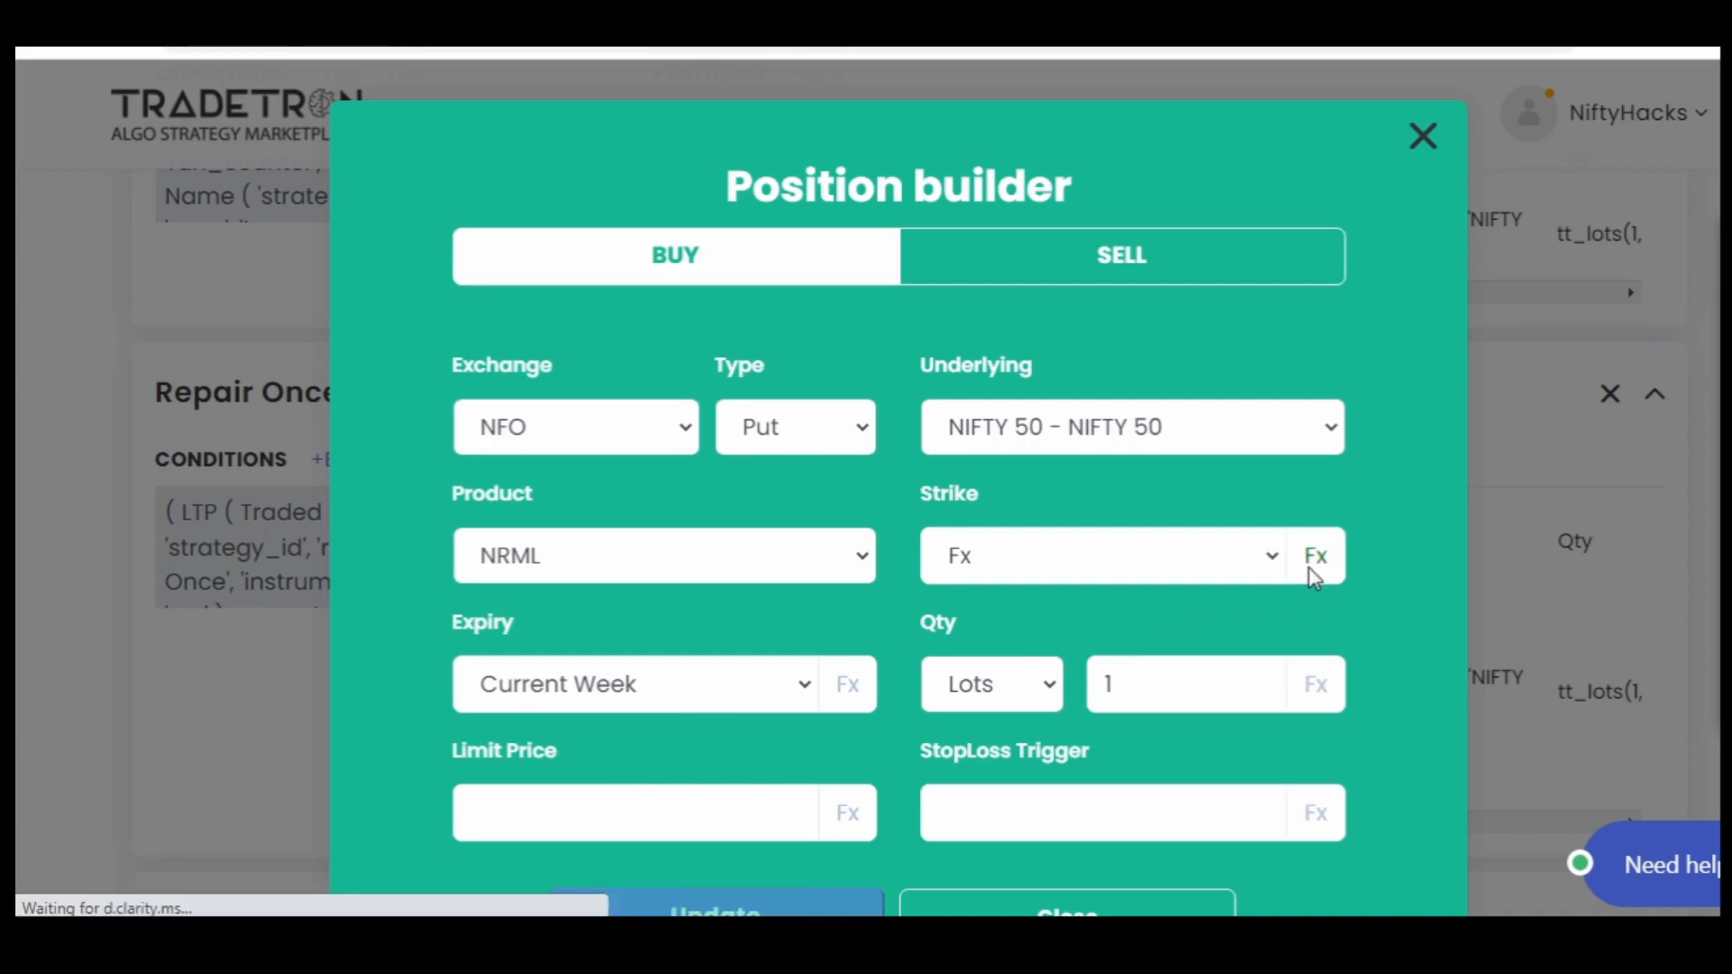
pyautogui.click(1310, 569)
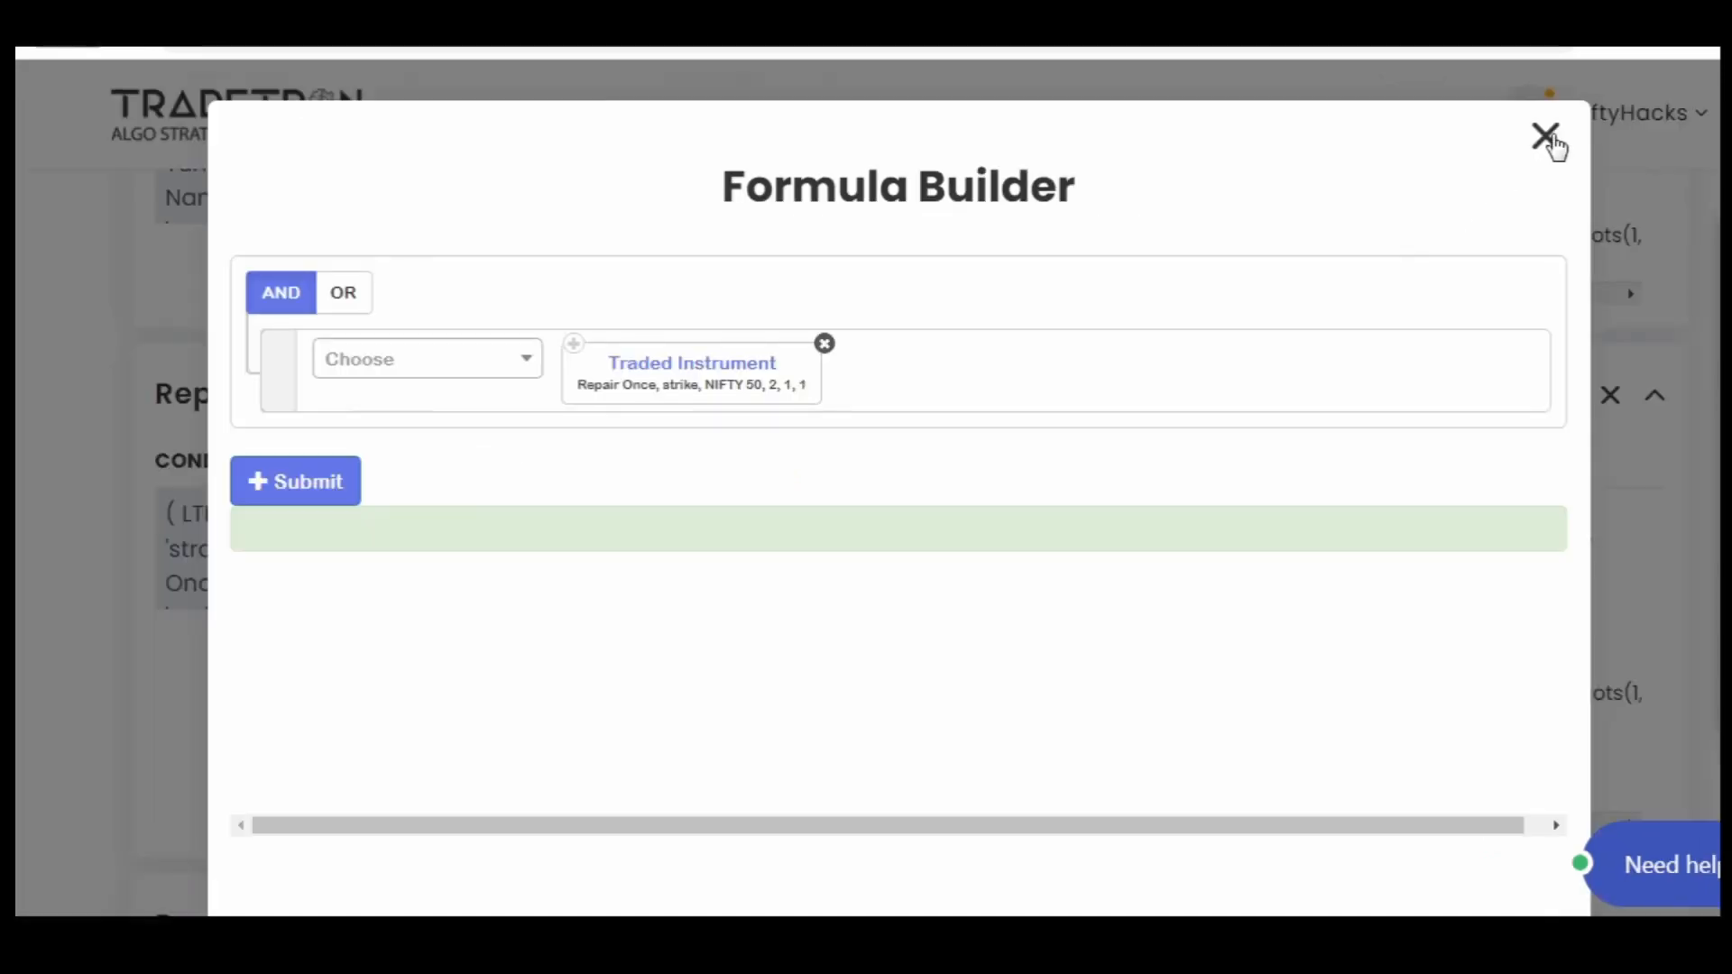
pyautogui.click(1709, 165)
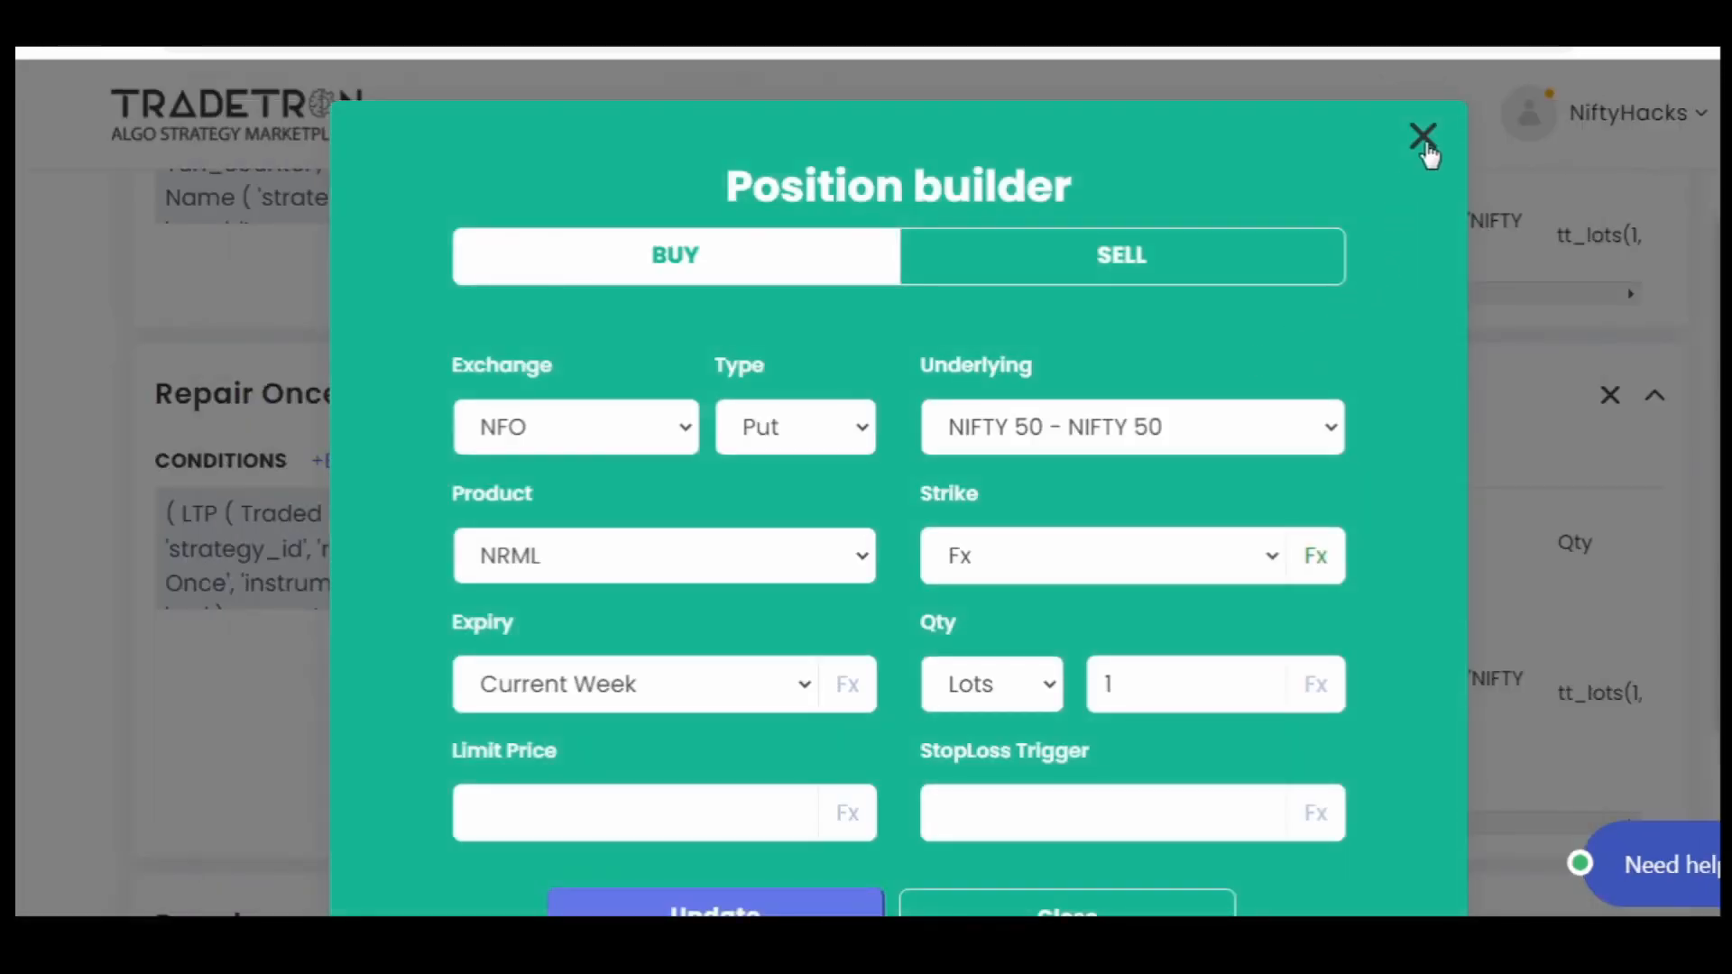
pyautogui.click(1423, 138)
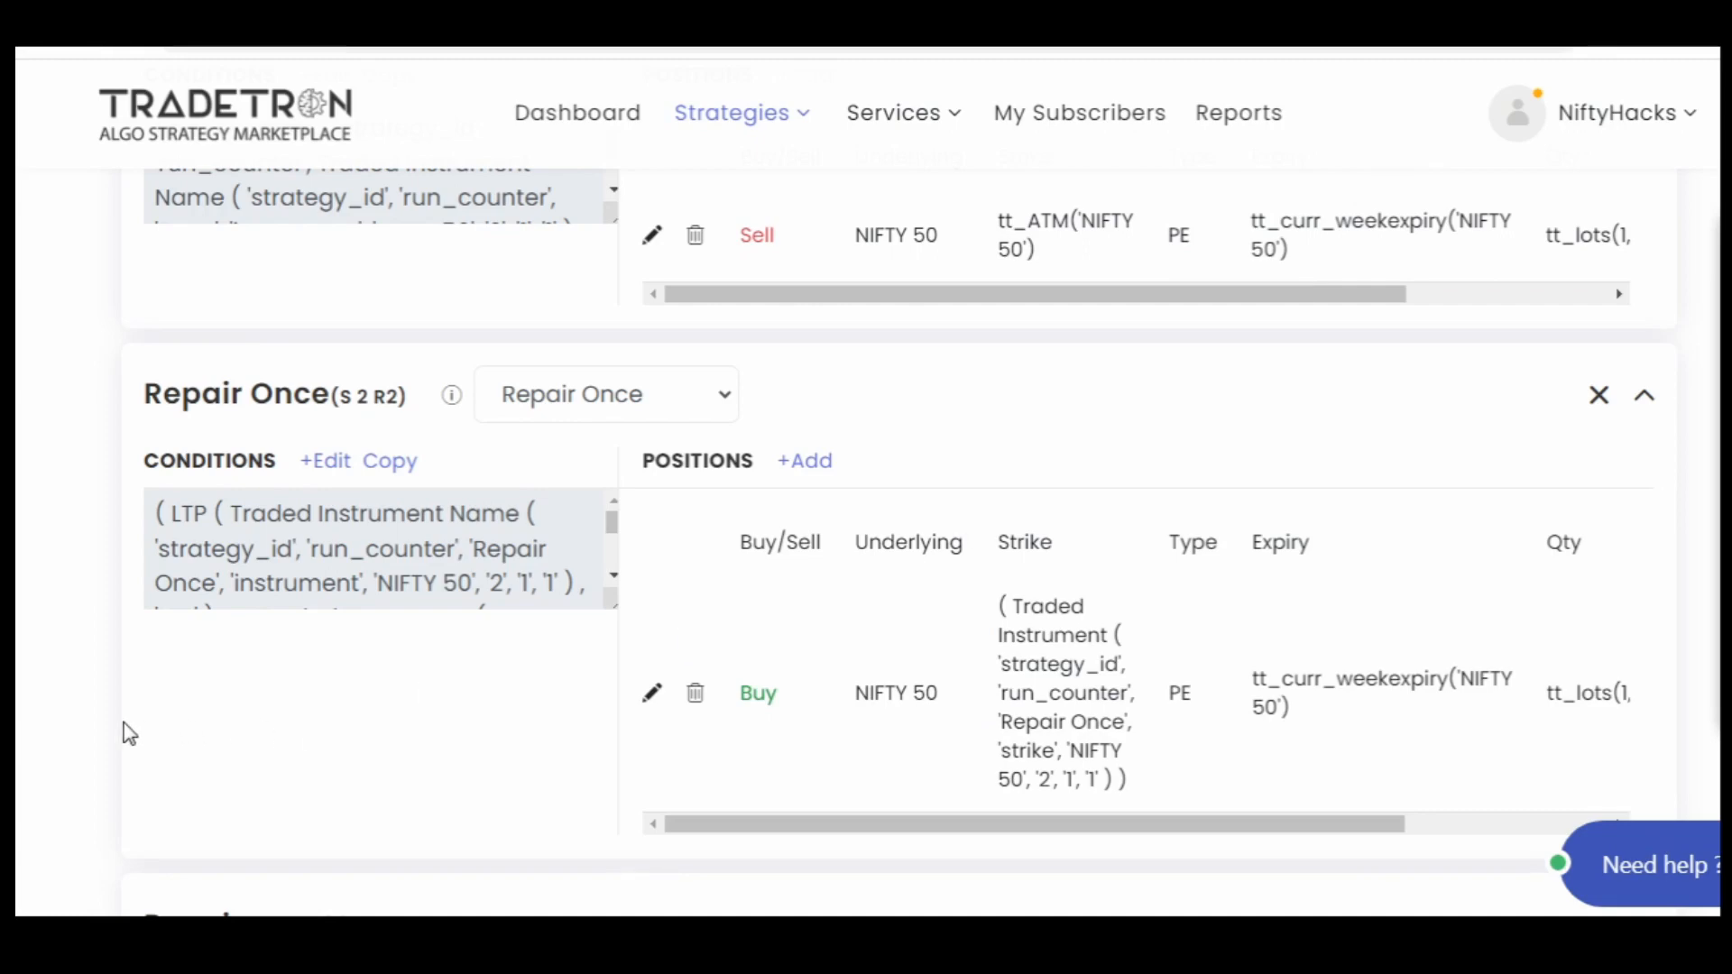
# Open Set №2's Exit conditions, examine the net quantity, time and positions detail rules, and close them without submitting
pyautogui.scroll(-6, 128, 732)
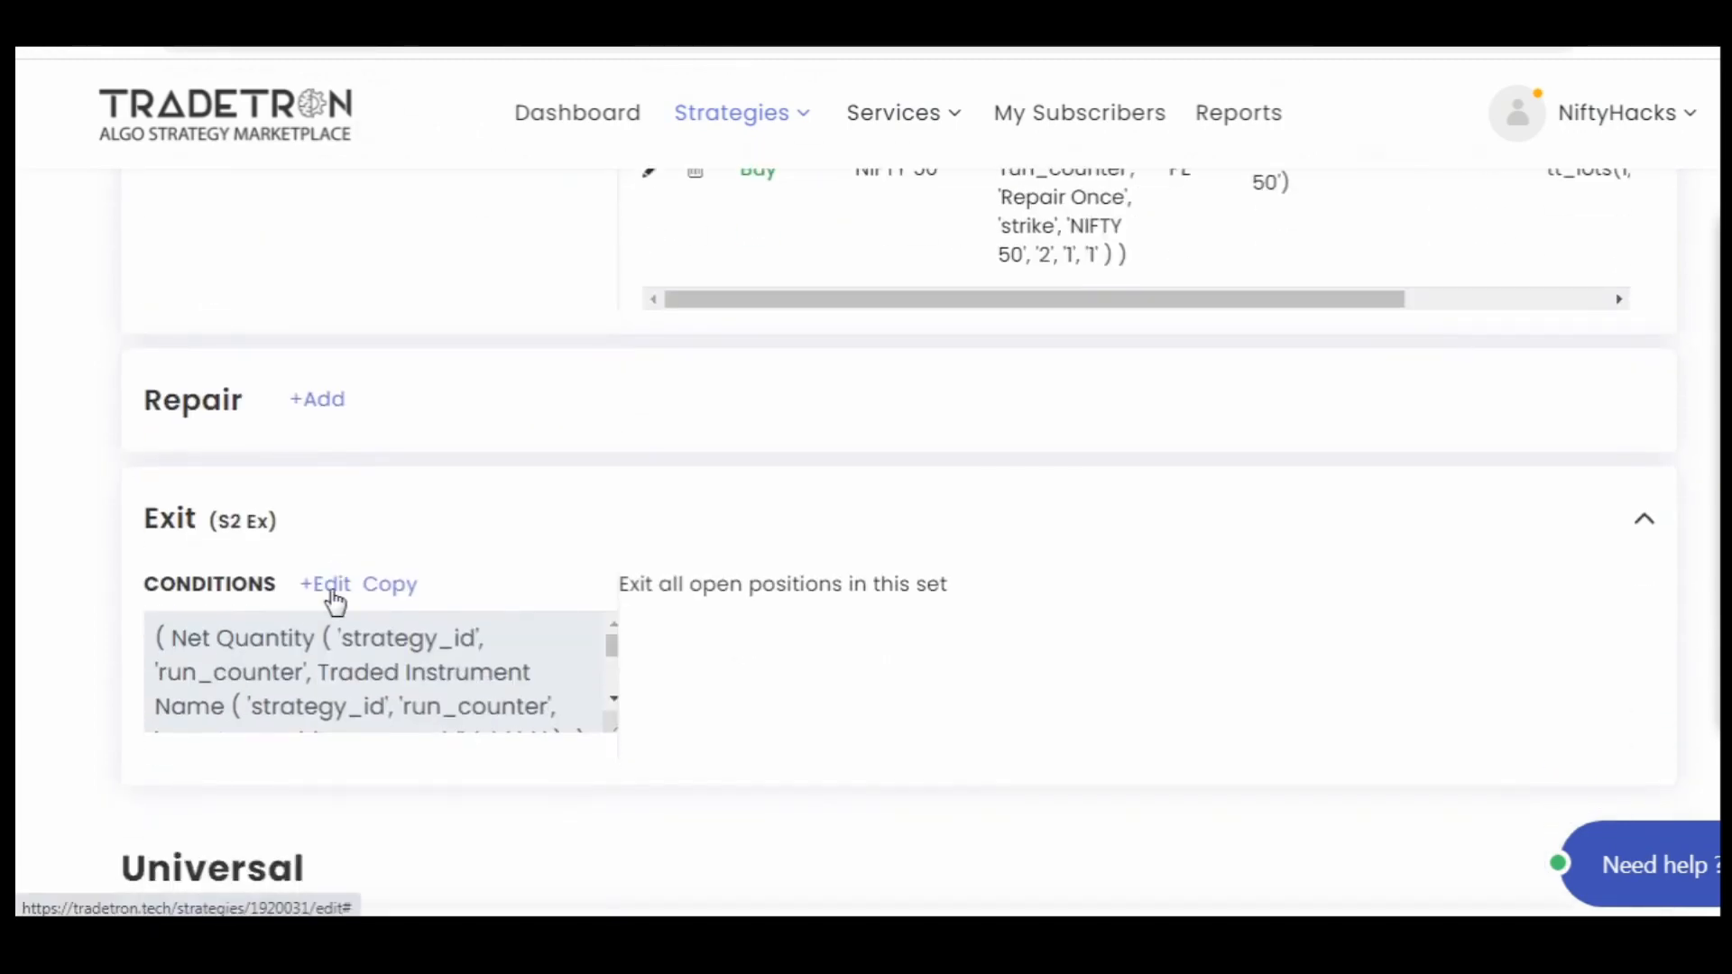
pyautogui.click(332, 592)
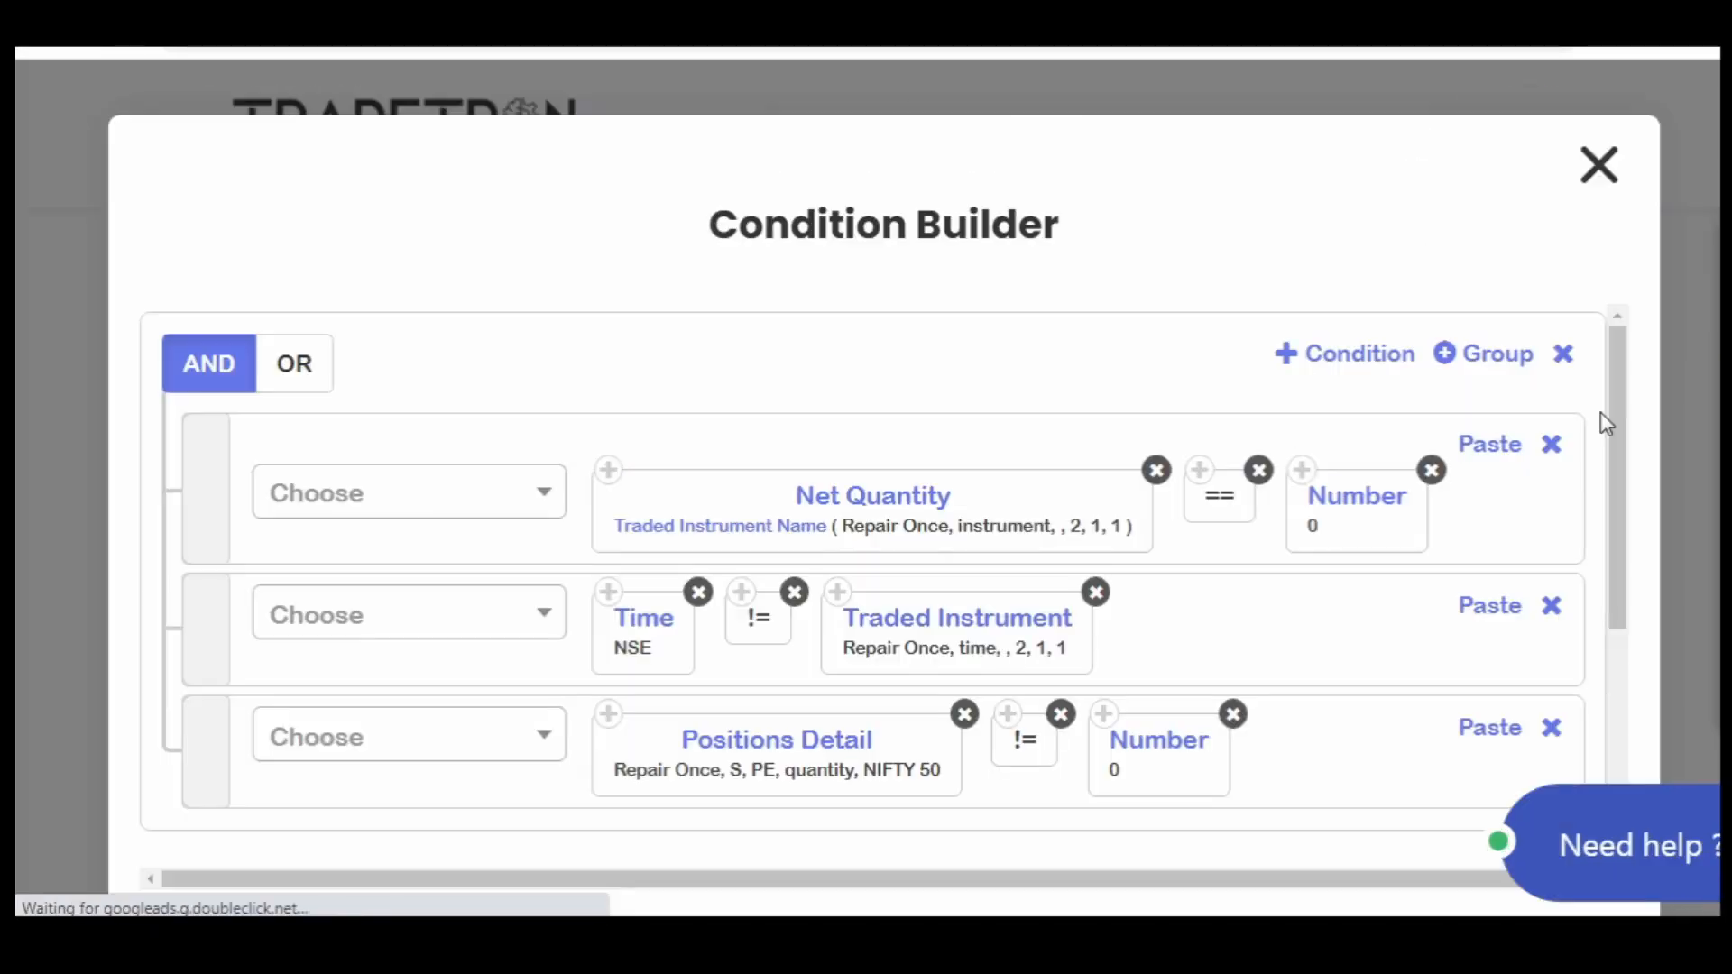
pyautogui.scroll(-2, 1607, 424)
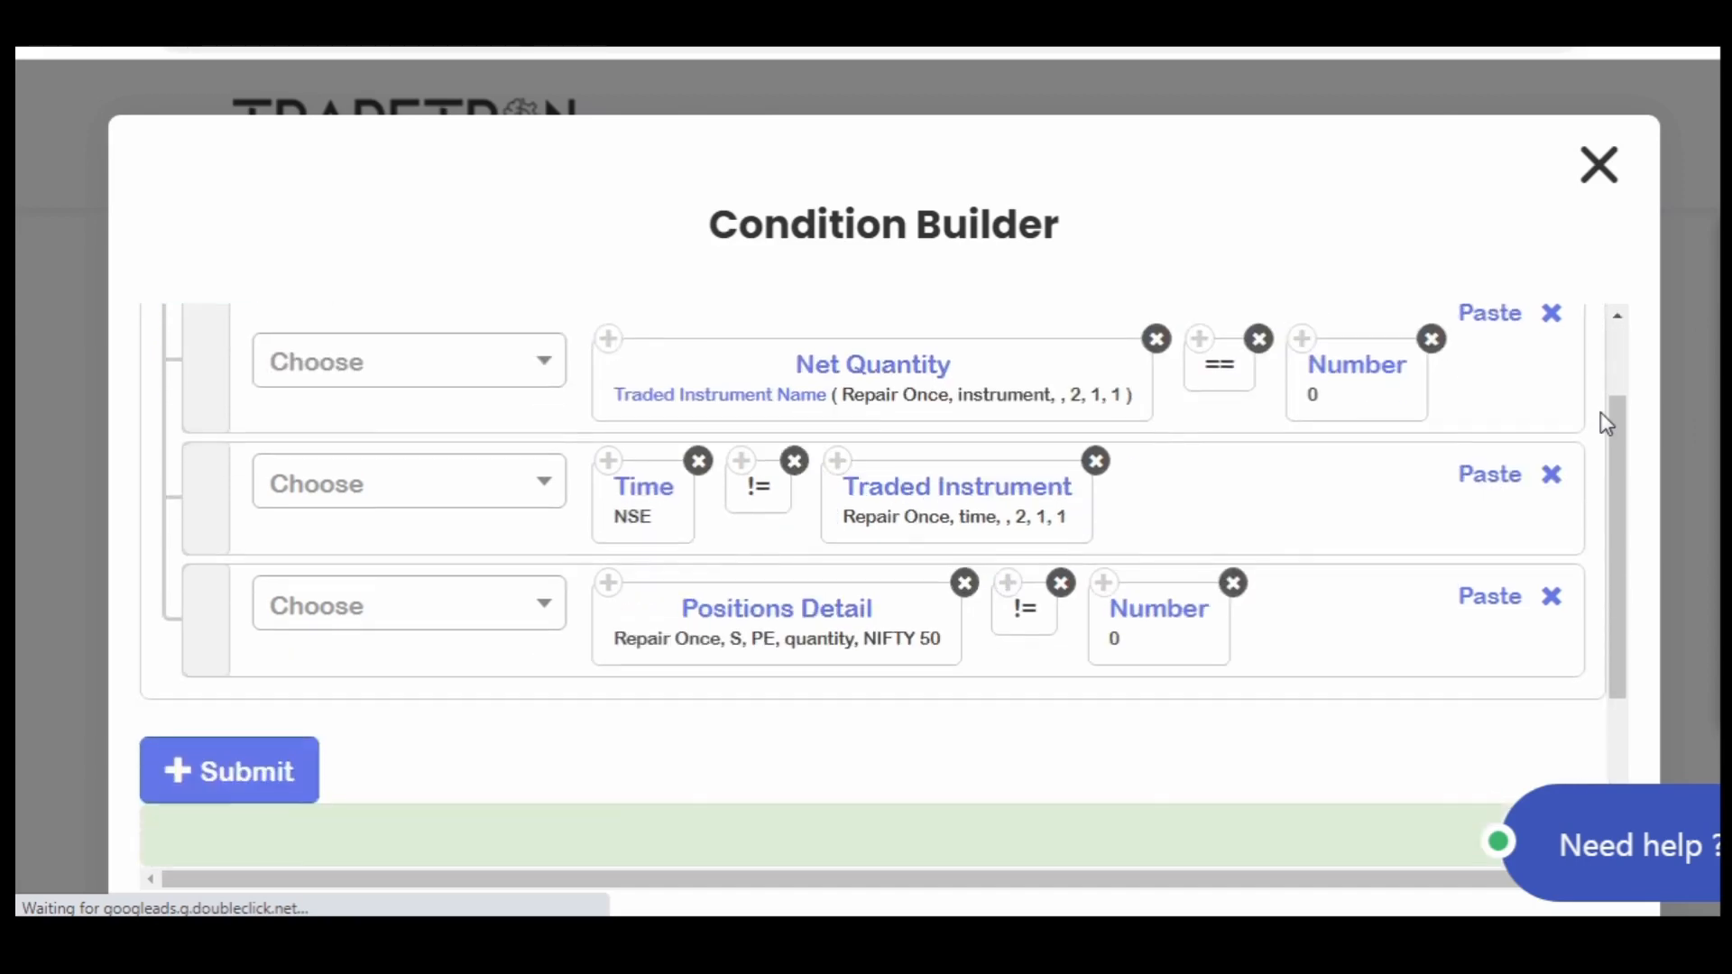
pyautogui.scroll(2, 1606, 424)
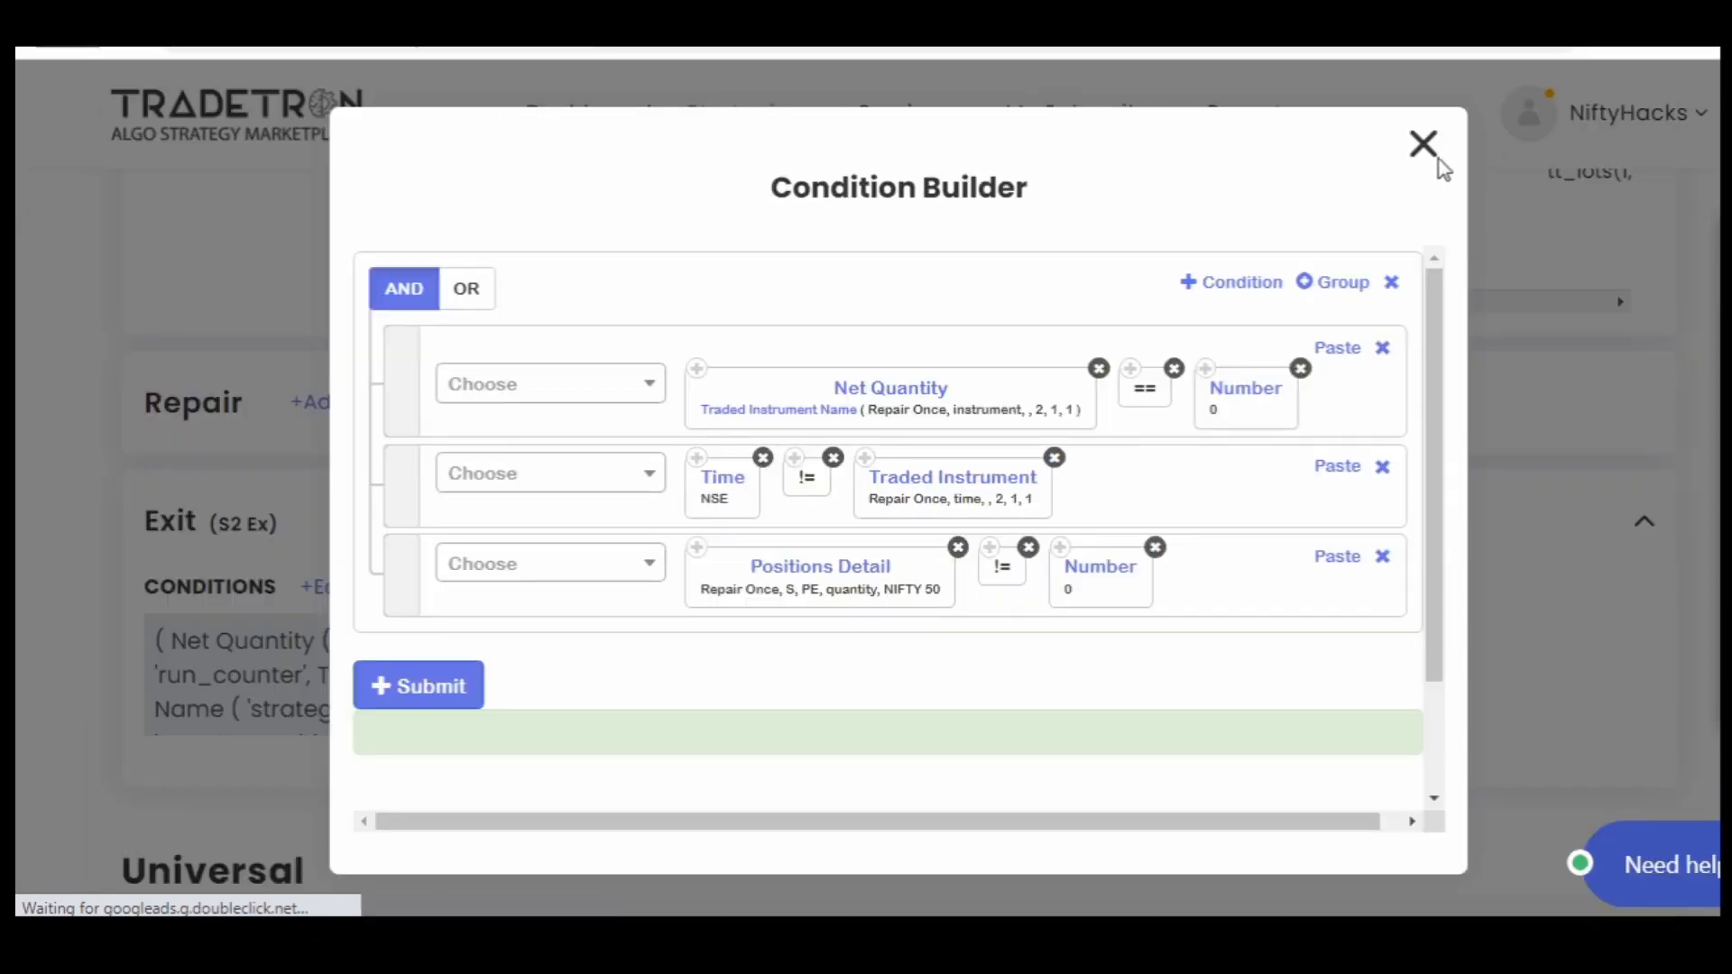
pyautogui.click(1424, 146)
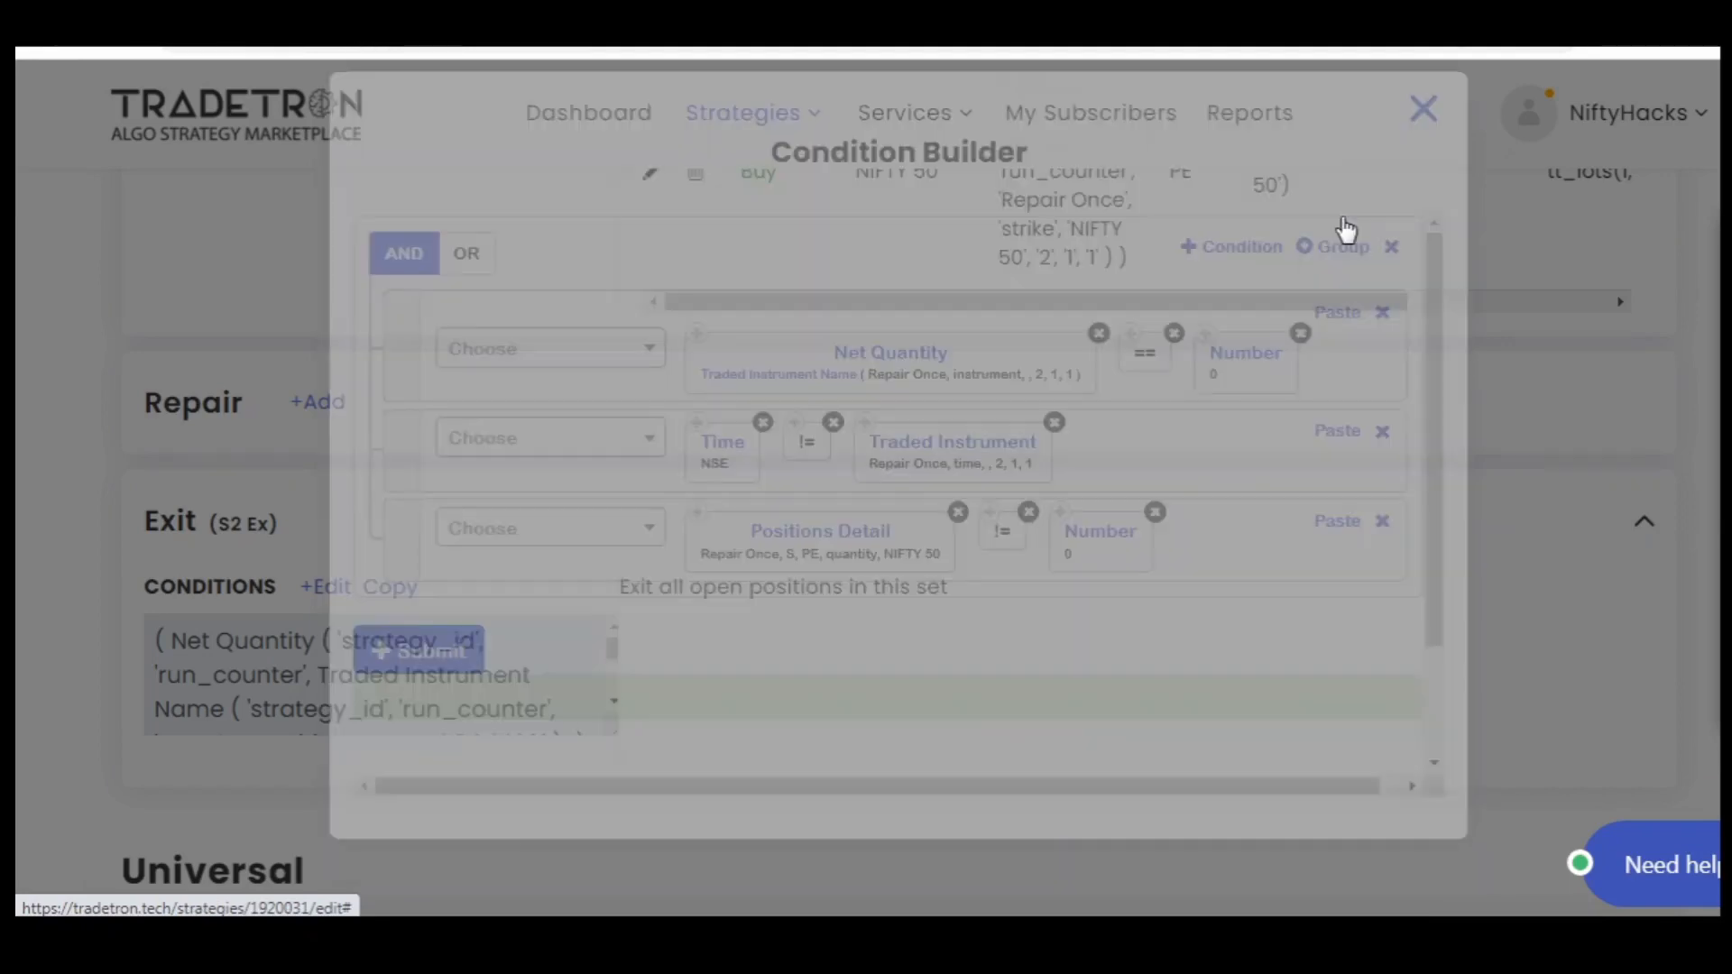
# Open the Universal Exit conditions, examine the expiry-day, time and open positions rules, and close them without submitting
pyautogui.scroll(-7, 49, 614)
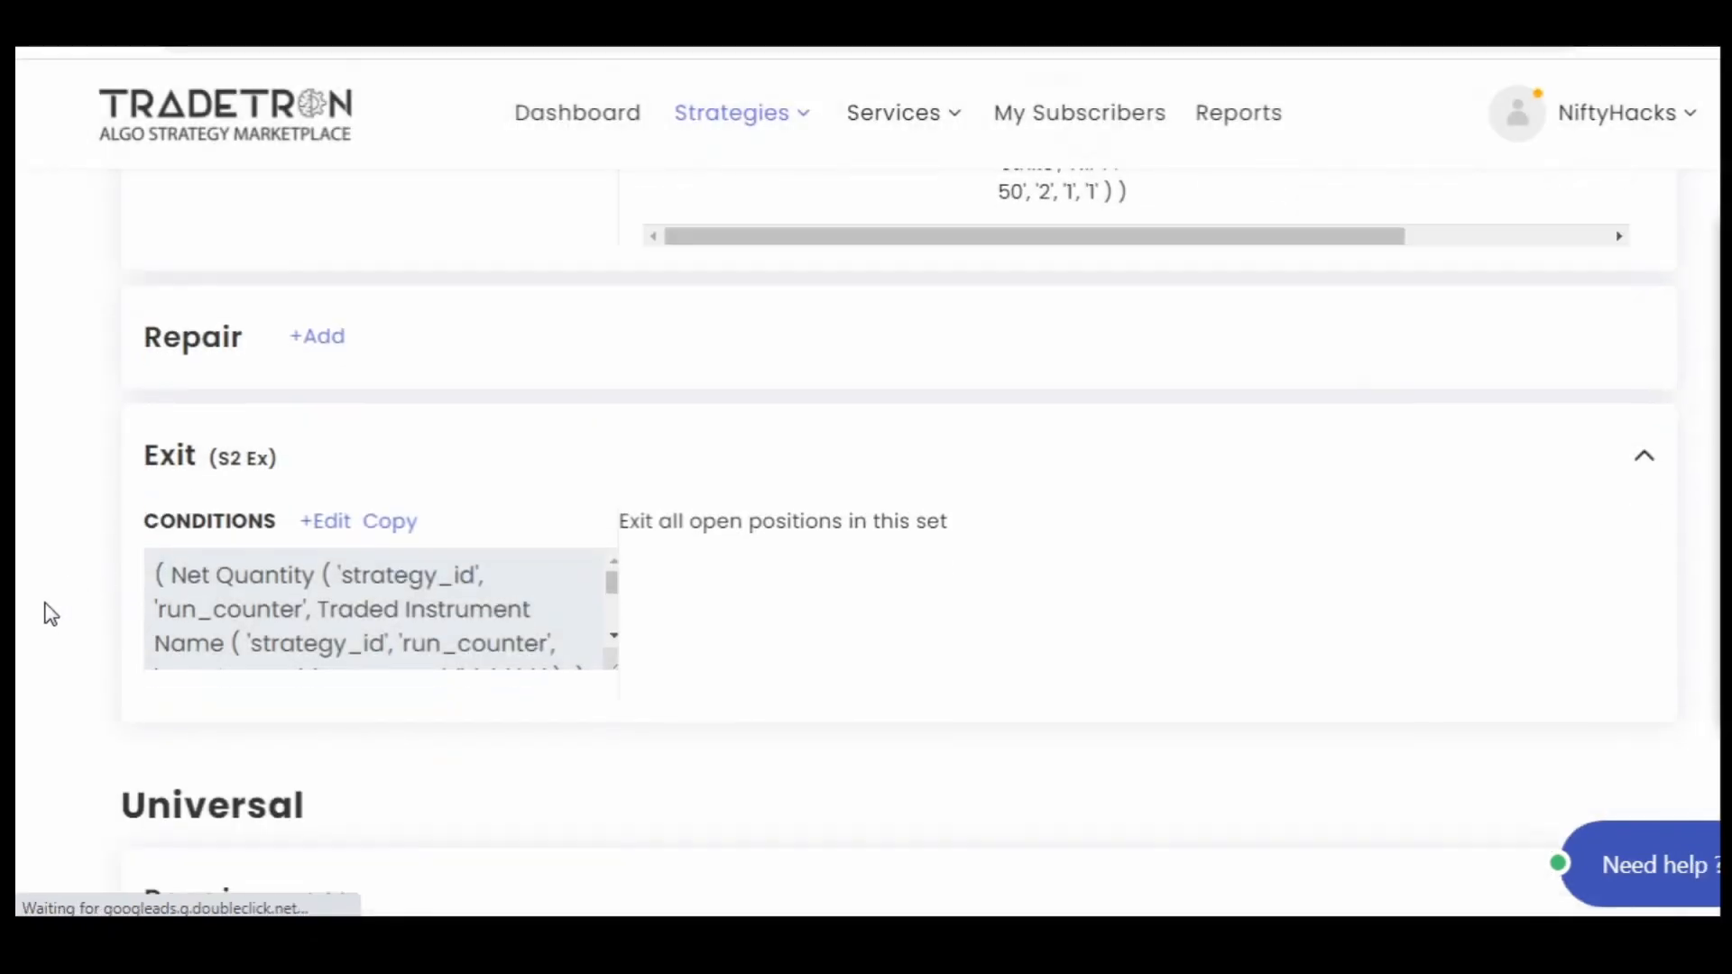
pyautogui.scroll(-2, 49, 613)
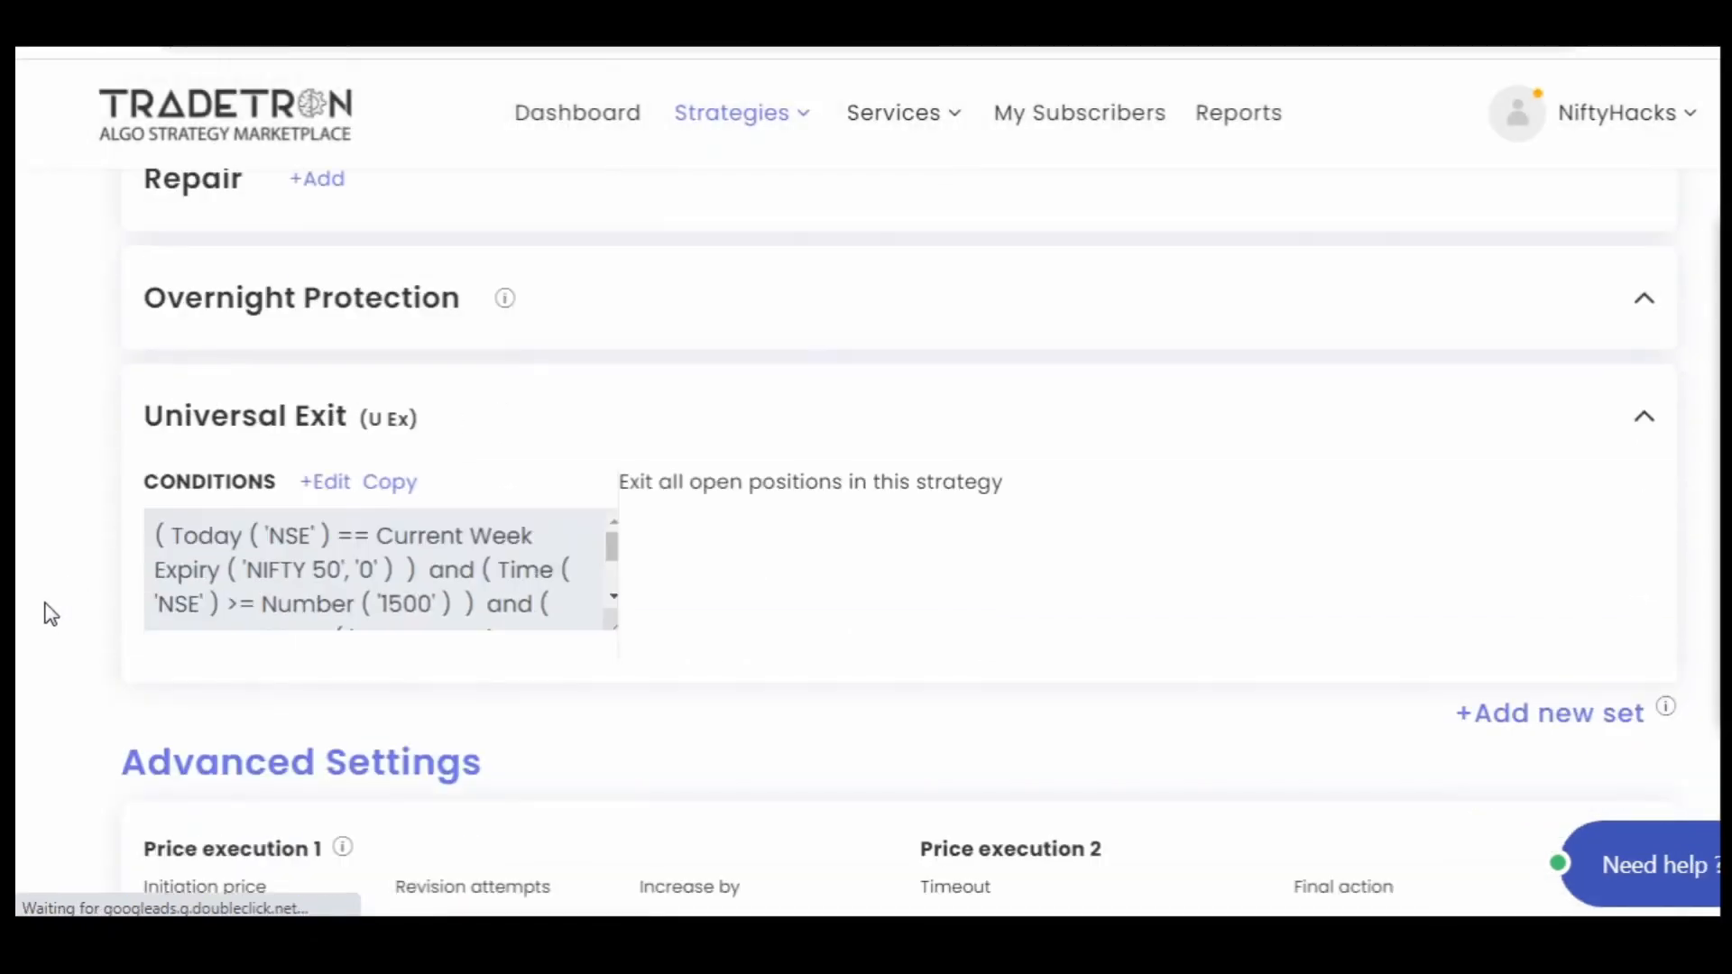
pyautogui.click(327, 484)
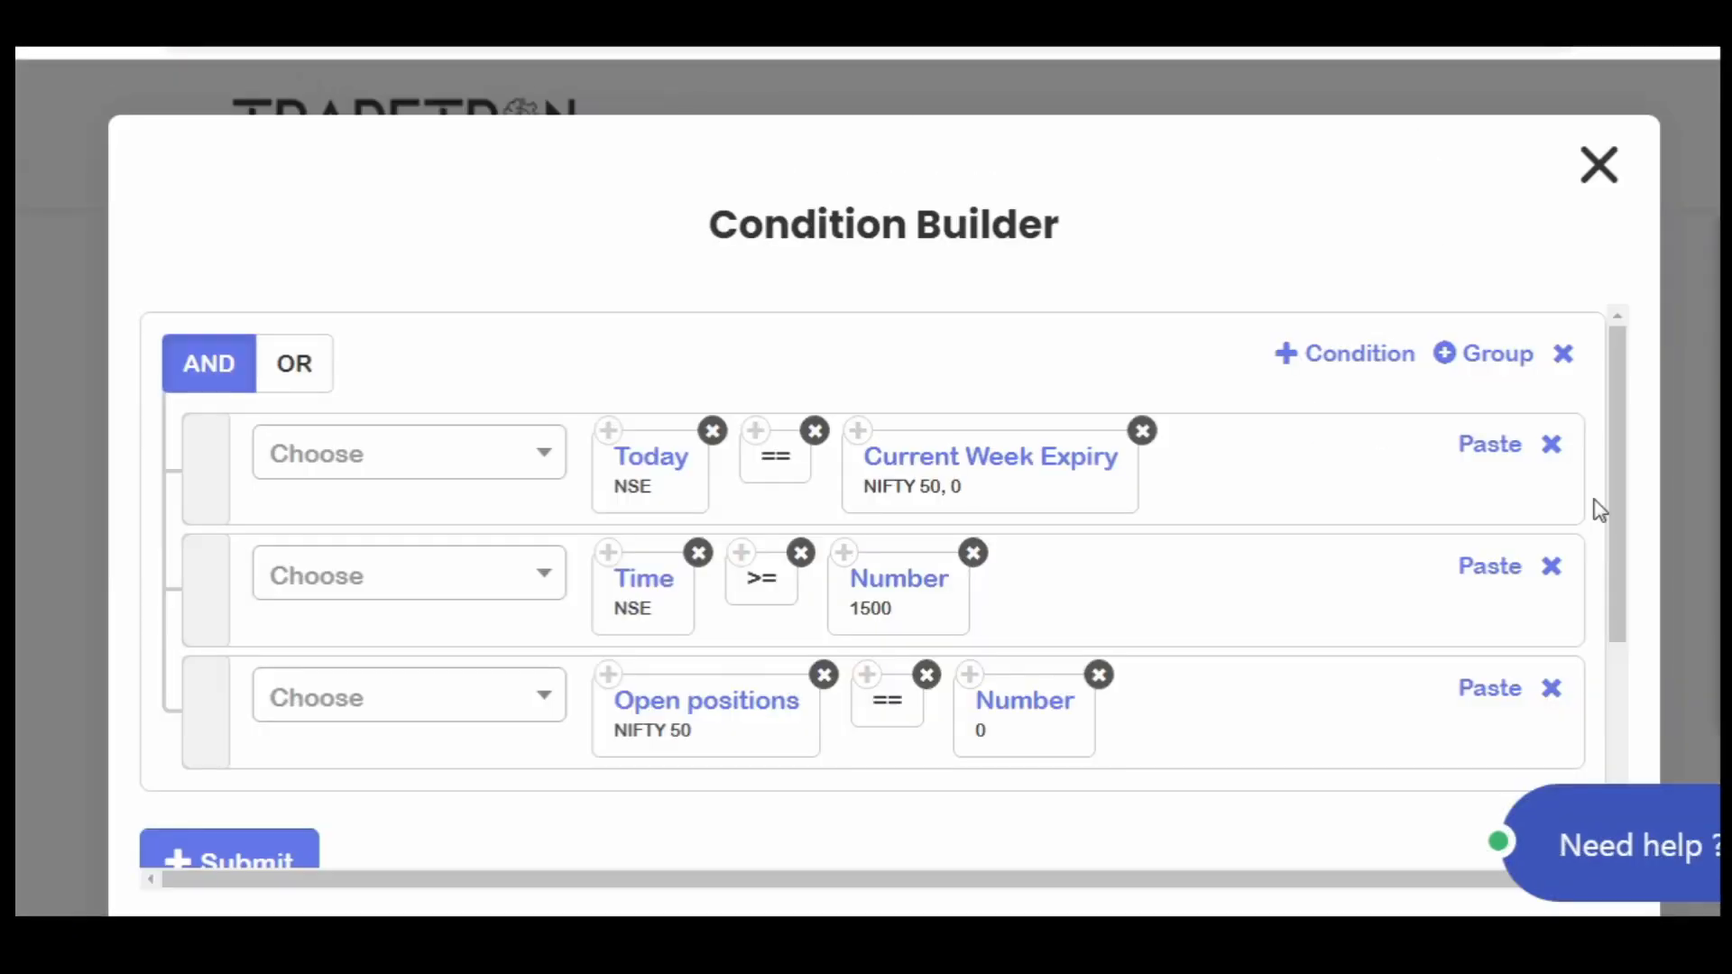
pyautogui.moveTo(1621, 514); pyautogui.dragTo(1619, 528)
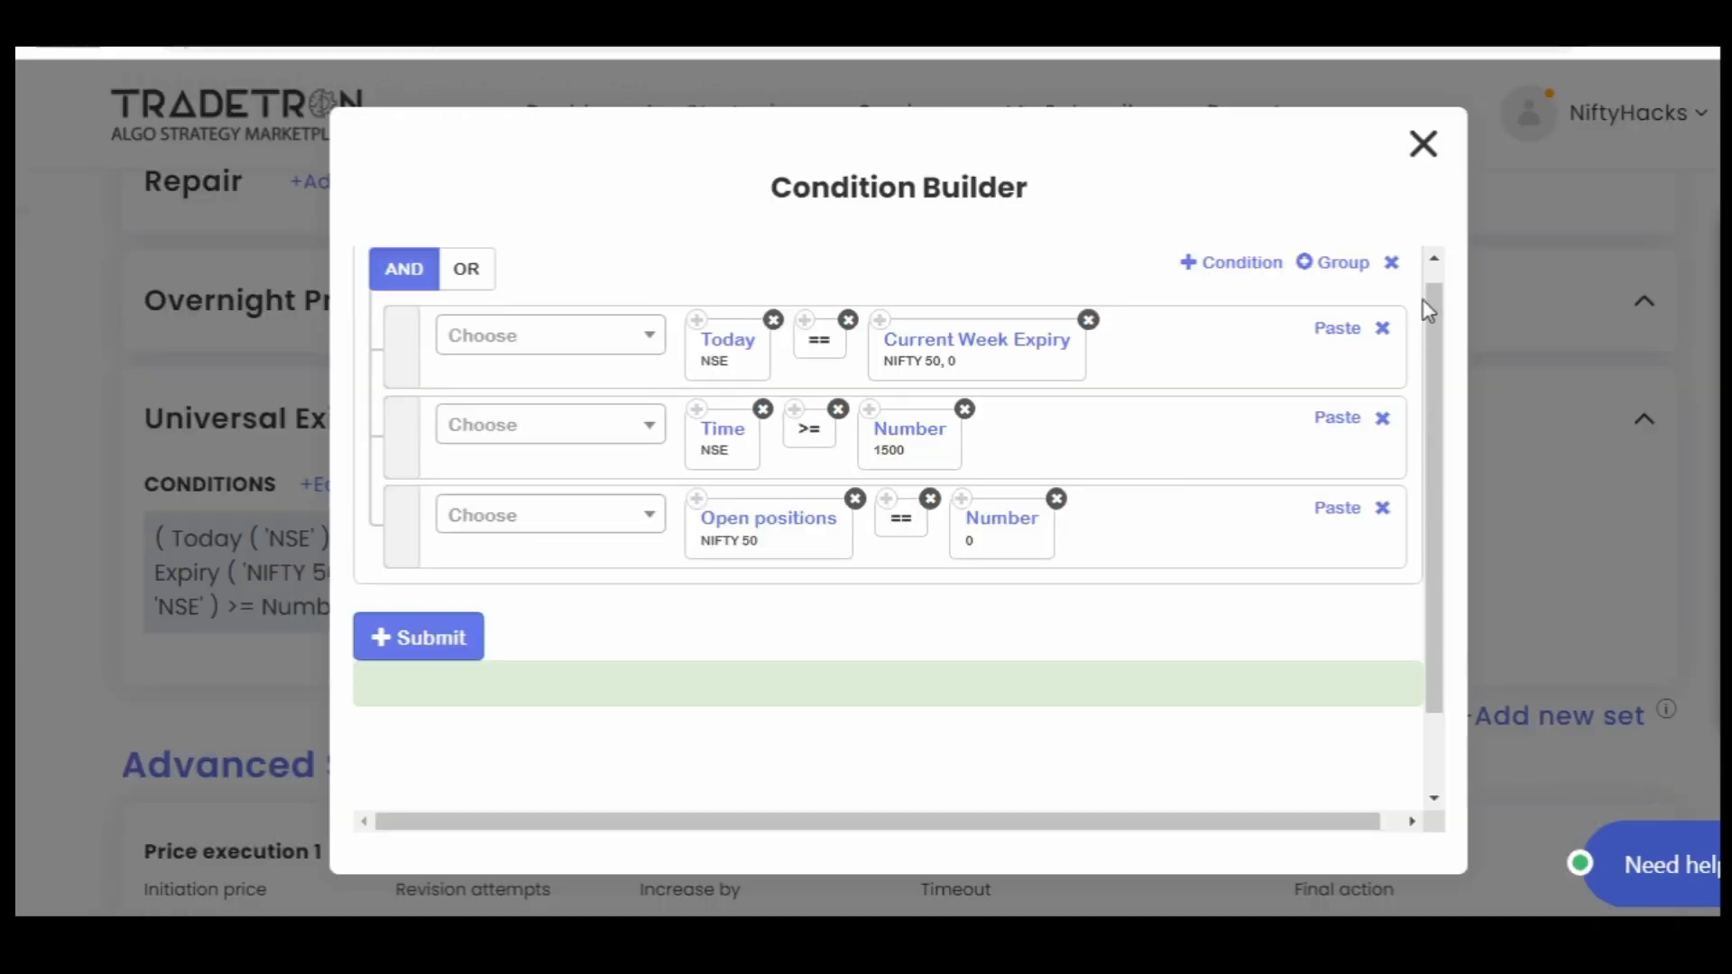
pyautogui.click(1423, 146)
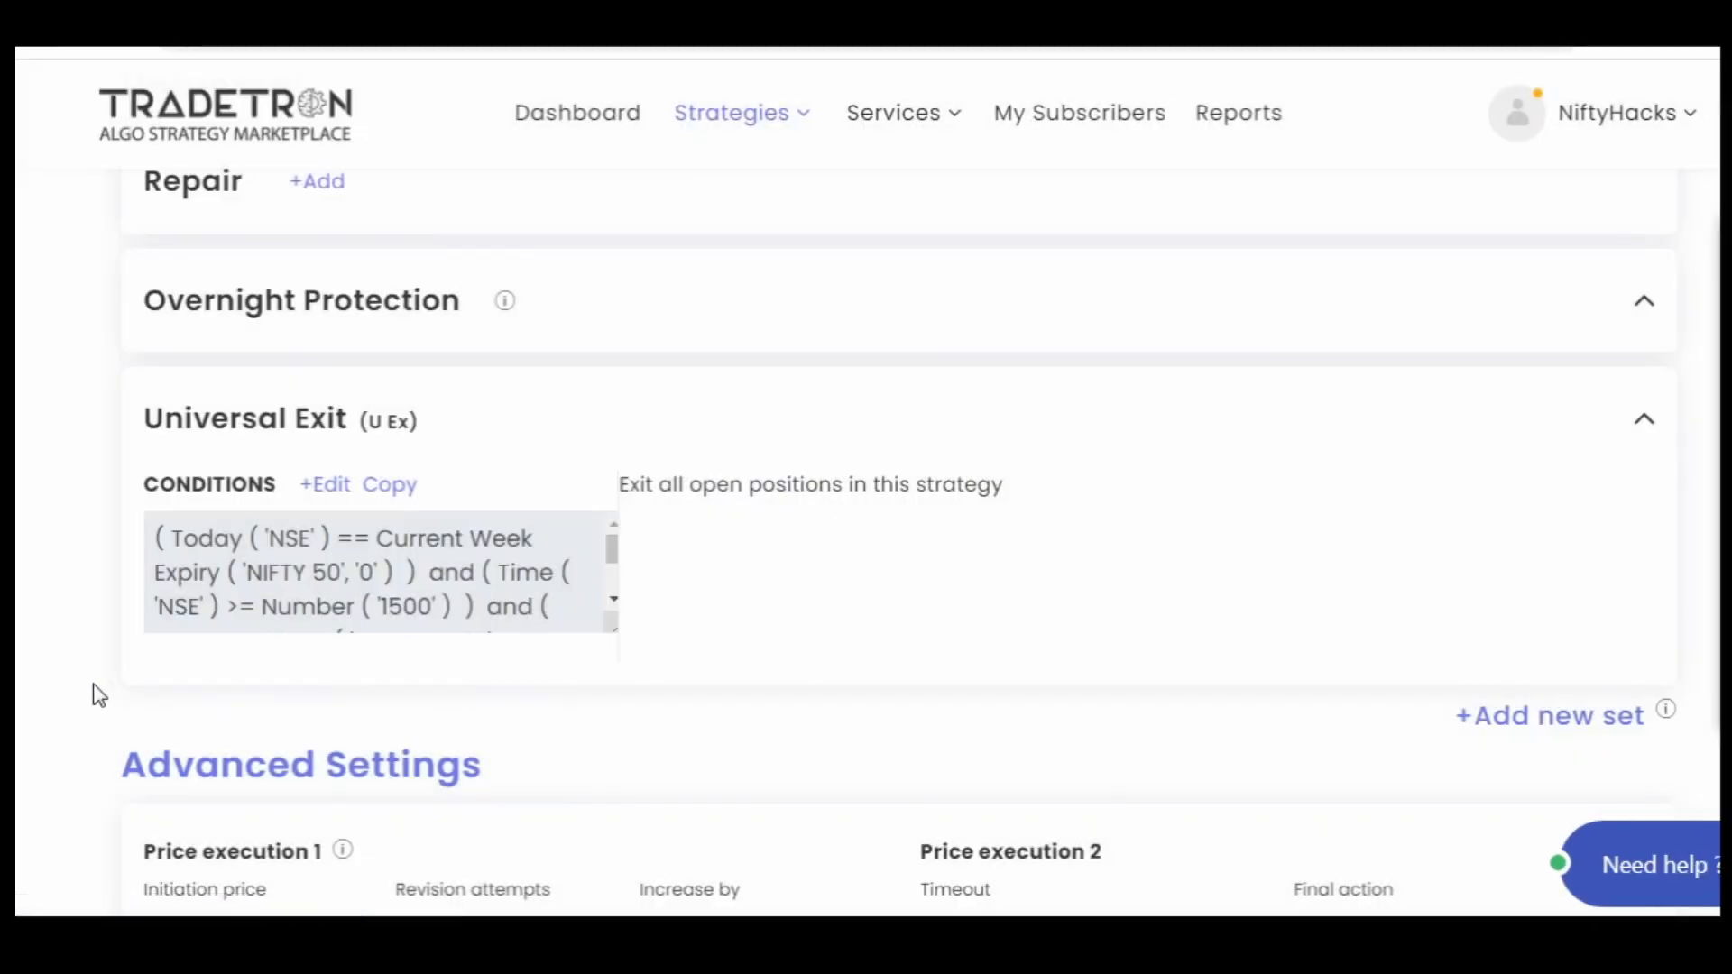
# Examine the strategy's Advanced Settings and Marketplace Settings, from price execution through to the subscriber options
pyautogui.scroll(-4, 99, 696)
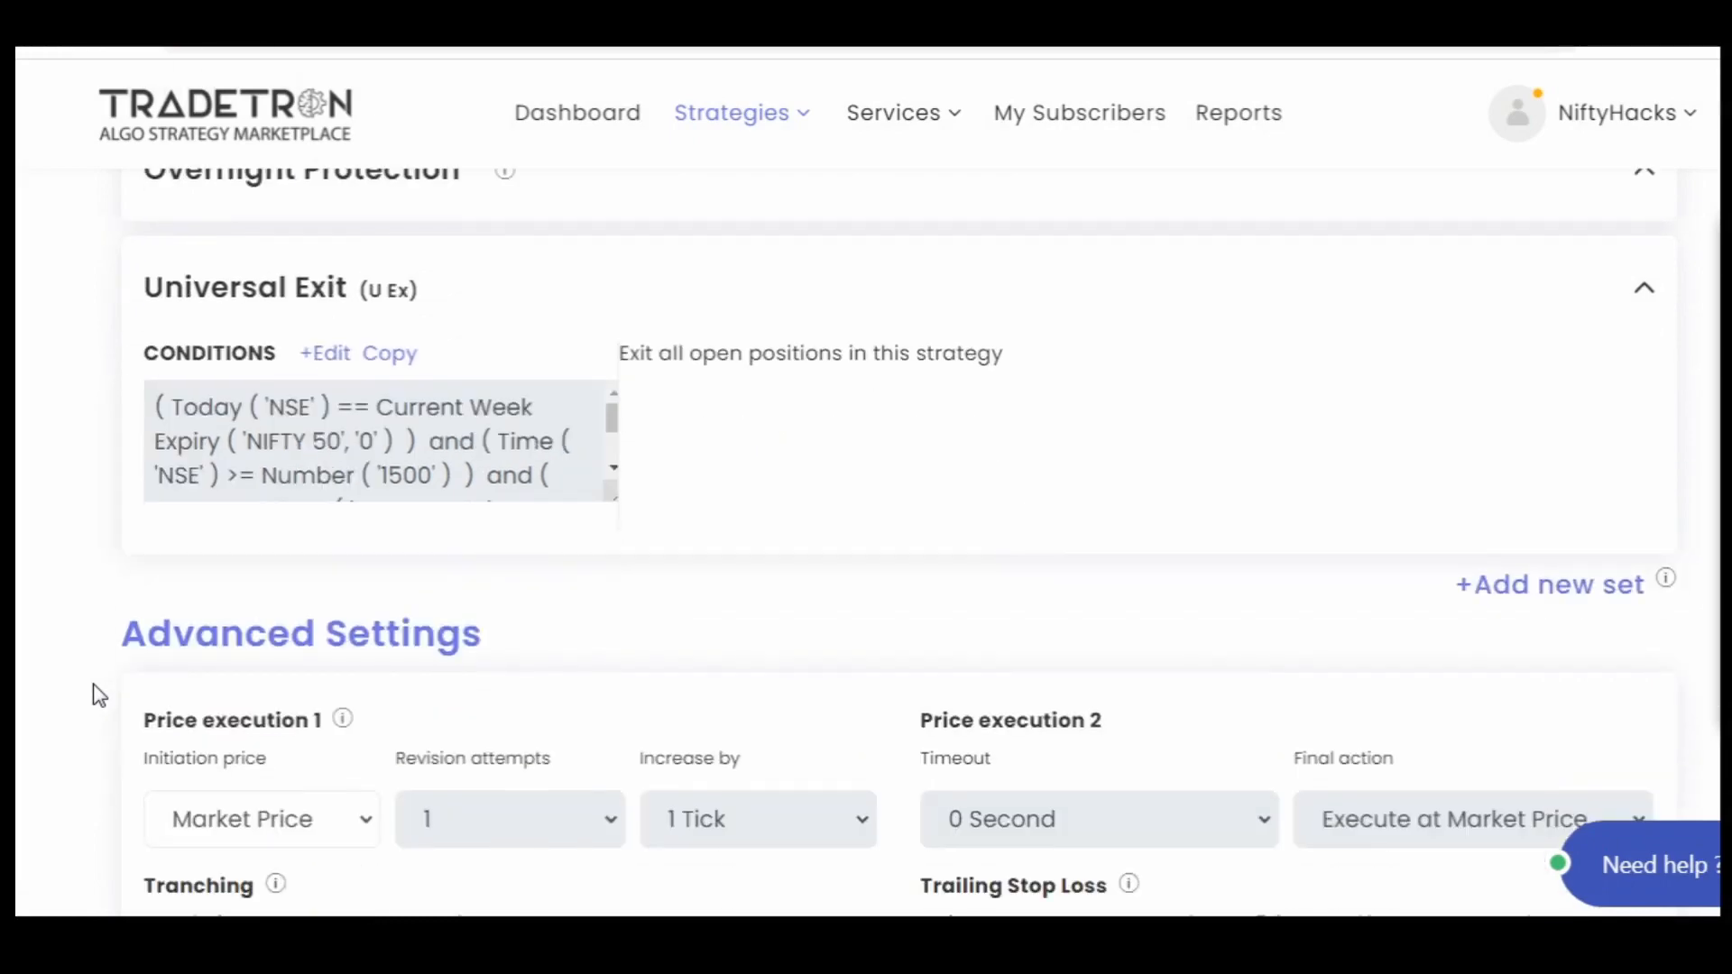
pyautogui.scroll(-3, 99, 695)
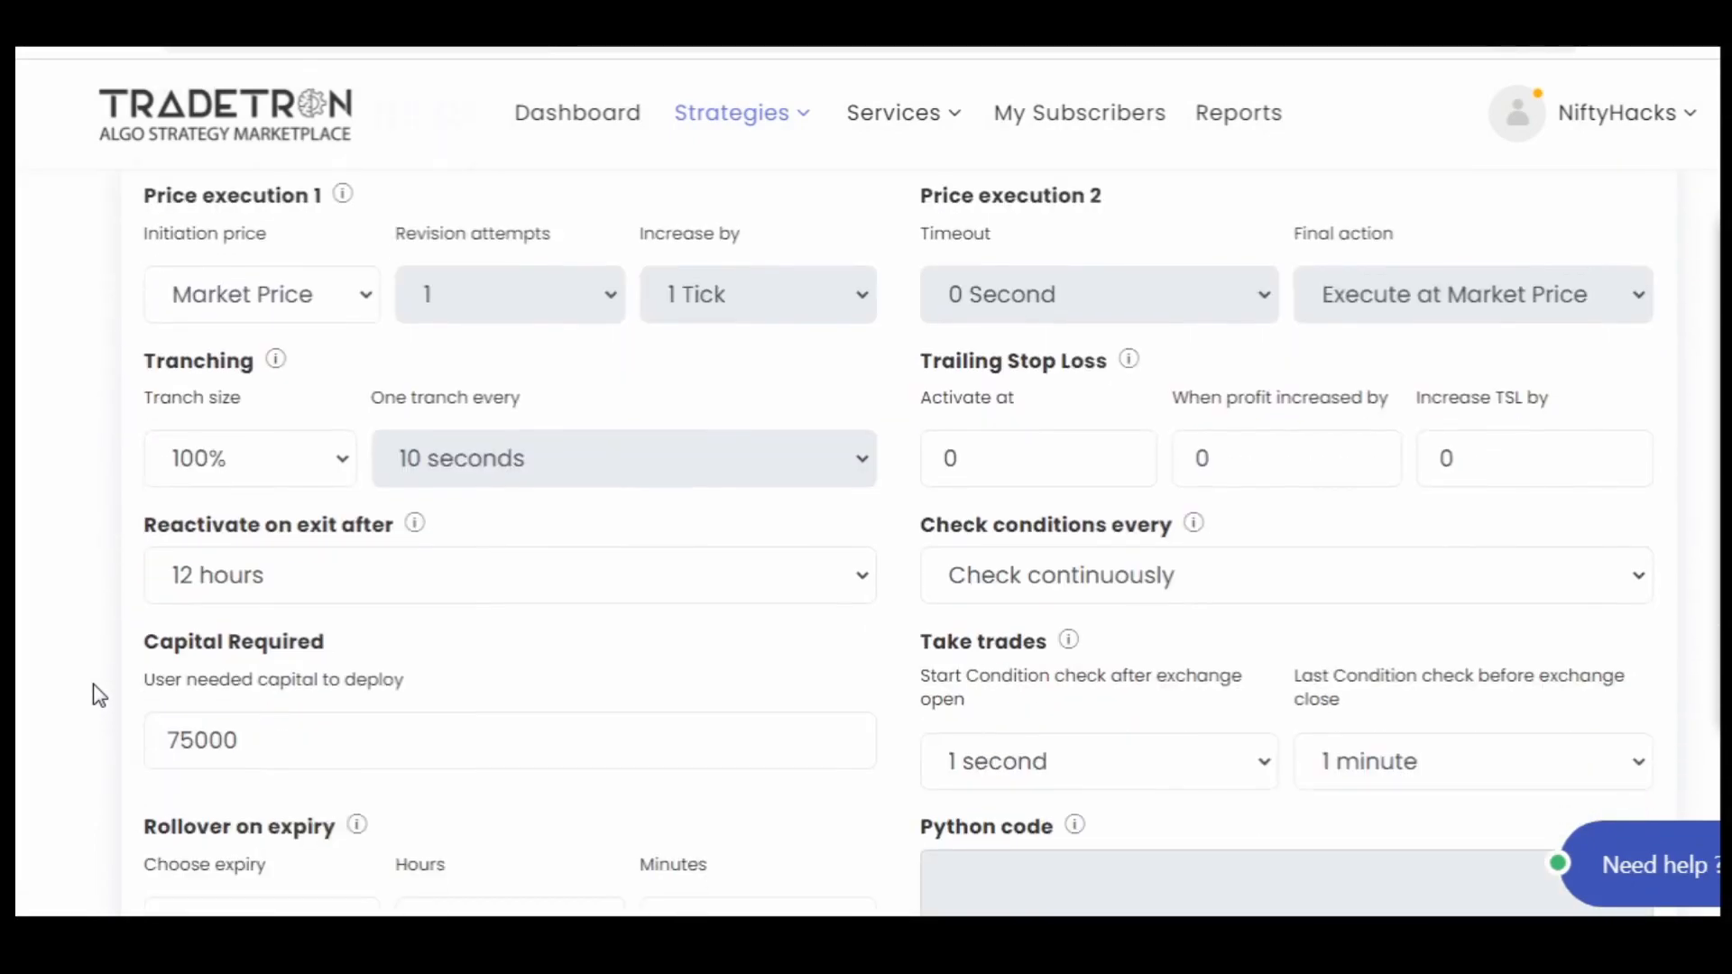
pyautogui.scroll(-2, 99, 695)
pyautogui.scroll(-1, 100, 696)
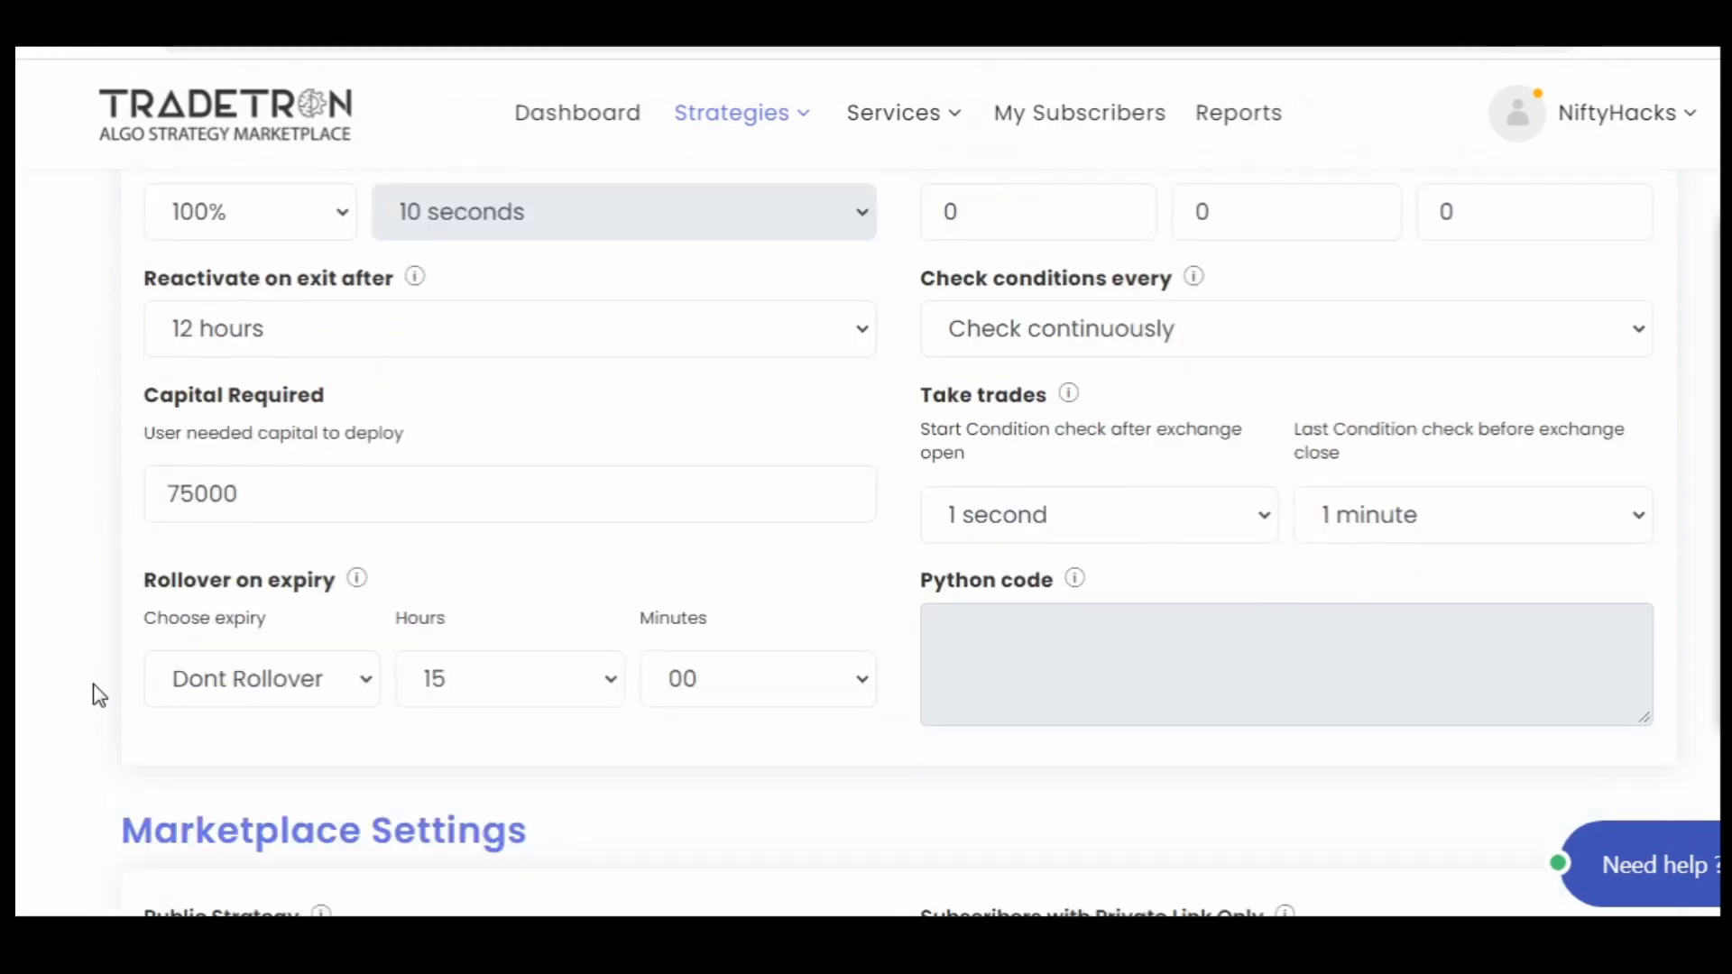
pyautogui.scroll(-1, 99, 695)
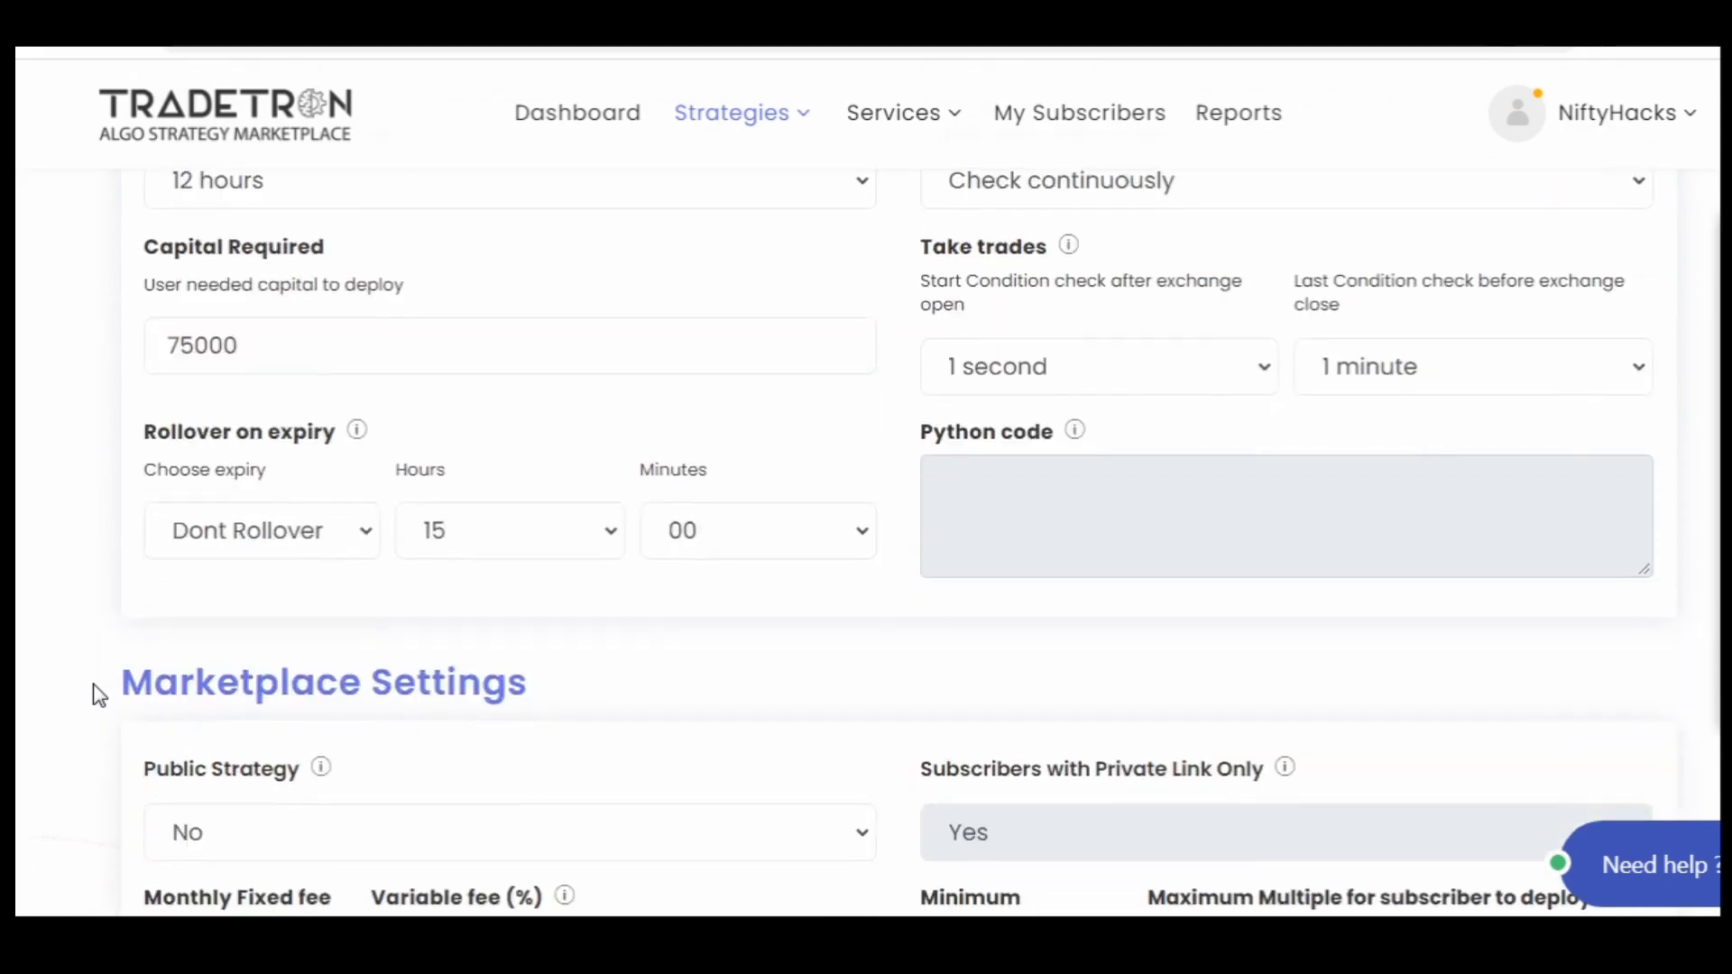
pyautogui.scroll(-4, 100, 695)
pyautogui.scroll(-3, 99, 696)
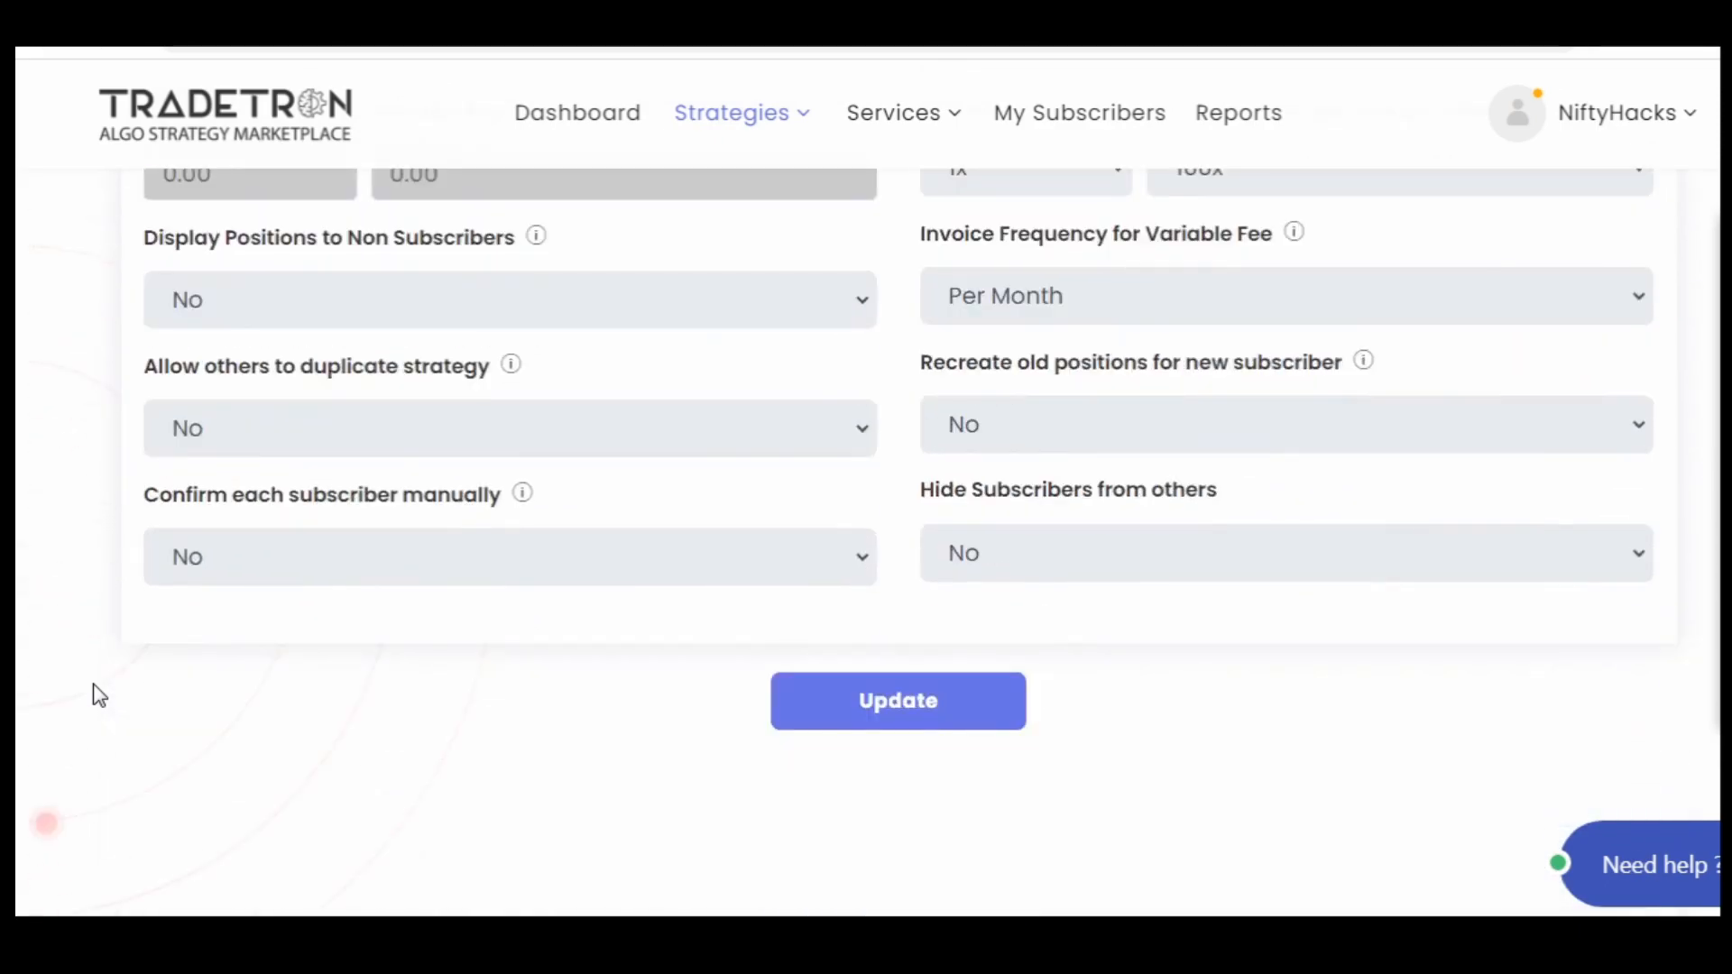
# Return to the Strategy Info section with the strategy's name, tags and description
pyautogui.scroll(6, 99, 696)
pyautogui.scroll(15, 99, 695)
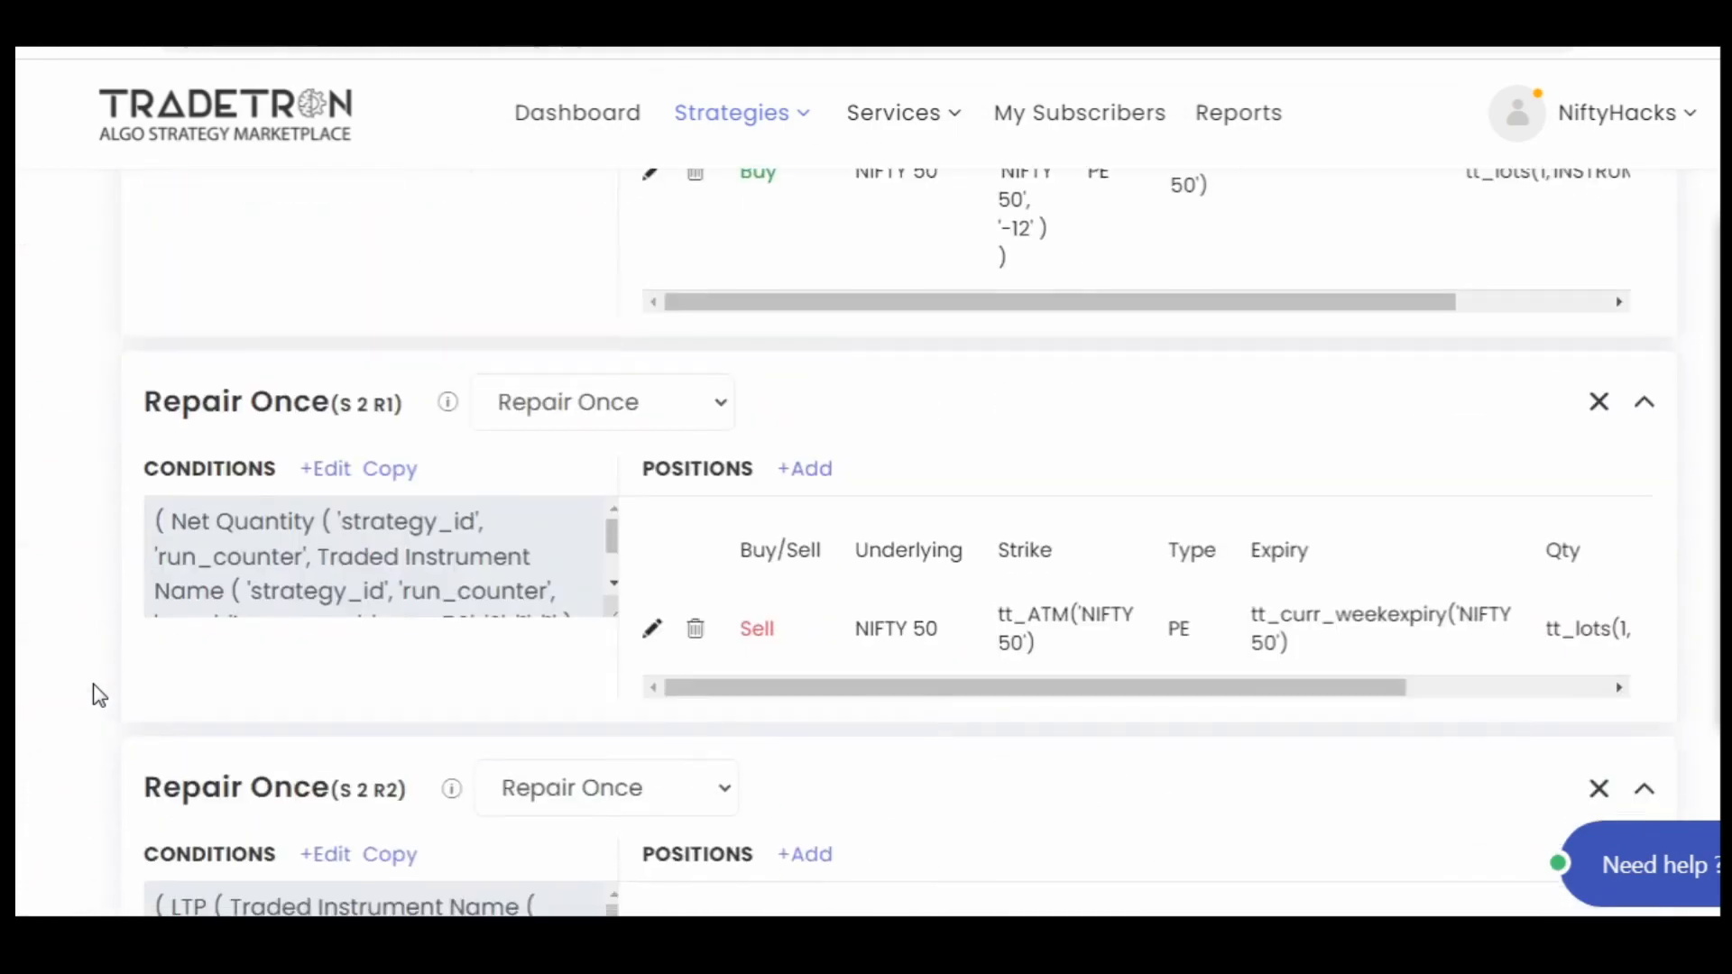
pyautogui.scroll(10, 99, 695)
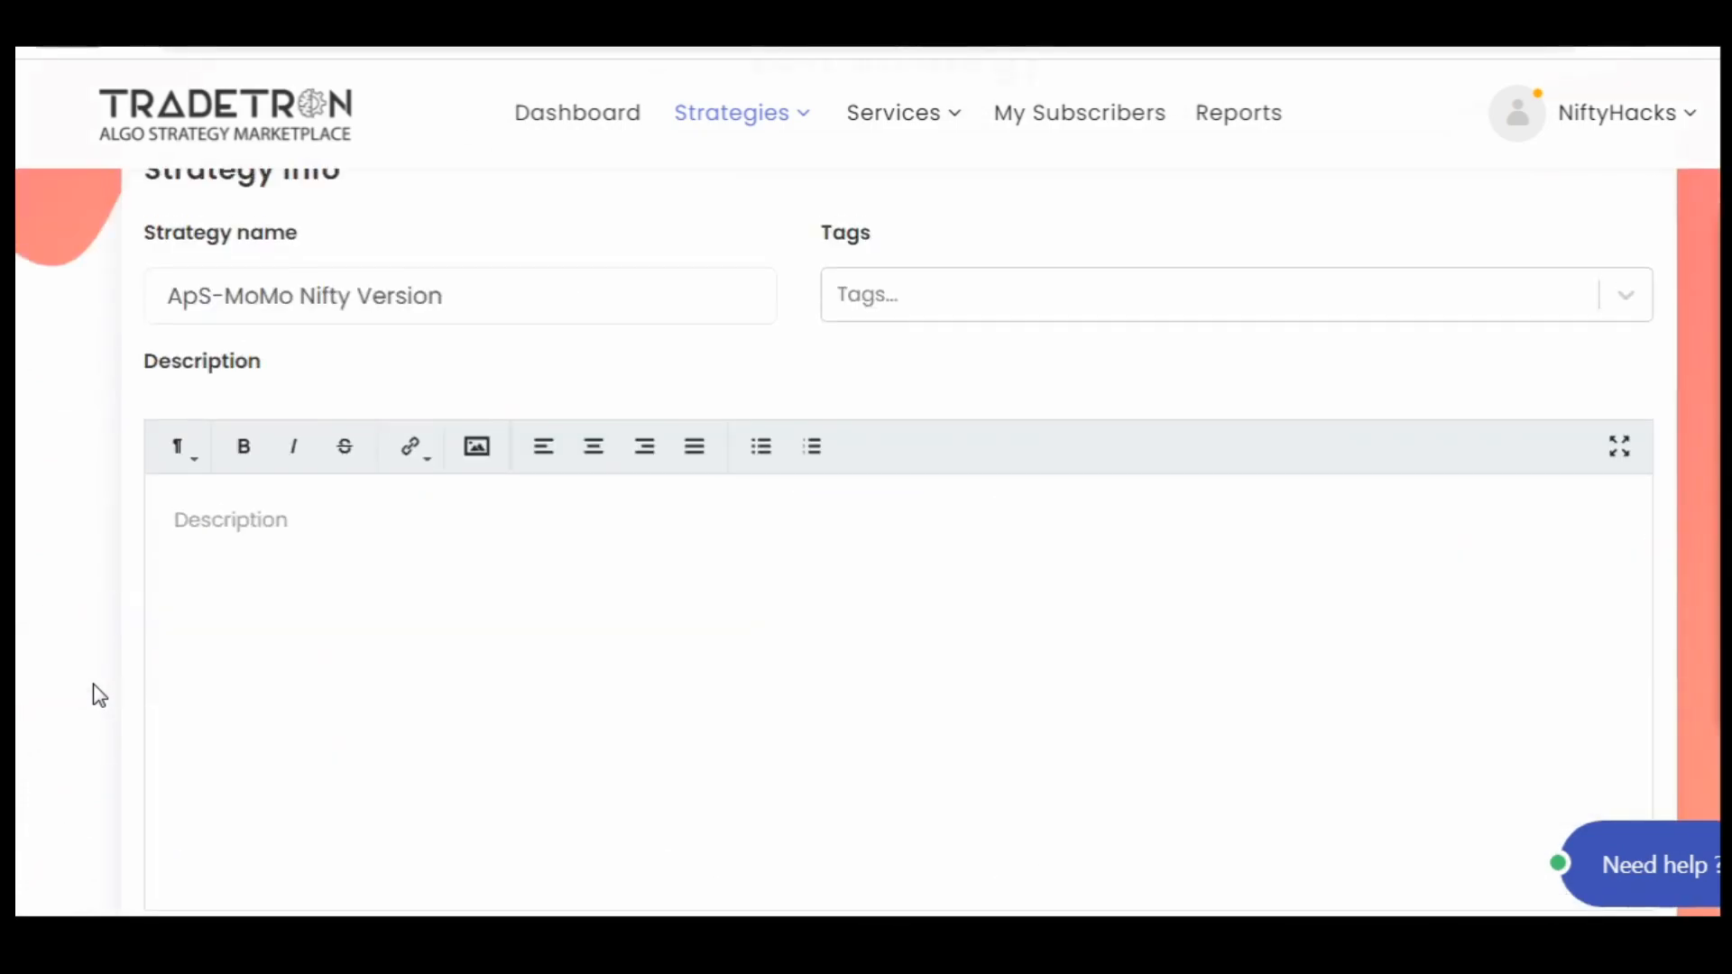
pyautogui.scroll(-2, 99, 695)
pyautogui.scroll(2, 99, 696)
pyautogui.scroll(-1, 834, 479)
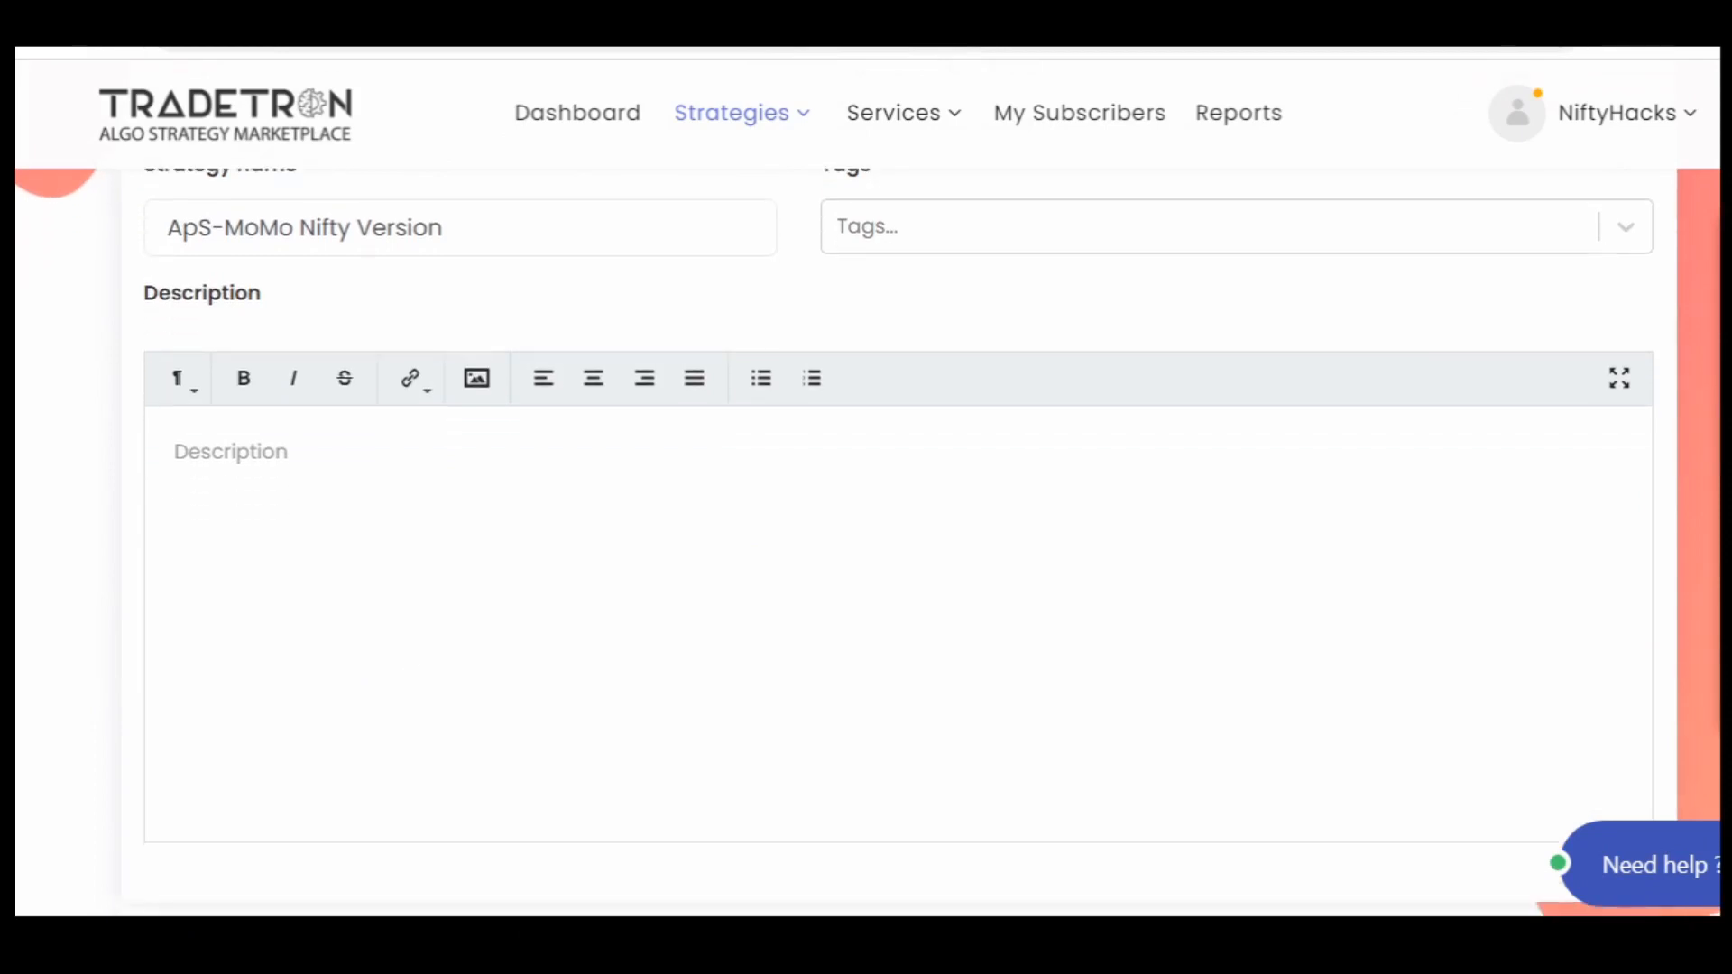